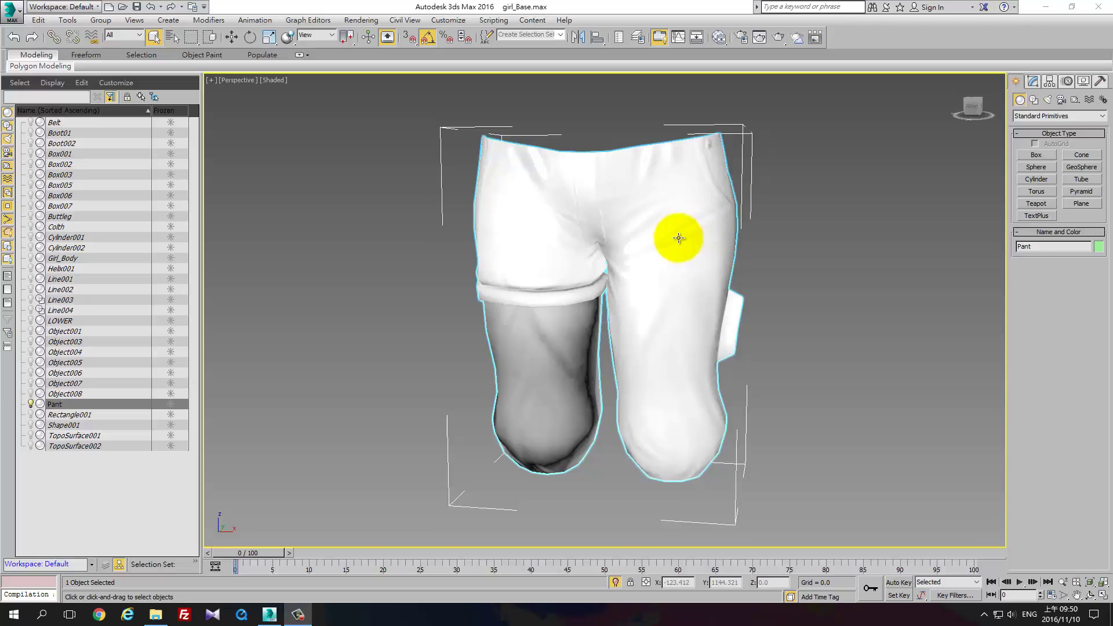
Turn on Edged Faces so polygon edges show on the pants, then orbit around them
{"action": "key", "text": "F4"}
{"action": "middle_click_drag", "start_coordinate": [676, 238], "coordinate": [659, 250]}
{"action": "scroll", "coordinate": [659, 250], "scroll_direction": "up", "scroll_amount": 2}
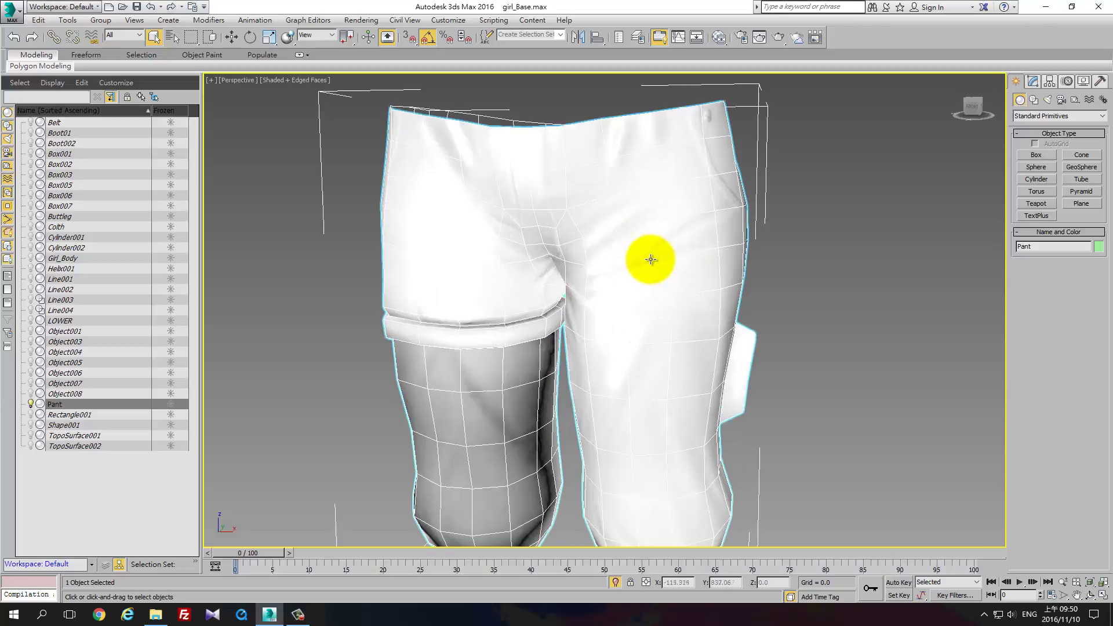
{"action": "mouse_move", "coordinate": [581, 256]}
{"action": "middle_mouse_down", "text": "alt"}
{"action": "mouse_move", "coordinate": [656, 266]}
{"action": "mouse_move", "coordinate": [636, 266]}
{"action": "mouse_move", "coordinate": [611, 299]}
{"action": "mouse_move", "coordinate": [588, 269]}
{"action": "mouse_move", "coordinate": [601, 261]}
{"action": "middle_mouse_up", "text": "alt"}
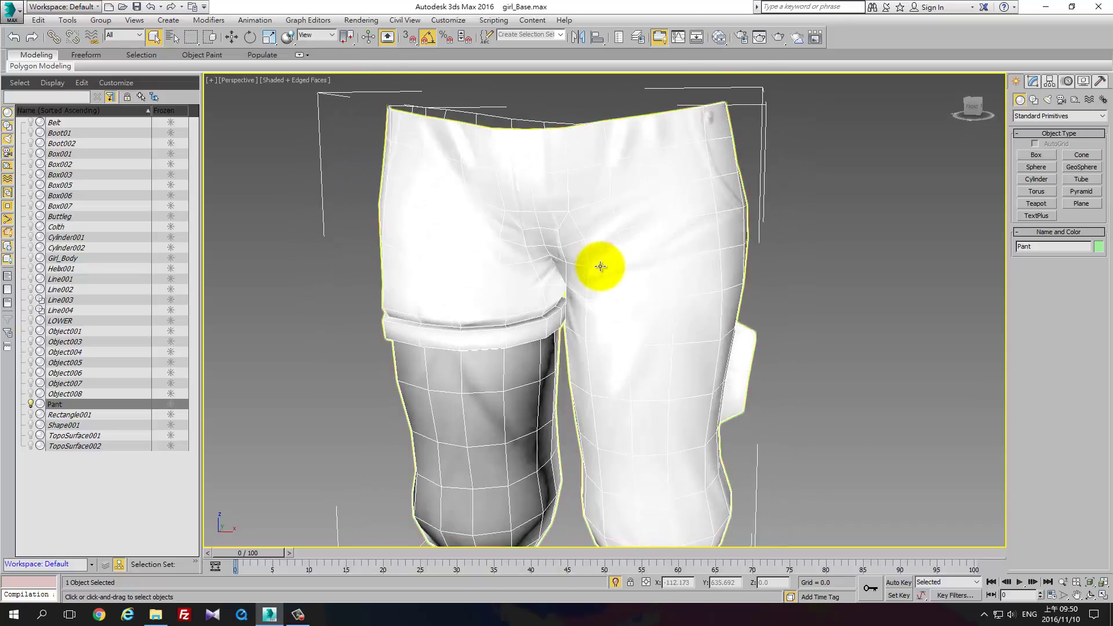
Bring up the Pant's Unwrap UVW modifier and toggle its sub-object mode off and on
{"action": "left_click", "coordinate": [1033, 82]}
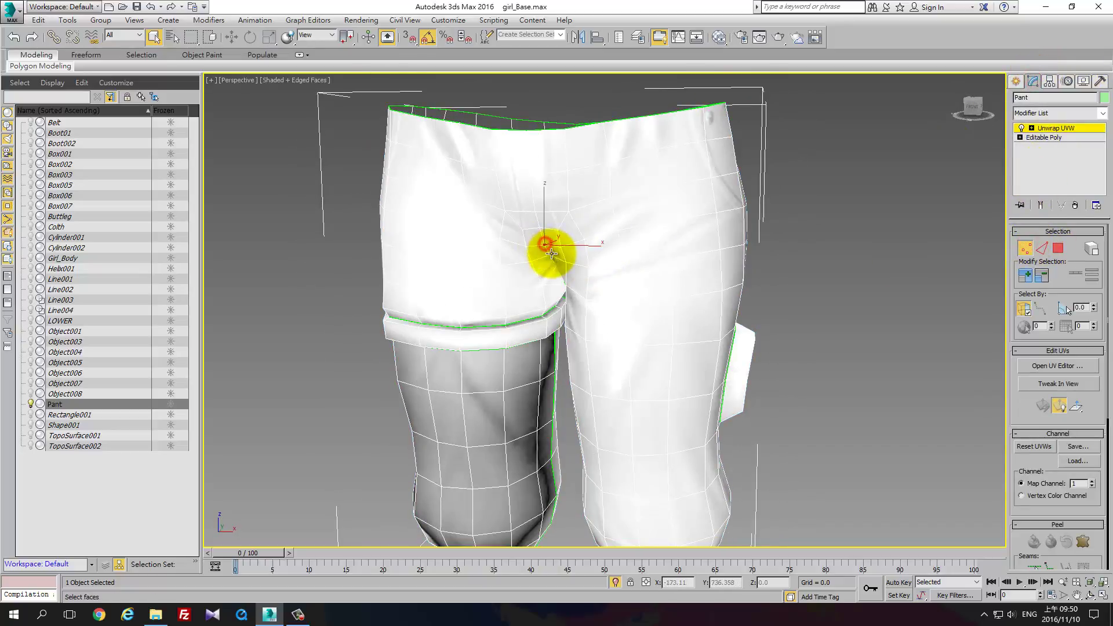
{"action": "middle_click_drag", "start_coordinate": [591, 270], "coordinate": [572, 248], "text": "alt"}
{"action": "right_click", "coordinate": [572, 248]}
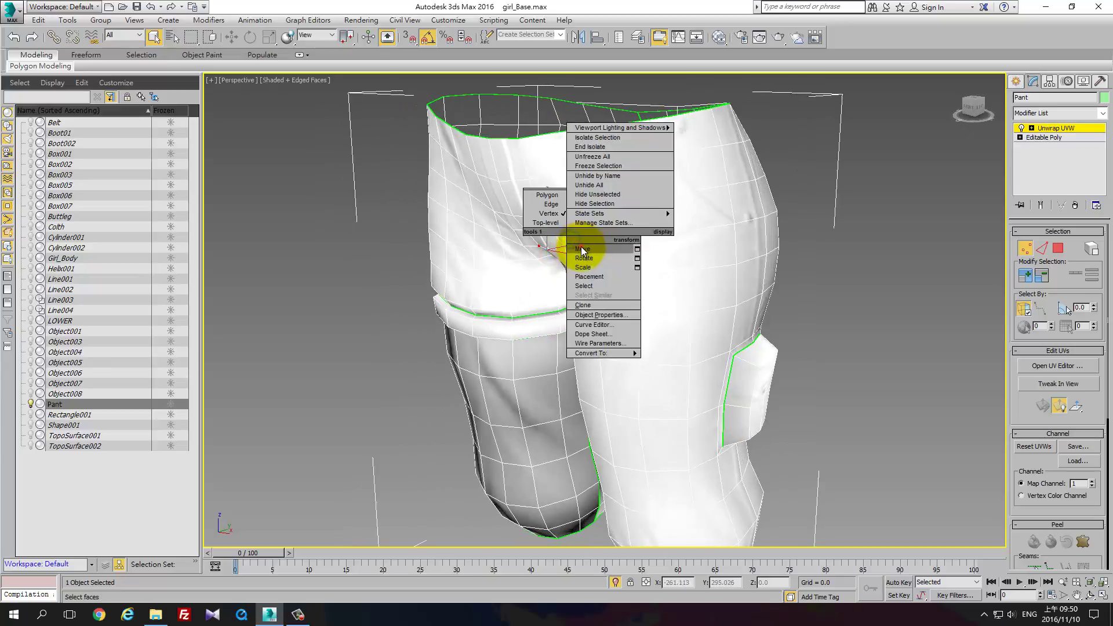
{"action": "left_click", "coordinate": [578, 243]}
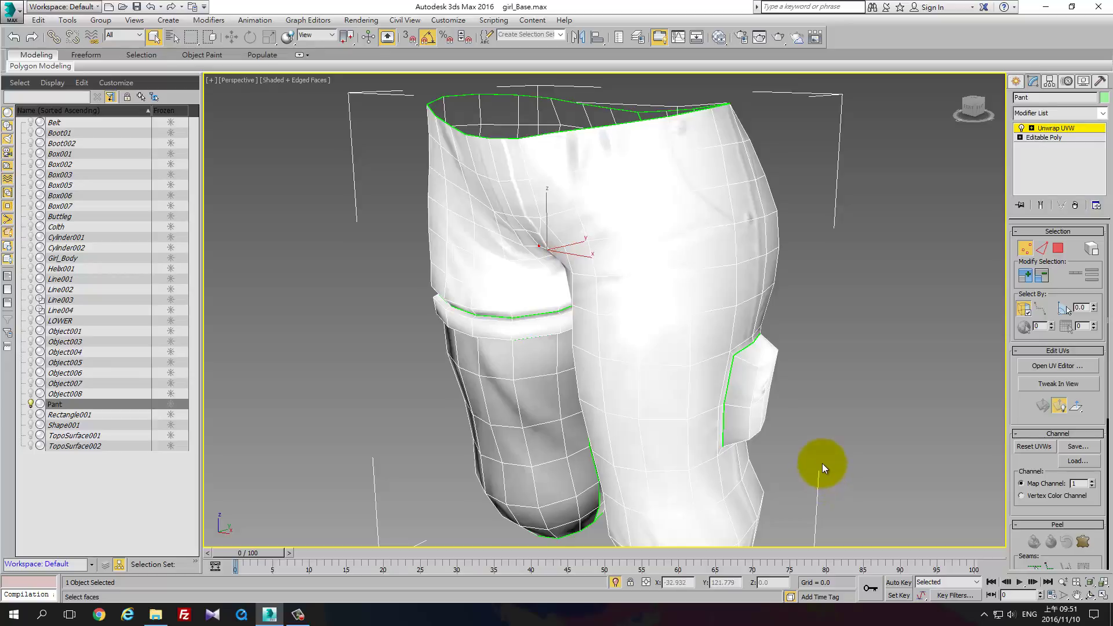
{"action": "middle_click_drag", "start_coordinate": [737, 409], "coordinate": [712, 366], "text": "alt"}
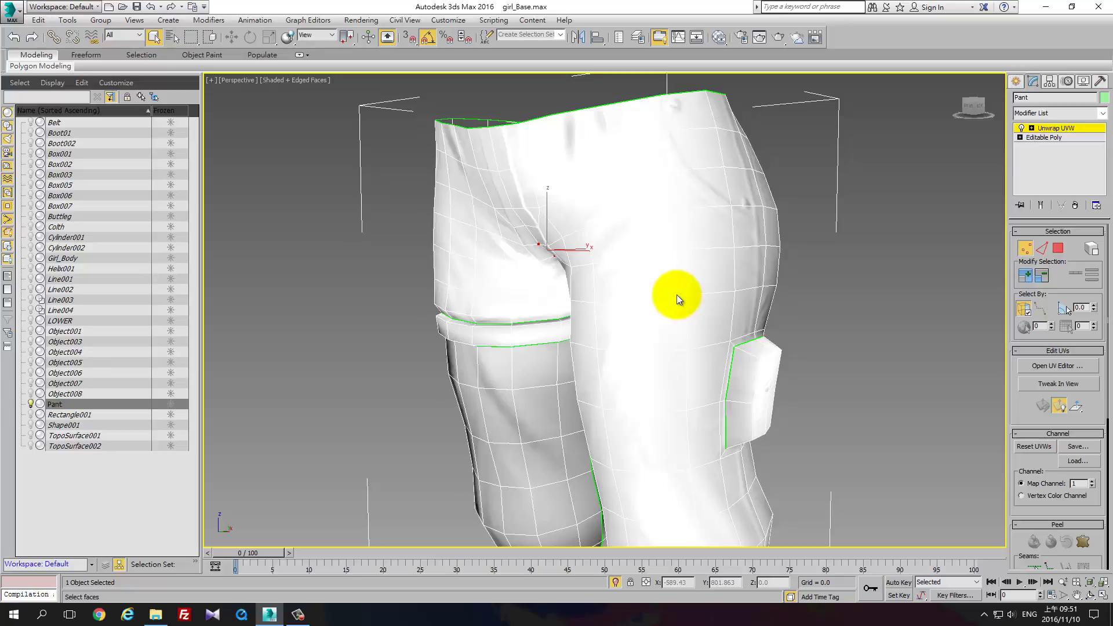
{"action": "left_click", "coordinate": [1024, 250]}
{"action": "left_click", "coordinate": [1024, 250]}
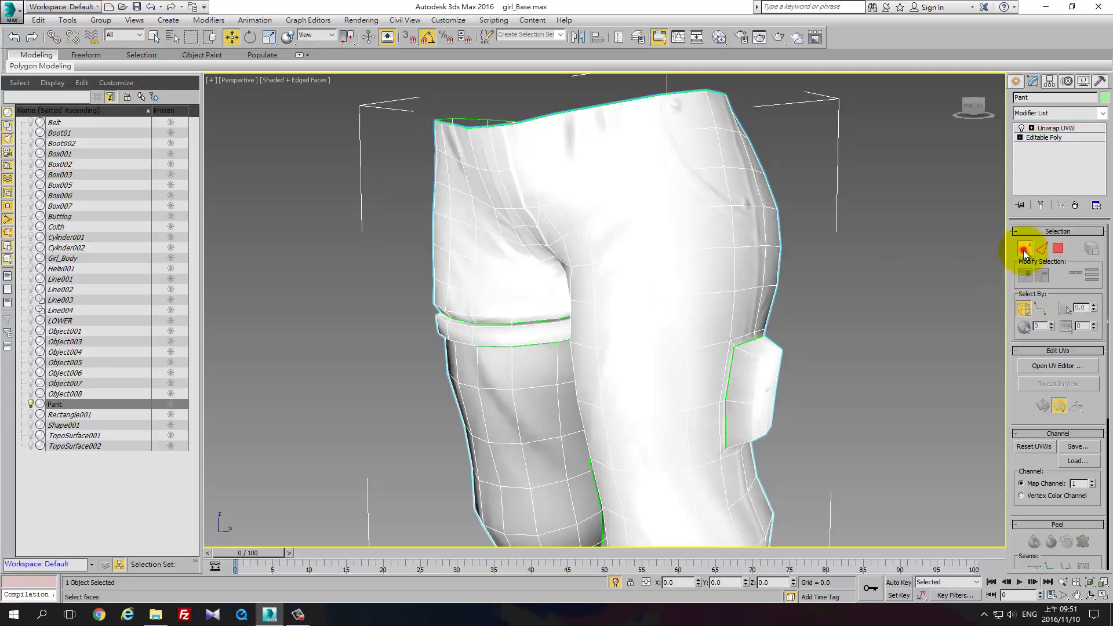
Collapse all of Pant's modifiers into a single Editable Poly
{"action": "left_click", "coordinate": [233, 38]}
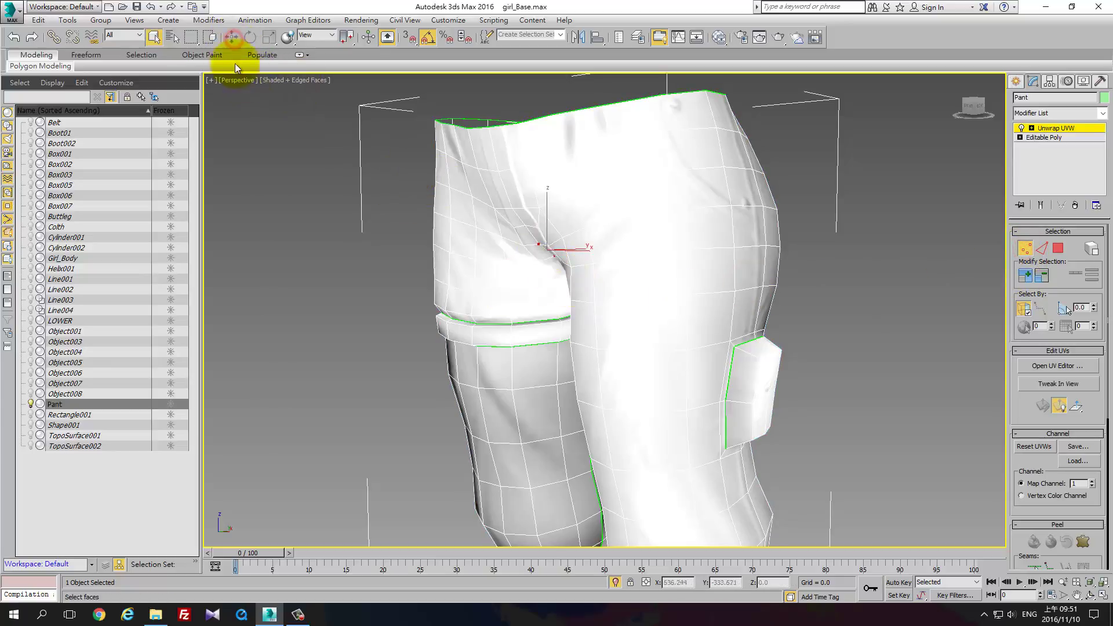
{"action": "left_click", "coordinate": [1081, 136]}
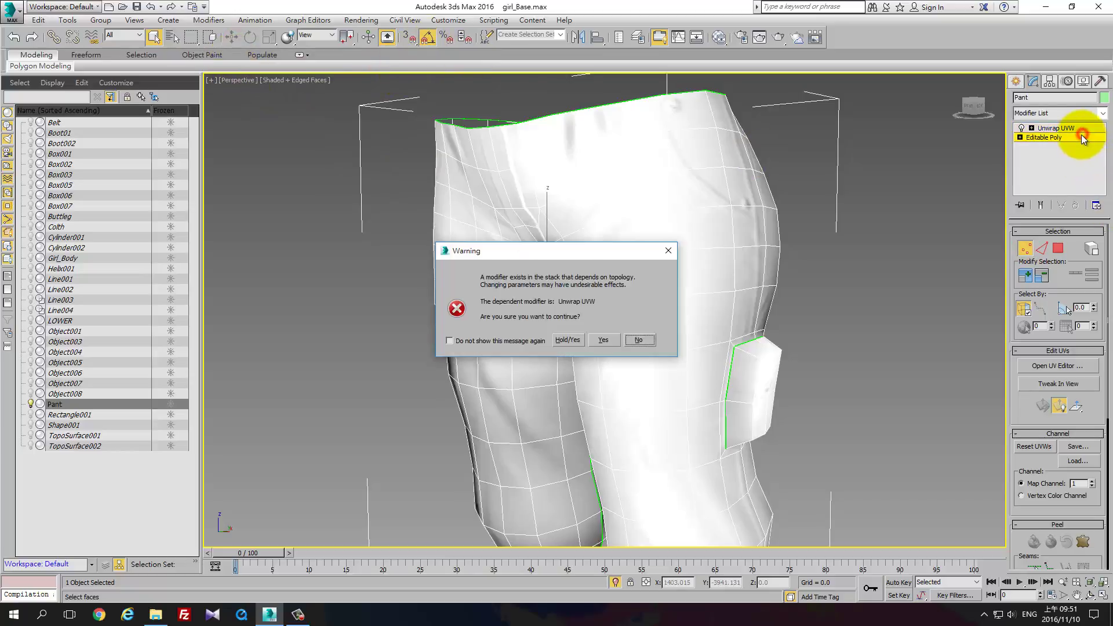
{"action": "left_click", "coordinate": [639, 340]}
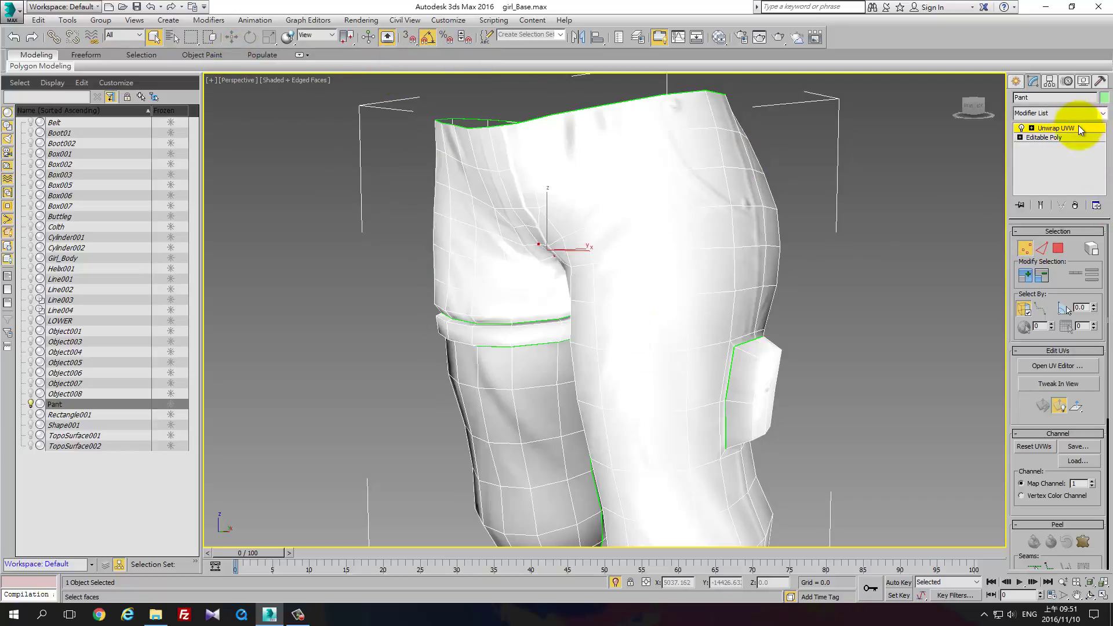
{"action": "right_click", "coordinate": [1078, 127]}
{"action": "left_click", "coordinate": [1005, 243]}
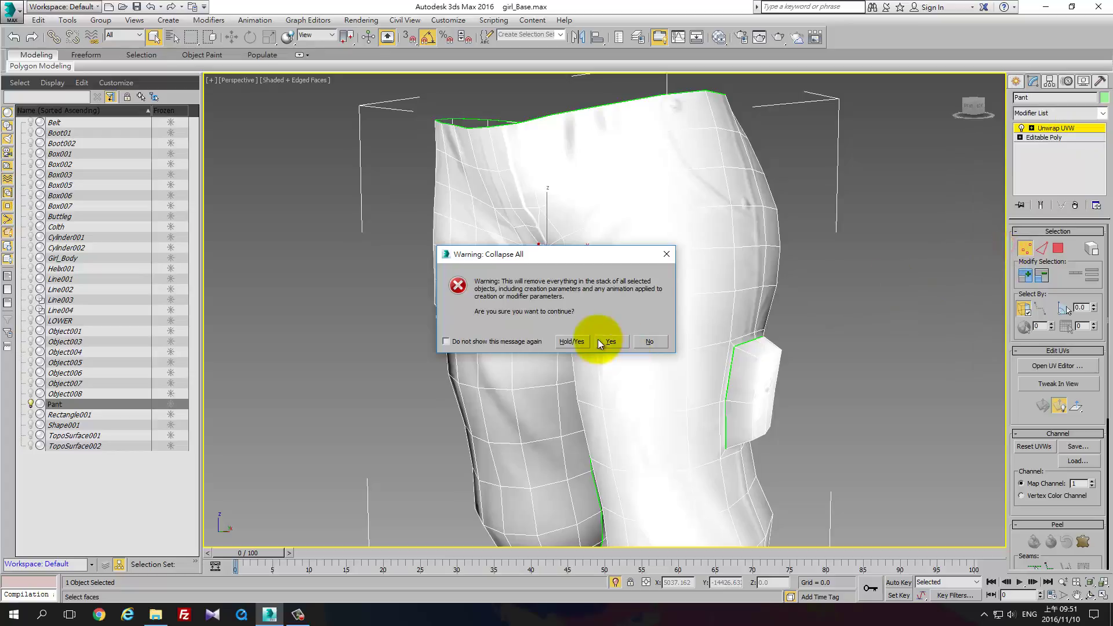
{"action": "left_click", "coordinate": [603, 342]}
Select the crotch vertices in Vertex mode with the Move tool active
{"action": "left_click", "coordinate": [1027, 248]}
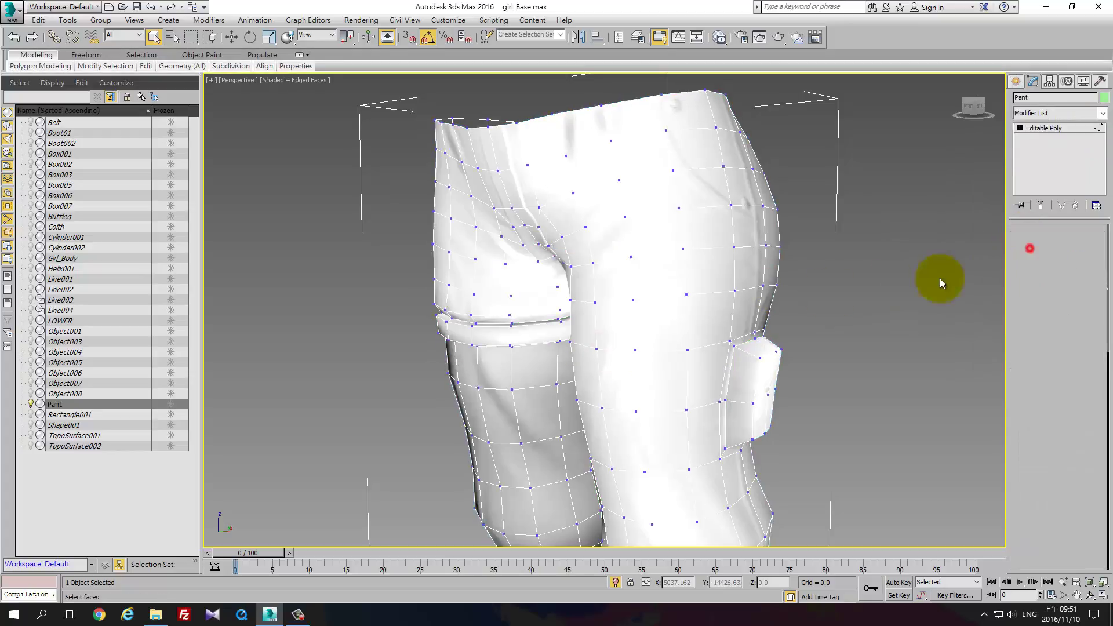
{"action": "mouse_move", "coordinate": [941, 283]}
{"action": "middle_mouse_down", "text": "alt"}
{"action": "mouse_move", "coordinate": [694, 293]}
{"action": "mouse_move", "coordinate": [580, 249]}
{"action": "mouse_move", "coordinate": [583, 268]}
{"action": "middle_mouse_up", "text": "alt"}
{"action": "left_click", "coordinate": [559, 244]}
{"action": "key", "text": "w"}
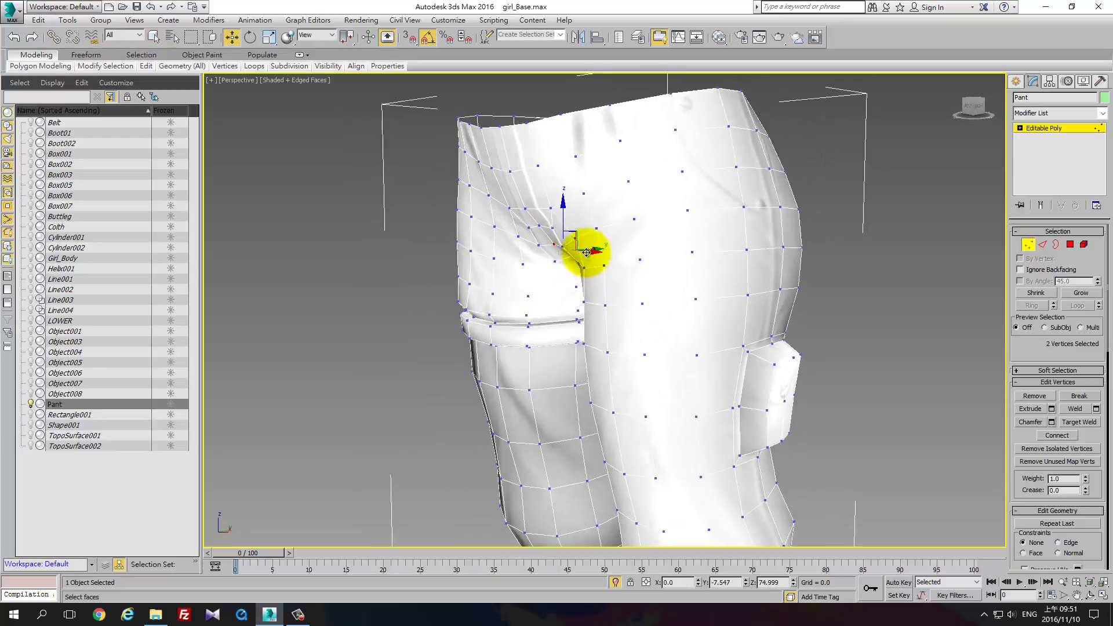
{"action": "middle_click_drag", "start_coordinate": [578, 230], "coordinate": [579, 234], "text": "alt"}
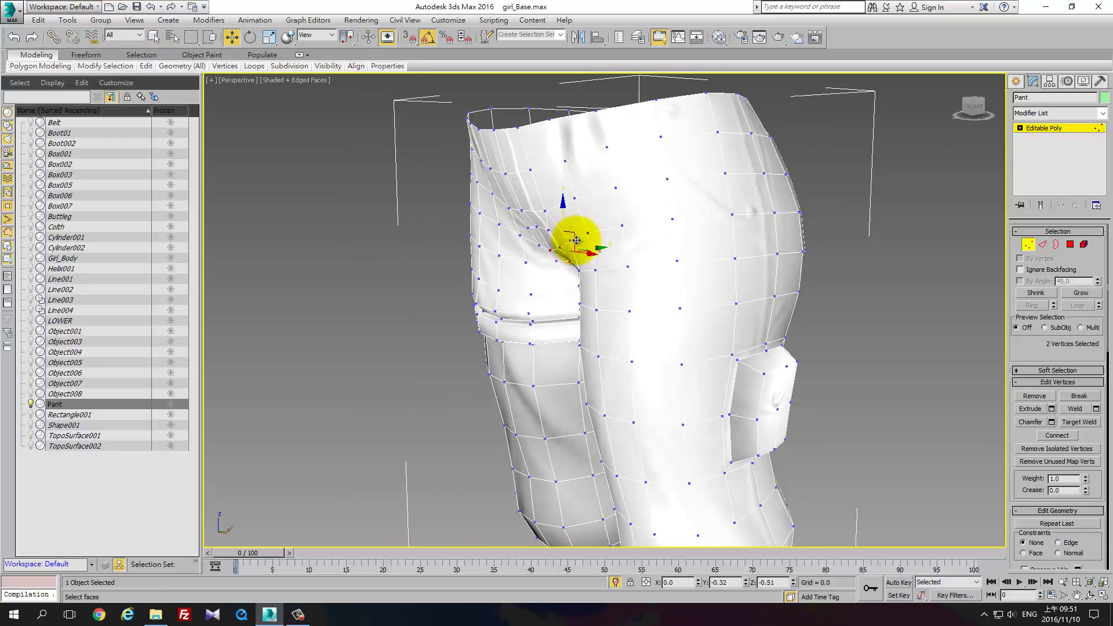
{"action": "mouse_move", "coordinate": [576, 240]}
{"action": "middle_mouse_down", "text": "alt"}
{"action": "mouse_move", "coordinate": [650, 248]}
{"action": "mouse_move", "coordinate": [640, 268]}
{"action": "mouse_move", "coordinate": [679, 295]}
{"action": "mouse_move", "coordinate": [577, 278]}
{"action": "mouse_move", "coordinate": [596, 256]}
{"action": "mouse_move", "coordinate": [584, 248]}
{"action": "middle_mouse_up", "text": "alt"}
Pull individual crotch vertices left and up into a cleaner shape
{"action": "left_click", "coordinate": [582, 264]}
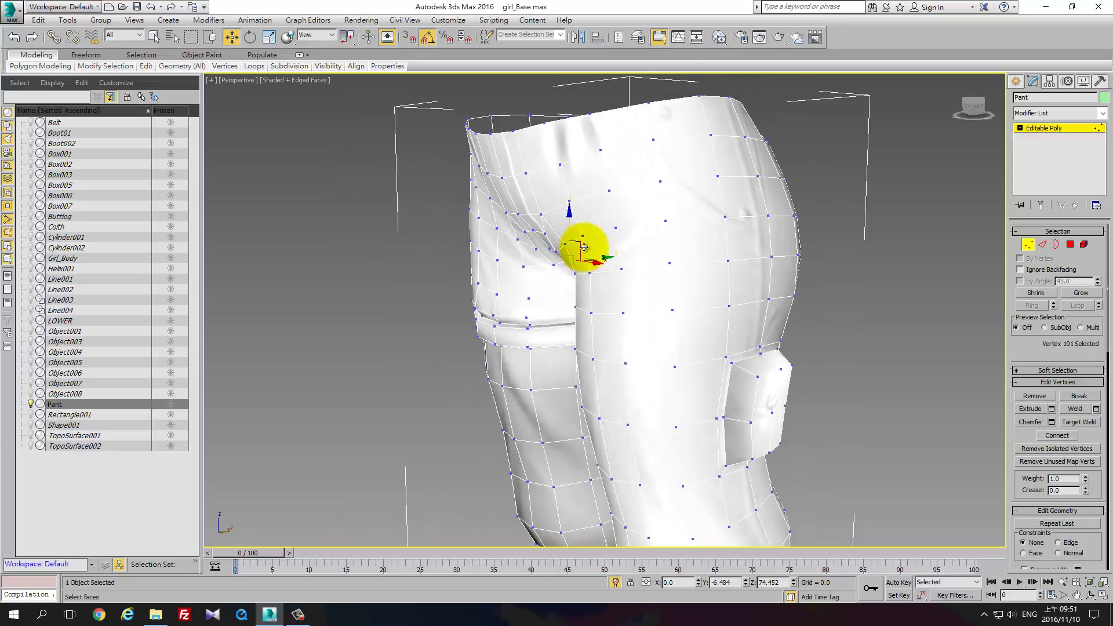
{"action": "left_click_drag", "start_coordinate": [577, 250], "coordinate": [543, 257]}
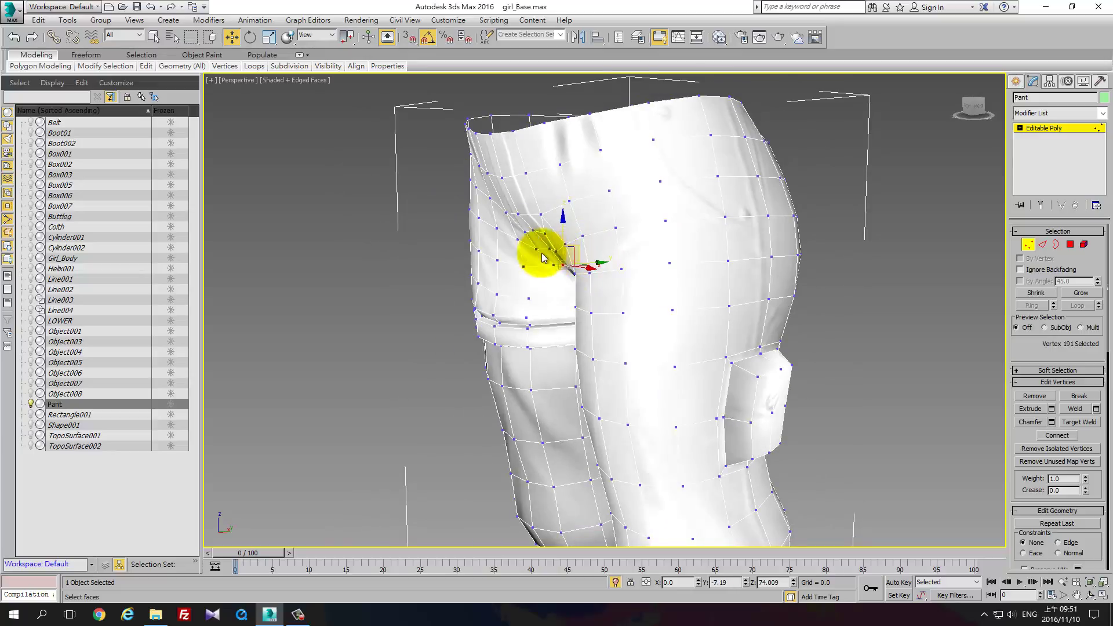
{"action": "left_click", "coordinate": [547, 249]}
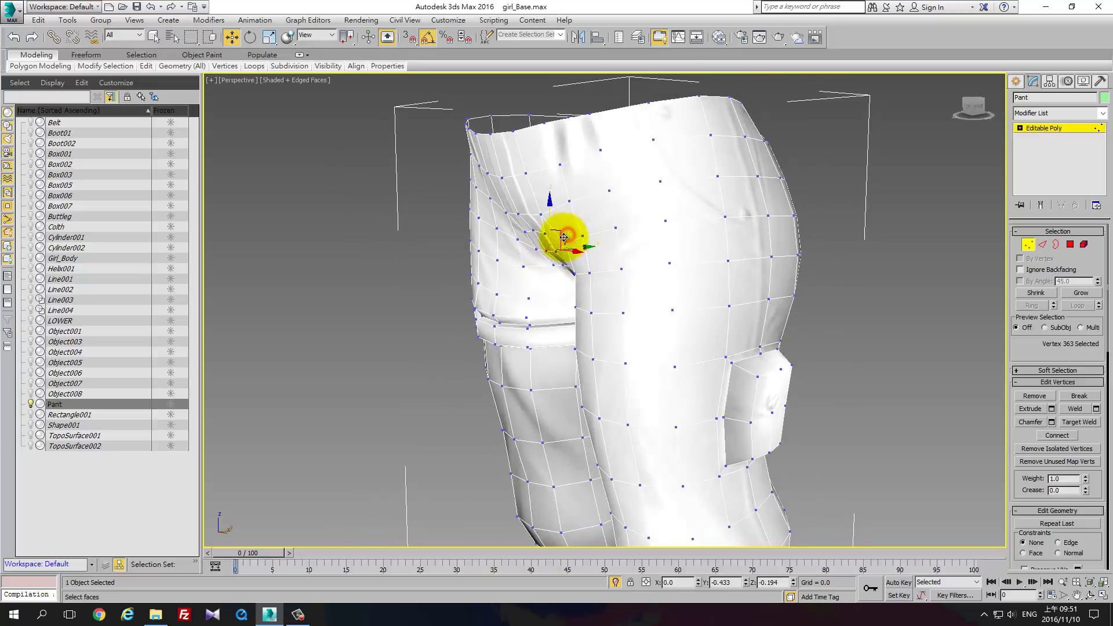
{"action": "left_click_drag", "start_coordinate": [562, 238], "coordinate": [532, 233]}
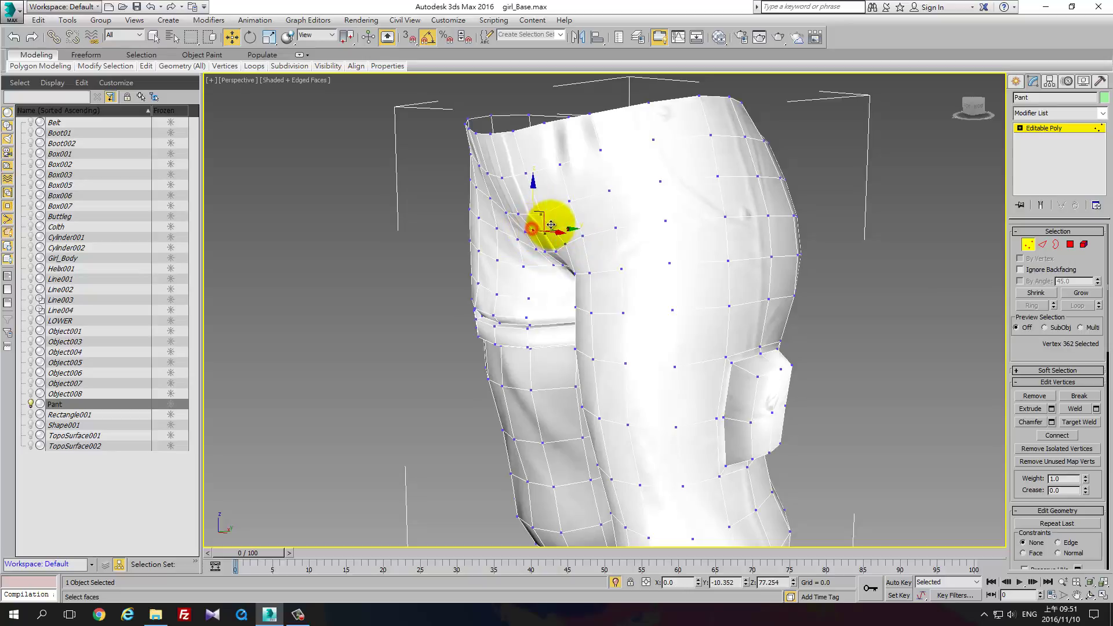
{"action": "mouse_move", "coordinate": [544, 219]}
{"action": "middle_mouse_down", "text": "alt"}
{"action": "mouse_move", "coordinate": [604, 248]}
{"action": "mouse_move", "coordinate": [621, 231]}
{"action": "mouse_move", "coordinate": [576, 257]}
{"action": "mouse_move", "coordinate": [569, 274]}
{"action": "mouse_move", "coordinate": [537, 236]}
{"action": "mouse_move", "coordinate": [642, 249]}
{"action": "mouse_move", "coordinate": [576, 239]}
{"action": "mouse_move", "coordinate": [540, 280]}
{"action": "middle_mouse_up", "text": "alt"}
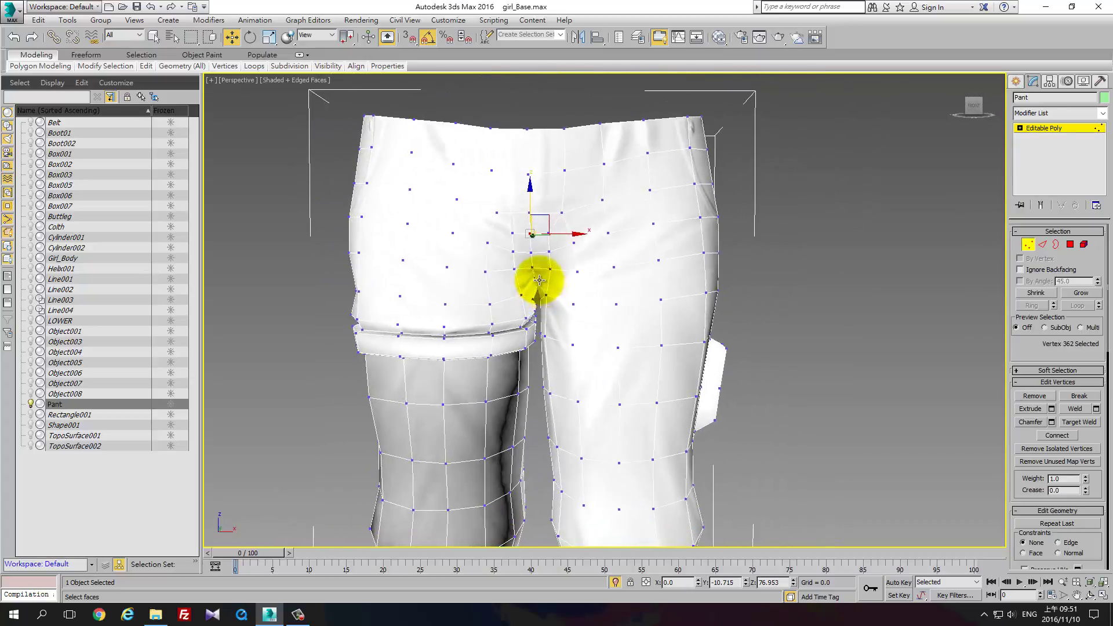
{"action": "left_click", "coordinate": [535, 279]}
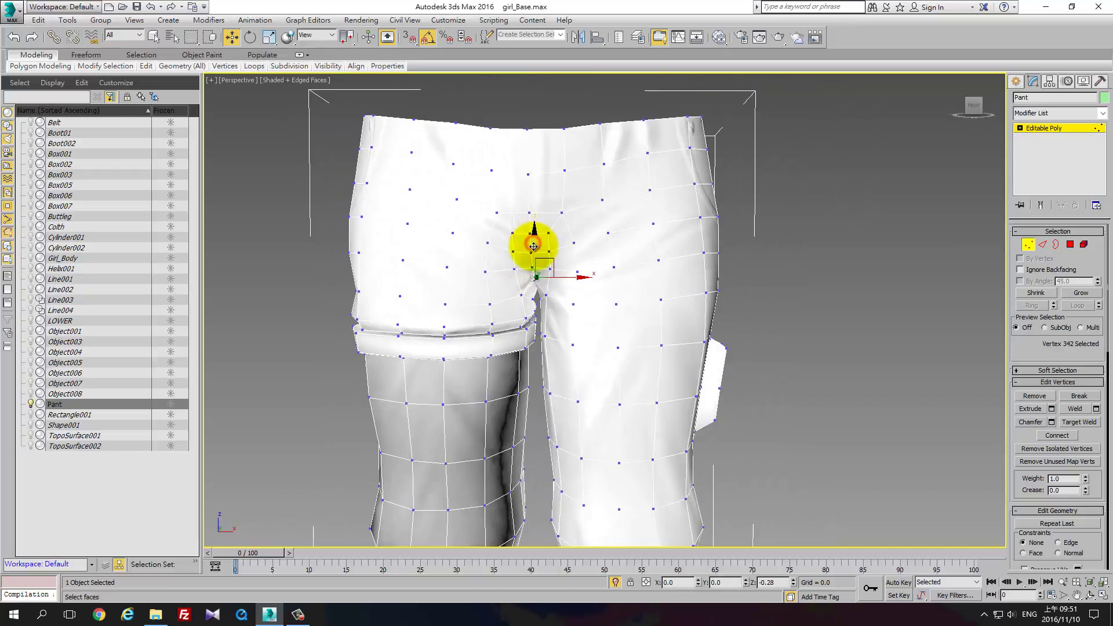
{"action": "mouse_move", "coordinate": [567, 308]}
{"action": "middle_mouse_down", "text": "alt"}
{"action": "mouse_move", "coordinate": [572, 249]}
{"action": "mouse_move", "coordinate": [541, 278]}
{"action": "mouse_move", "coordinate": [566, 299]}
{"action": "mouse_move", "coordinate": [616, 301]}
{"action": "mouse_move", "coordinate": [567, 321]}
{"action": "mouse_move", "coordinate": [552, 312]}
{"action": "middle_mouse_up", "text": "alt"}
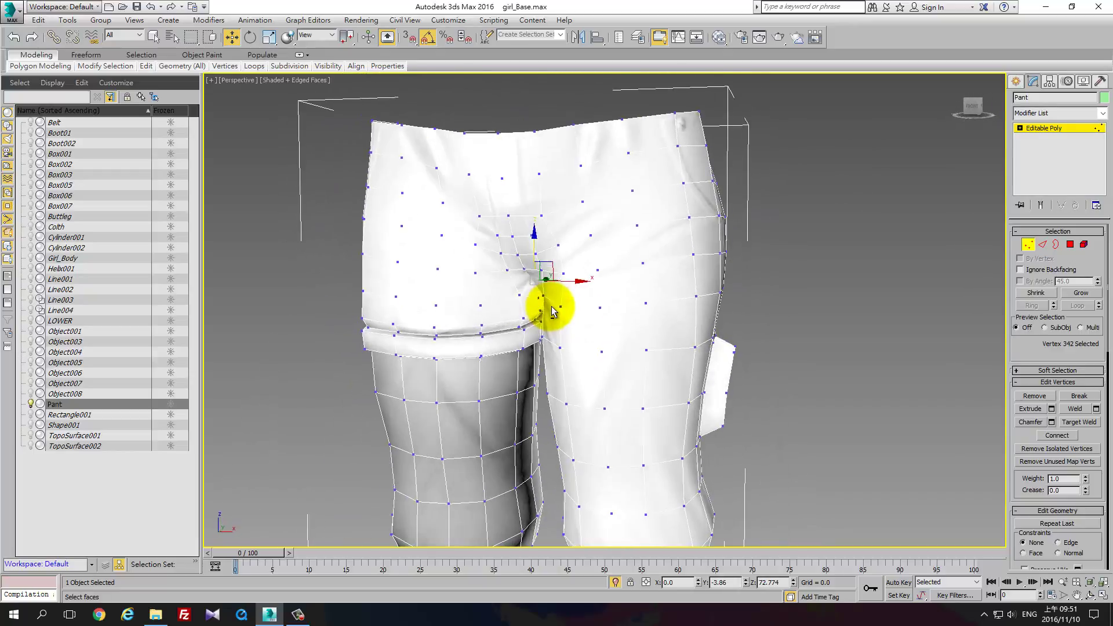
{"action": "scroll", "coordinate": [591, 363], "scroll_direction": "down", "scroll_amount": 3}
{"action": "mouse_move", "coordinate": [591, 363]}
{"action": "middle_mouse_down", "text": "alt"}
{"action": "mouse_move", "coordinate": [673, 346]}
{"action": "mouse_move", "coordinate": [1107, 145]}
{"action": "middle_mouse_up", "text": "alt"}
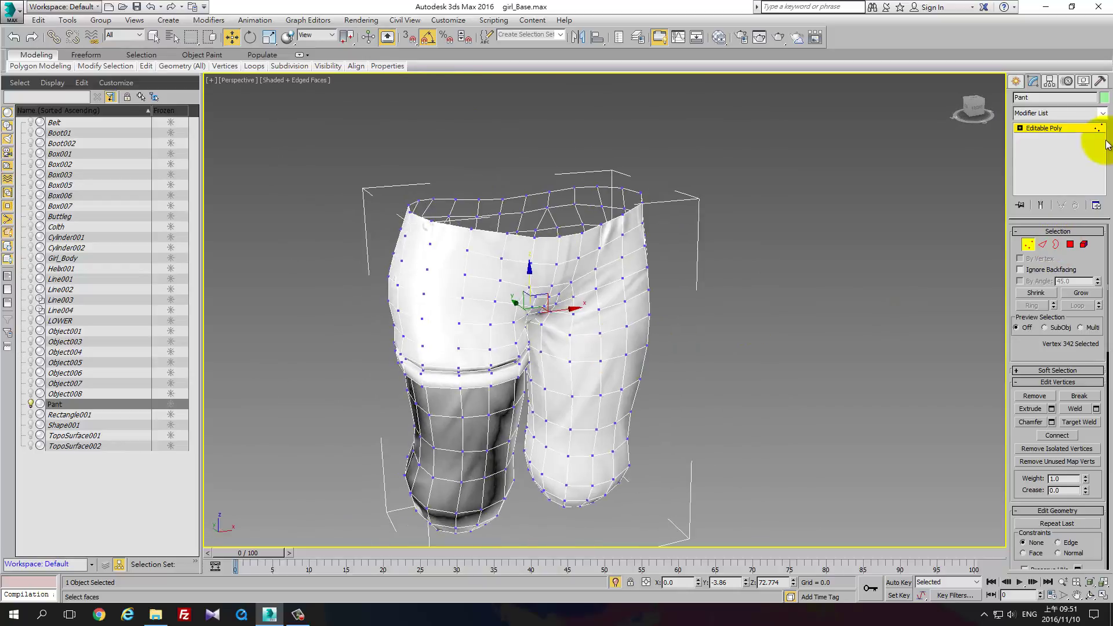
{"action": "left_click", "coordinate": [1066, 127]}
Open the Slate Material Editor and zoom out in View2
{"action": "middle_click_drag", "start_coordinate": [784, 296], "coordinate": [694, 291], "text": "alt"}
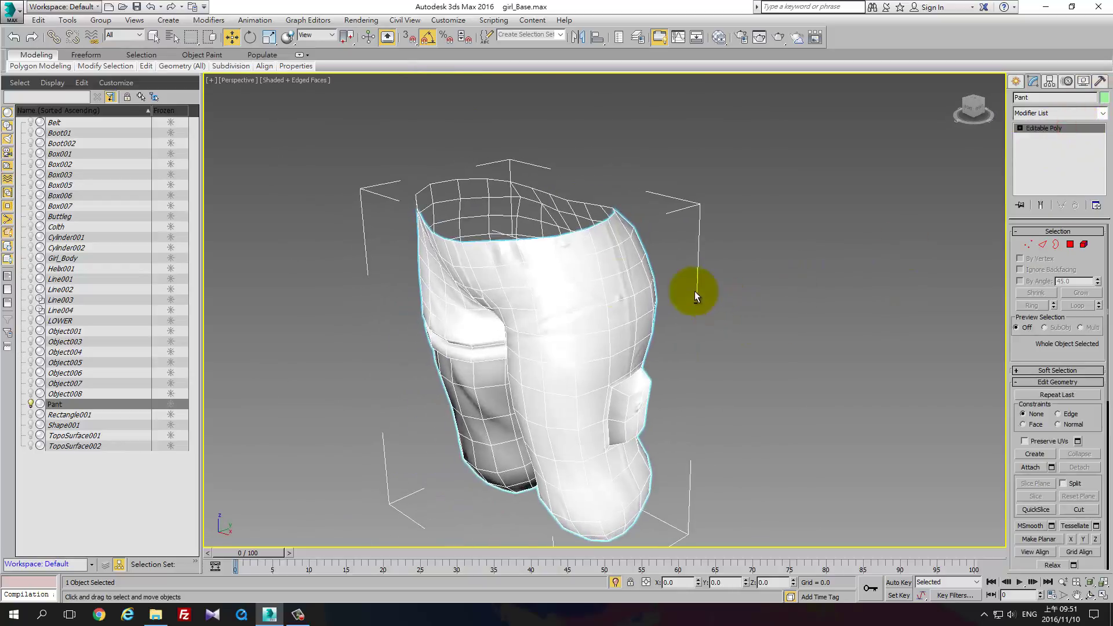
{"action": "left_click", "coordinate": [719, 37]}
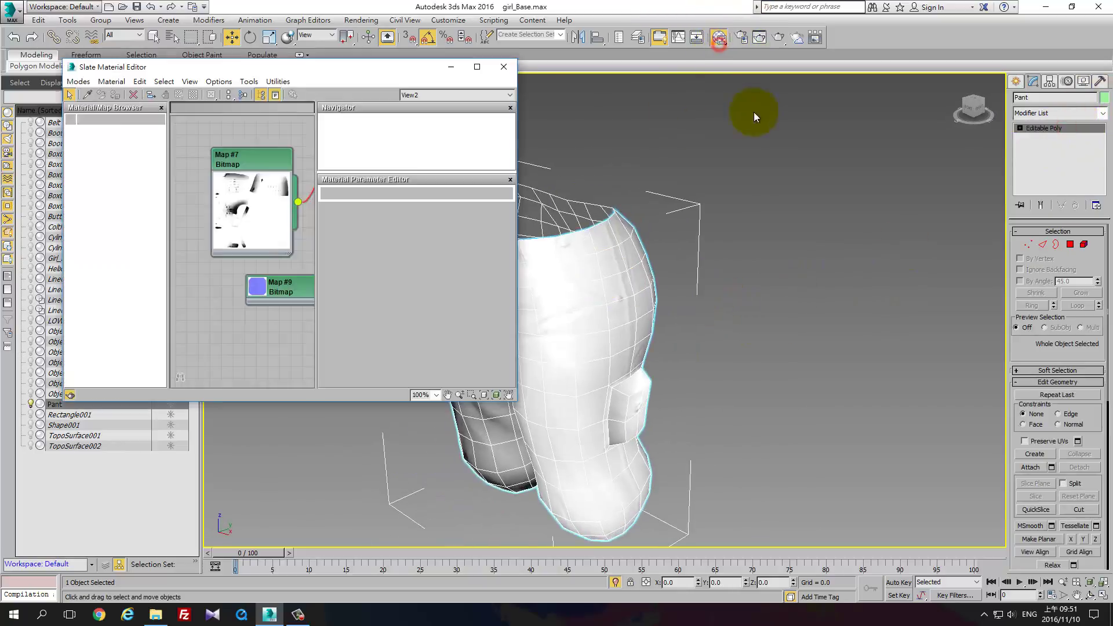
{"action": "scroll", "coordinate": [305, 159], "scroll_direction": "down", "scroll_amount": 2}
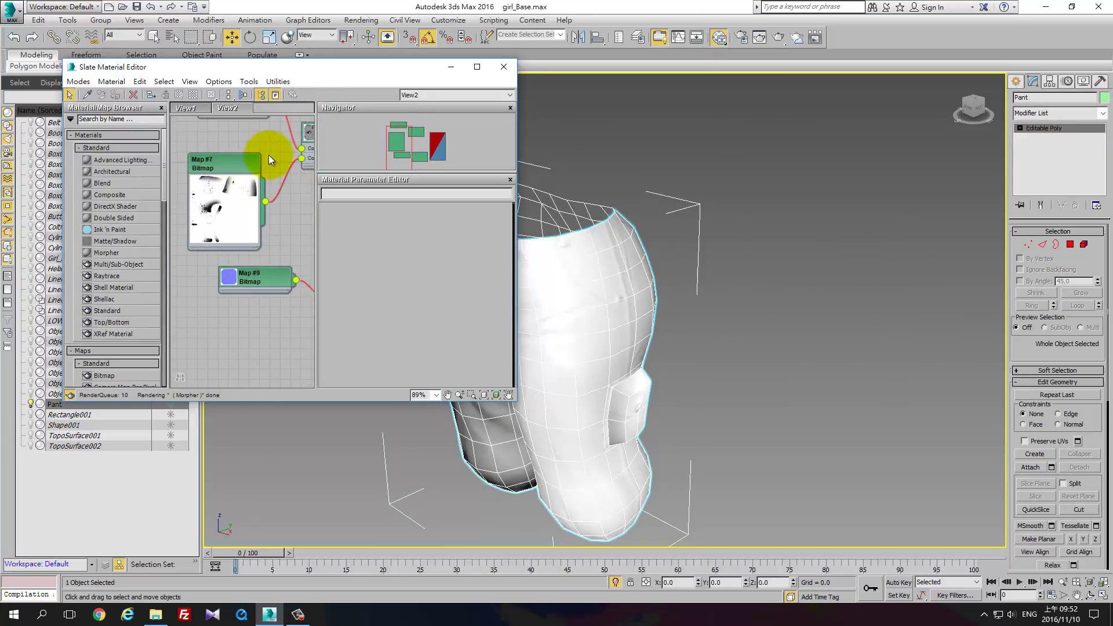
{"action": "scroll", "coordinate": [204, 223], "scroll_direction": "down", "scroll_amount": 2}
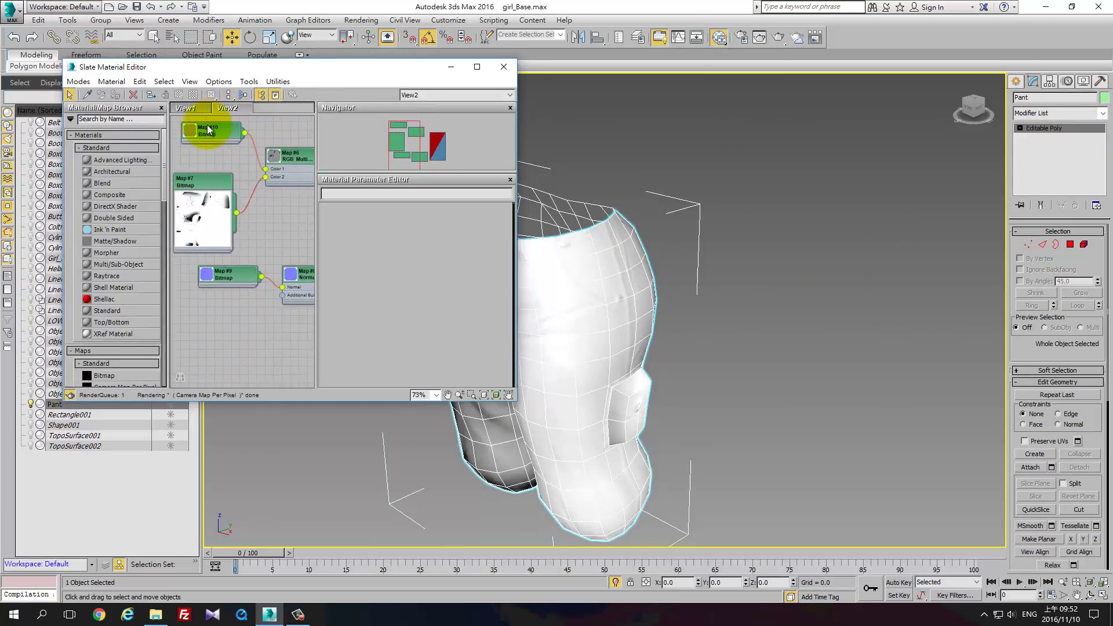
Delete the Map #10, #7 and #6 nodes, leaving only Map #9
{"action": "left_click_drag", "start_coordinate": [211, 133], "coordinate": [212, 133]}
{"action": "key", "text": "Delete"}
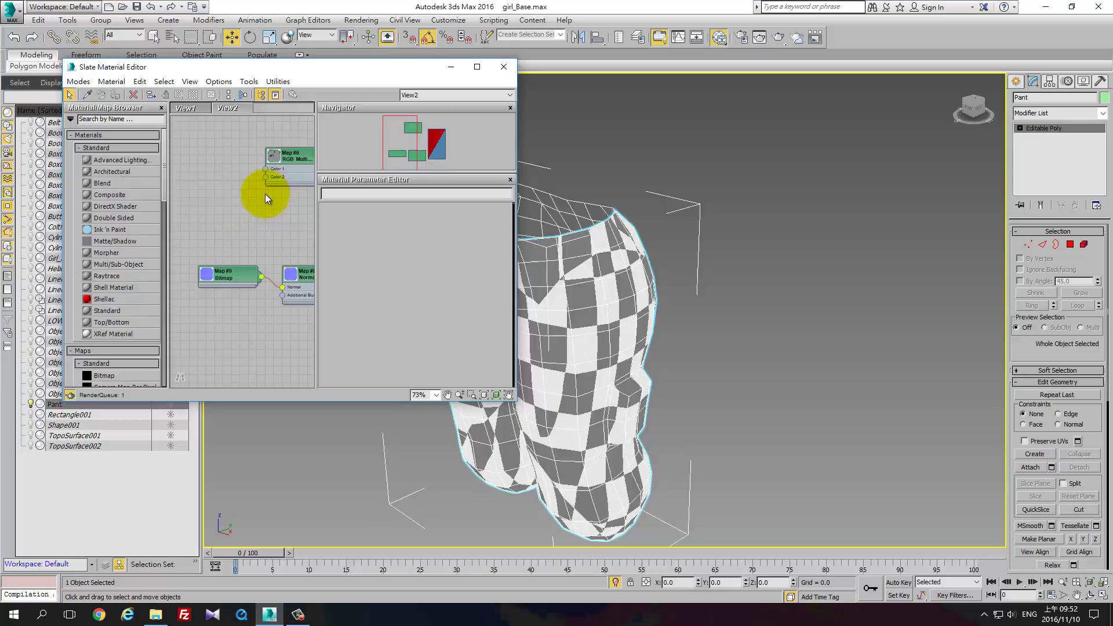
{"action": "left_click", "coordinate": [267, 158]}
{"action": "key", "text": "Delete"}
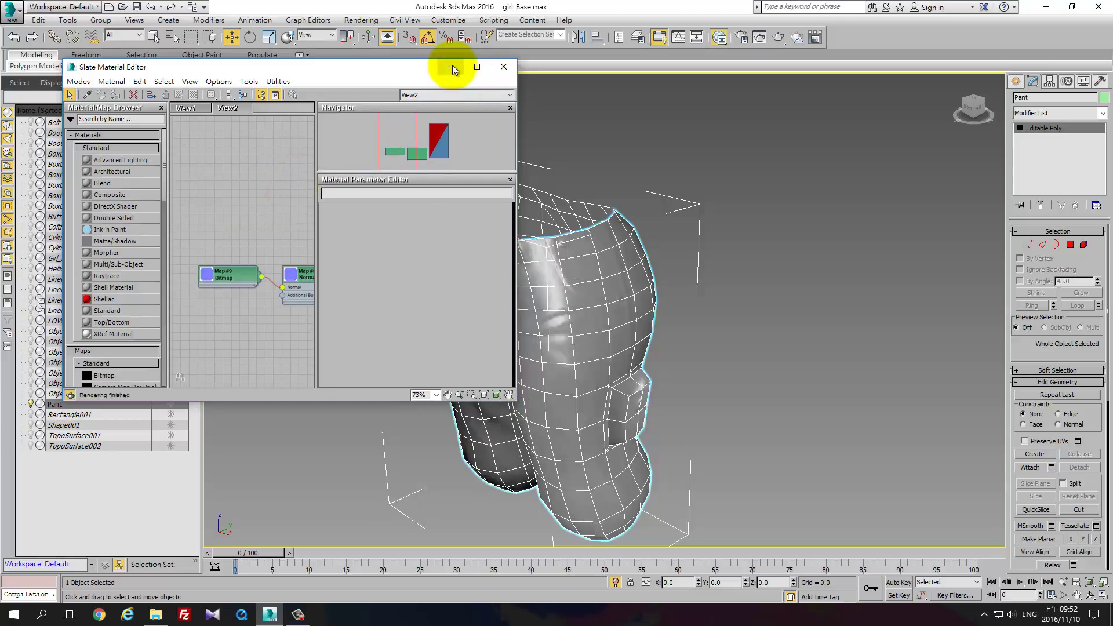
{"action": "left_click", "coordinate": [451, 66]}
{"action": "middle_click_drag", "start_coordinate": [609, 226], "coordinate": [715, 230], "text": "alt"}
Inspect the gray Pant mesh from front, side and back with Edged Faces off
{"action": "left_click", "coordinate": [733, 242]}
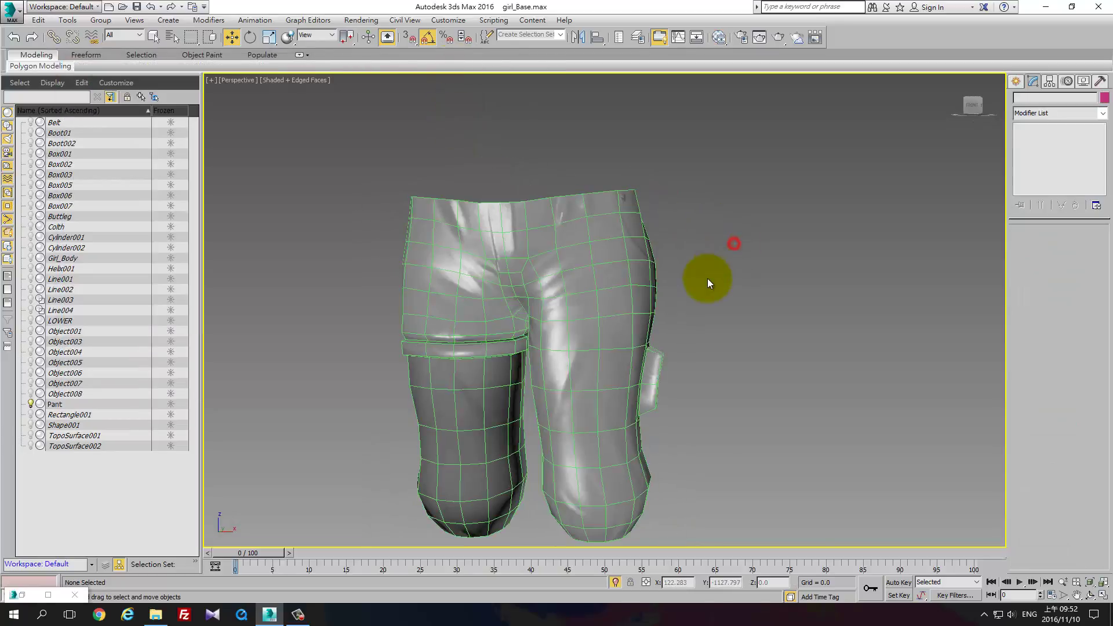
{"action": "mouse_move", "coordinate": [708, 278]}
{"action": "middle_mouse_down"}
{"action": "mouse_move", "coordinate": [302, 459]}
{"action": "mouse_move", "coordinate": [551, 344]}
{"action": "mouse_move", "coordinate": [591, 345]}
{"action": "mouse_move", "coordinate": [597, 310]}
{"action": "mouse_move", "coordinate": [590, 353]}
{"action": "middle_mouse_up"}
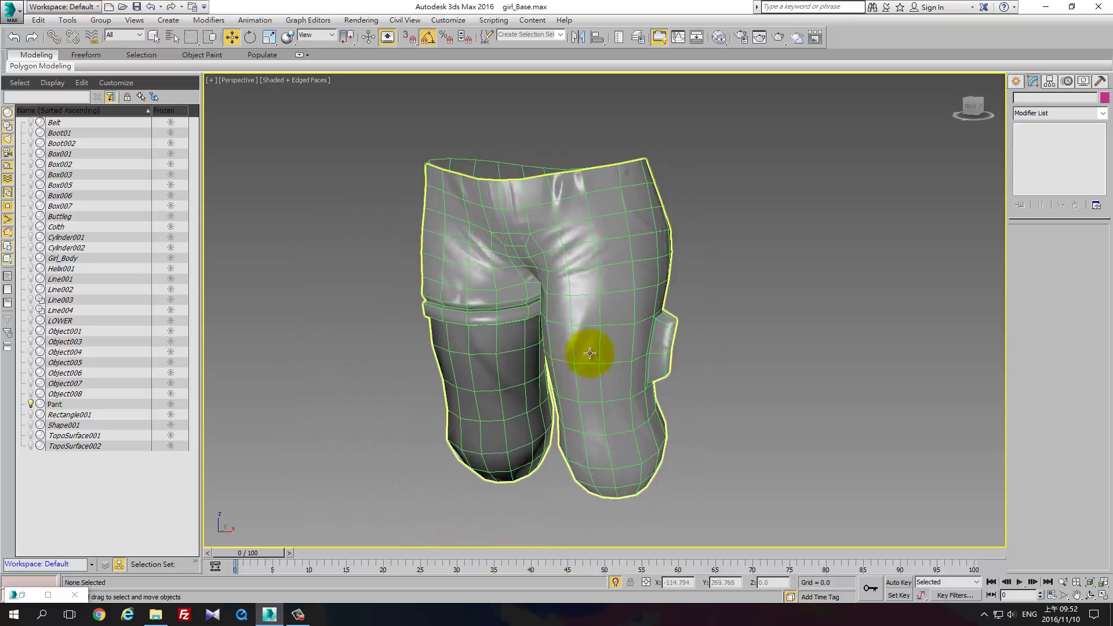
{"action": "scroll", "coordinate": [582, 336], "scroll_direction": "up", "scroll_amount": 3}
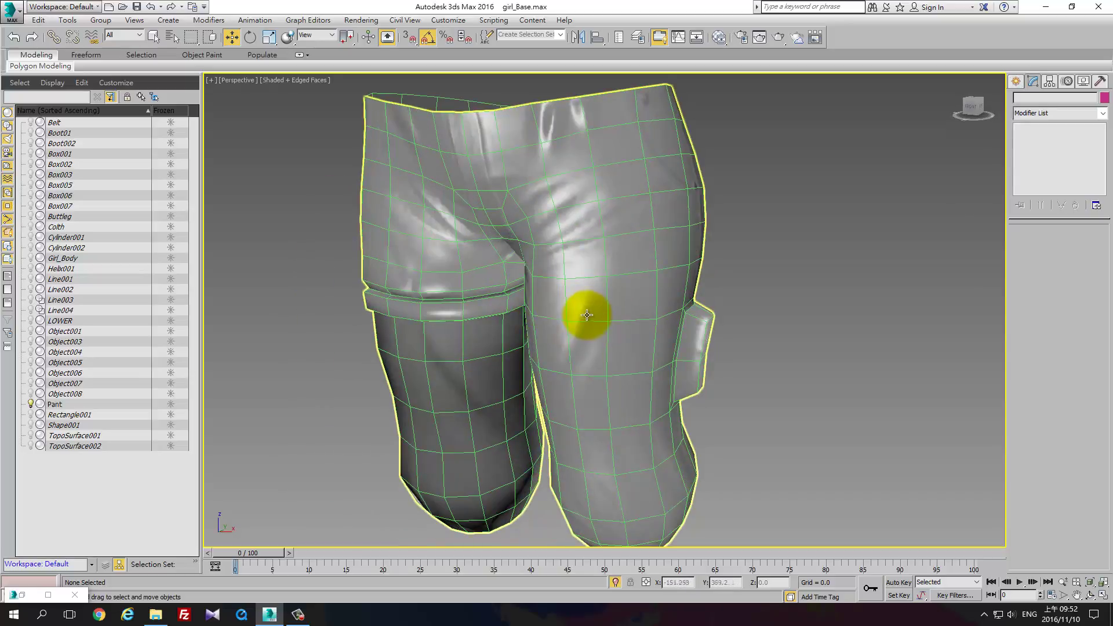
{"action": "scroll", "coordinate": [589, 313], "scroll_direction": "down", "scroll_amount": 3}
{"action": "left_click", "coordinate": [616, 318]}
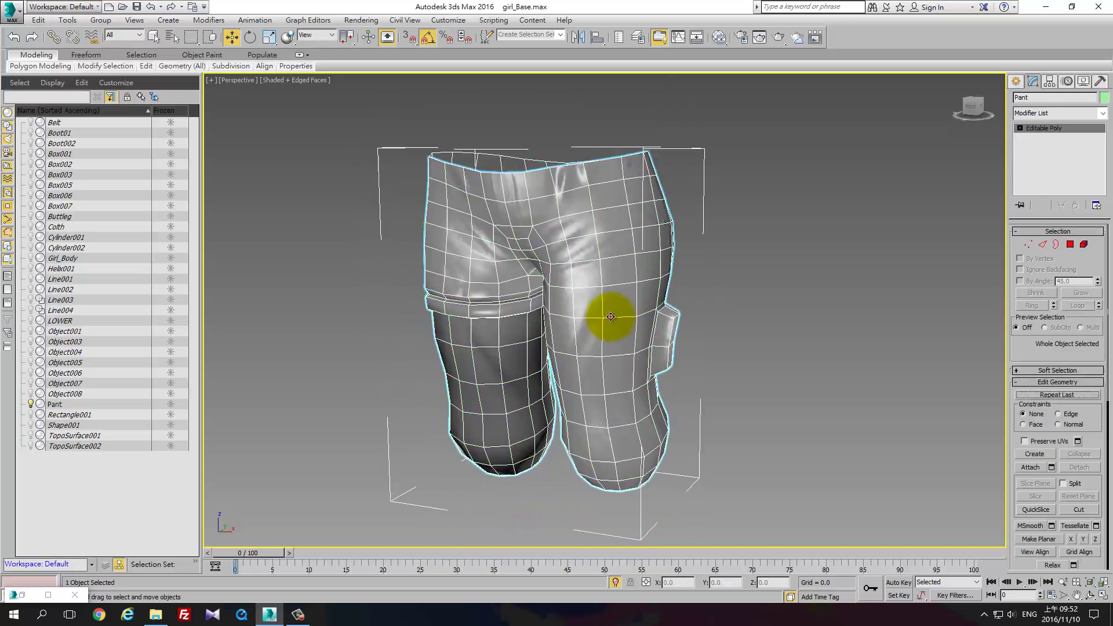
{"action": "left_click", "coordinate": [733, 322]}
{"action": "middle_click_drag", "start_coordinate": [727, 347], "coordinate": [722, 349], "text": "alt"}
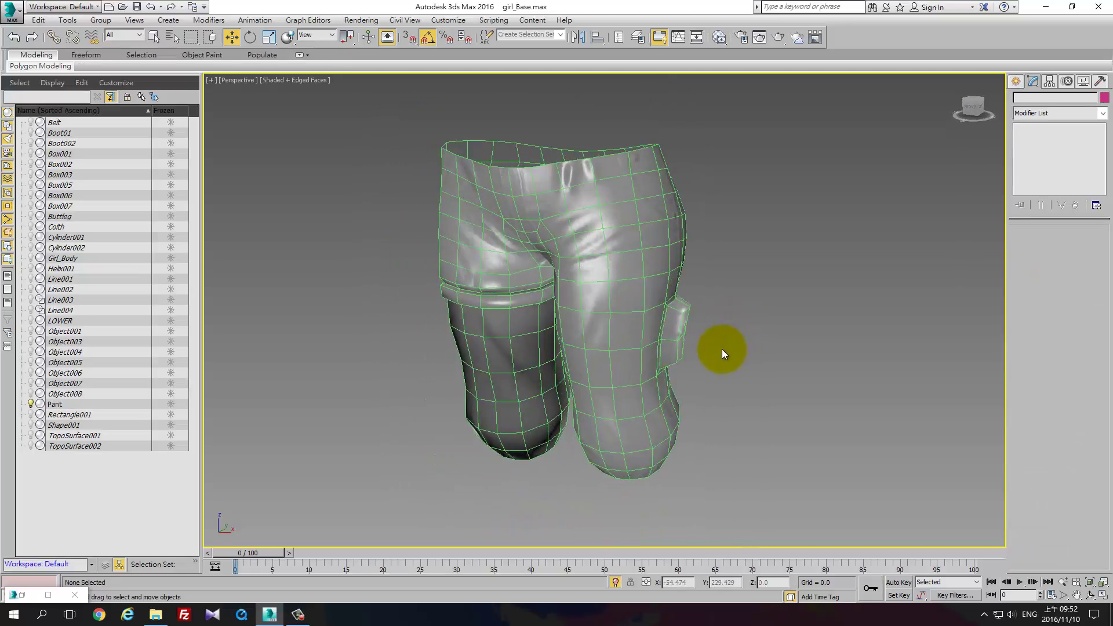
{"action": "key", "text": "F3"}
{"action": "key", "text": "F3"}
{"action": "key", "text": "F4"}
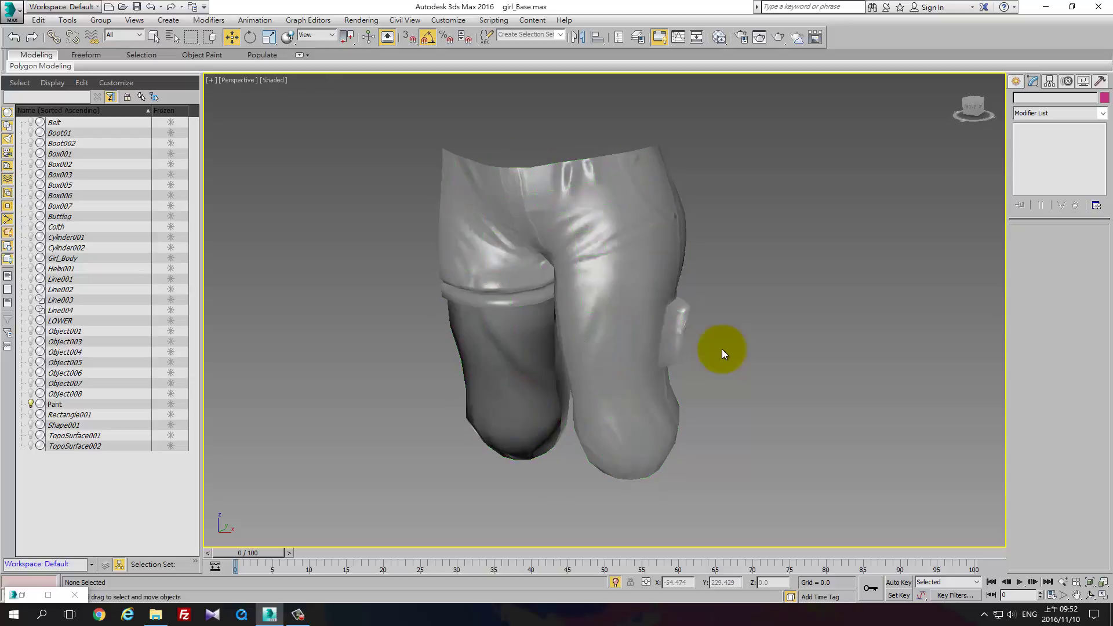
{"action": "middle_click_drag", "start_coordinate": [722, 347], "coordinate": [731, 344], "text": "alt"}
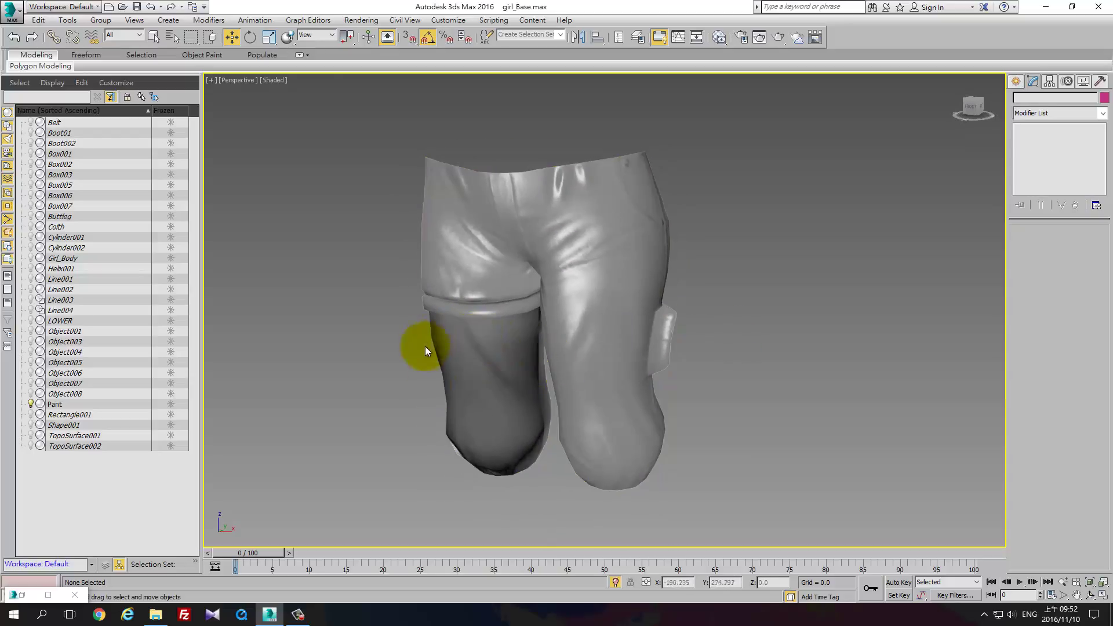
{"action": "mouse_move", "coordinate": [567, 385]}
{"action": "middle_mouse_down", "text": "alt"}
{"action": "mouse_move", "coordinate": [684, 348]}
{"action": "mouse_move", "coordinate": [579, 329]}
{"action": "mouse_move", "coordinate": [594, 301]}
{"action": "mouse_move", "coordinate": [551, 249]}
{"action": "mouse_move", "coordinate": [488, 248]}
{"action": "mouse_move", "coordinate": [505, 240]}
{"action": "mouse_move", "coordinate": [598, 258]}
{"action": "mouse_move", "coordinate": [634, 289]}
{"action": "mouse_move", "coordinate": [566, 317]}
{"action": "mouse_move", "coordinate": [589, 337]}
{"action": "mouse_move", "coordinate": [992, 326]}
{"action": "mouse_move", "coordinate": [870, 327]}
{"action": "mouse_move", "coordinate": [791, 347]}
{"action": "mouse_move", "coordinate": [808, 303]}
{"action": "mouse_move", "coordinate": [790, 325]}
{"action": "middle_mouse_up", "text": "alt"}
End isolation to show the whole character and orbit to its back
{"action": "right_click", "coordinate": [803, 270]}
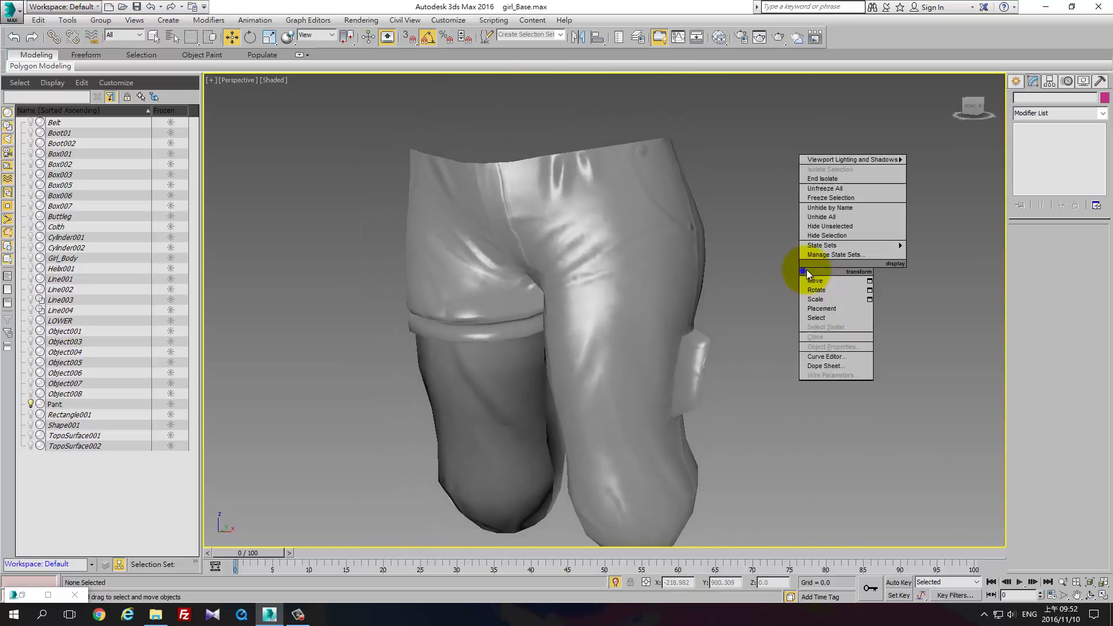
{"action": "left_click", "coordinate": [841, 216]}
{"action": "scroll", "coordinate": [763, 301], "scroll_direction": "down", "scroll_amount": 3}
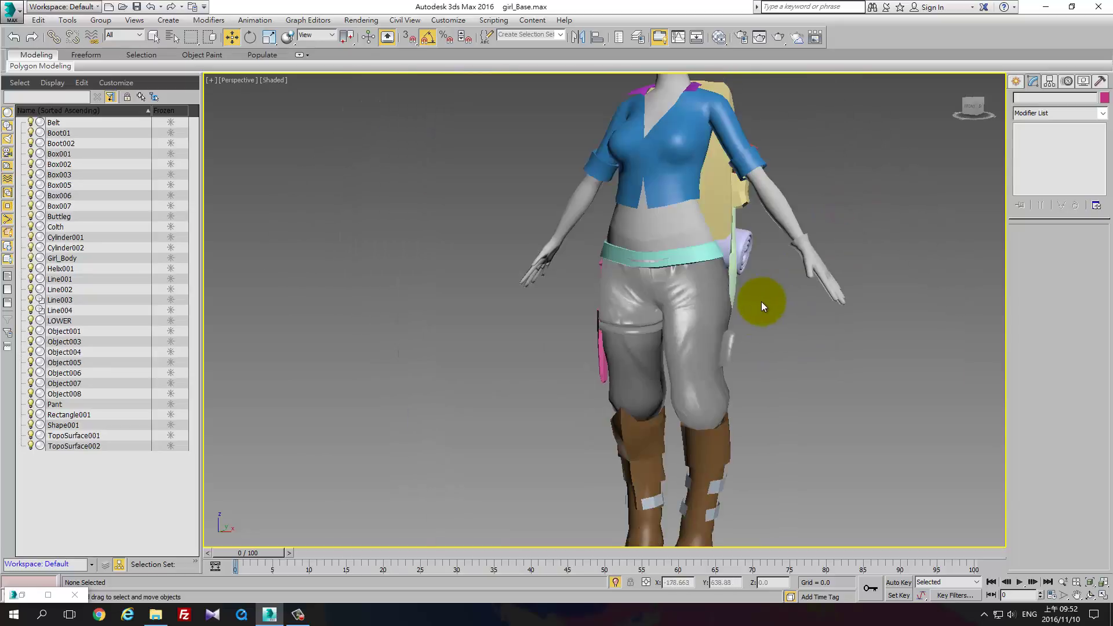
{"action": "scroll", "coordinate": [697, 262], "scroll_direction": "down", "scroll_amount": 2}
{"action": "middle_click_drag", "start_coordinate": [697, 262], "coordinate": [726, 468]}
{"action": "scroll", "coordinate": [712, 360], "scroll_direction": "up", "scroll_amount": 2}
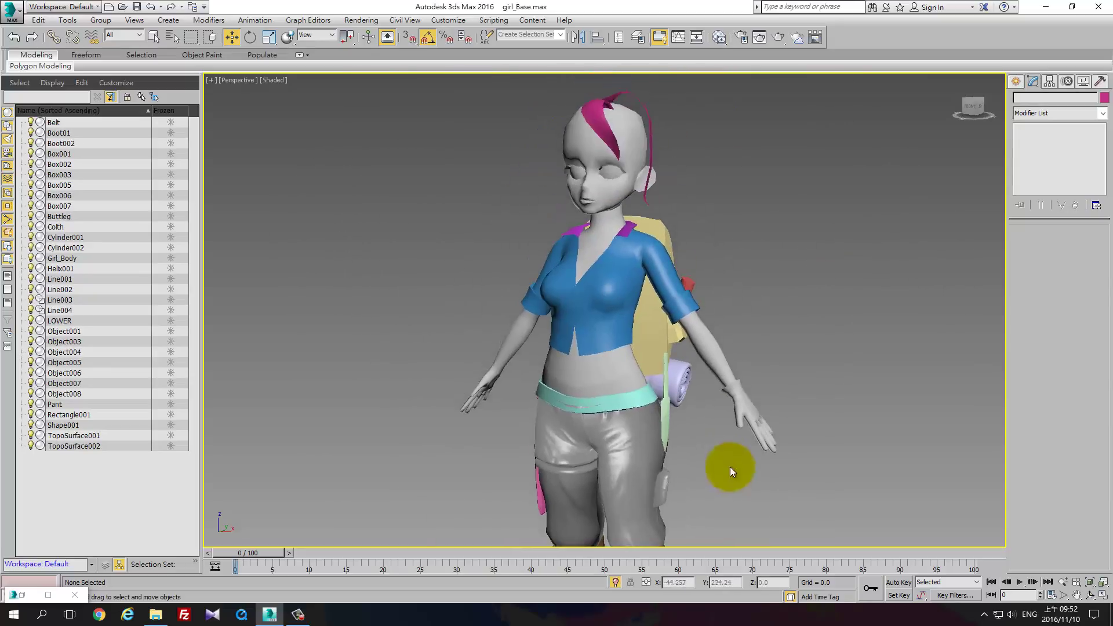
{"action": "scroll", "coordinate": [709, 404], "scroll_direction": "up", "scroll_amount": 1}
{"action": "mouse_move", "coordinate": [709, 405]}
{"action": "middle_mouse_down", "text": "alt"}
{"action": "mouse_move", "coordinate": [648, 385]}
{"action": "mouse_move", "coordinate": [652, 364]}
{"action": "mouse_move", "coordinate": [743, 415]}
{"action": "mouse_move", "coordinate": [725, 423]}
{"action": "middle_mouse_up", "text": "alt"}
Isolate Helix001 (the bedroll) in a four-viewport layout
{"action": "left_click", "coordinate": [652, 364]}
{"action": "scroll", "coordinate": [651, 398], "scroll_direction": "up", "scroll_amount": 2}
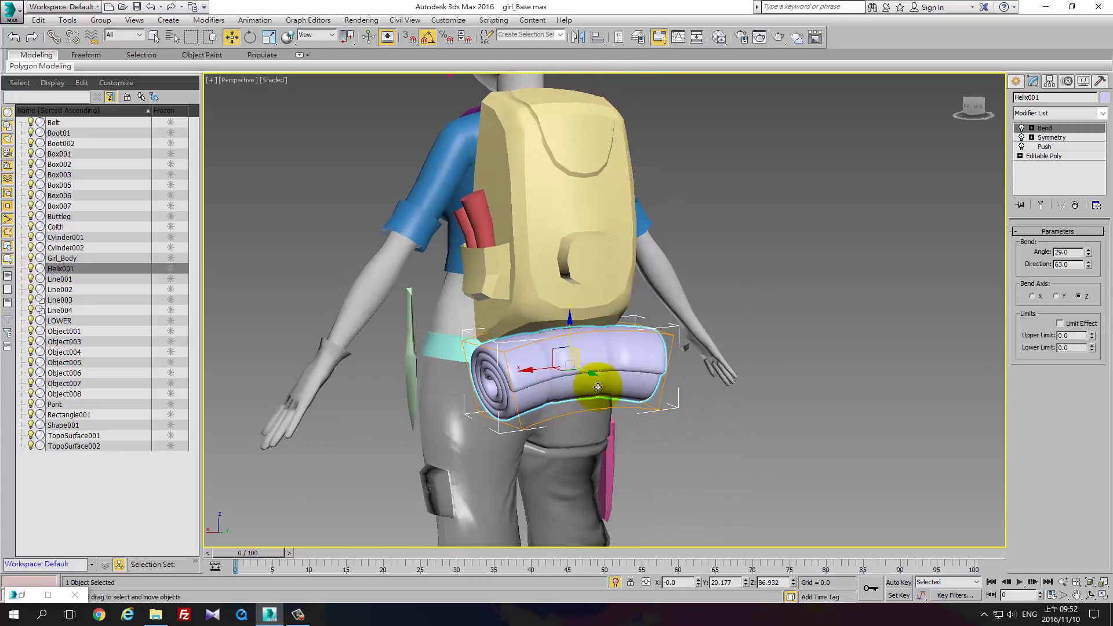
{"action": "key", "text": "alt+w"}
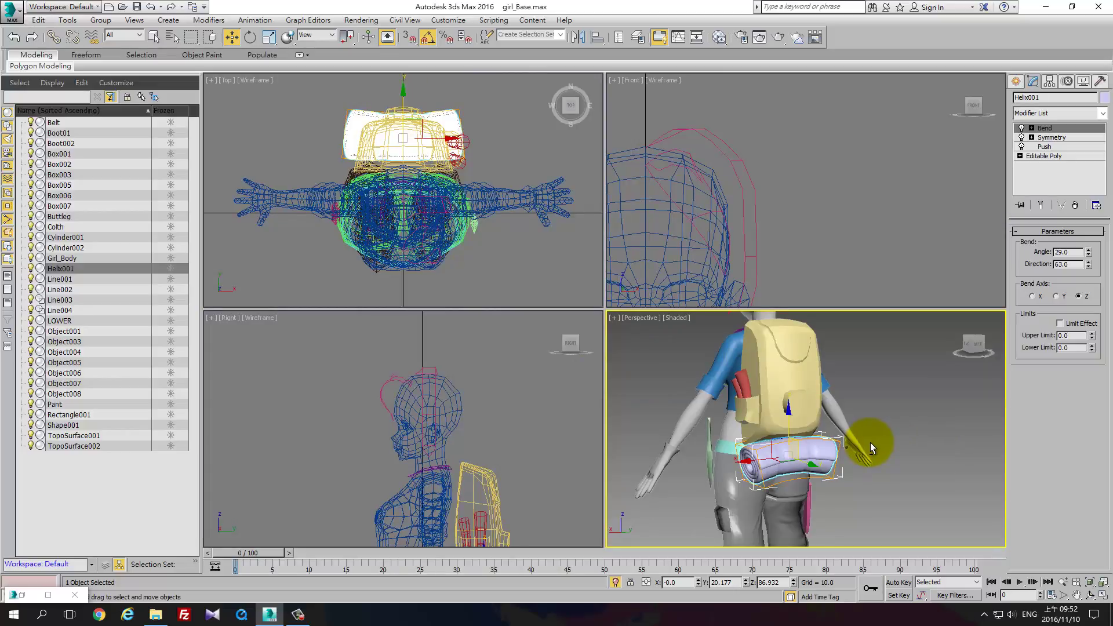
{"action": "key", "text": "alt+q"}
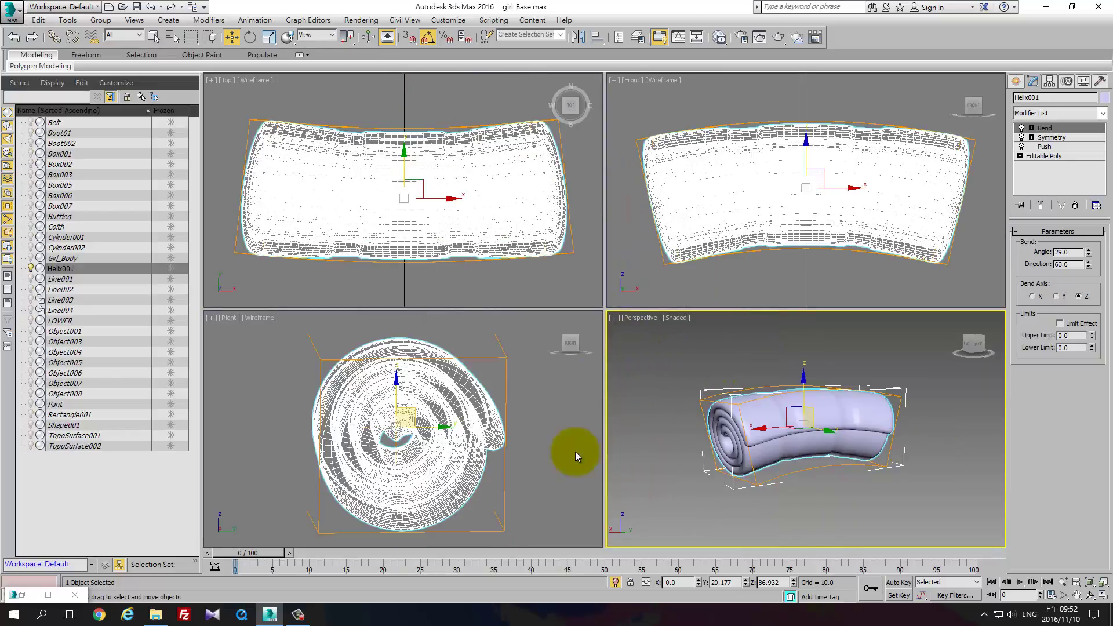
{"action": "middle_click_drag", "start_coordinate": [748, 354], "coordinate": [728, 335], "text": "alt"}
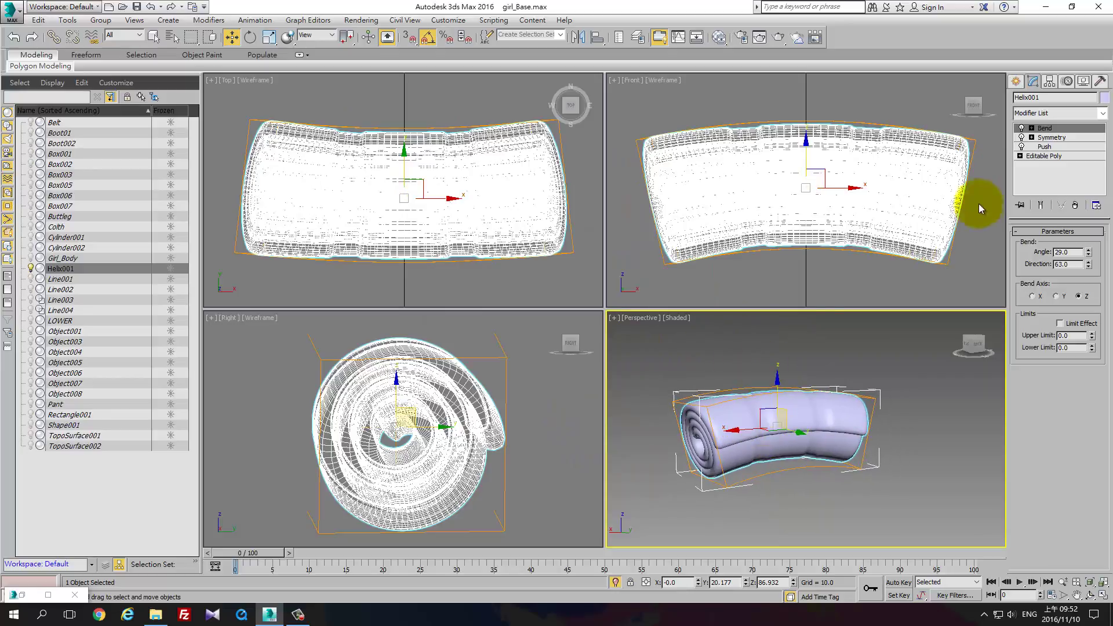
Toggle the bedroll's Bend off and on, then drop to its Editable Poly base
{"action": "left_click", "coordinate": [1065, 148]}
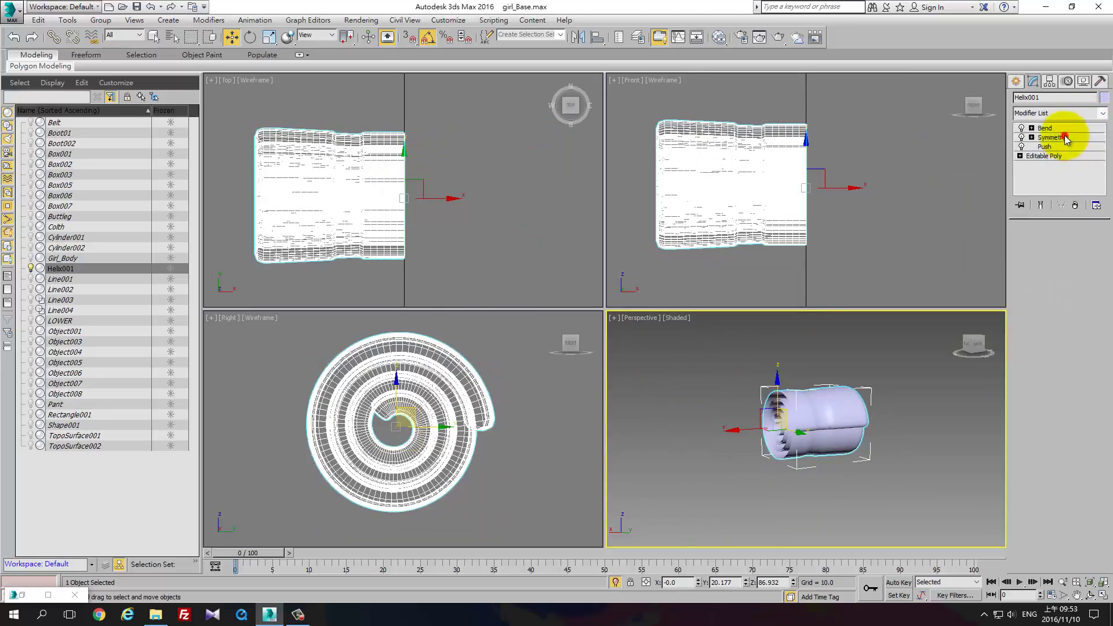
{"action": "left_click", "coordinate": [1068, 127]}
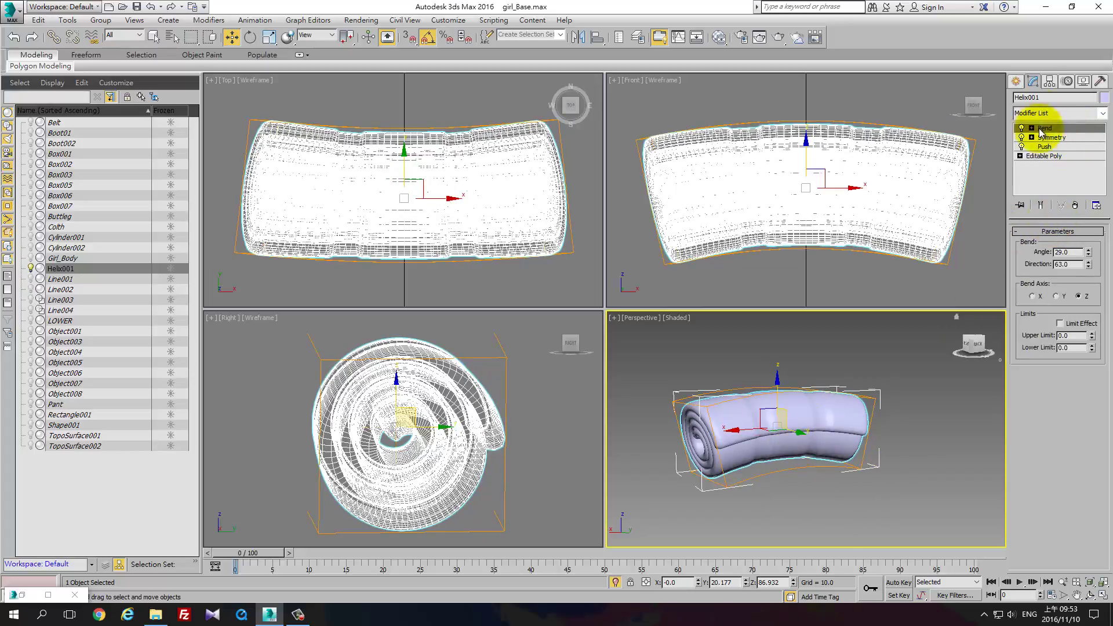
{"action": "left_click", "coordinate": [1023, 82]}
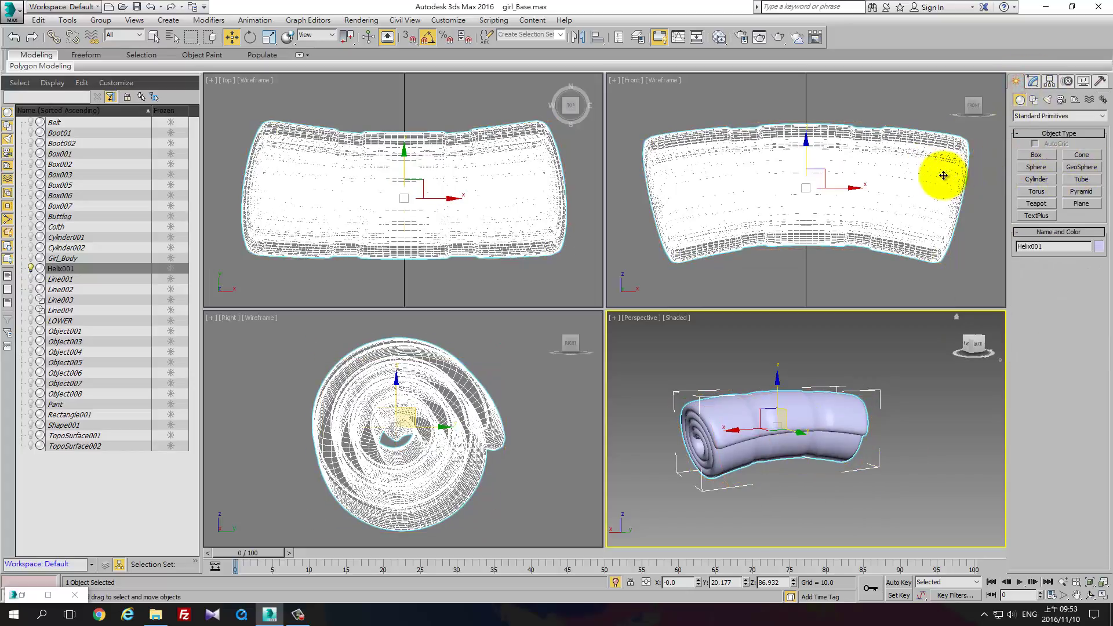
{"action": "right_click", "coordinate": [943, 176]}
{"action": "left_click", "coordinate": [1032, 81]}
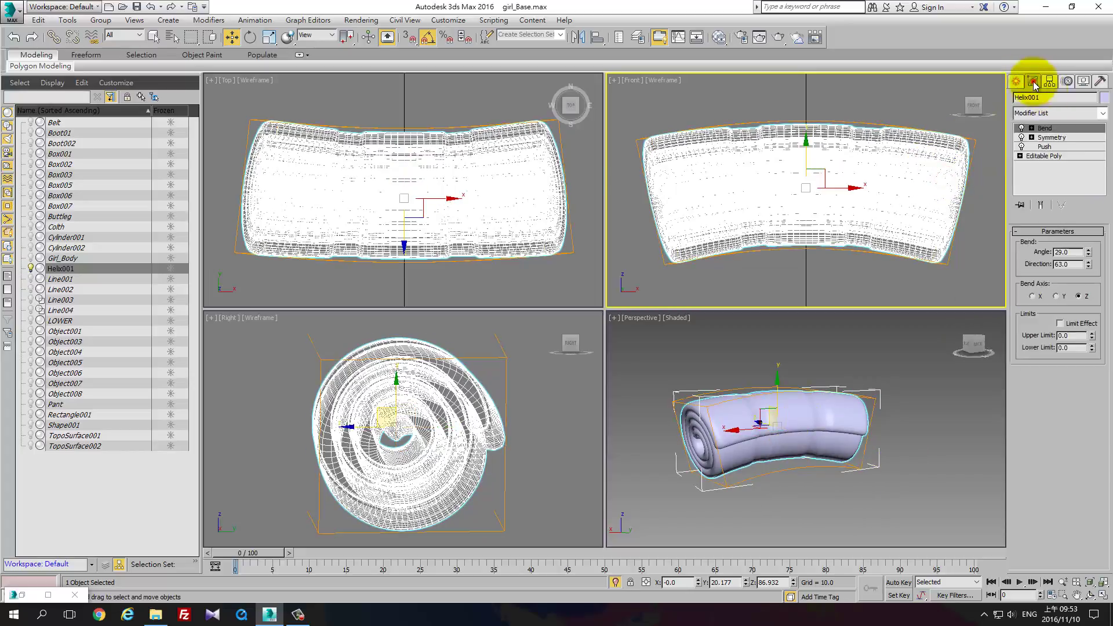
{"action": "left_click", "coordinate": [1054, 158]}
Maximize Perspective with Edged Faces and recall the 1638-polygon middle band in Polygon mode
{"action": "scroll", "coordinate": [776, 445], "scroll_direction": "up", "scroll_amount": 4}
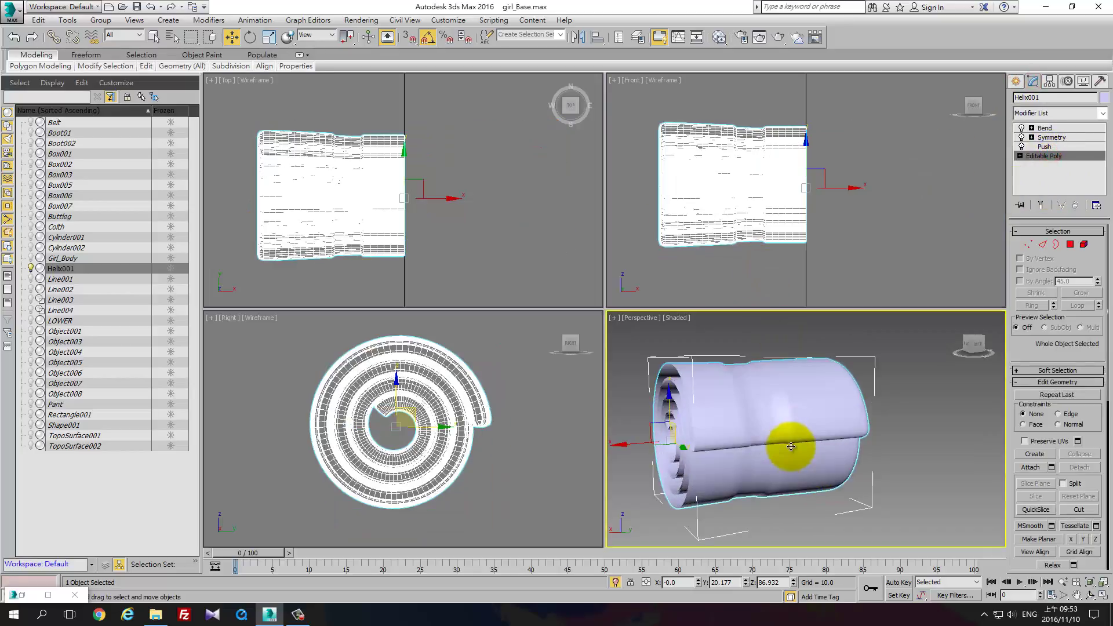
{"action": "key", "text": "alt+w"}
{"action": "key", "text": "F4"}
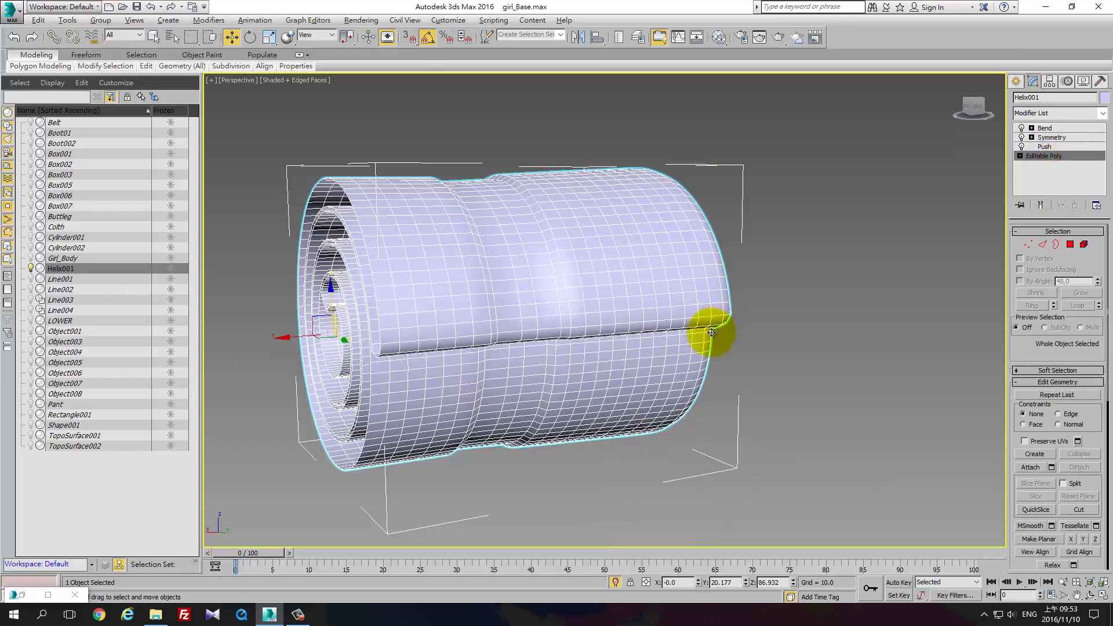
{"action": "middle_click_drag", "start_coordinate": [648, 308], "coordinate": [640, 310], "text": "alt"}
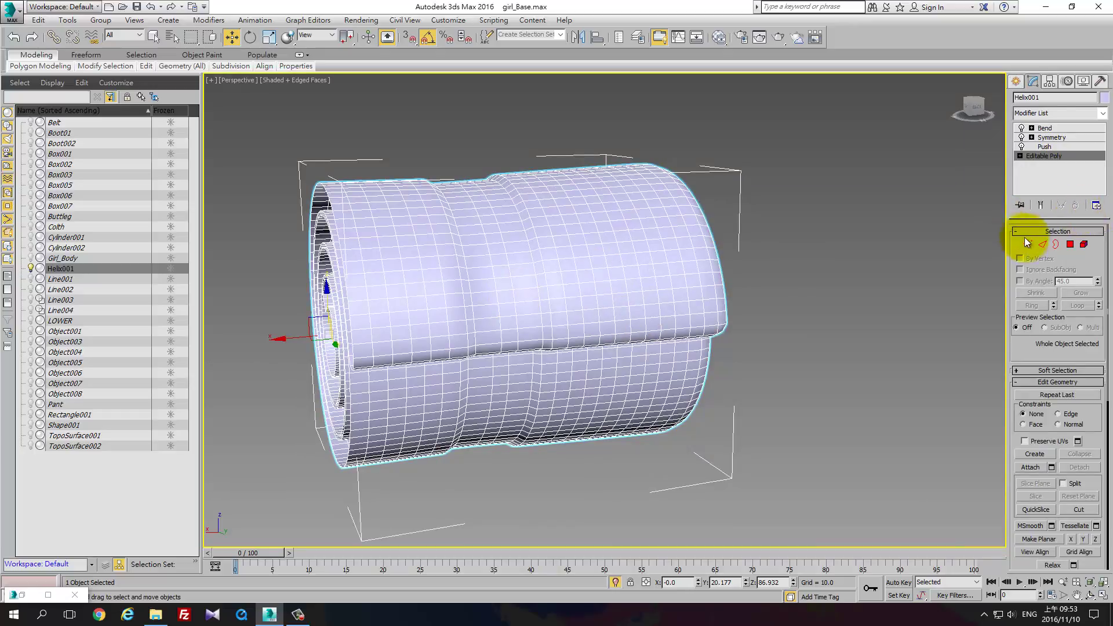
{"action": "left_click", "coordinate": [1044, 244]}
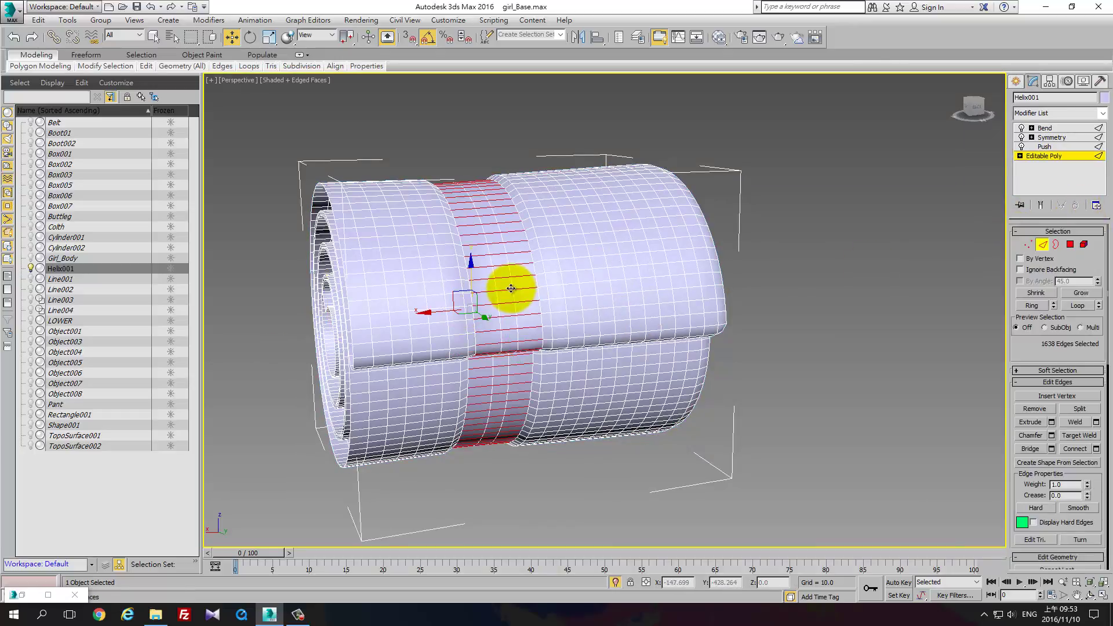
{"action": "left_click", "coordinate": [1070, 245]}
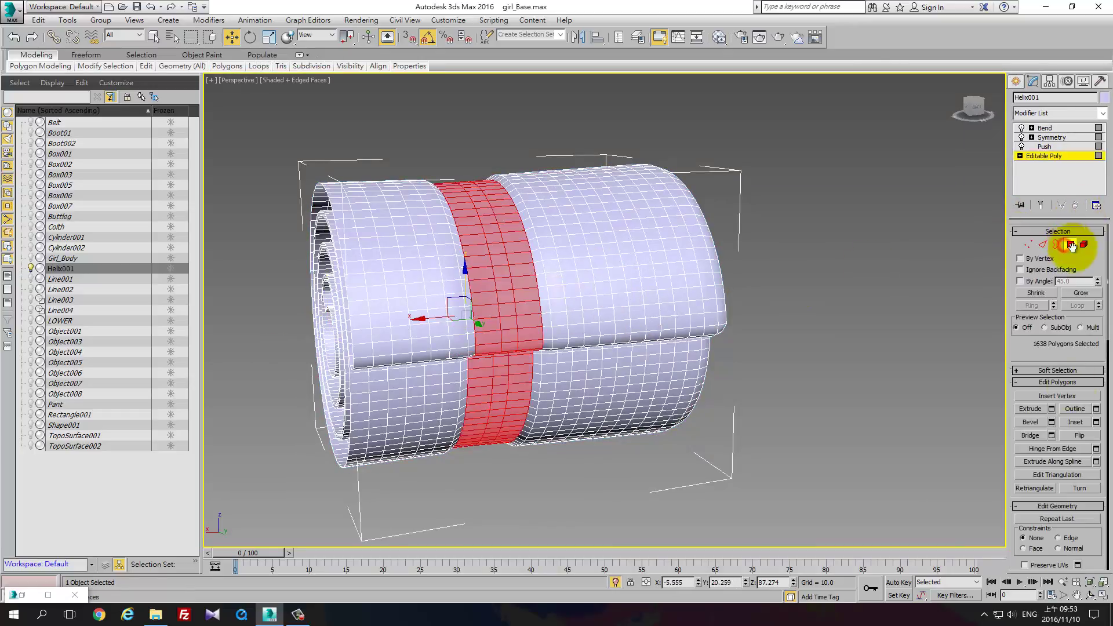
{"action": "left_click_drag", "start_coordinate": [1096, 531], "coordinate": [1086, 372]}
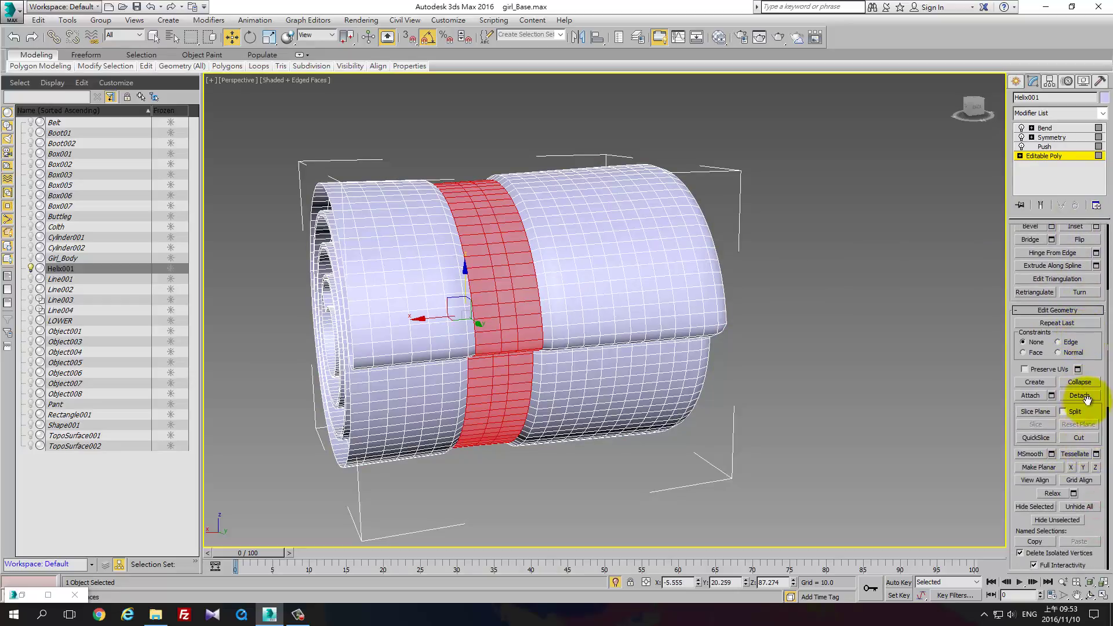
Detach the selected polygon band as a new object named belt001
{"action": "left_click", "coordinate": [1088, 400]}
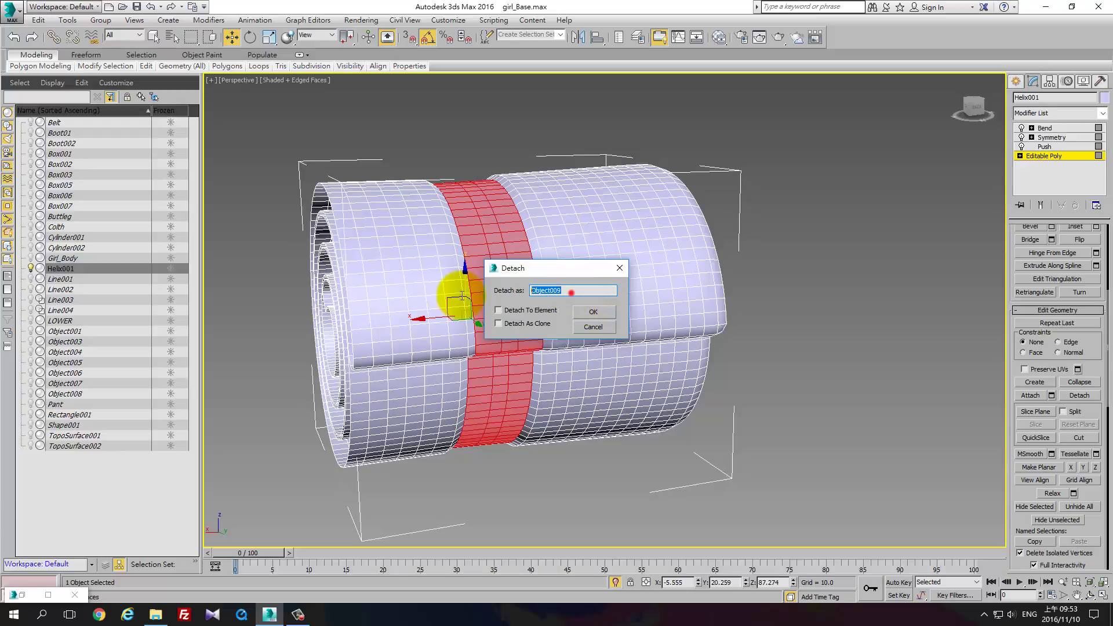
{"action": "type", "text": "bEL"}
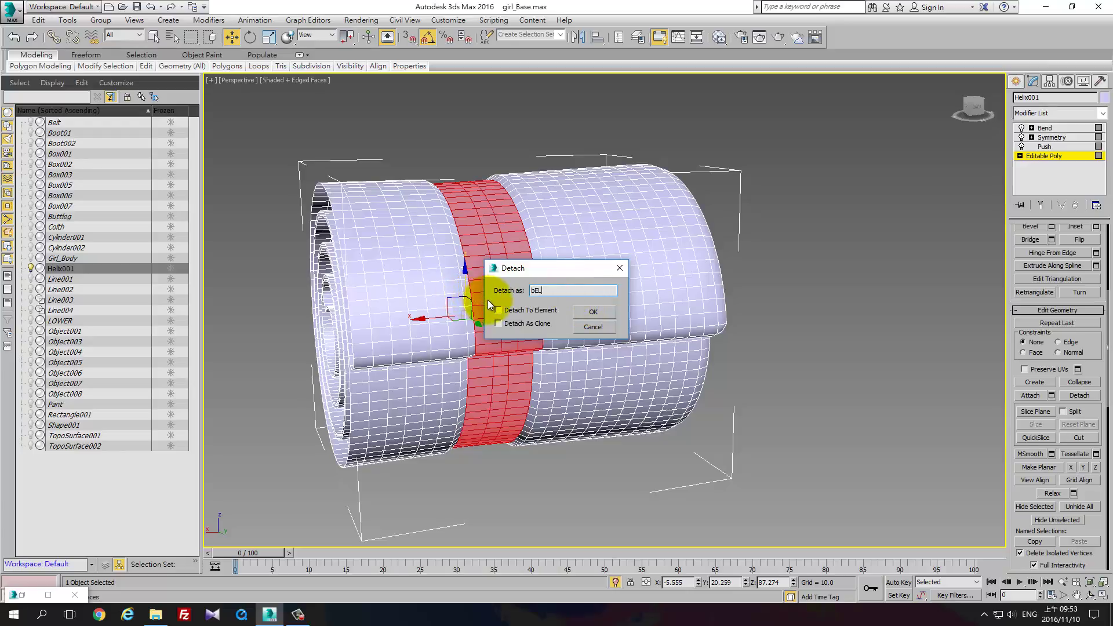
{"action": "type", "text": "T"}
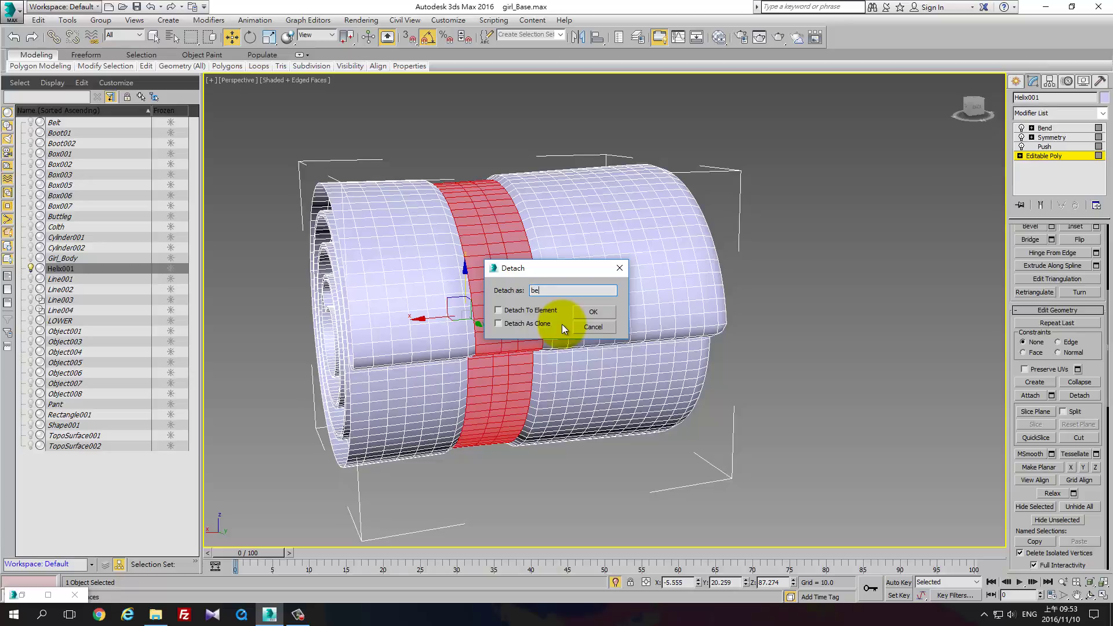
{"action": "type", "text": "t"}
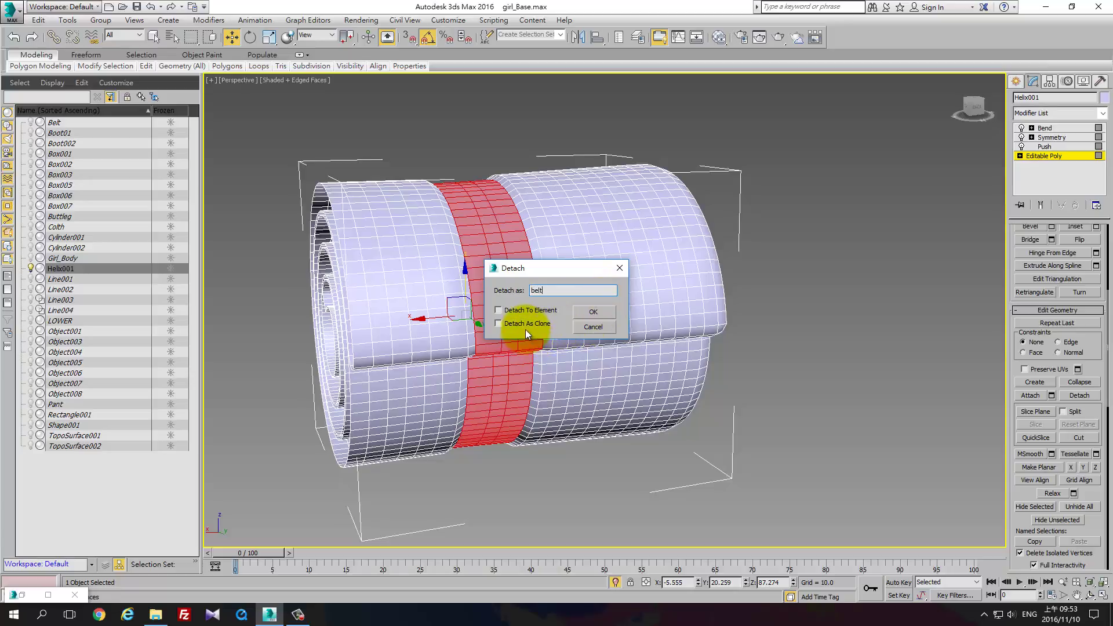
{"action": "left_click", "coordinate": [594, 311]}
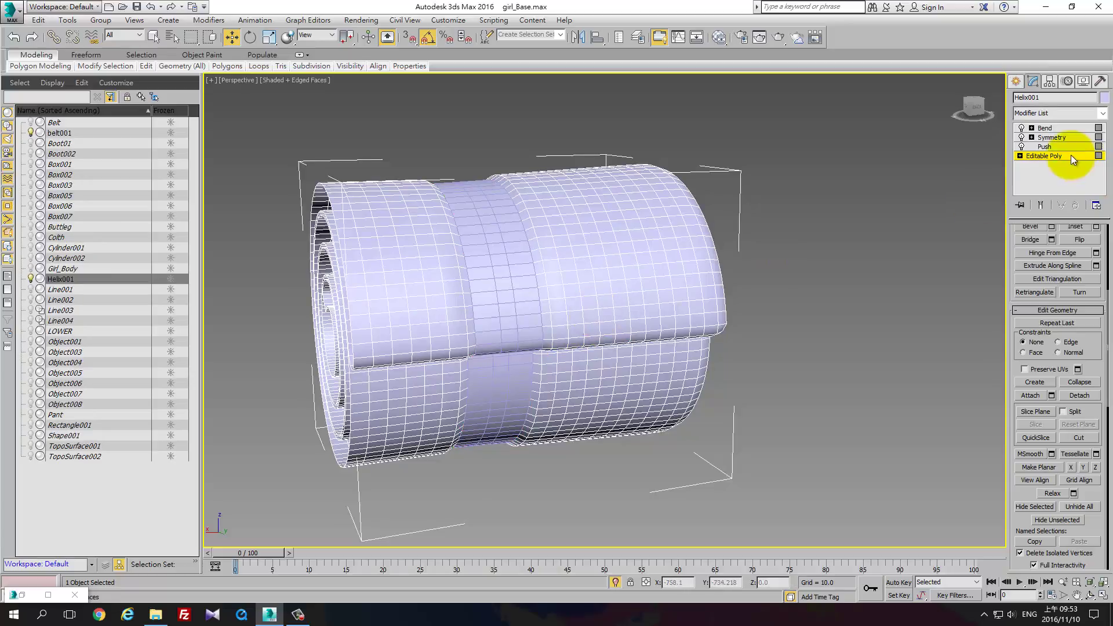
Look over the bent bedroll and the detached belt ring from a frontal view
{"action": "left_click", "coordinate": [1067, 128]}
{"action": "scroll", "coordinate": [518, 274], "scroll_direction": "up", "scroll_amount": 4}
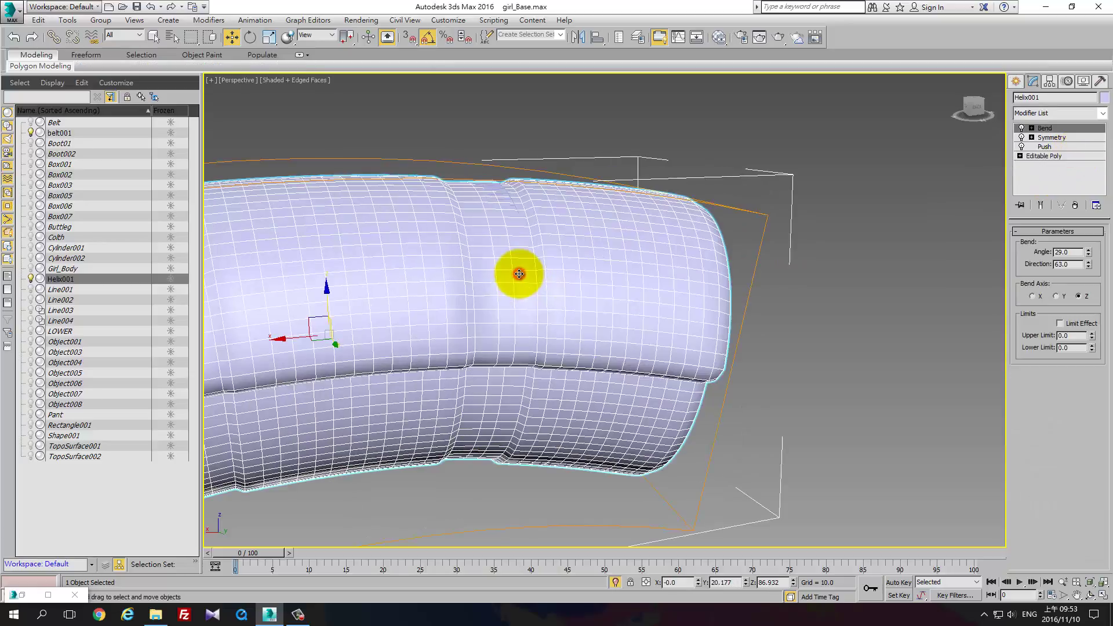
{"action": "middle_click_drag", "start_coordinate": [465, 251], "coordinate": [721, 209]}
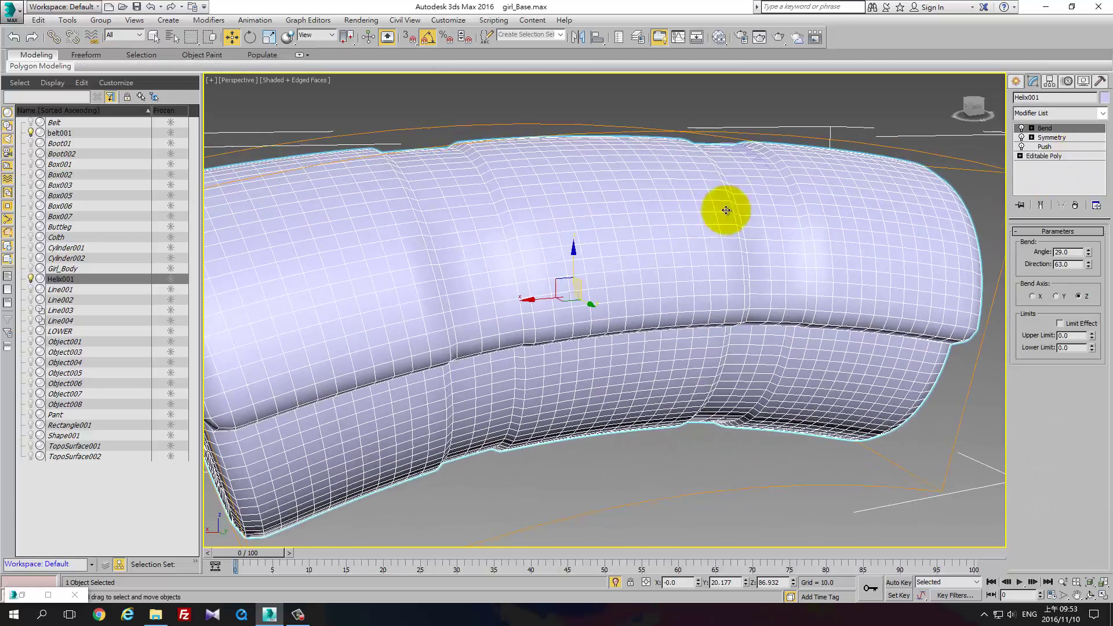
{"action": "left_click", "coordinate": [750, 154]}
{"action": "scroll", "coordinate": [651, 145], "scroll_direction": "down", "scroll_amount": 2}
{"action": "scroll", "coordinate": [691, 197], "scroll_direction": "down", "scroll_amount": 4}
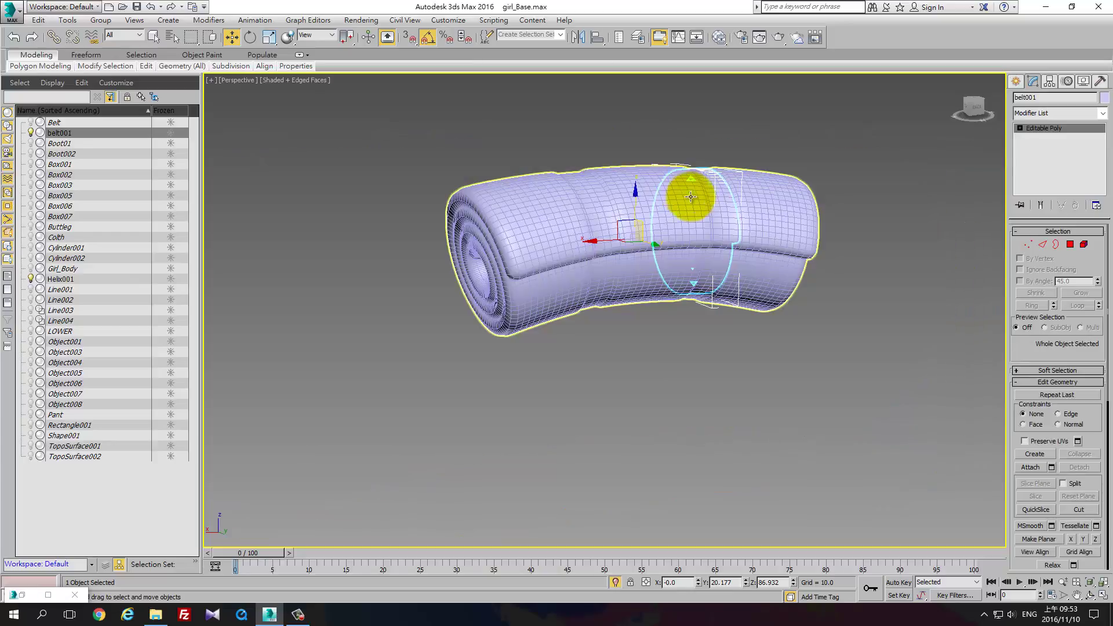
{"action": "mouse_move", "coordinate": [691, 197]}
{"action": "middle_mouse_down", "text": "alt"}
{"action": "mouse_move", "coordinate": [666, 211]}
{"action": "mouse_move", "coordinate": [691, 204]}
{"action": "middle_mouse_up", "text": "alt"}
{"action": "scroll", "coordinate": [631, 244], "scroll_direction": "up", "scroll_amount": 2}
{"action": "scroll", "coordinate": [706, 240], "scroll_direction": "up", "scroll_amount": 4}
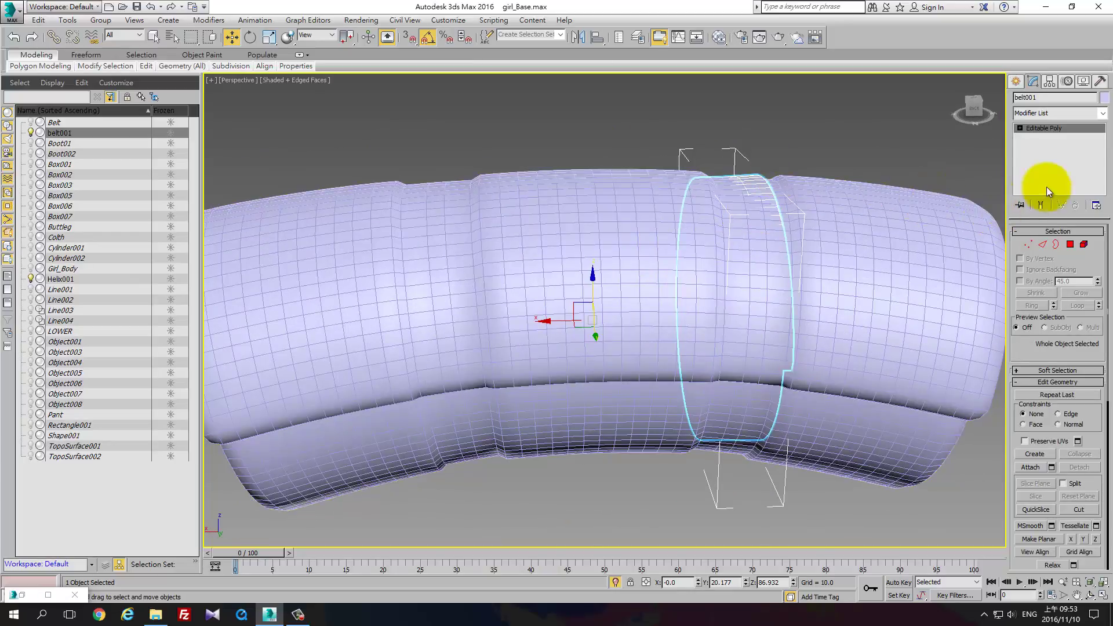
Disable Helix001's Bend and Symmetry and select Bend through Push in its stack
{"action": "left_click", "coordinate": [884, 263]}
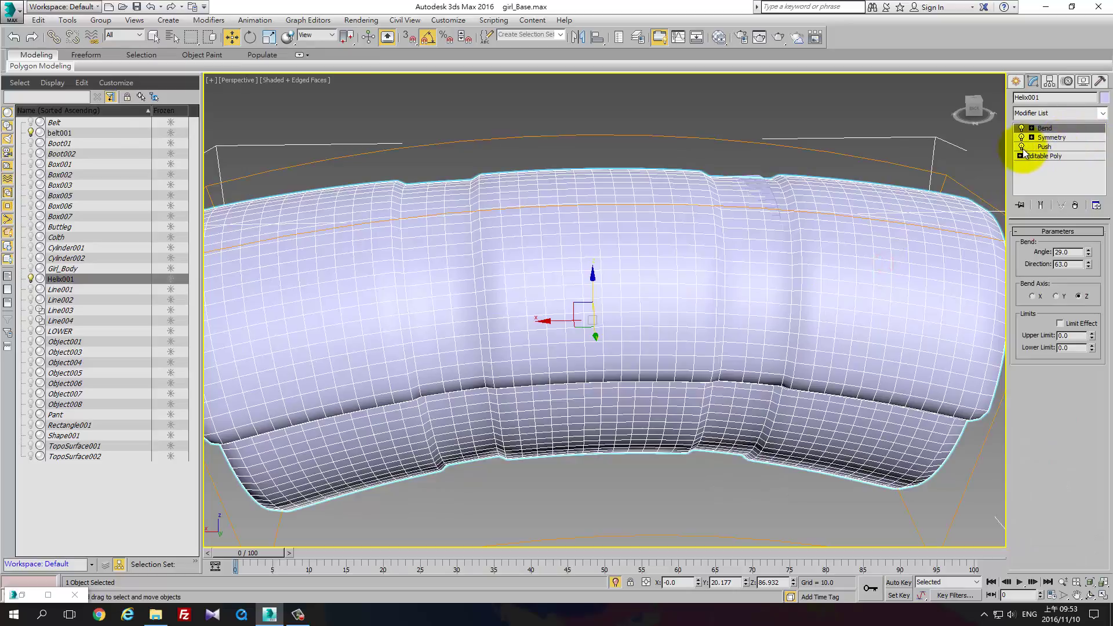
{"action": "left_click", "coordinate": [1023, 130]}
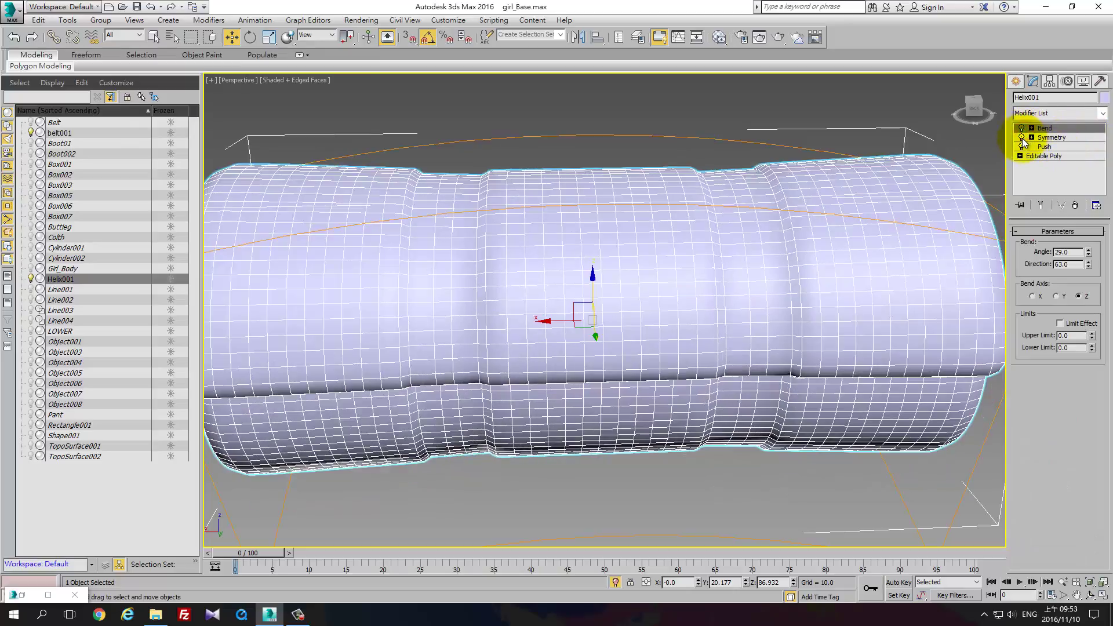
{"action": "left_click", "coordinate": [1022, 138]}
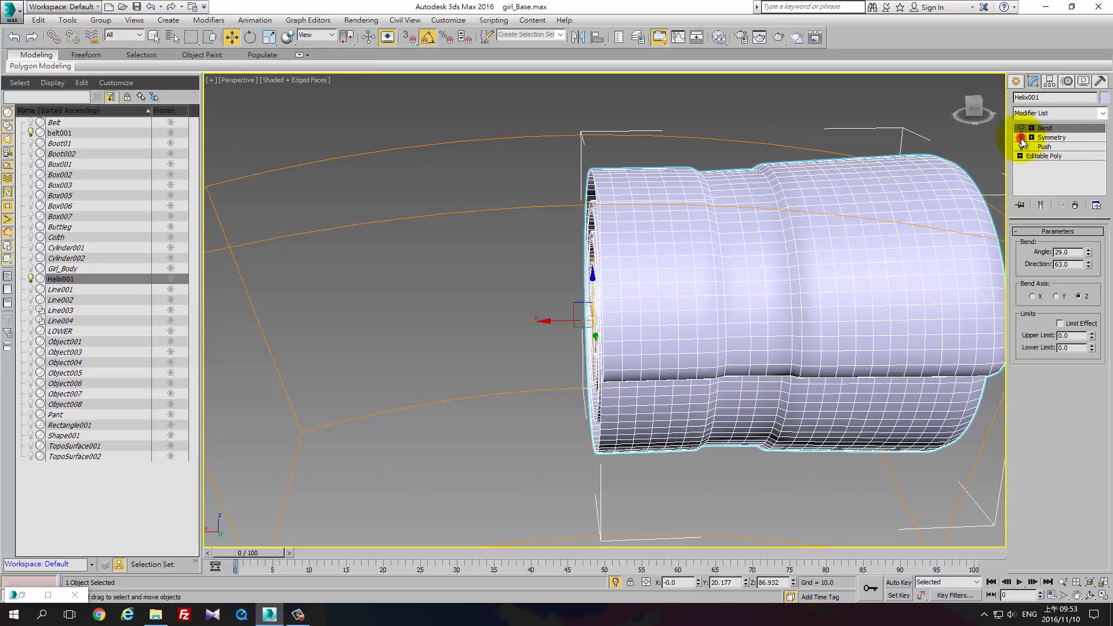
{"action": "left_click", "coordinate": [766, 194]}
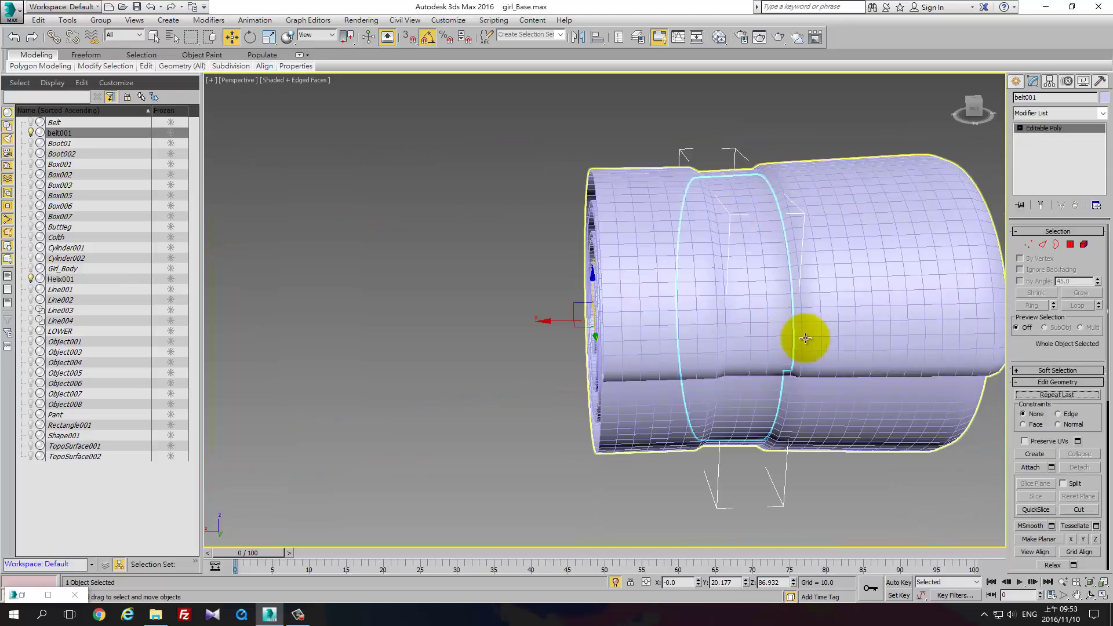
{"action": "mouse_move", "coordinate": [800, 335]}
{"action": "middle_mouse_down", "text": "alt"}
{"action": "mouse_move", "coordinate": [641, 293]}
{"action": "mouse_move", "coordinate": [597, 318]}
{"action": "middle_mouse_up", "text": "alt"}
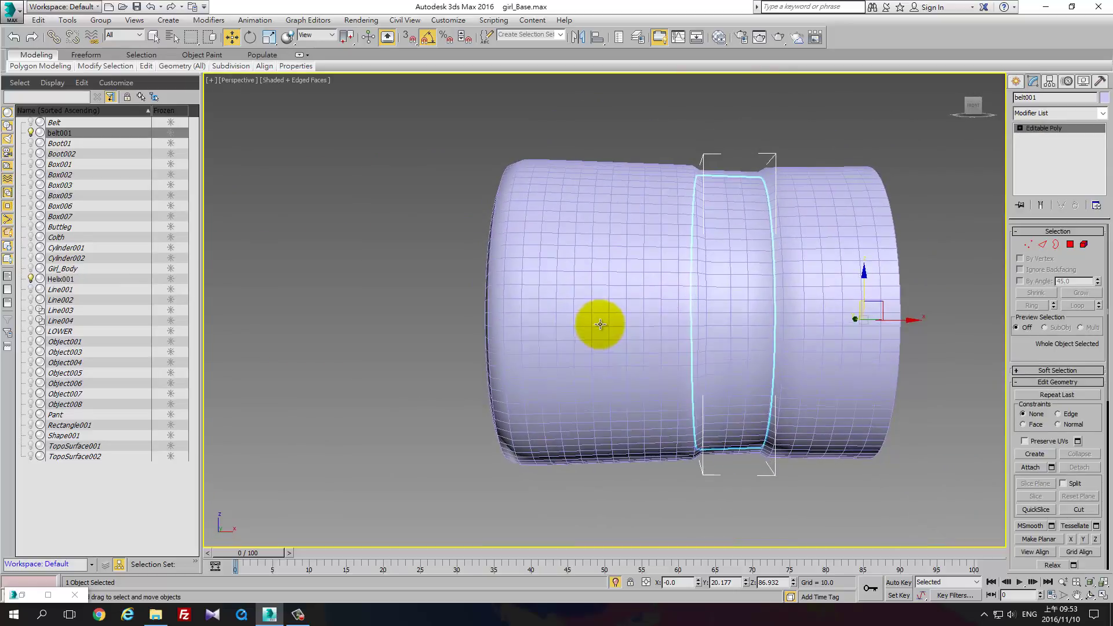
{"action": "left_click", "coordinate": [776, 194]}
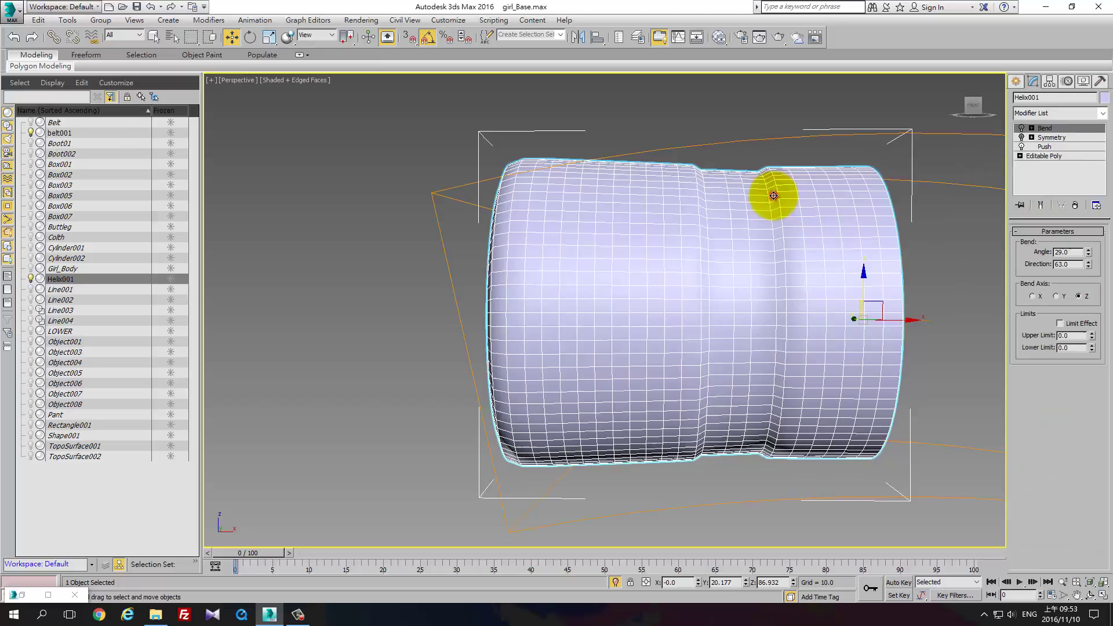
{"action": "left_click", "coordinate": [1070, 147]}
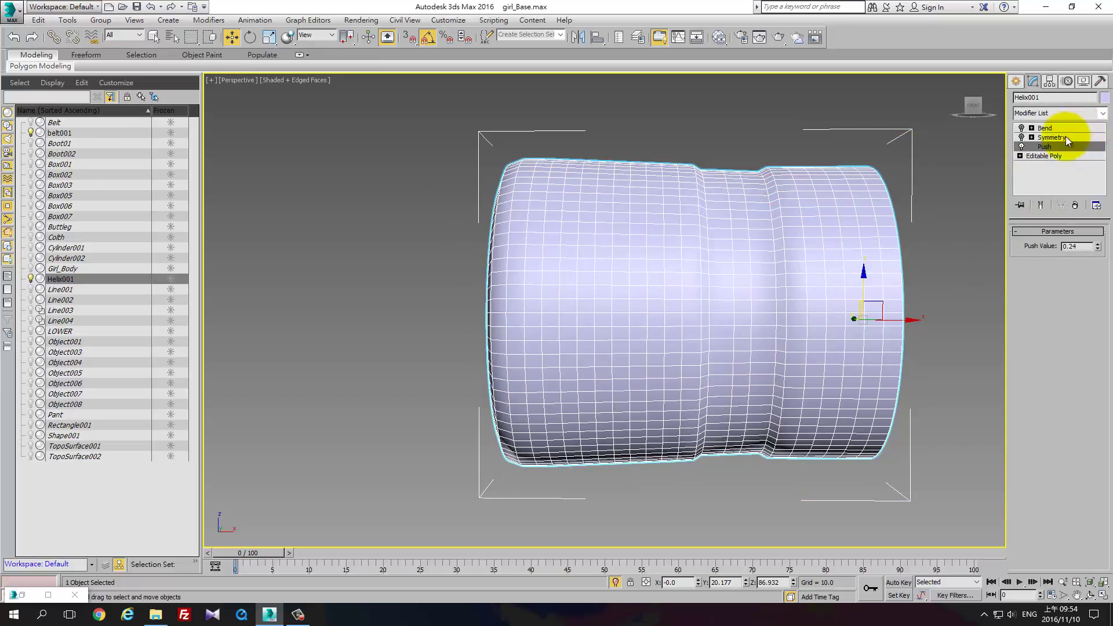
Copy Helix001's Bend, Symmetry and Push and paste them instanced onto belt001's Editable Poly
{"action": "right_click", "coordinate": [1068, 125]}
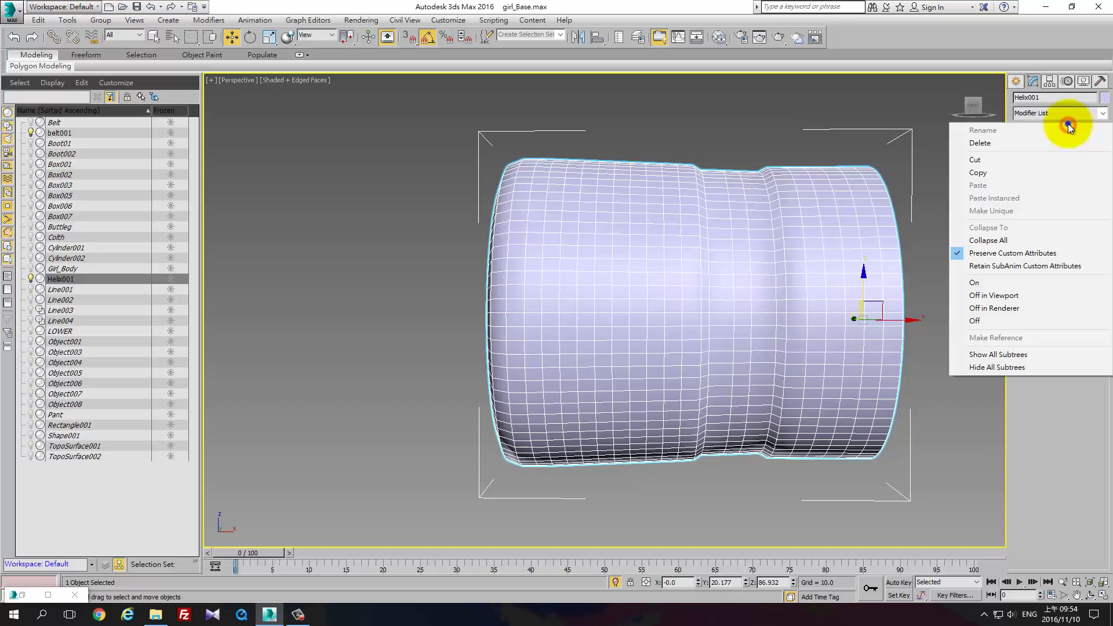
{"action": "left_click", "coordinate": [988, 175]}
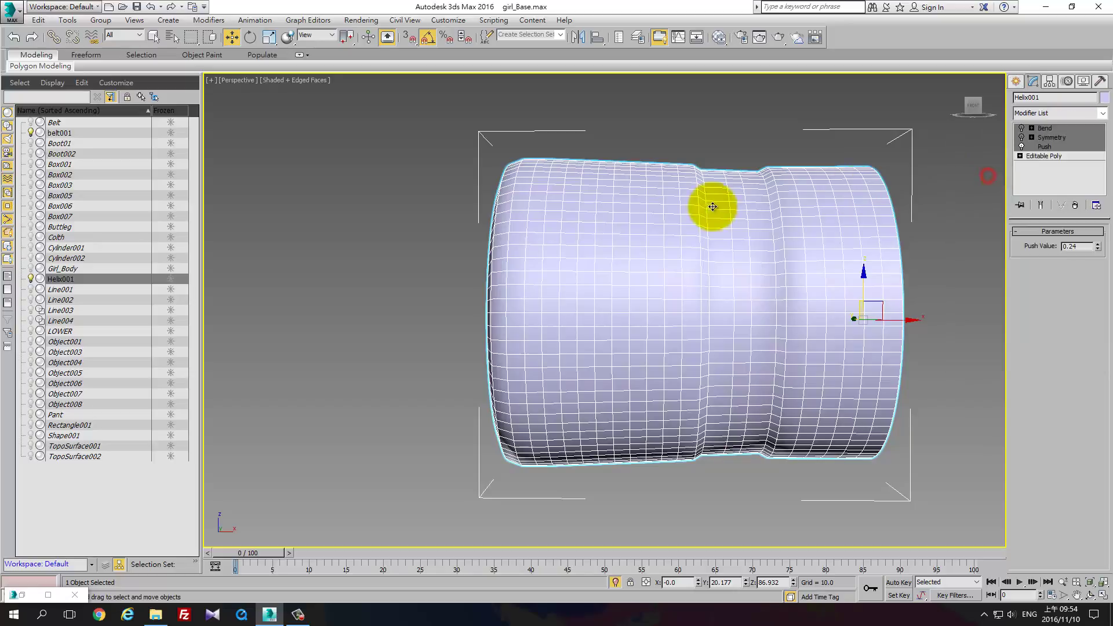
{"action": "left_click", "coordinate": [757, 192]}
{"action": "right_click", "coordinate": [1050, 130]}
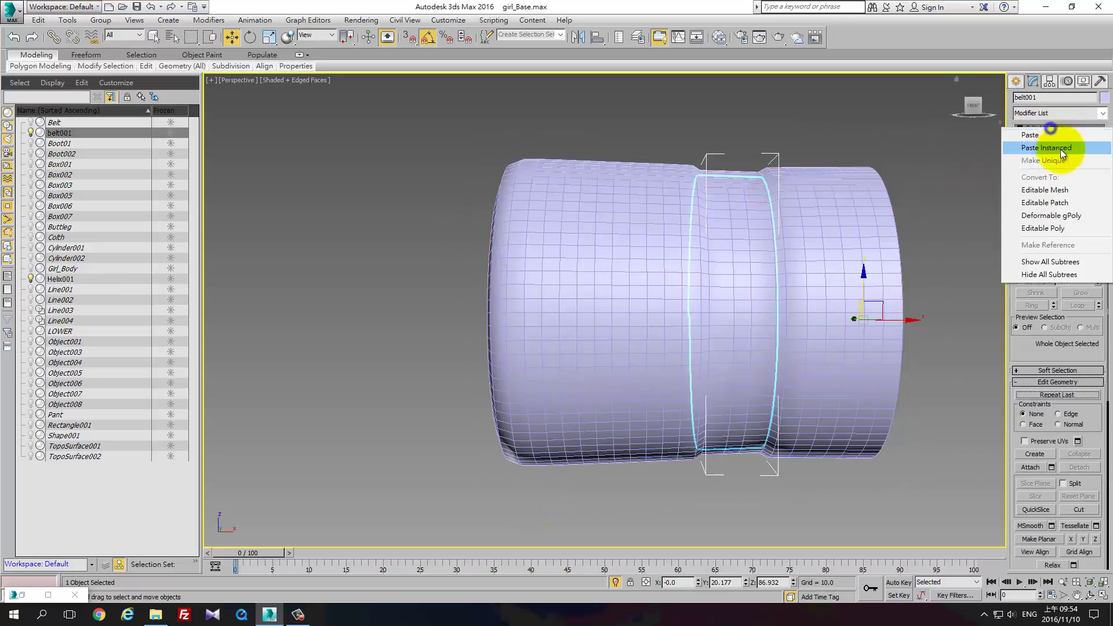
{"action": "left_click", "coordinate": [1063, 148]}
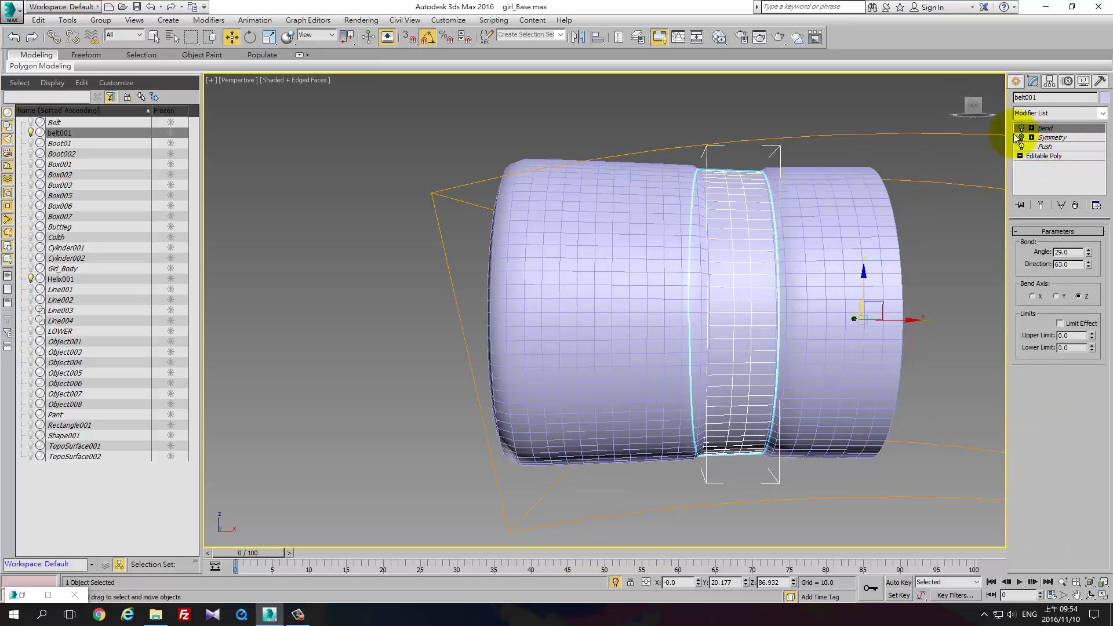
{"action": "mouse_move", "coordinate": [497, 232]}
{"action": "middle_mouse_down", "text": "alt"}
{"action": "mouse_move", "coordinate": [423, 251]}
{"action": "mouse_move", "coordinate": [470, 274]}
{"action": "mouse_move", "coordinate": [504, 273]}
{"action": "middle_mouse_up", "text": "alt"}
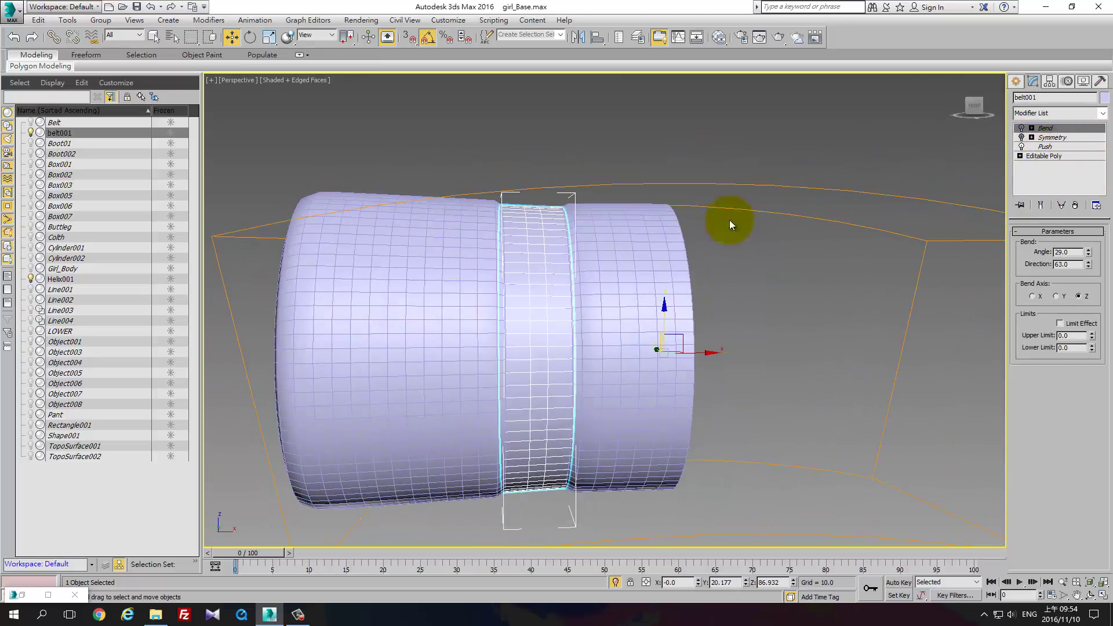
Select belt001's whole ring element at its Editable Poly level, checking it in wireframe
{"action": "left_click", "coordinate": [541, 257]}
{"action": "left_click", "coordinate": [1075, 154]}
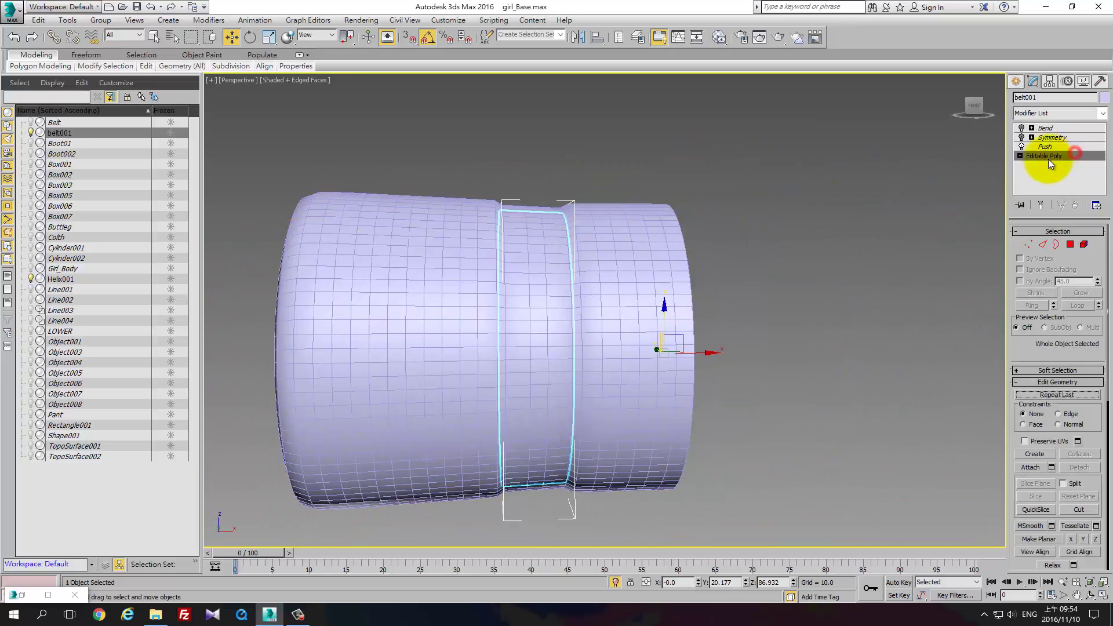
{"action": "left_click", "coordinate": [1070, 245]}
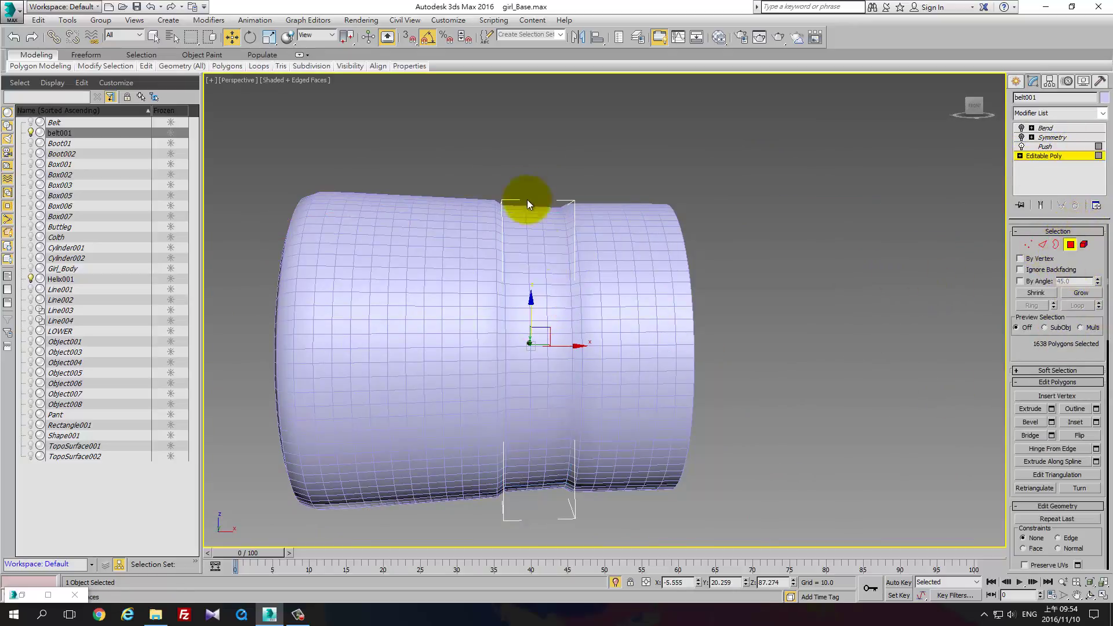
{"action": "left_click", "coordinate": [521, 183]}
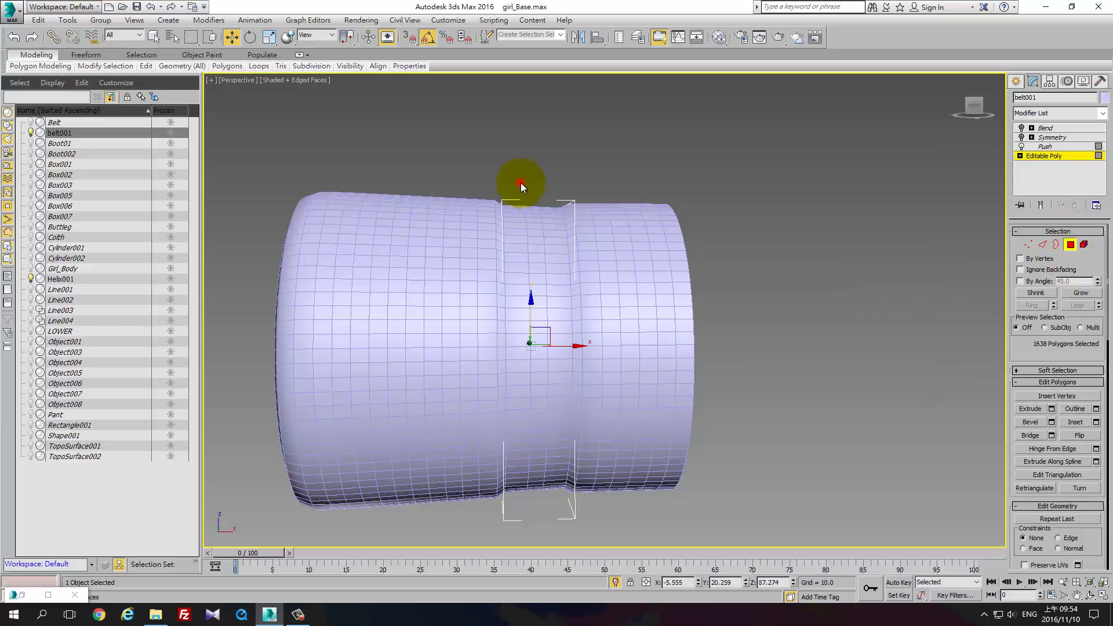
{"action": "left_click", "coordinate": [1081, 248]}
{"action": "left_click", "coordinate": [551, 281]}
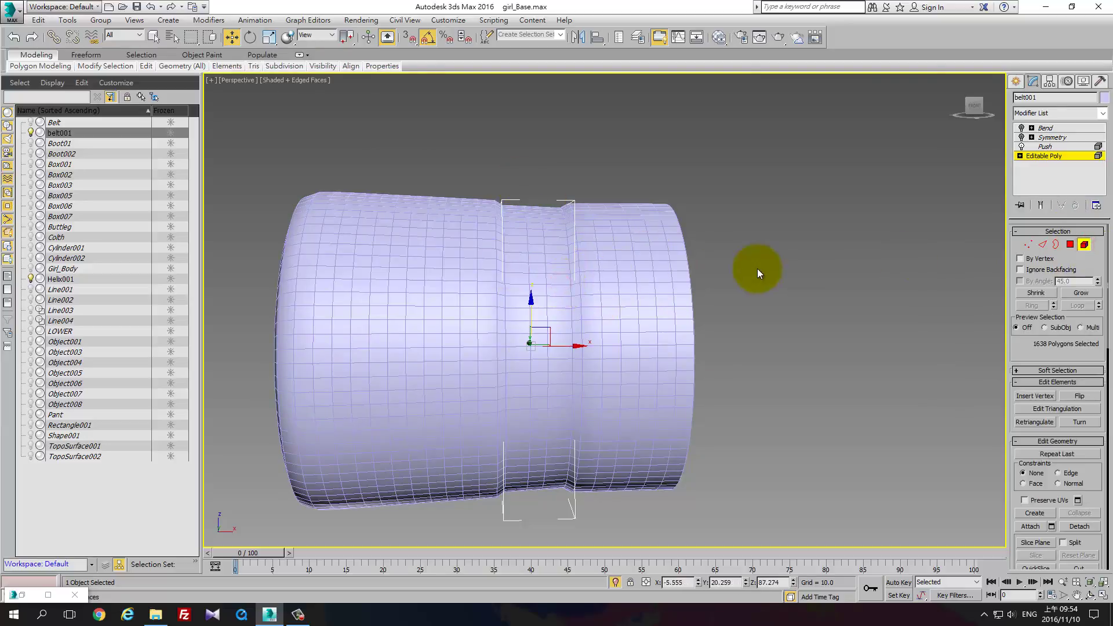
{"action": "key", "text": "F3"}
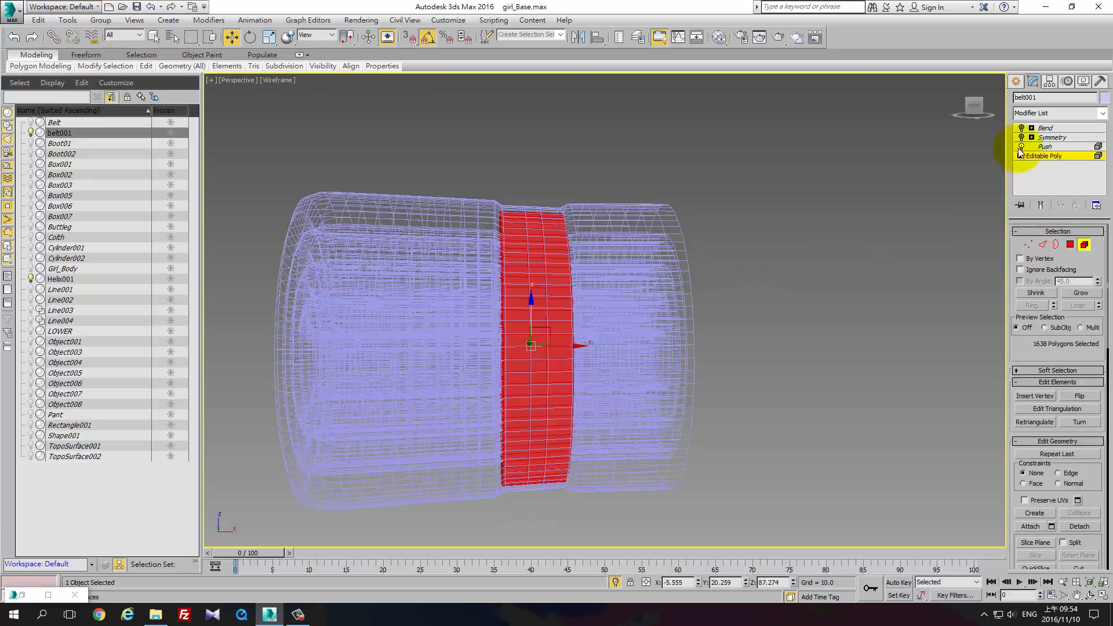
{"action": "left_click", "coordinate": [1043, 205]}
{"action": "key", "text": "F3"}
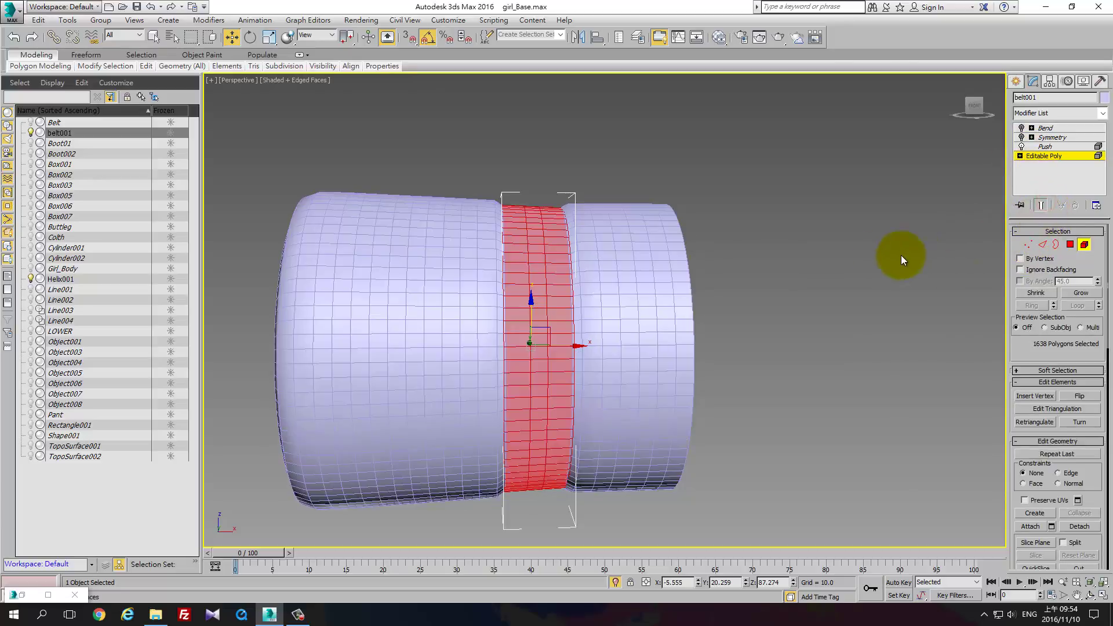
Widen the command panel to two columns and return to Polygon mode with 1638 polygons selected
{"action": "scroll", "coordinate": [1095, 468], "scroll_direction": "down", "scroll_amount": 3}
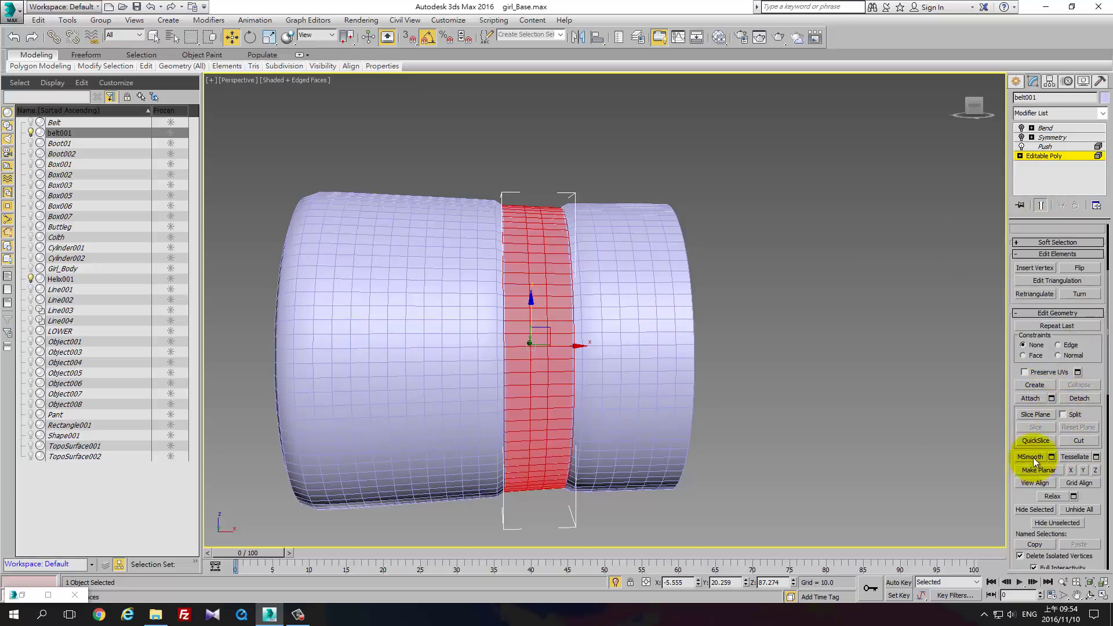
{"action": "scroll", "coordinate": [1090, 464], "scroll_direction": "up", "scroll_amount": 1}
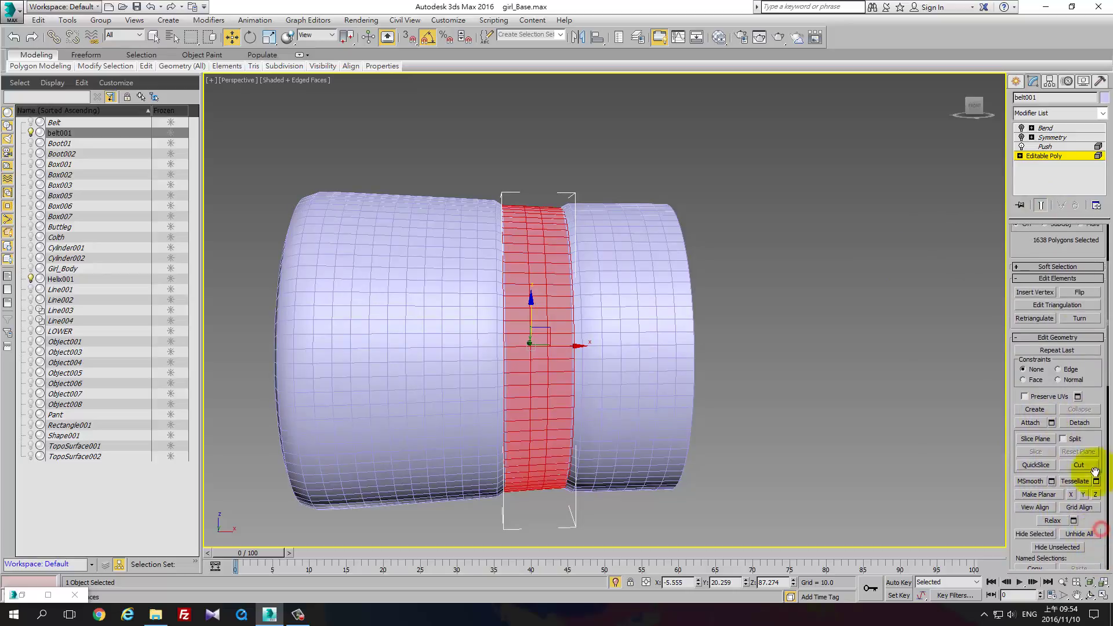
{"action": "left_click_drag", "start_coordinate": [1090, 368], "coordinate": [1096, 487]}
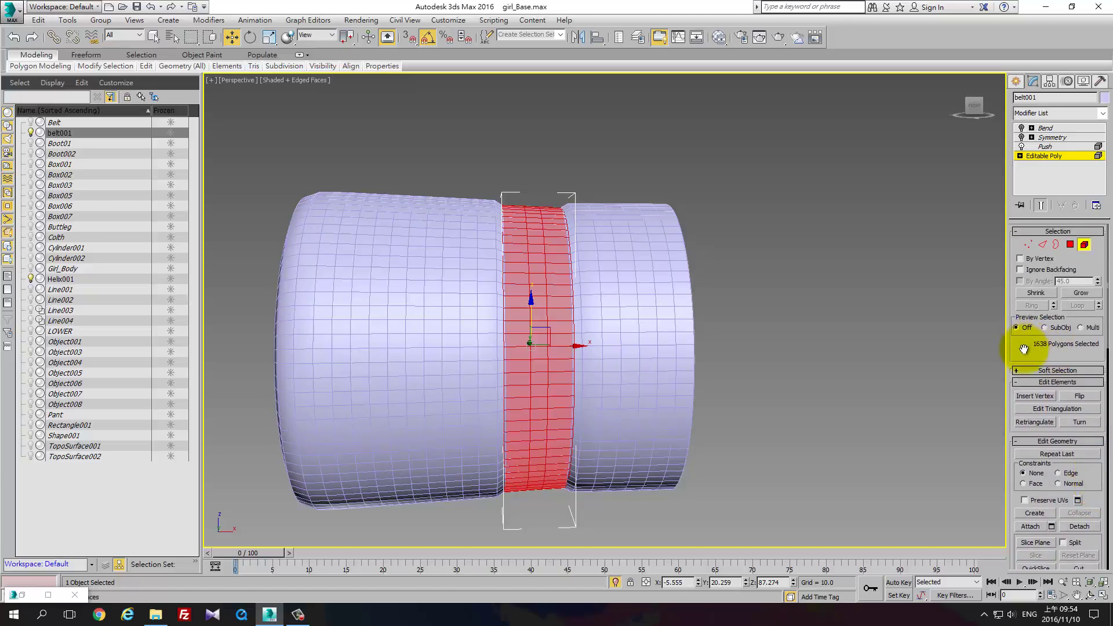
{"action": "left_click_drag", "start_coordinate": [1026, 348], "coordinate": [989, 166]}
{"action": "left_click_drag", "start_coordinate": [1007, 371], "coordinate": [982, 372]}
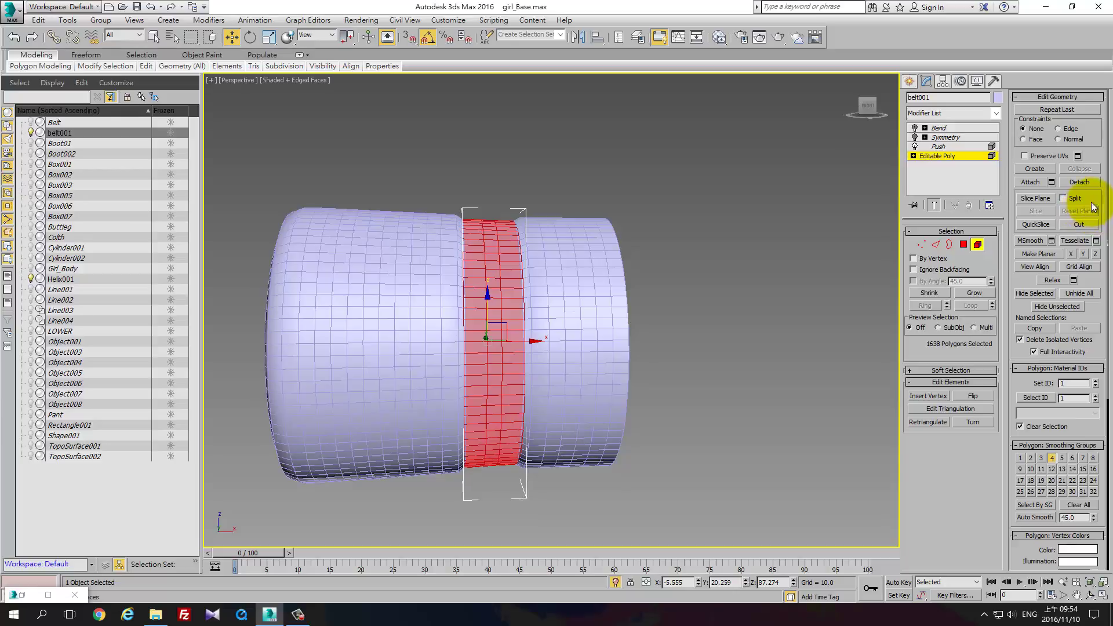
{"action": "left_click", "coordinate": [964, 245]}
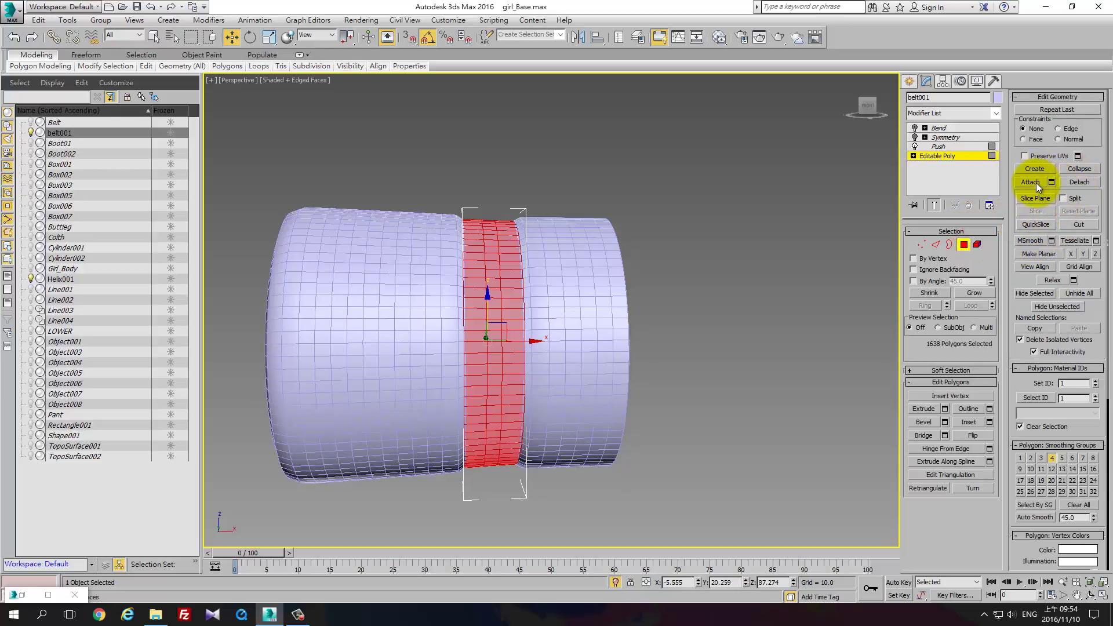
{"action": "left_click", "coordinate": [924, 408]}
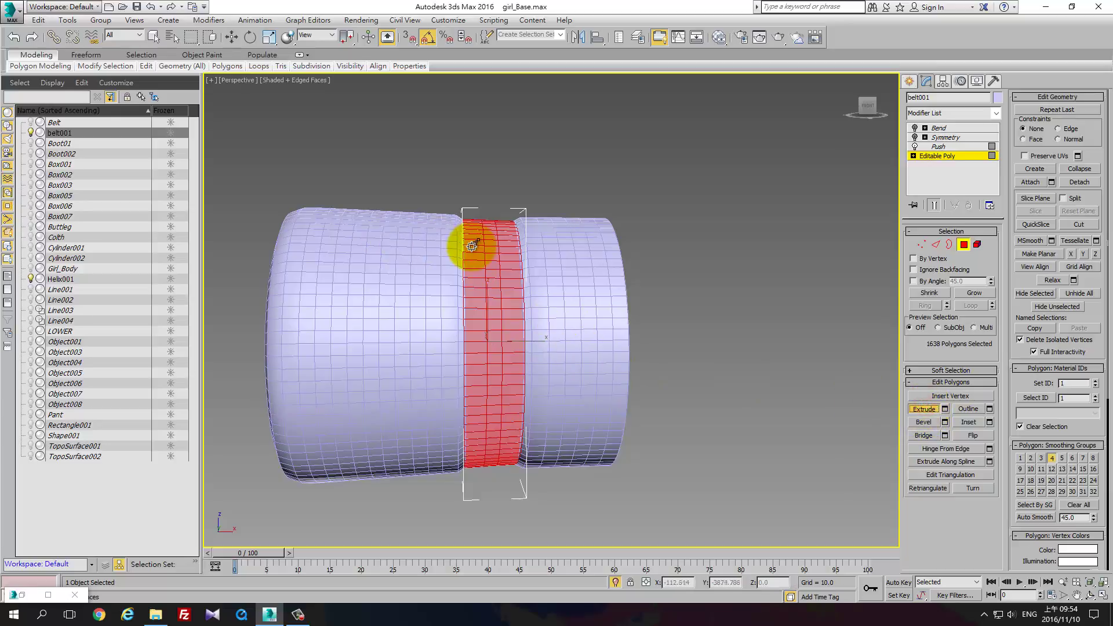
{"action": "left_click_drag", "start_coordinate": [476, 248], "coordinate": [476, 244]}
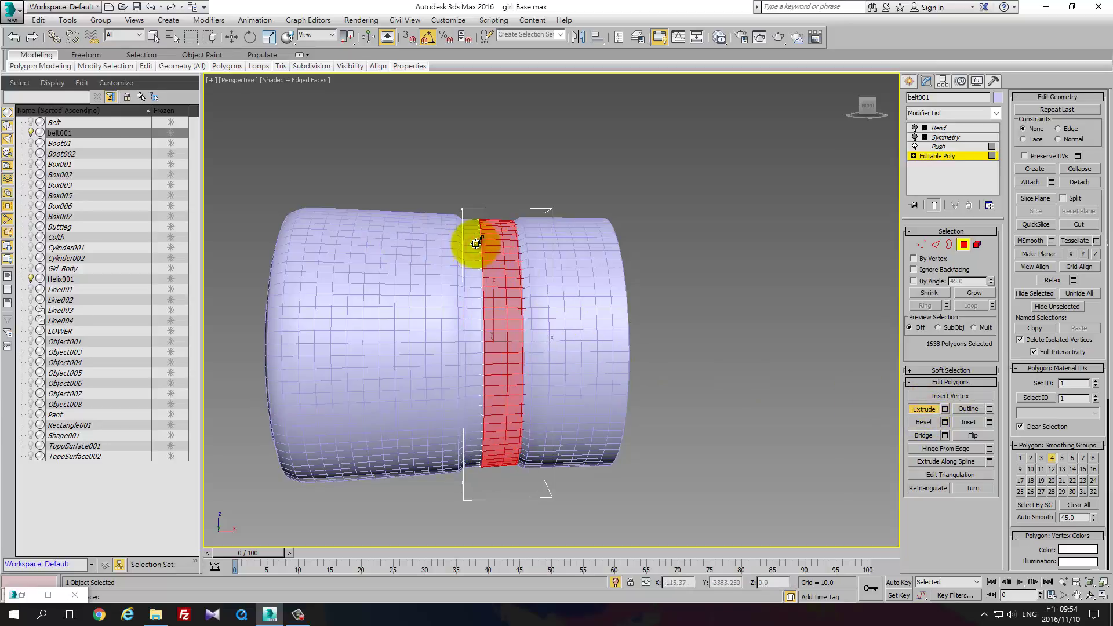
{"action": "left_click", "coordinate": [946, 409]}
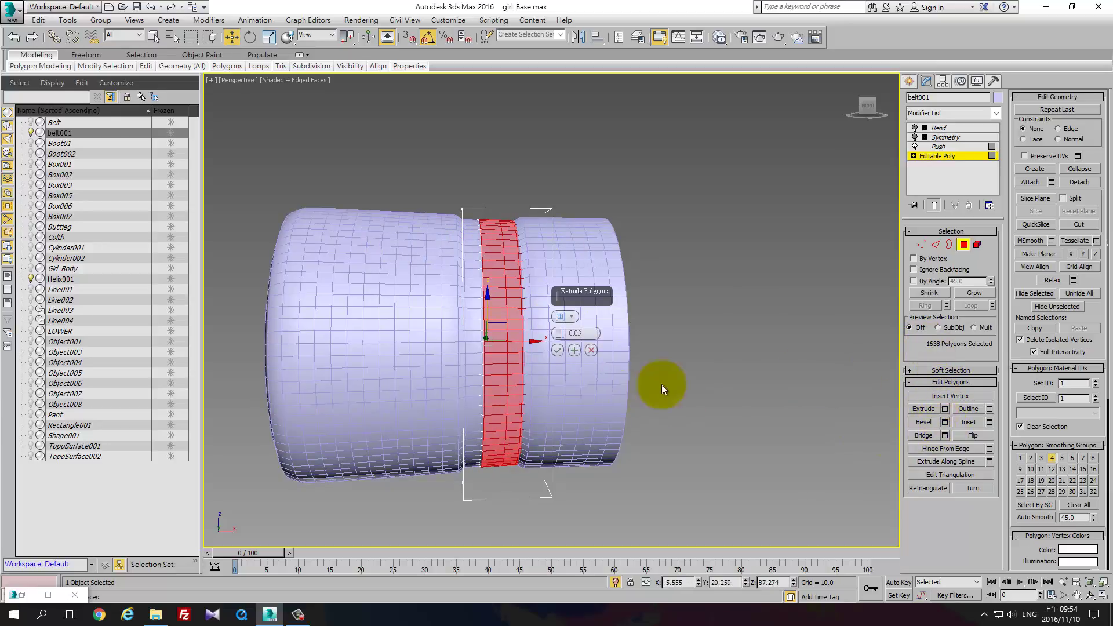
{"action": "left_click", "coordinate": [596, 352]}
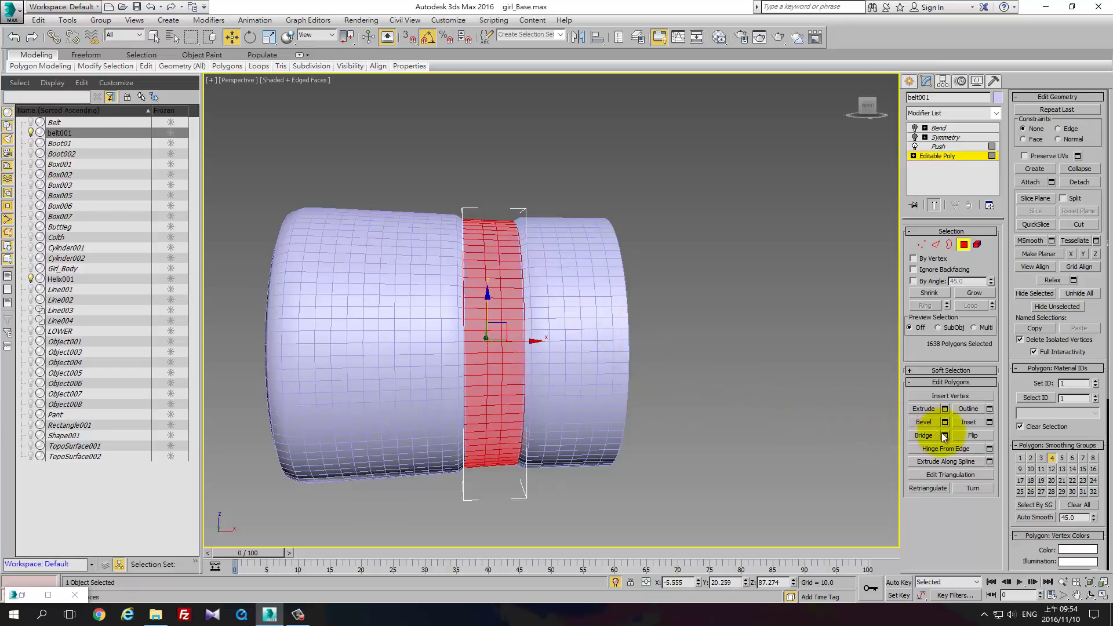
Bevel belt001's band polygons along Local Normal with height 0.2 and outline -0.308
{"action": "left_click", "coordinate": [930, 422]}
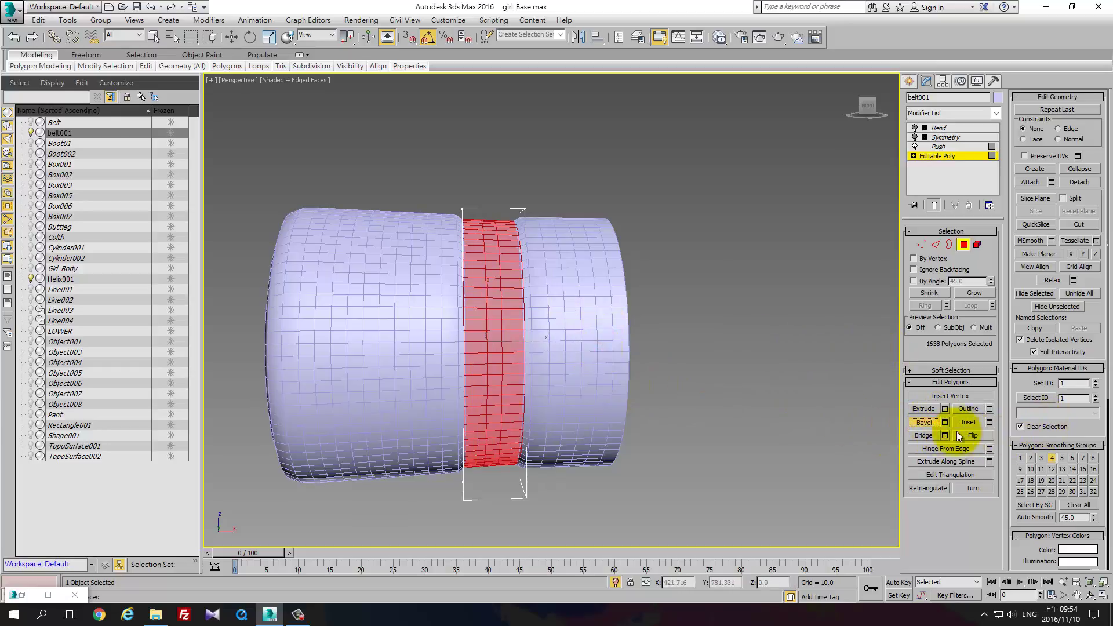
{"action": "left_click", "coordinate": [945, 423]}
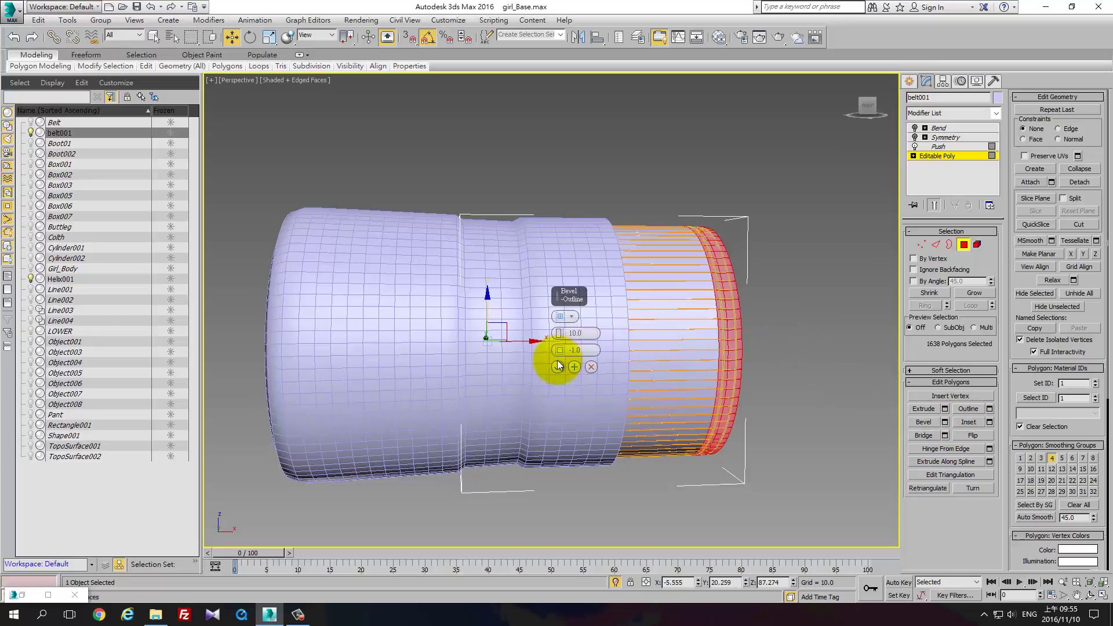
{"action": "left_click", "coordinate": [572, 317]}
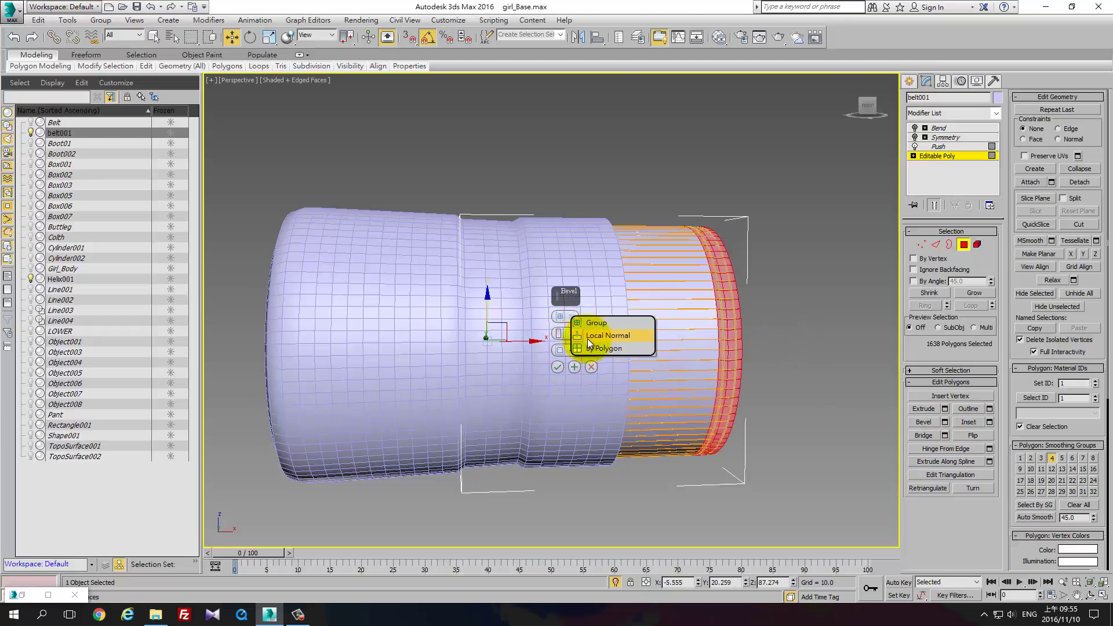
{"action": "left_click", "coordinate": [586, 338]}
{"action": "left_click_drag", "start_coordinate": [560, 334], "coordinate": [555, 370]}
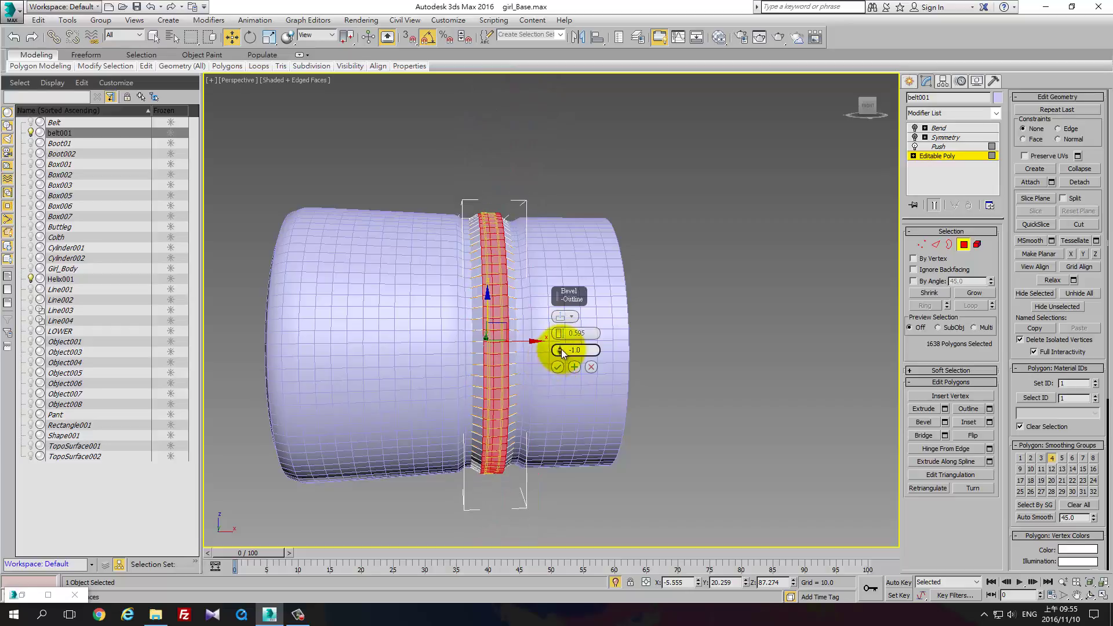
{"action": "left_click_drag", "start_coordinate": [558, 348], "coordinate": [558, 348]}
{"action": "middle_click_drag", "start_coordinate": [560, 350], "coordinate": [560, 351], "text": "alt"}
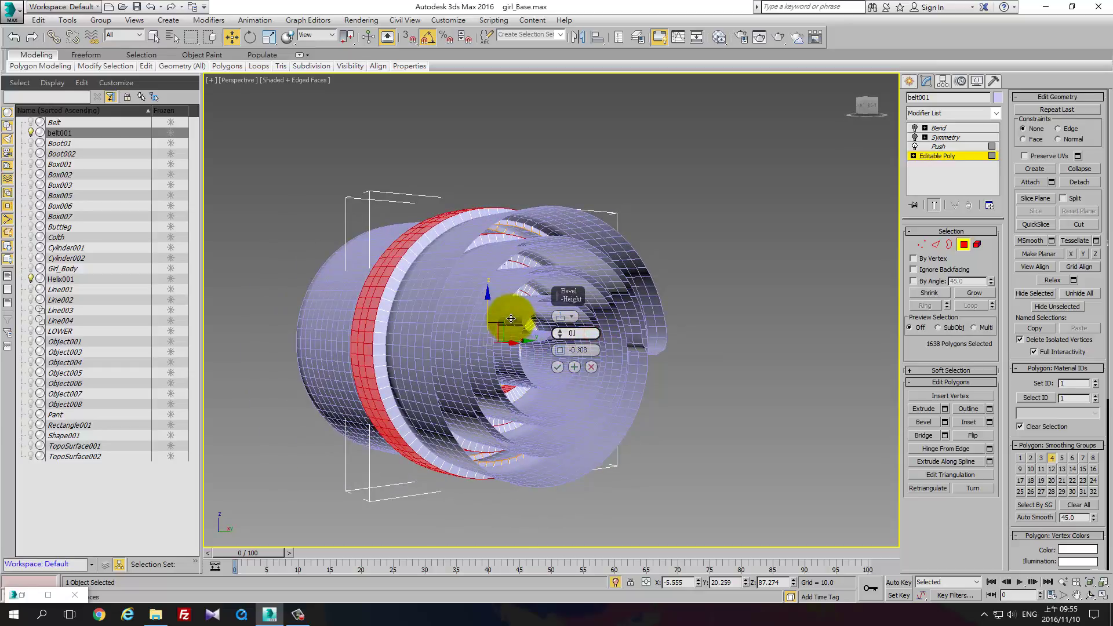
{"action": "mouse_move", "coordinate": [472, 298]}
{"action": "middle_mouse_down", "text": "alt"}
{"action": "mouse_move", "coordinate": [519, 375]}
{"action": "mouse_move", "coordinate": [455, 318]}
{"action": "middle_mouse_up", "text": "alt"}
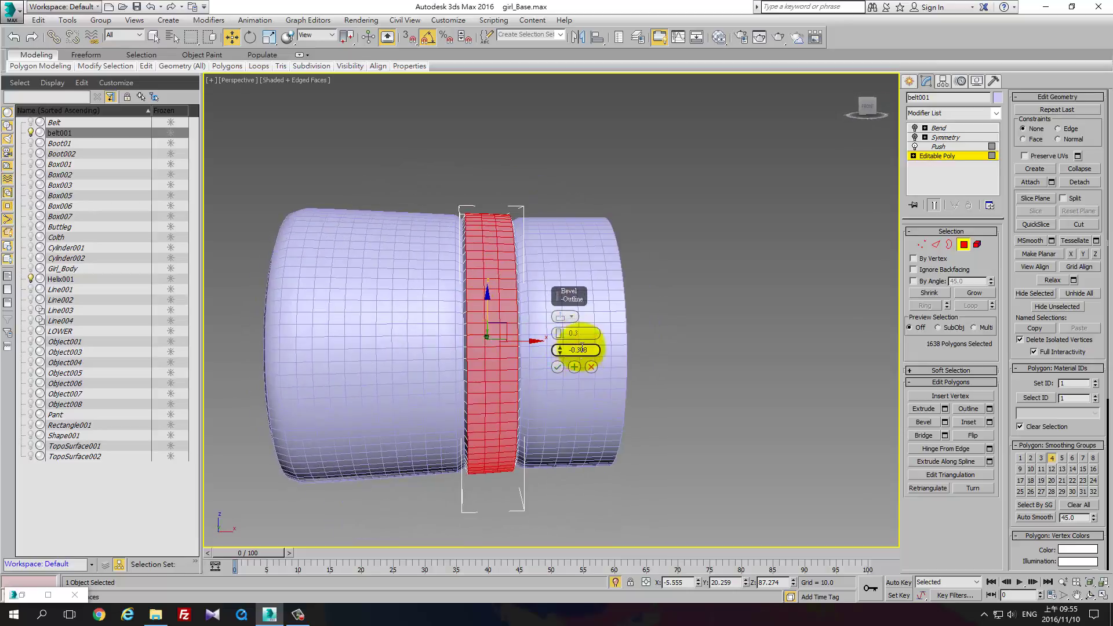
{"action": "type", "text": "0.2"}
{"action": "key", "text": "Return"}
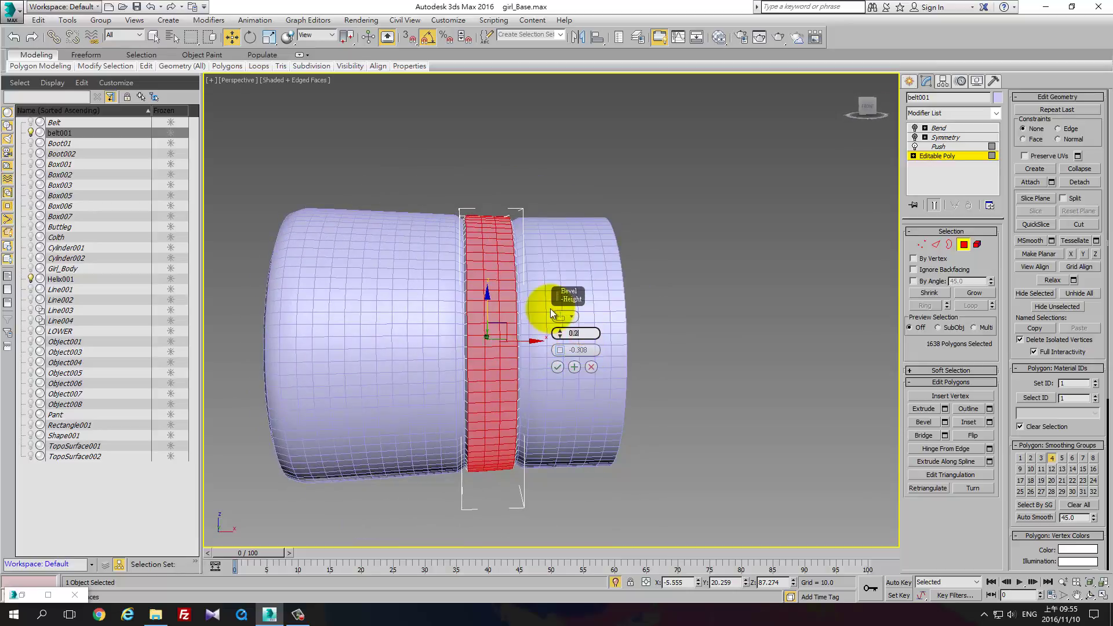
{"action": "mouse_move", "coordinate": [535, 274]}
{"action": "middle_mouse_down", "text": "alt"}
{"action": "mouse_move", "coordinate": [426, 279]}
{"action": "mouse_move", "coordinate": [502, 280]}
{"action": "mouse_move", "coordinate": [533, 214]}
{"action": "mouse_move", "coordinate": [509, 335]}
{"action": "mouse_move", "coordinate": [516, 256]}
{"action": "mouse_move", "coordinate": [565, 318]}
{"action": "middle_mouse_up", "text": "alt"}
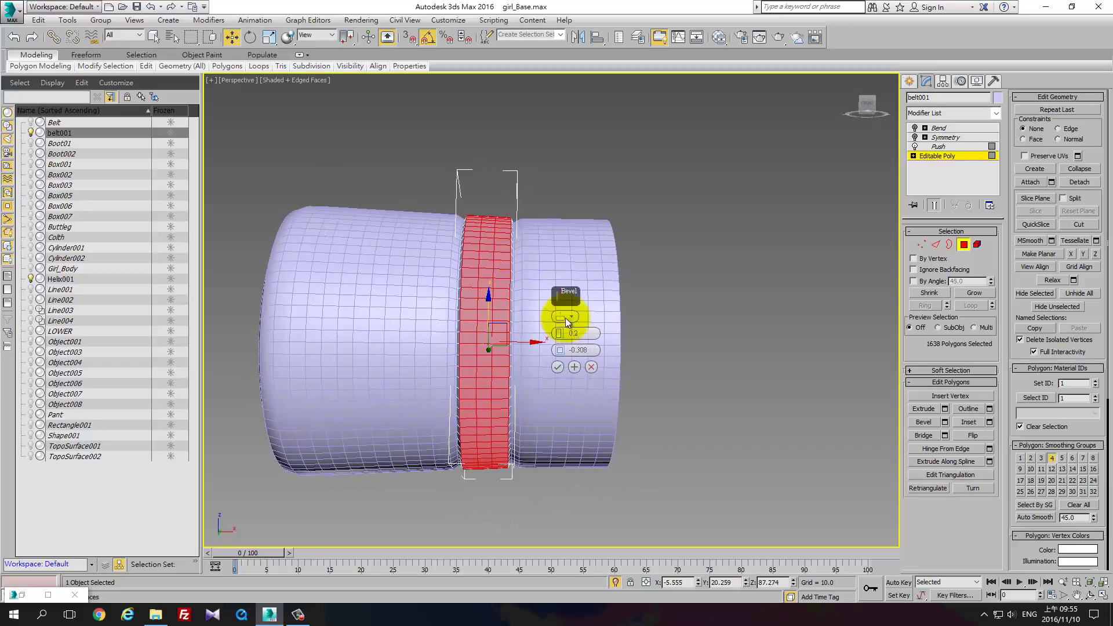
{"action": "left_click", "coordinate": [559, 368]}
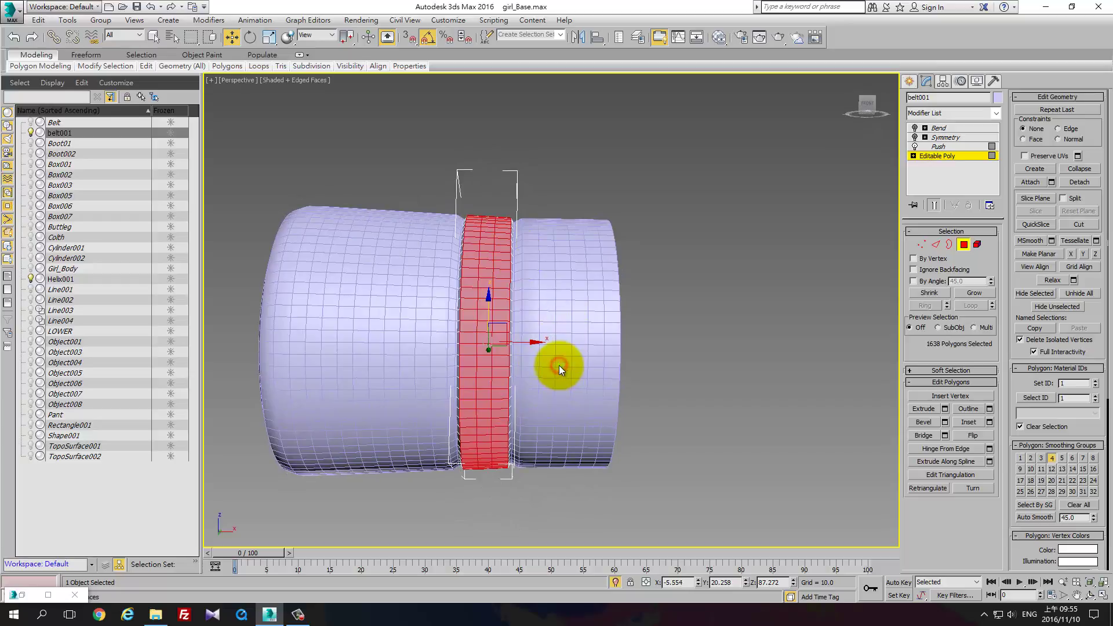
Re-enable the belt's Symmetry and Bend modifiers, exit Polygon level, and inspect the two straps
{"action": "middle_click_drag", "start_coordinate": [497, 323], "coordinate": [514, 328], "text": "alt"}
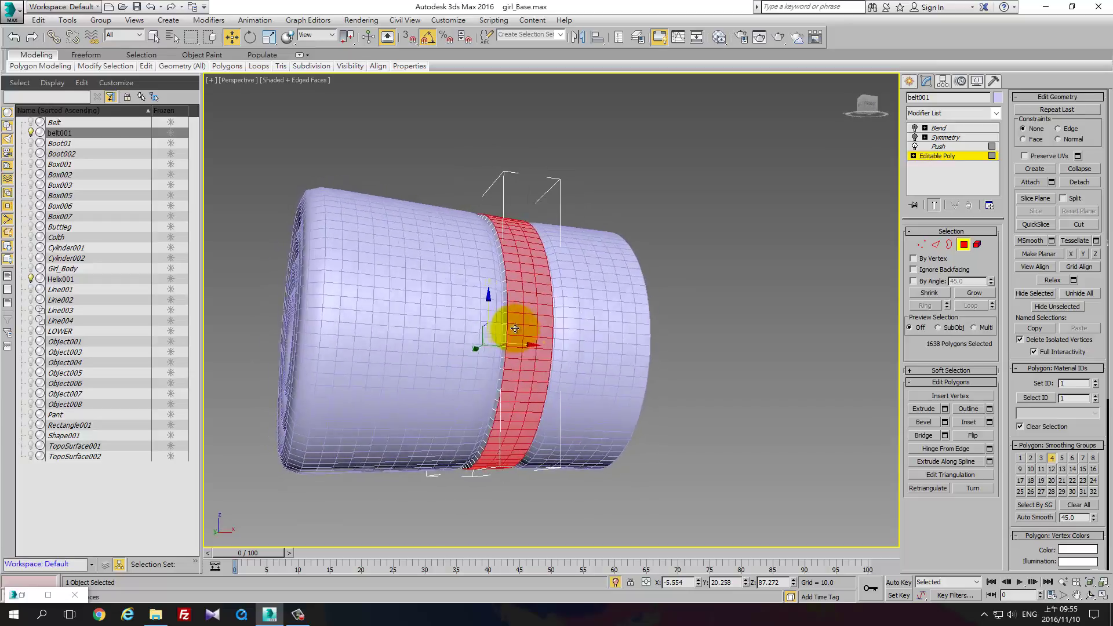
{"action": "left_click", "coordinate": [915, 137]}
{"action": "mouse_move", "coordinate": [749, 238]}
{"action": "middle_mouse_down", "text": "alt"}
{"action": "mouse_move", "coordinate": [635, 329]}
{"action": "mouse_move", "coordinate": [666, 281]}
{"action": "mouse_move", "coordinate": [664, 259]}
{"action": "mouse_move", "coordinate": [604, 274]}
{"action": "mouse_move", "coordinate": [615, 248]}
{"action": "mouse_move", "coordinate": [735, 255]}
{"action": "middle_mouse_up", "text": "alt"}
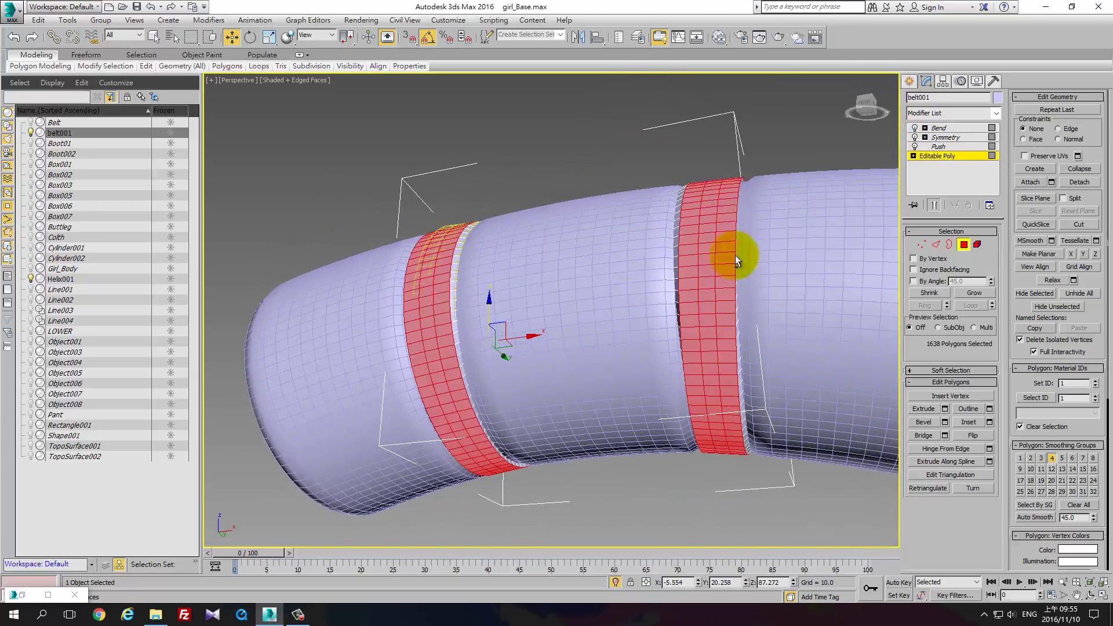
{"action": "left_click", "coordinate": [961, 157]}
{"action": "left_click", "coordinate": [966, 155]}
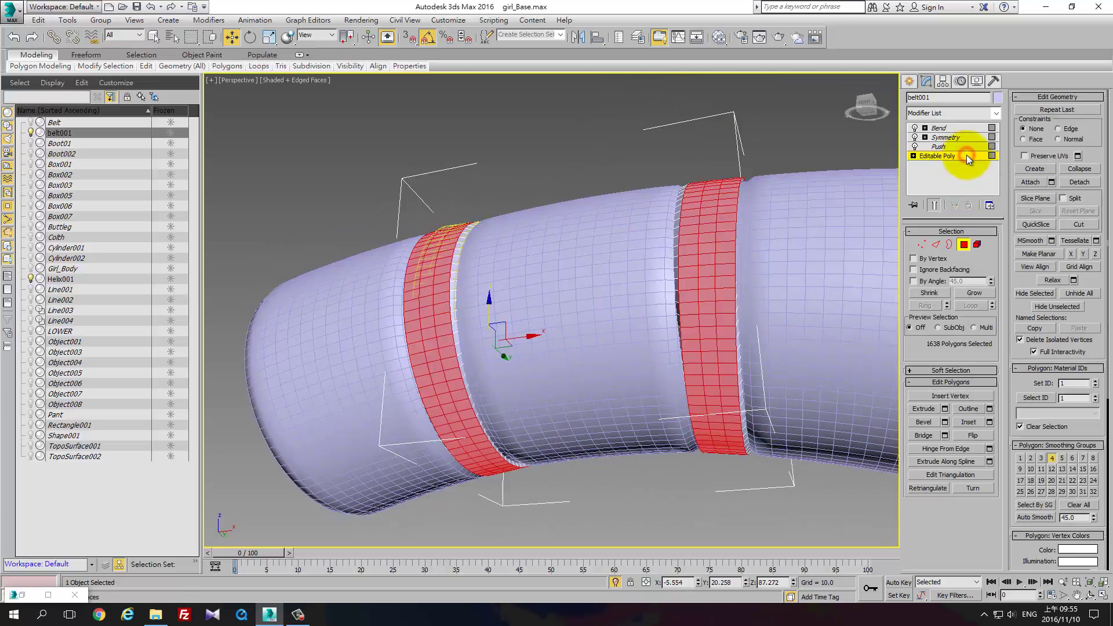
{"action": "left_click", "coordinate": [966, 156]}
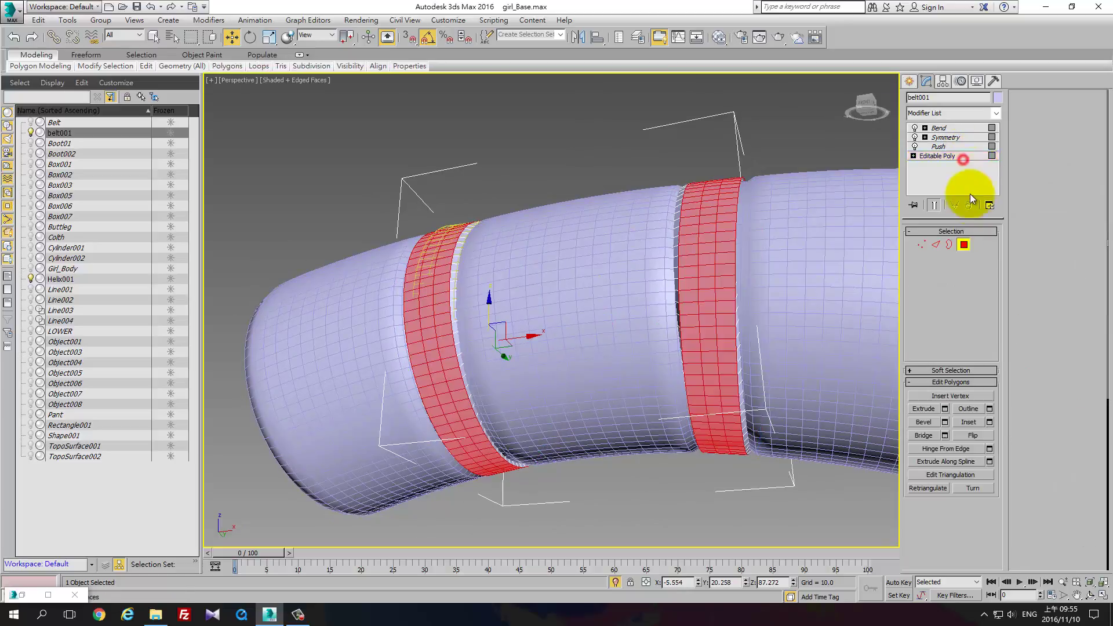
{"action": "left_click", "coordinate": [963, 244]}
{"action": "mouse_move", "coordinate": [742, 290]}
{"action": "middle_mouse_down", "text": "alt"}
{"action": "mouse_move", "coordinate": [775, 332]}
{"action": "mouse_move", "coordinate": [783, 323]}
{"action": "middle_mouse_up", "text": "alt"}
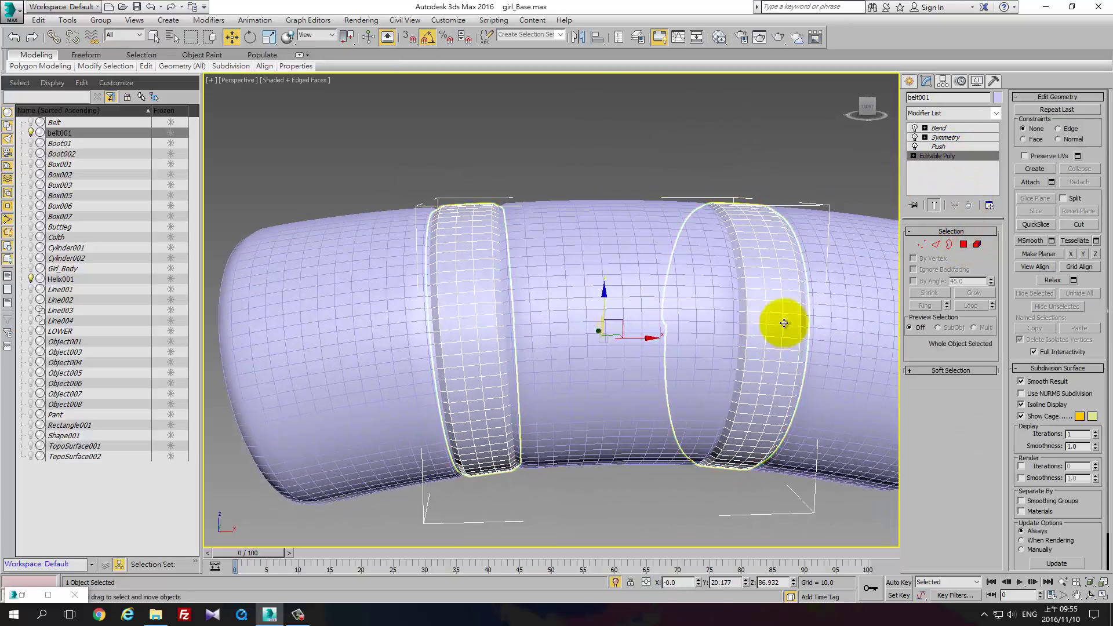
{"action": "mouse_move", "coordinate": [659, 336]}
{"action": "middle_mouse_down", "text": "alt"}
{"action": "mouse_move", "coordinate": [554, 265]}
{"action": "mouse_move", "coordinate": [539, 241]}
{"action": "middle_mouse_up", "text": "alt"}
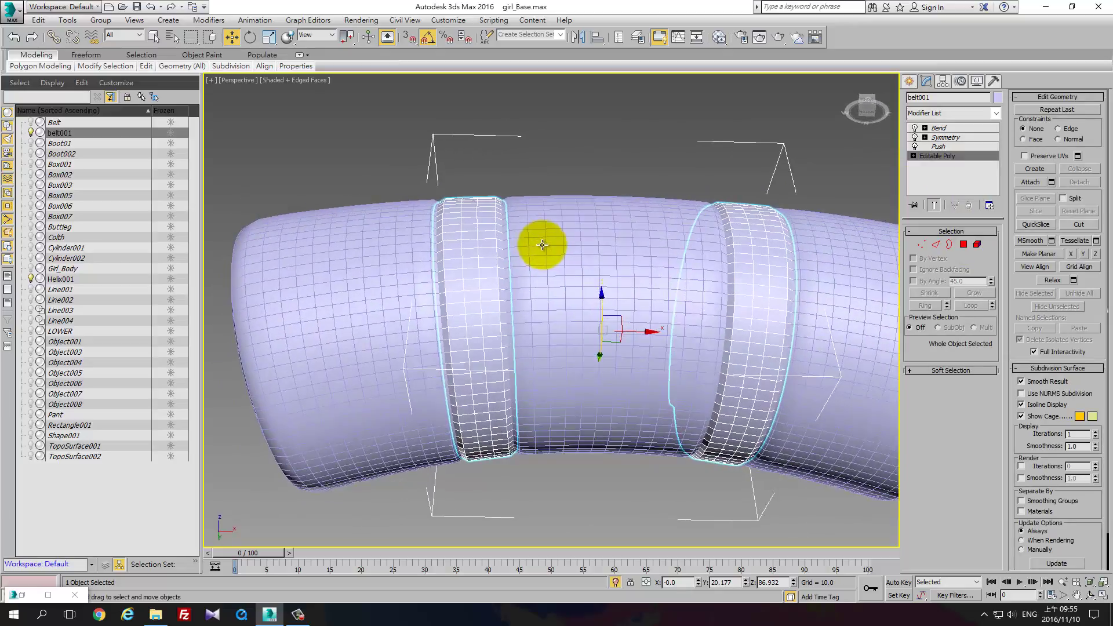
{"action": "mouse_move", "coordinate": [820, 203]}
{"action": "middle_mouse_down", "text": "alt"}
{"action": "mouse_move", "coordinate": [590, 273]}
{"action": "mouse_move", "coordinate": [588, 261]}
{"action": "mouse_move", "coordinate": [603, 272]}
{"action": "middle_mouse_up", "text": "alt"}
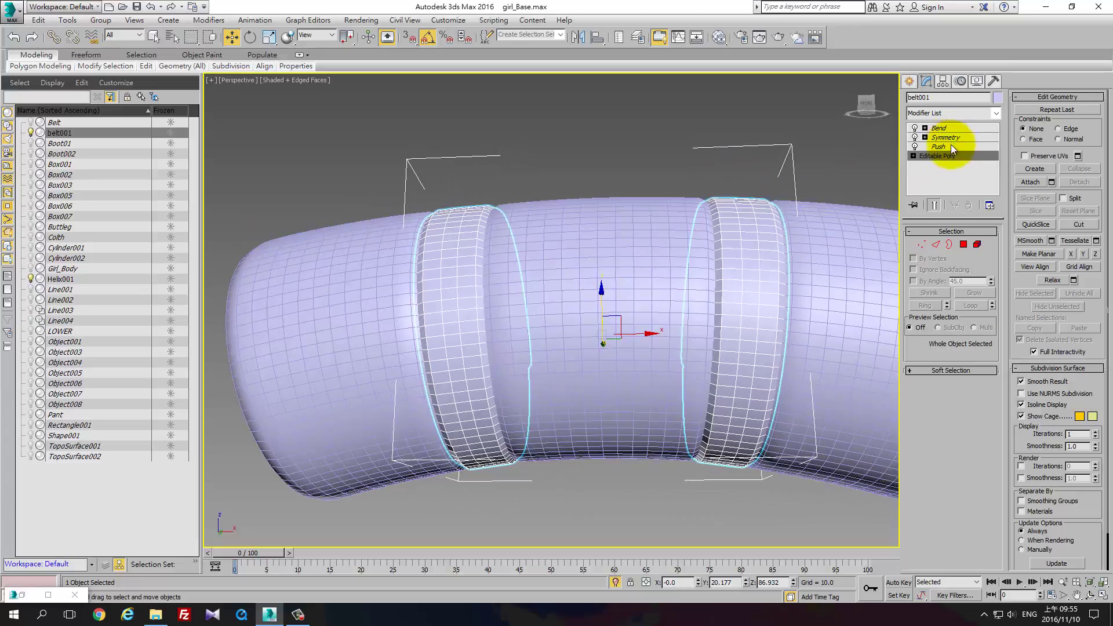
Switch belt001 to Edge level and disable its Bend, Symmetry and Push modifiers
{"action": "left_click", "coordinate": [935, 244]}
{"action": "key", "text": "ctrl+a"}
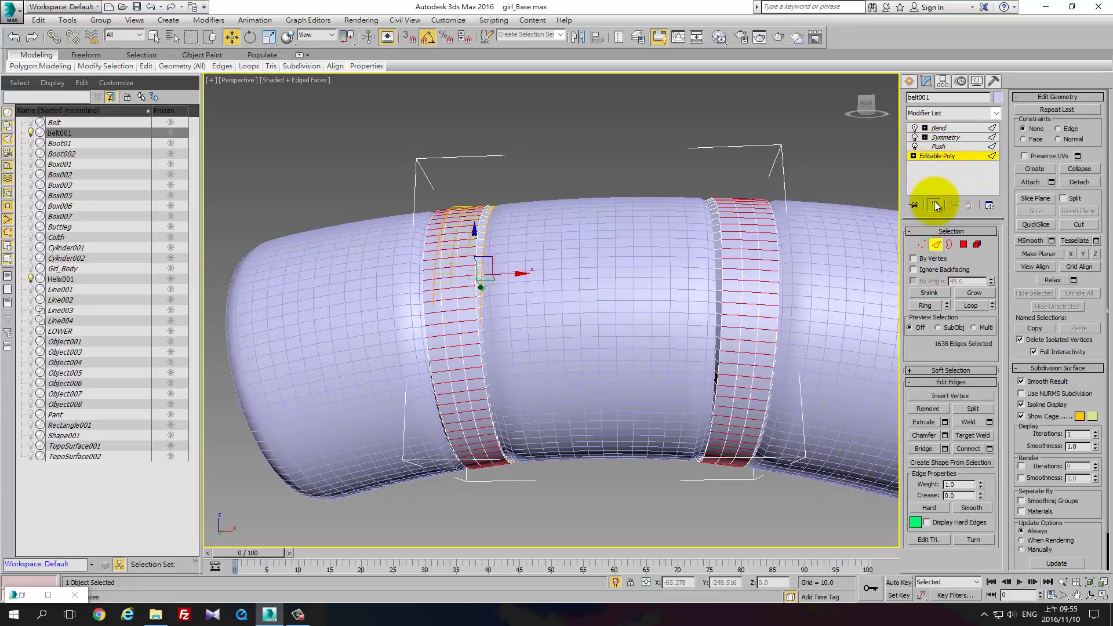
{"action": "left_click", "coordinate": [915, 128]}
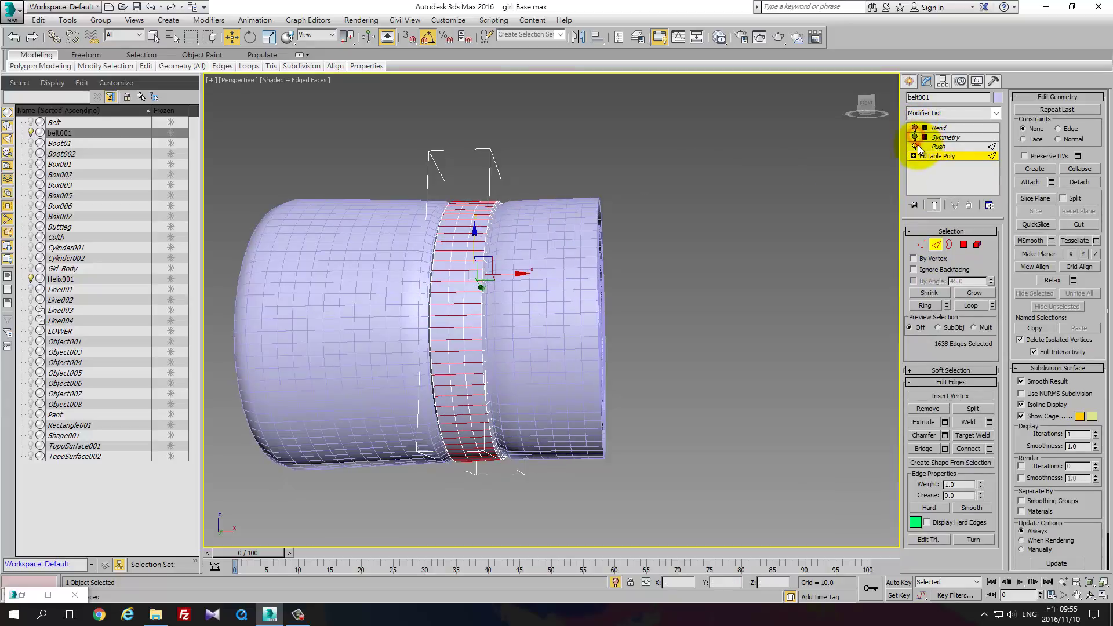
{"action": "left_click", "coordinate": [915, 146]}
{"action": "middle_click_drag", "start_coordinate": [531, 287], "coordinate": [548, 279], "text": "alt"}
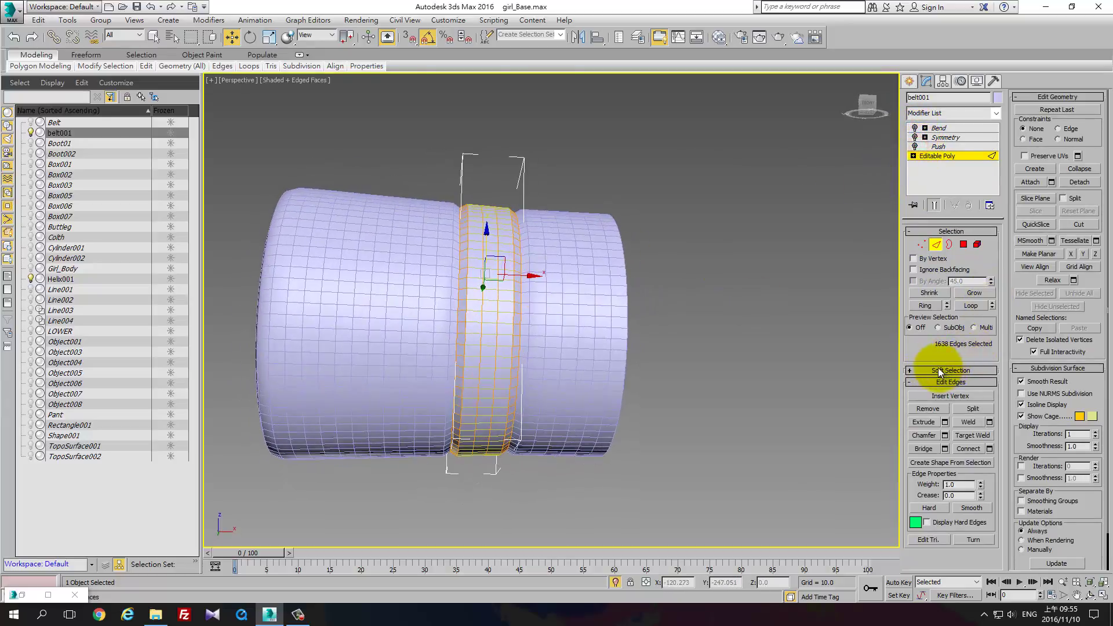
Toggle Use Soft Selection on and off, then select a single edge on the strap
{"action": "left_click", "coordinate": [921, 371]}
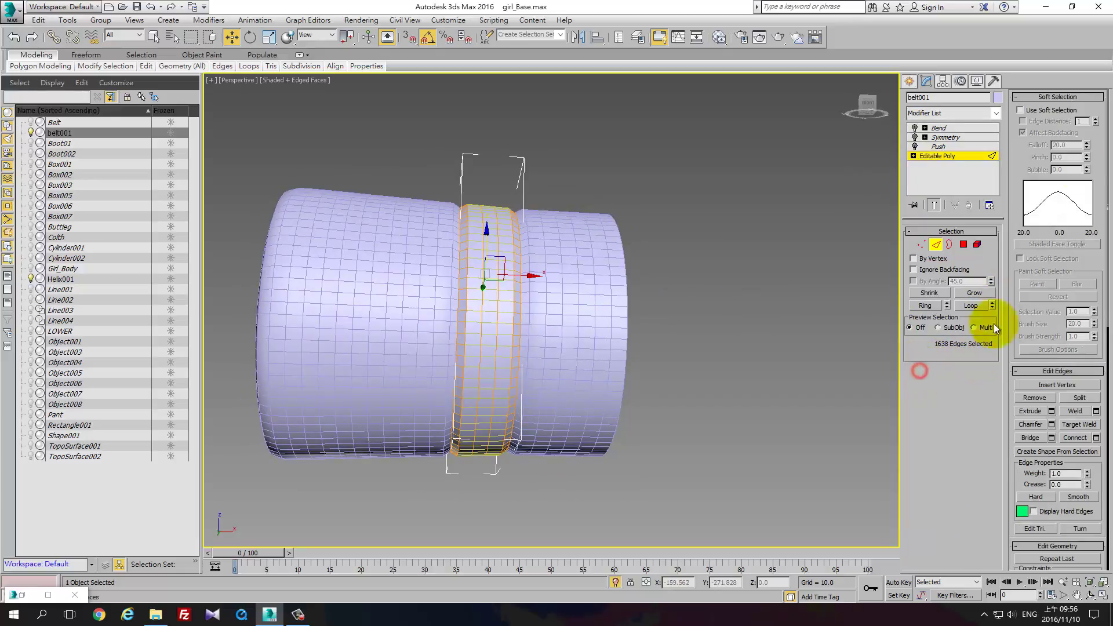
{"action": "left_click", "coordinate": [1021, 111]}
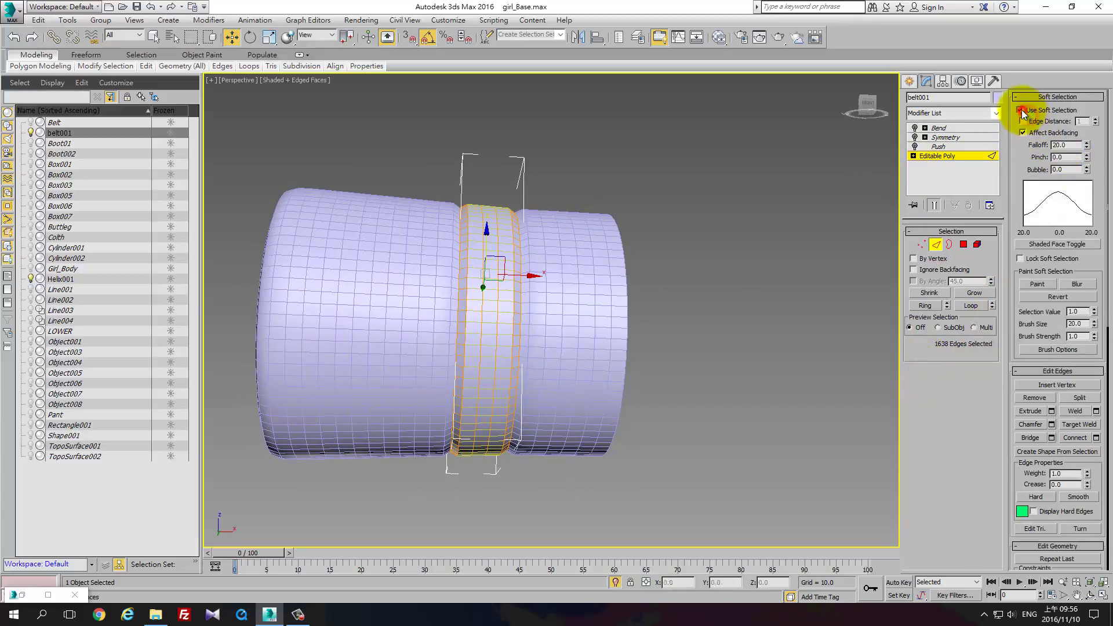
{"action": "left_click", "coordinate": [1021, 110]}
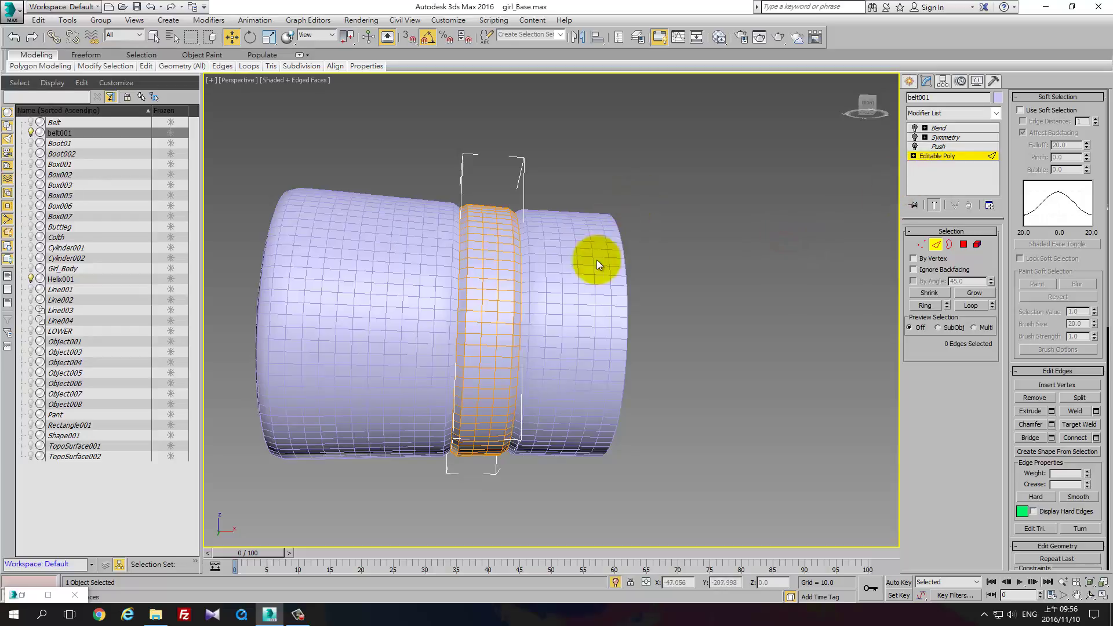
{"action": "middle_click_drag", "start_coordinate": [597, 265], "coordinate": [572, 309], "text": "alt"}
{"action": "left_click", "coordinate": [489, 271]}
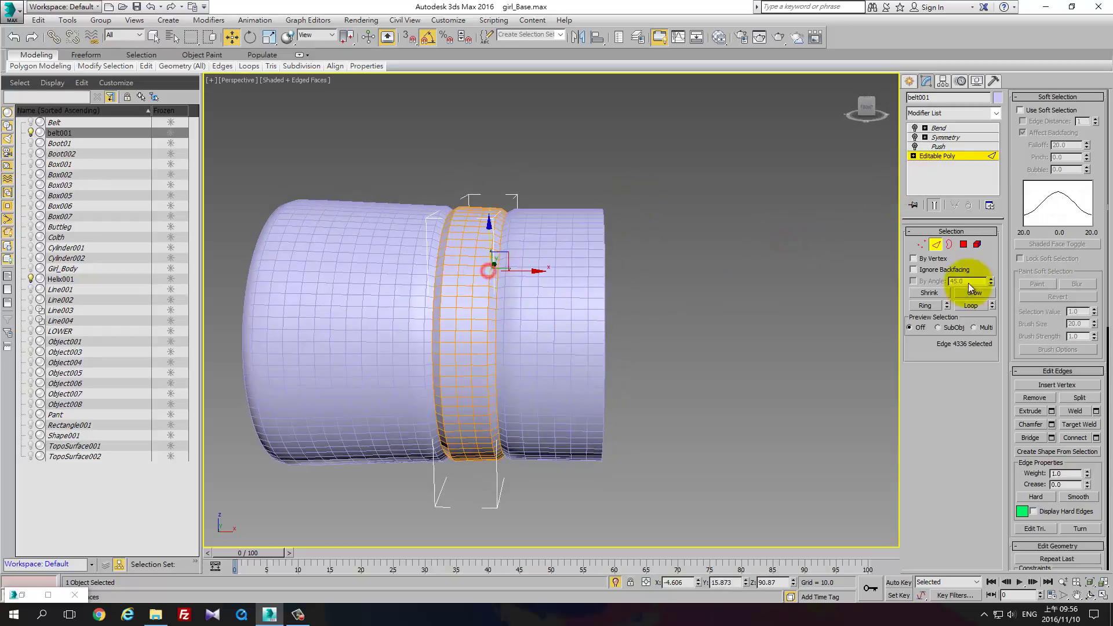
{"action": "left_click", "coordinate": [934, 205]}
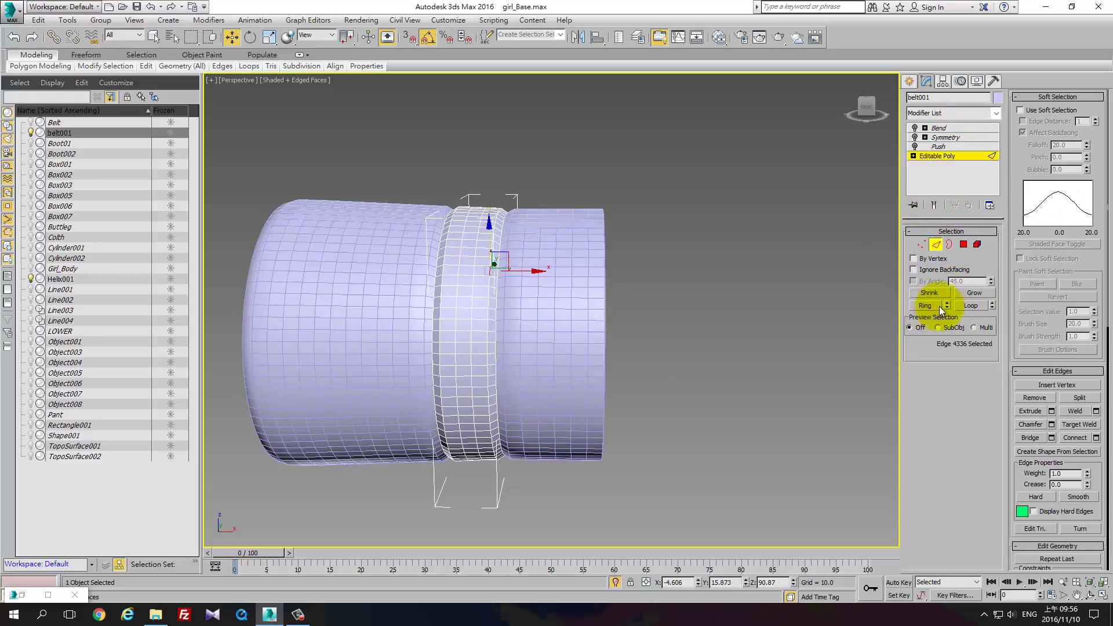
Grow two strap edges into edge loops and scale the loops with the Scale tool
{"action": "left_click", "coordinate": [968, 306]}
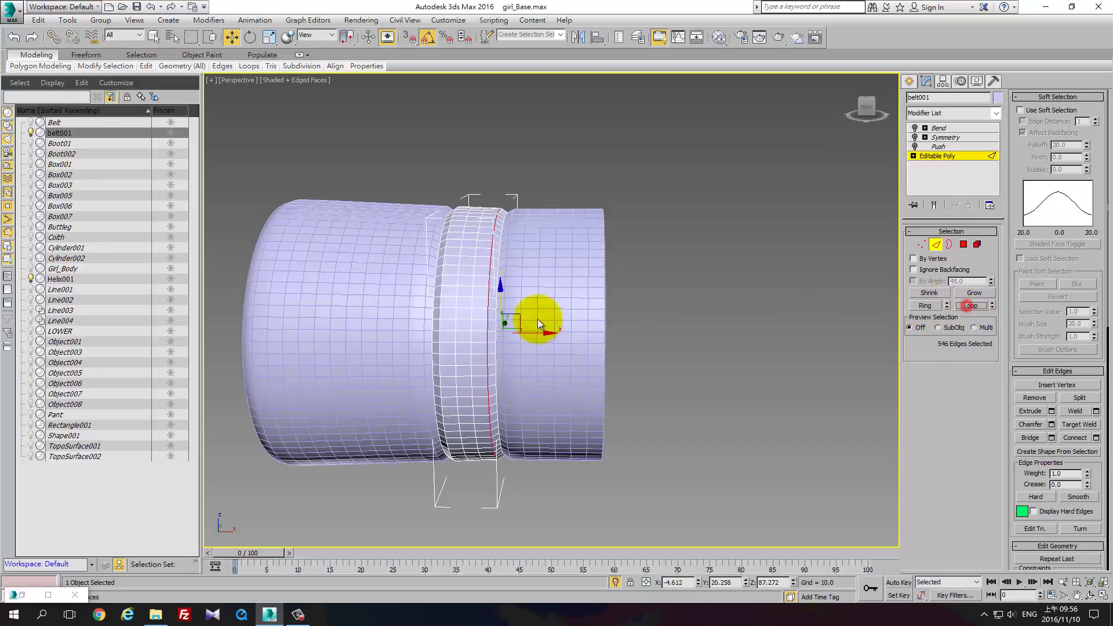
{"action": "left_click", "coordinate": [441, 267], "text": "ctrl"}
{"action": "left_click", "coordinate": [966, 305]}
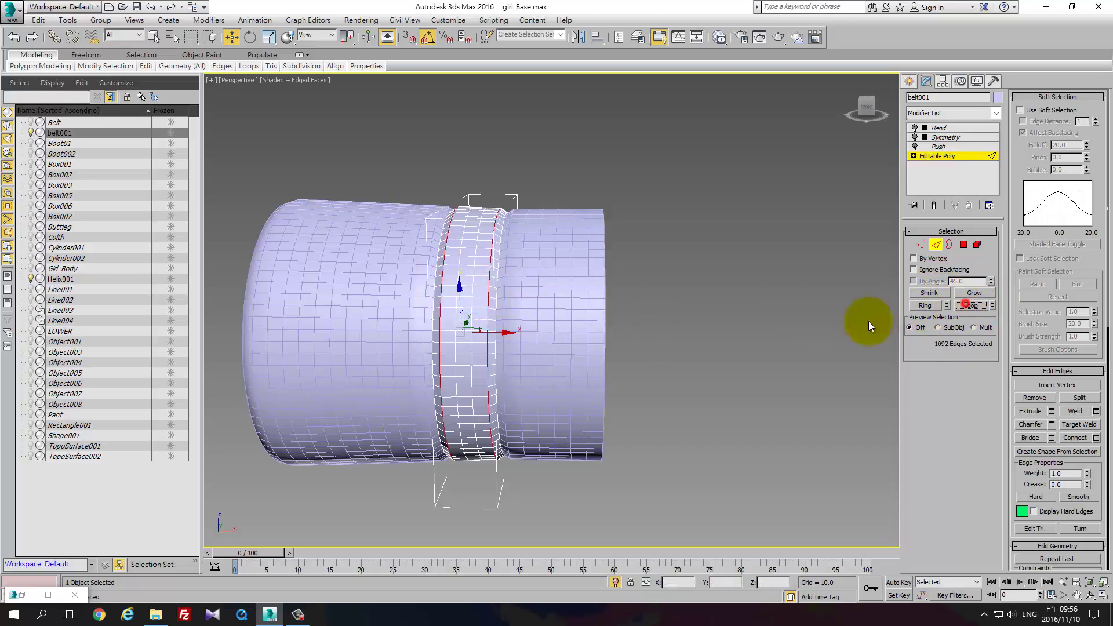
{"action": "middle_click_drag", "start_coordinate": [580, 290], "coordinate": [574, 270], "text": "alt"}
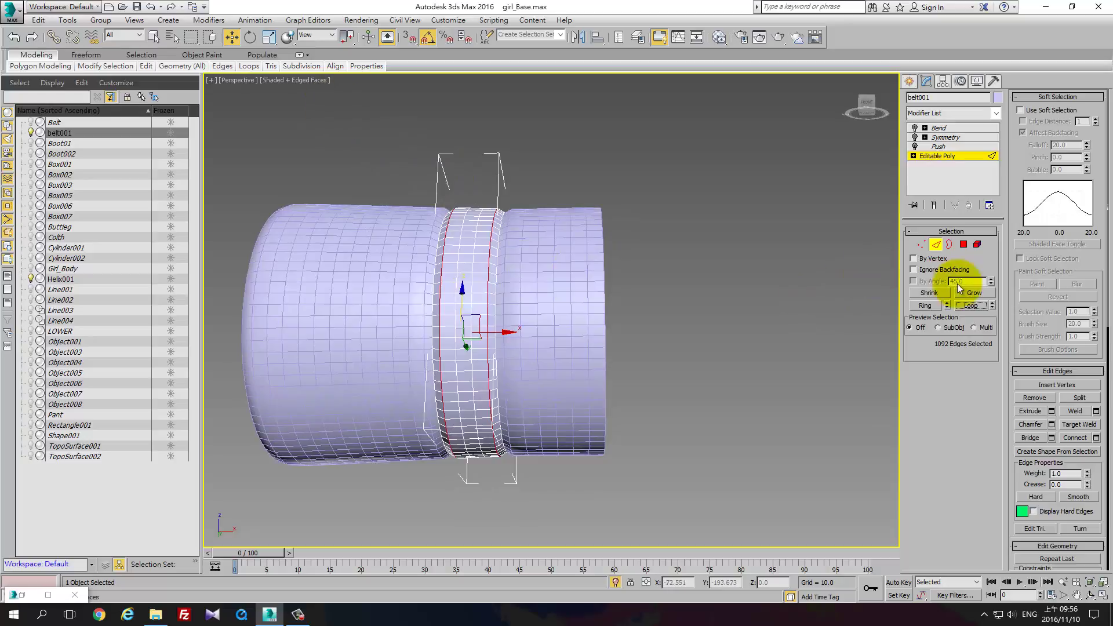
{"action": "left_click", "coordinate": [261, 38]}
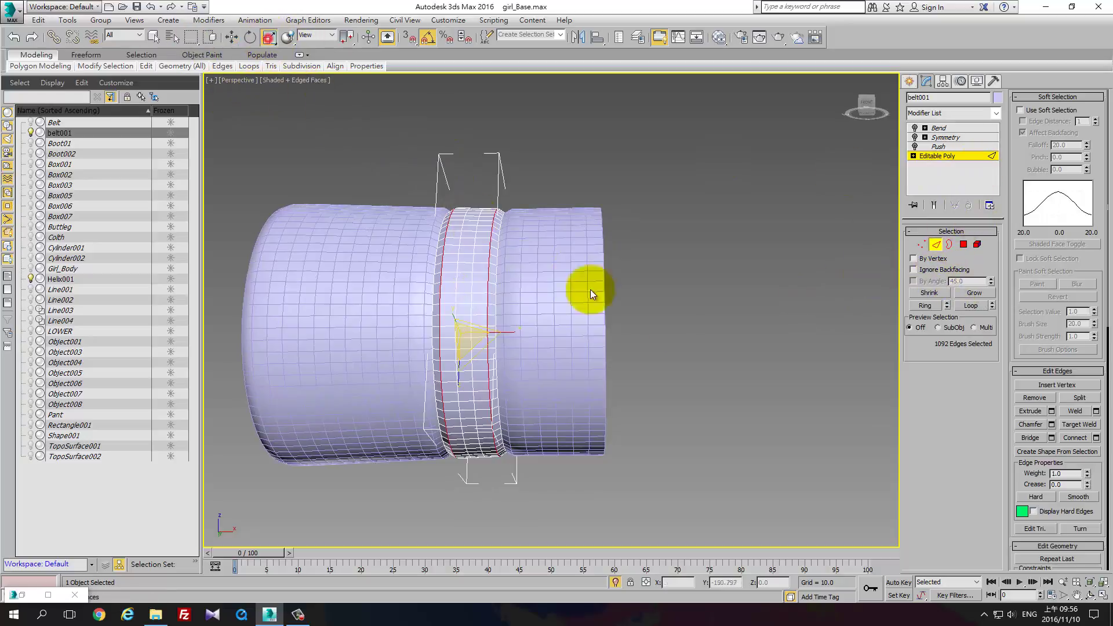
{"action": "left_click_drag", "start_coordinate": [590, 289], "coordinate": [457, 353]}
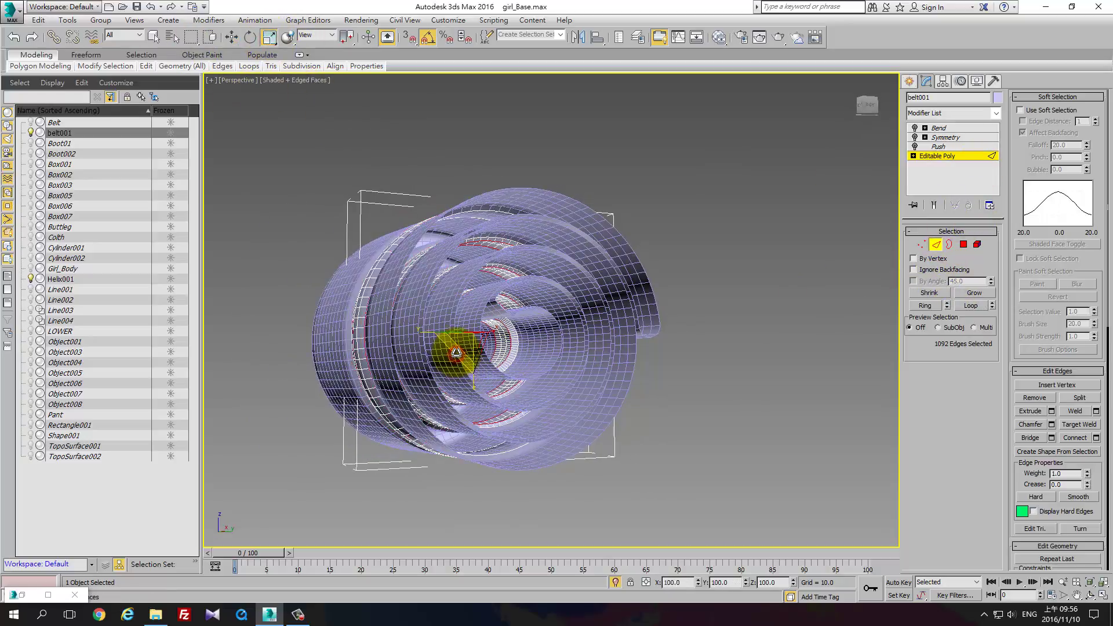
{"action": "mouse_move", "coordinate": [456, 352]}
{"action": "middle_mouse_down", "text": "alt"}
{"action": "mouse_move", "coordinate": [542, 364]}
{"action": "mouse_move", "coordinate": [480, 328]}
{"action": "middle_mouse_up", "text": "alt"}
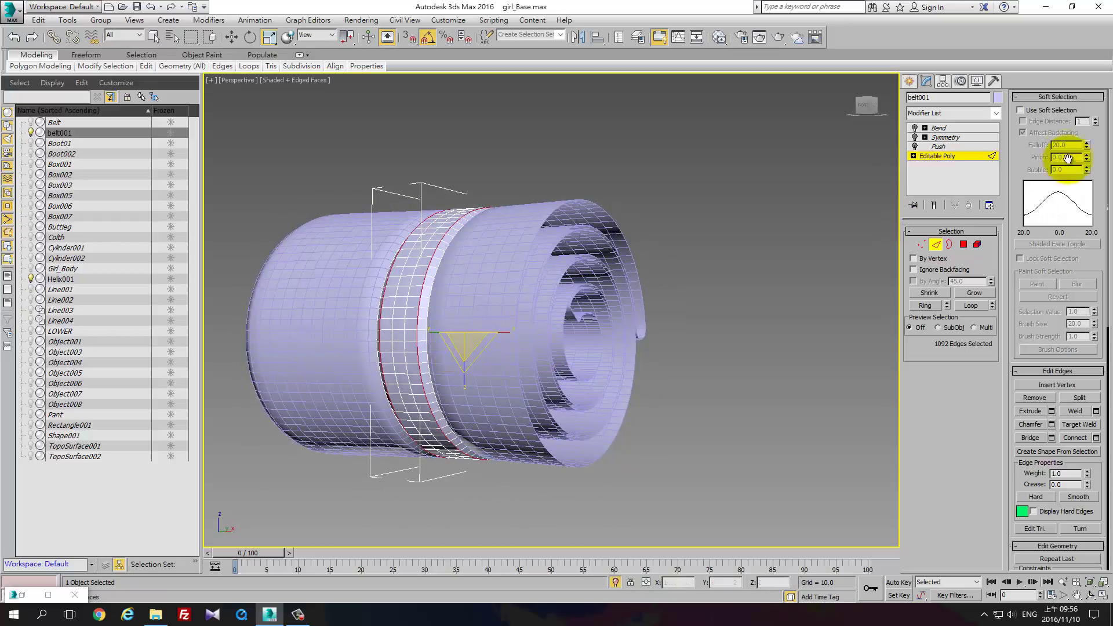
Enable Use Soft Selection and nudge the belt edge ring slightly along the roll
{"action": "left_click", "coordinate": [1020, 110]}
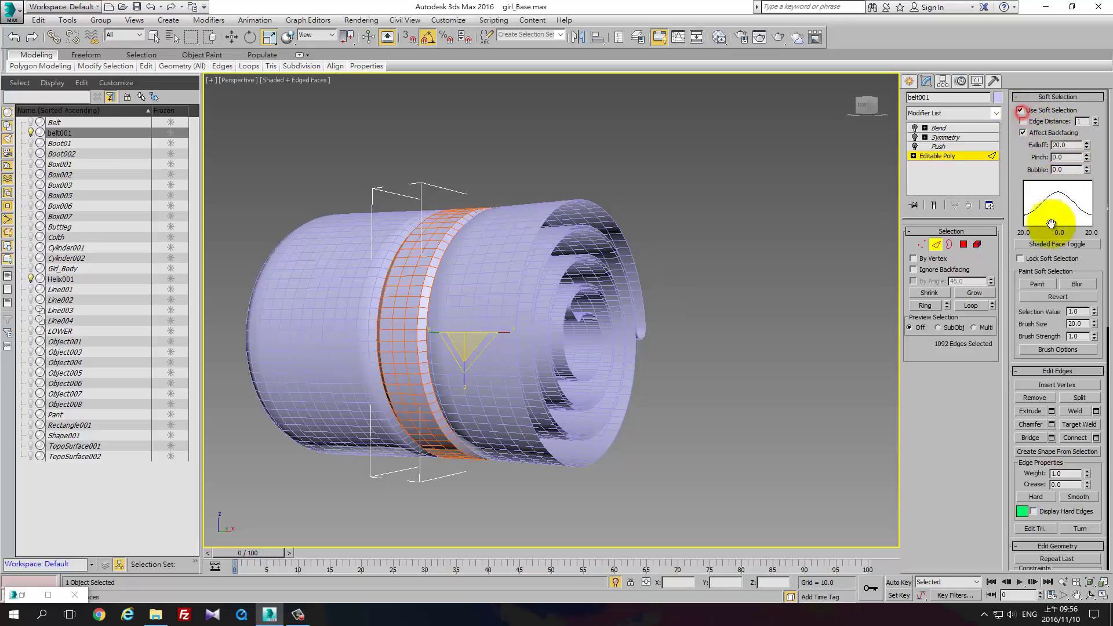
{"action": "left_click_drag", "start_coordinate": [1011, 408], "coordinate": [1006, 162]}
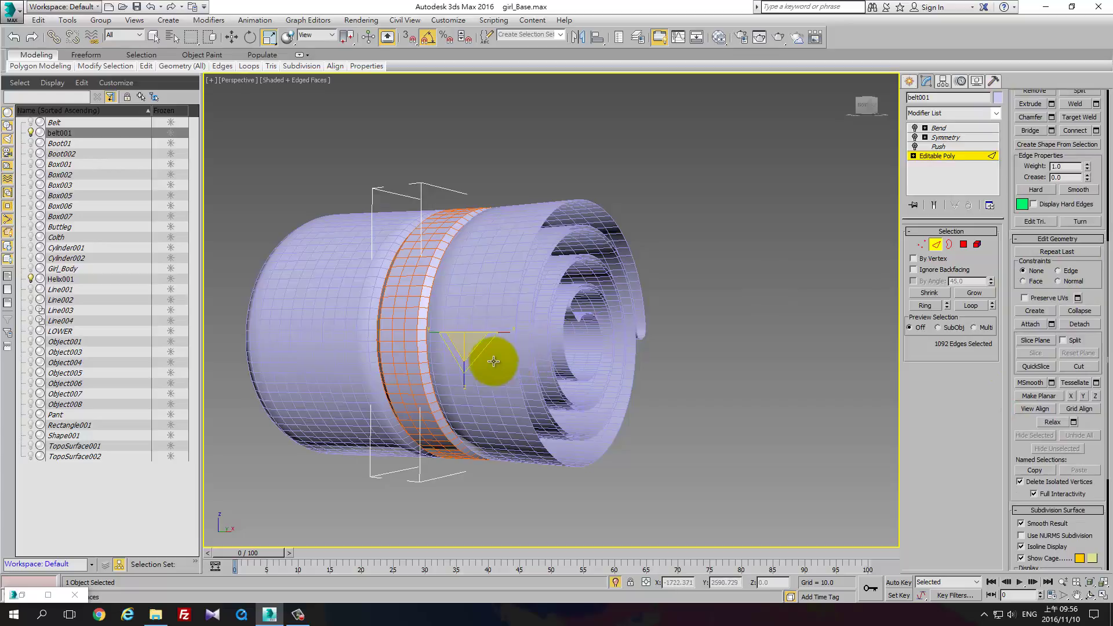
{"action": "middle_click_drag", "start_coordinate": [490, 362], "coordinate": [638, 260], "text": "alt"}
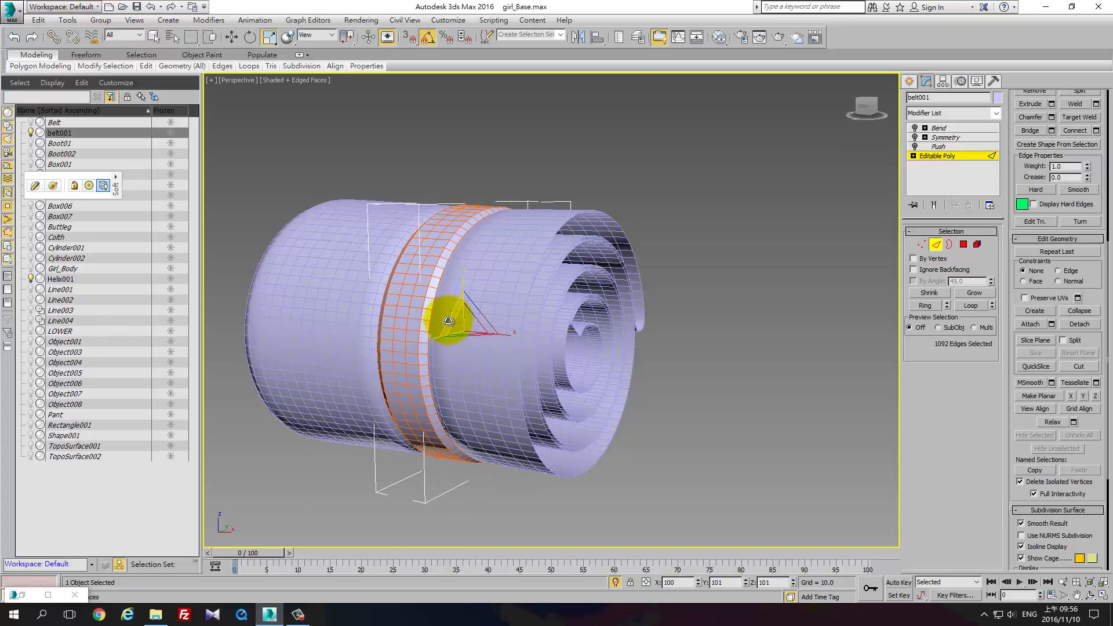
{"action": "left_click_drag", "start_coordinate": [449, 317], "coordinate": [450, 315]}
{"action": "middle_click_drag", "start_coordinate": [497, 310], "coordinate": [539, 301], "text": "alt"}
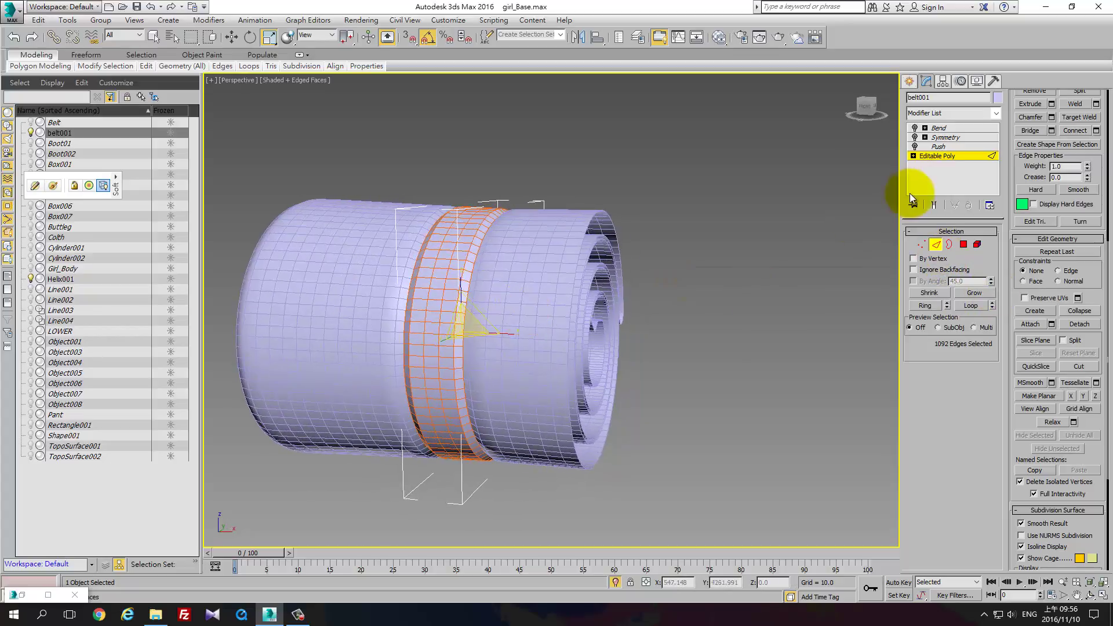
{"action": "left_click", "coordinate": [934, 204]}
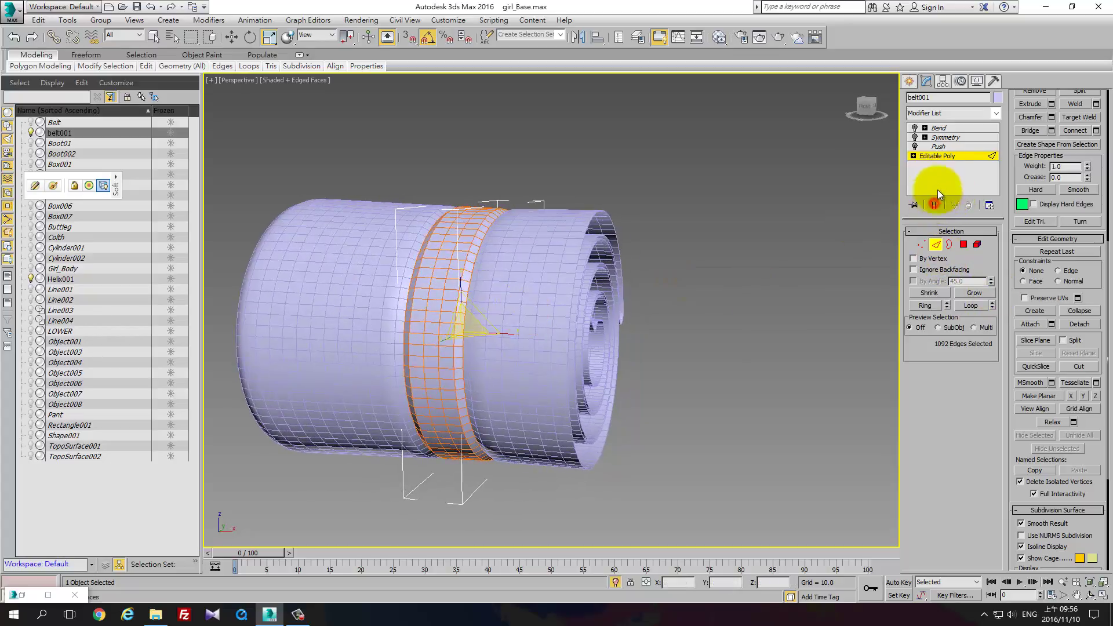
Reselect two belt-ring edges and Loop them into a full 1092-edge selection
{"action": "left_click", "coordinate": [833, 204]}
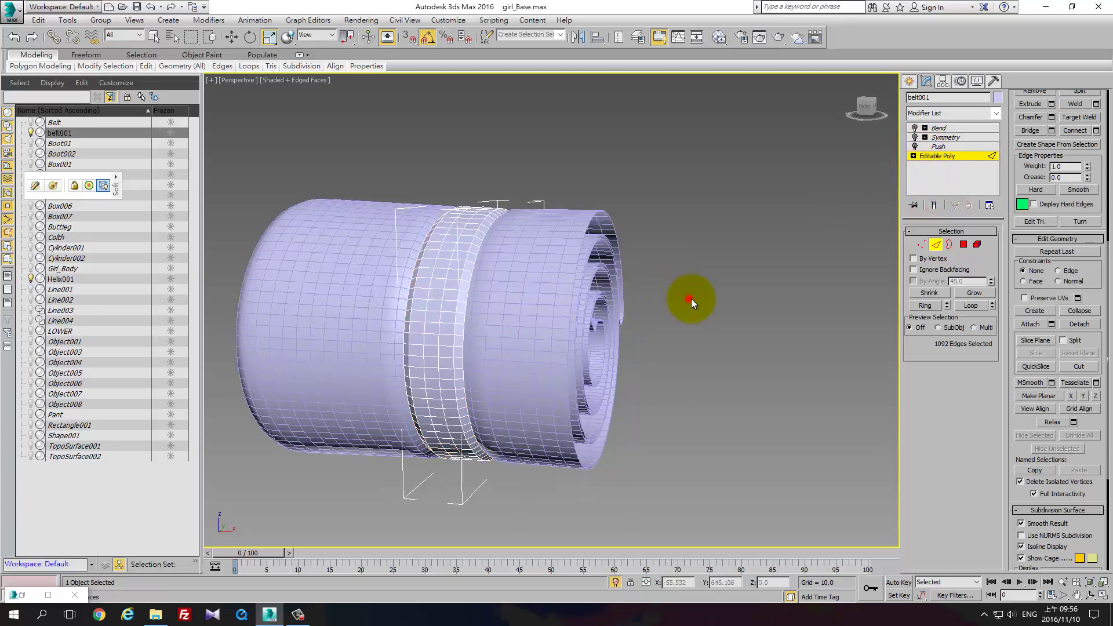
{"action": "left_click", "coordinate": [458, 283]}
{"action": "left_click", "coordinate": [415, 284], "text": "ctrl"}
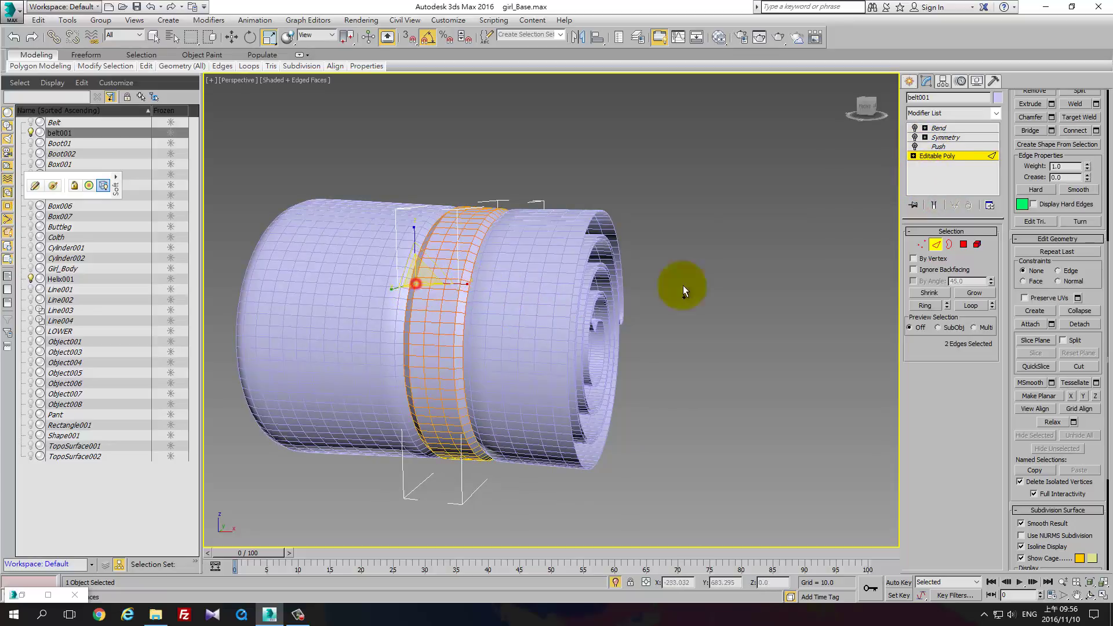
{"action": "left_click", "coordinate": [979, 302]}
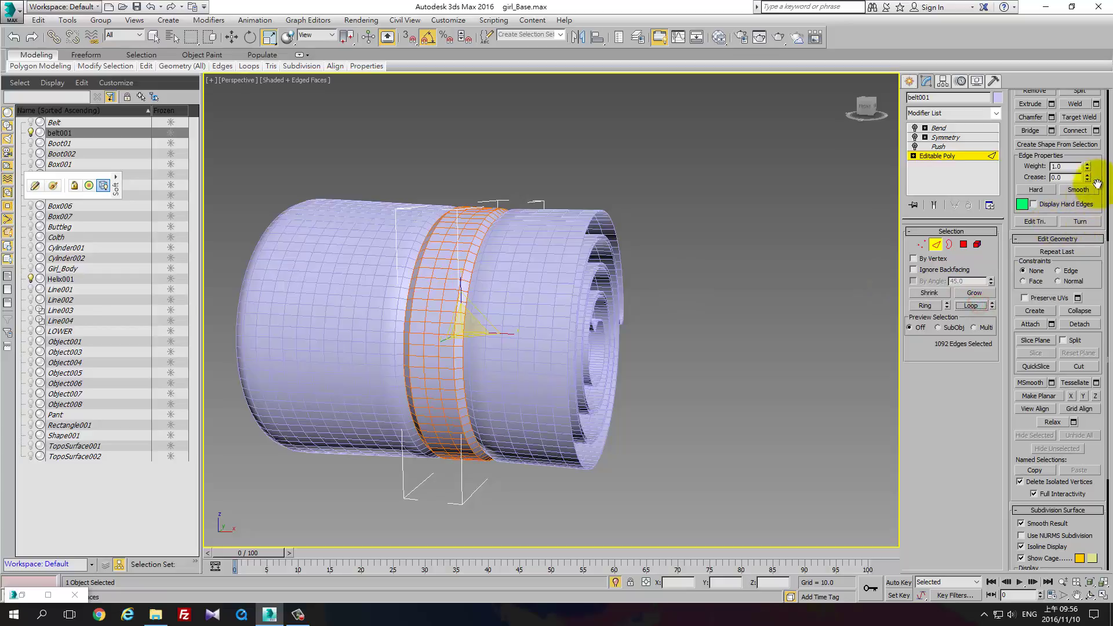
{"action": "scroll", "coordinate": [1107, 505], "scroll_direction": "up", "scroll_amount": 5}
{"action": "scroll", "coordinate": [1108, 505], "scroll_direction": "up", "scroll_amount": 1}
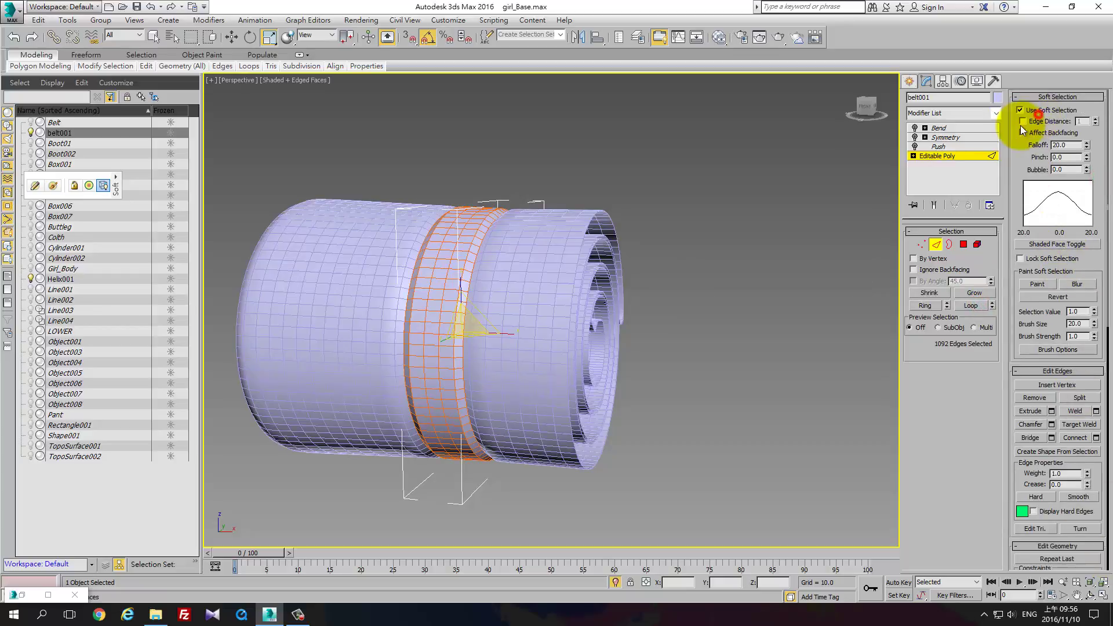
With soft selection off, scale the belt edge loop up, then along X to about 135
{"action": "left_click", "coordinate": [1020, 110]}
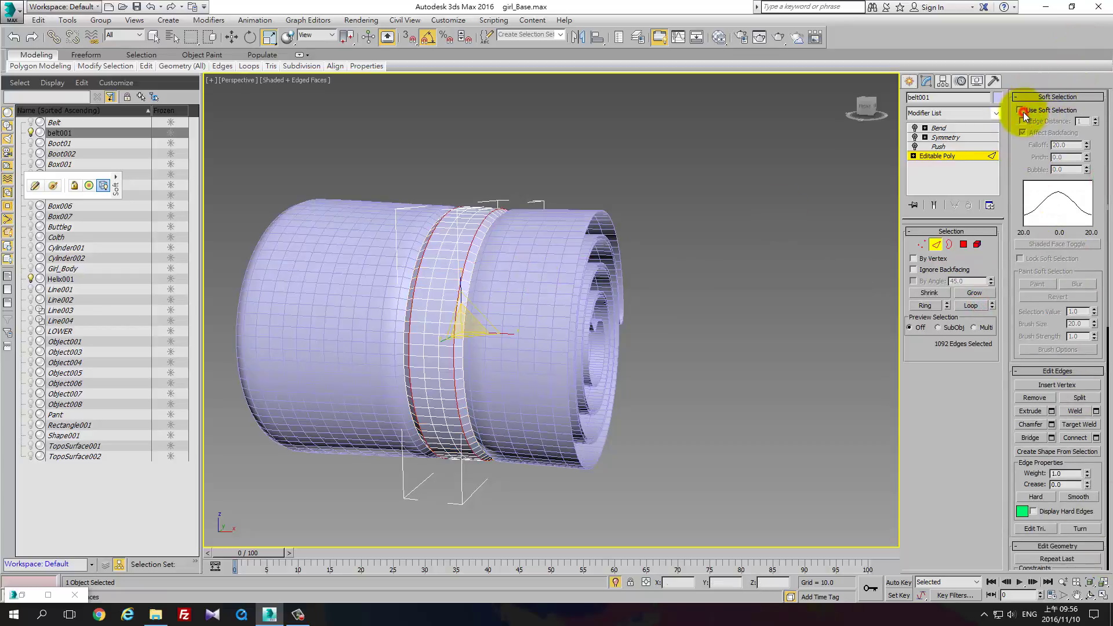
{"action": "middle_click_drag", "start_coordinate": [597, 274], "coordinate": [450, 317], "text": "alt"}
{"action": "left_click_drag", "start_coordinate": [451, 317], "coordinate": [451, 316]}
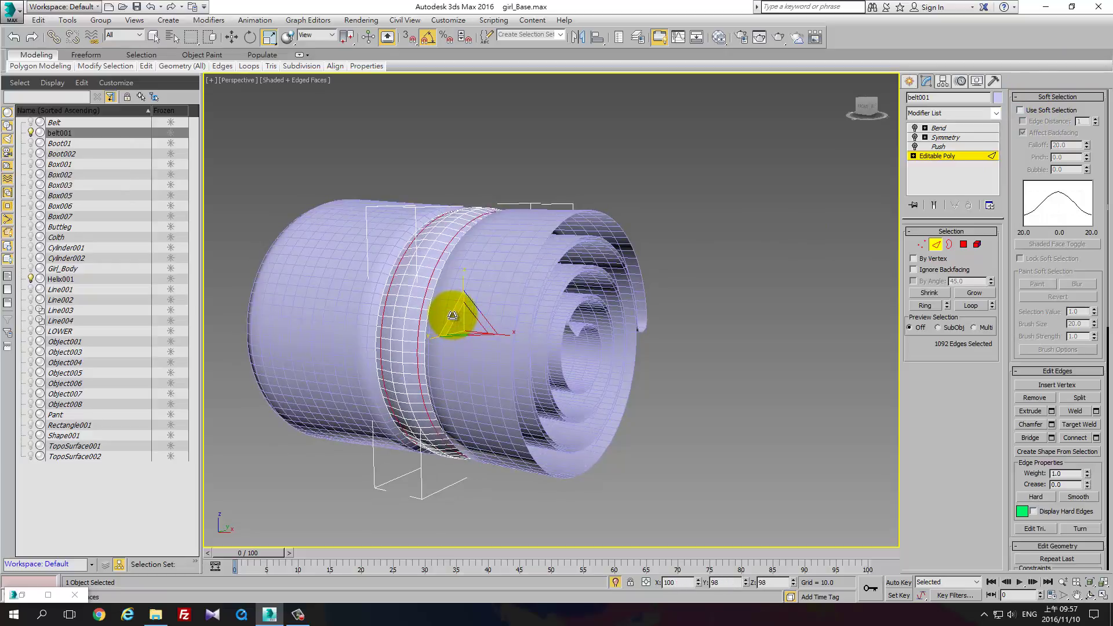
{"action": "mouse_move", "coordinate": [451, 316]}
{"action": "middle_mouse_down", "text": "alt"}
{"action": "mouse_move", "coordinate": [510, 298]}
{"action": "mouse_move", "coordinate": [514, 309]}
{"action": "middle_mouse_up", "text": "alt"}
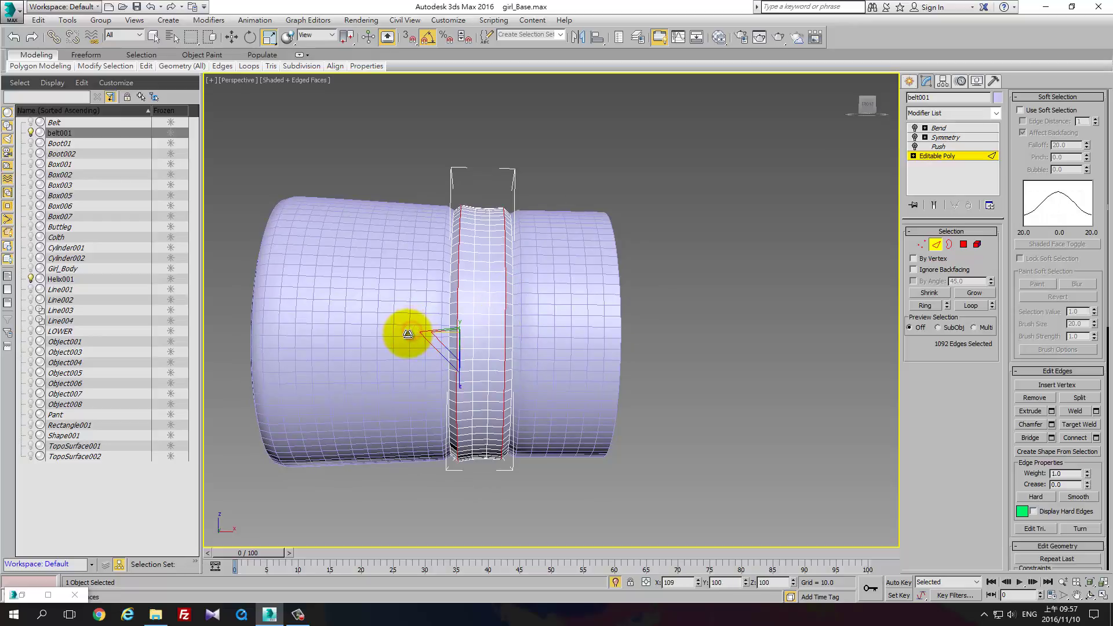
{"action": "left_click_drag", "start_coordinate": [406, 334], "coordinate": [402, 334]}
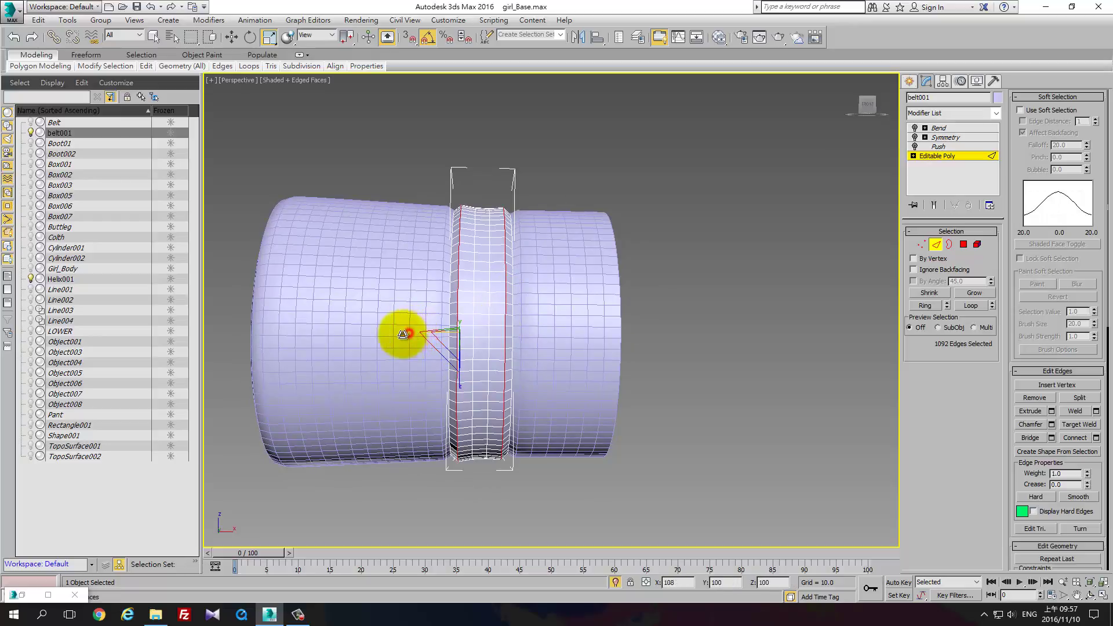
{"action": "middle_click_drag", "start_coordinate": [404, 334], "coordinate": [497, 311], "text": "alt"}
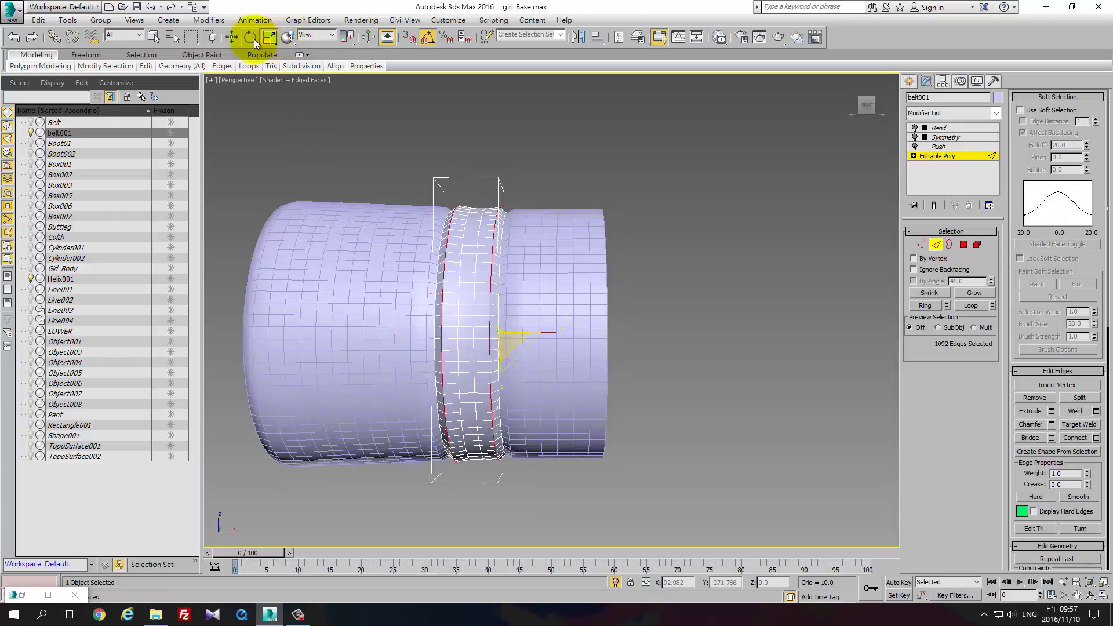
{"action": "left_click_drag", "start_coordinate": [343, 40], "coordinate": [344, 55]}
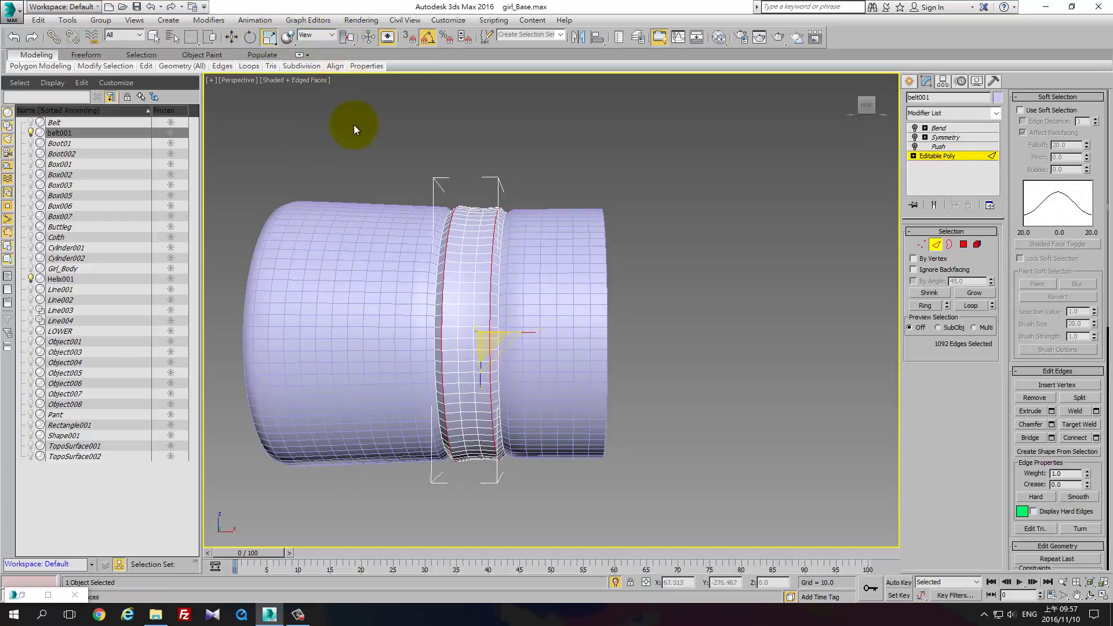
{"action": "left_click_drag", "start_coordinate": [530, 335], "coordinate": [541, 336]}
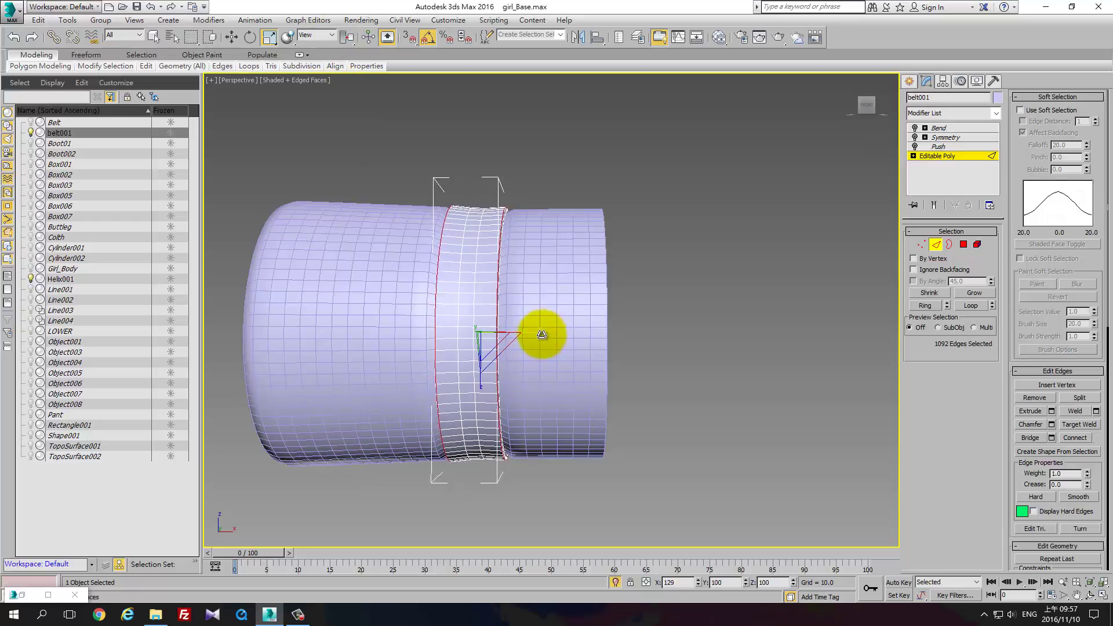
{"action": "mouse_move", "coordinate": [540, 336]}
{"action": "middle_mouse_down", "text": "alt"}
{"action": "mouse_move", "coordinate": [556, 360]}
{"action": "mouse_move", "coordinate": [531, 388]}
{"action": "middle_mouse_up", "text": "alt"}
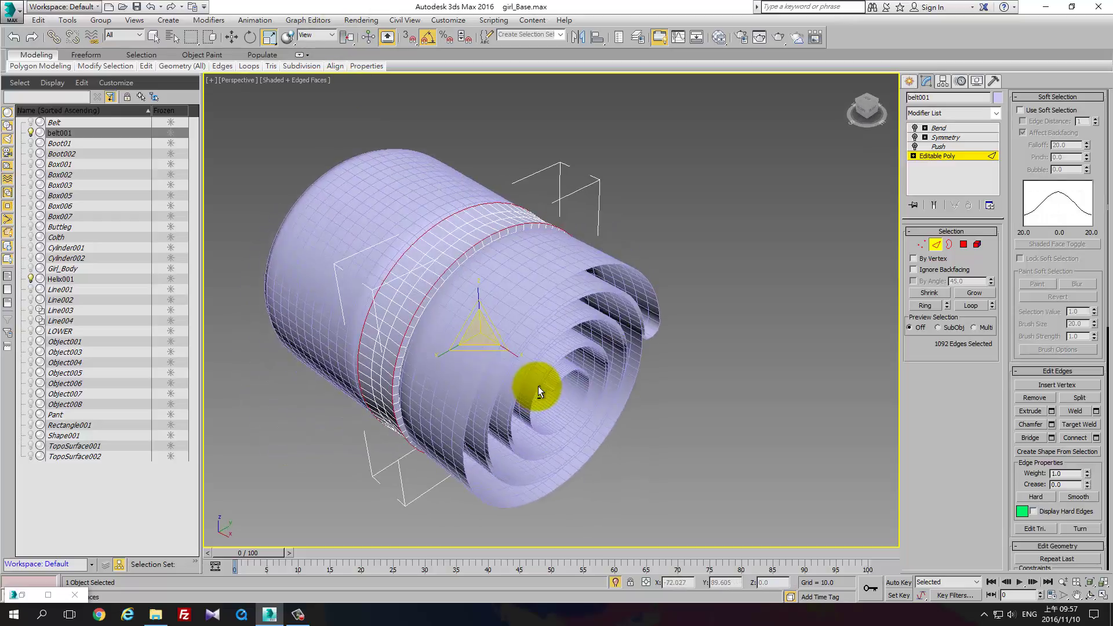
Preview a 1-segment chamfer on the belt's 1092 selected edges
{"action": "left_click", "coordinate": [1031, 97]}
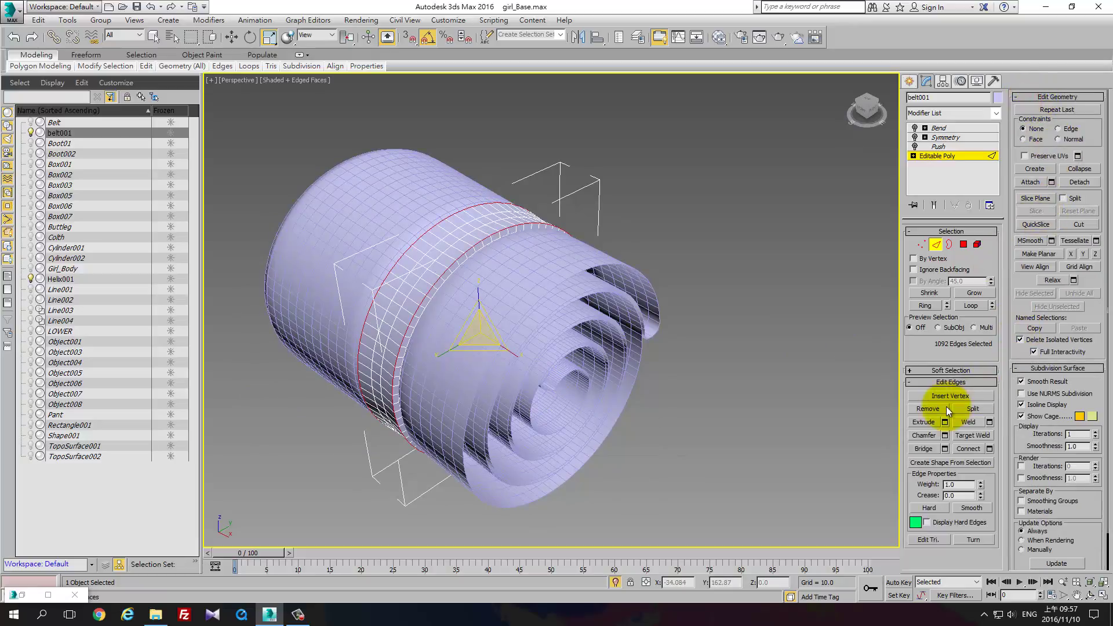
{"action": "left_click", "coordinate": [945, 436]}
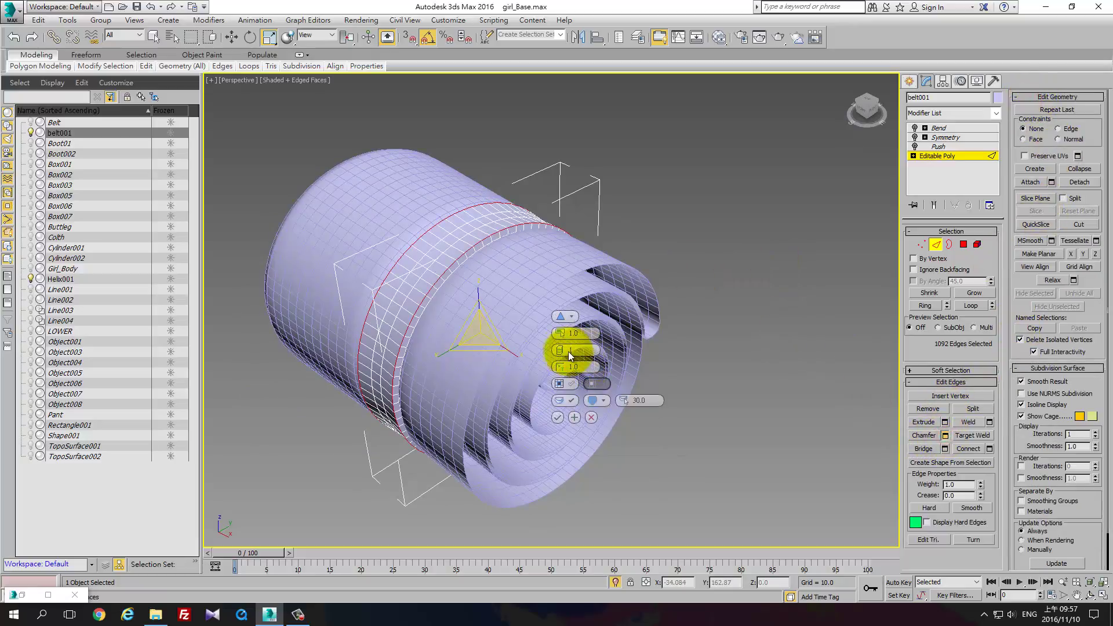
{"action": "left_click_drag", "start_coordinate": [576, 350], "coordinate": [547, 349]}
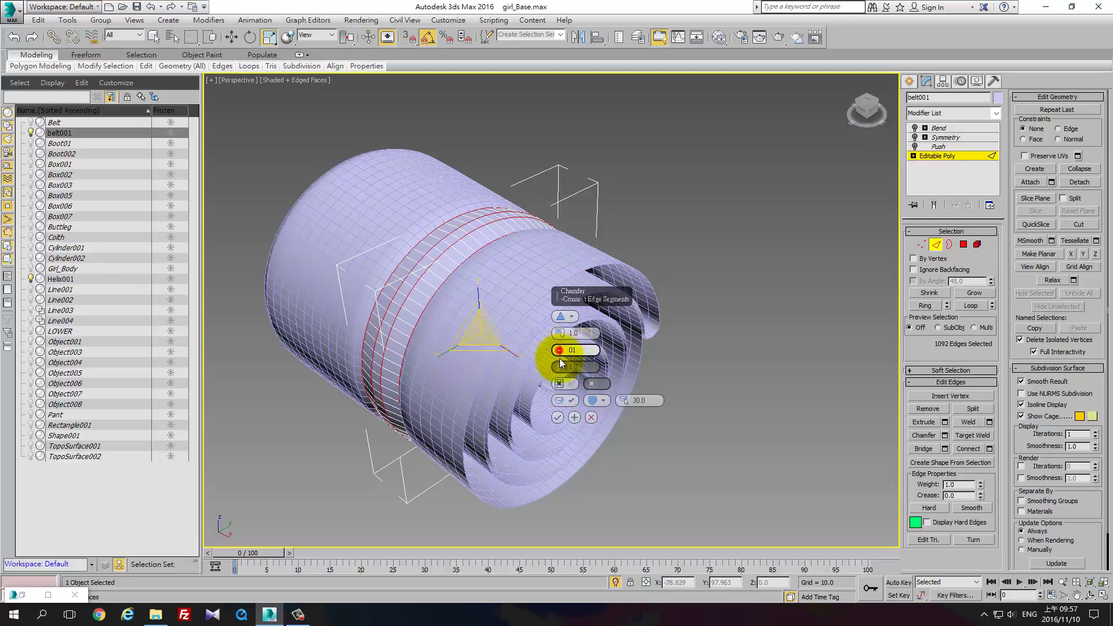
{"action": "left_click", "coordinate": [592, 353]}
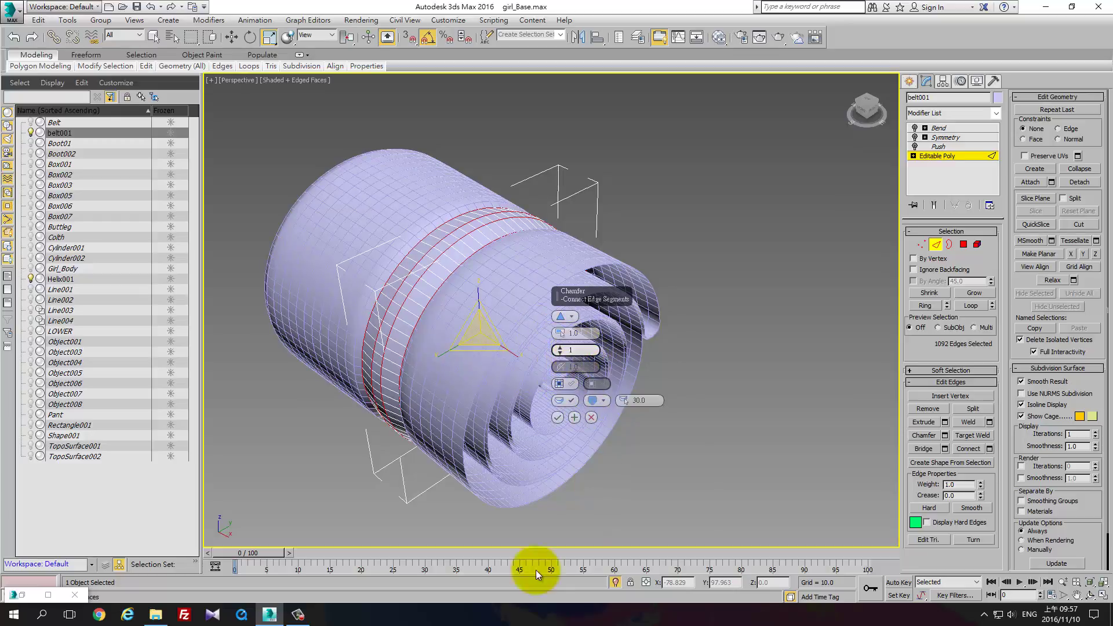
{"action": "right_click", "coordinate": [393, 622]}
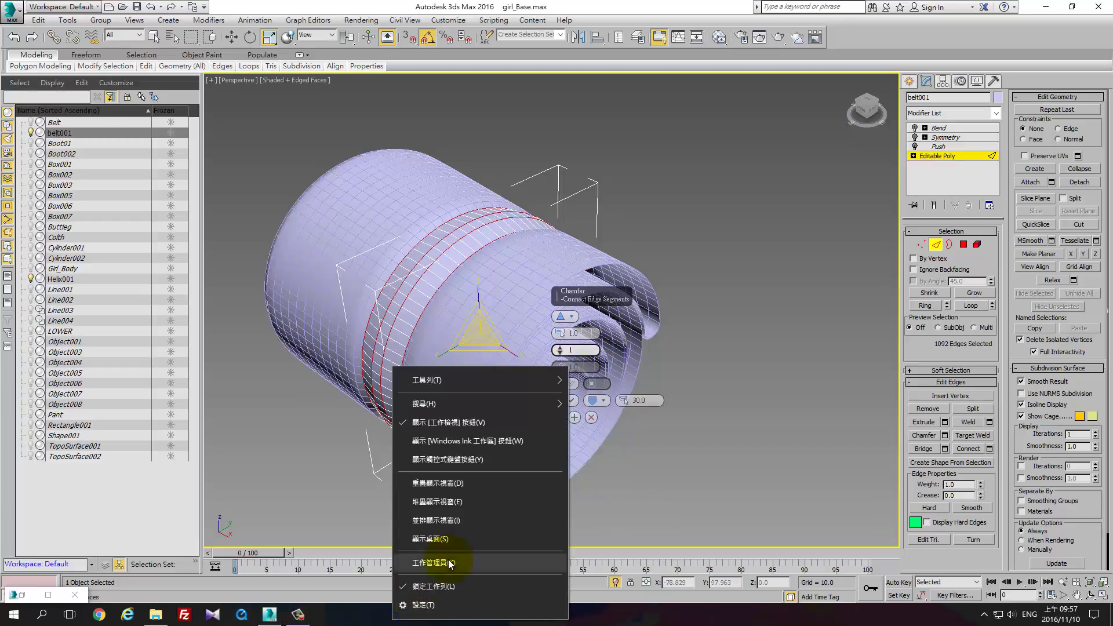
Check 3ds Max's 706.6 MB memory use in Task Manager's name-sorted process list, then minimize it
{"action": "left_click", "coordinate": [418, 563]}
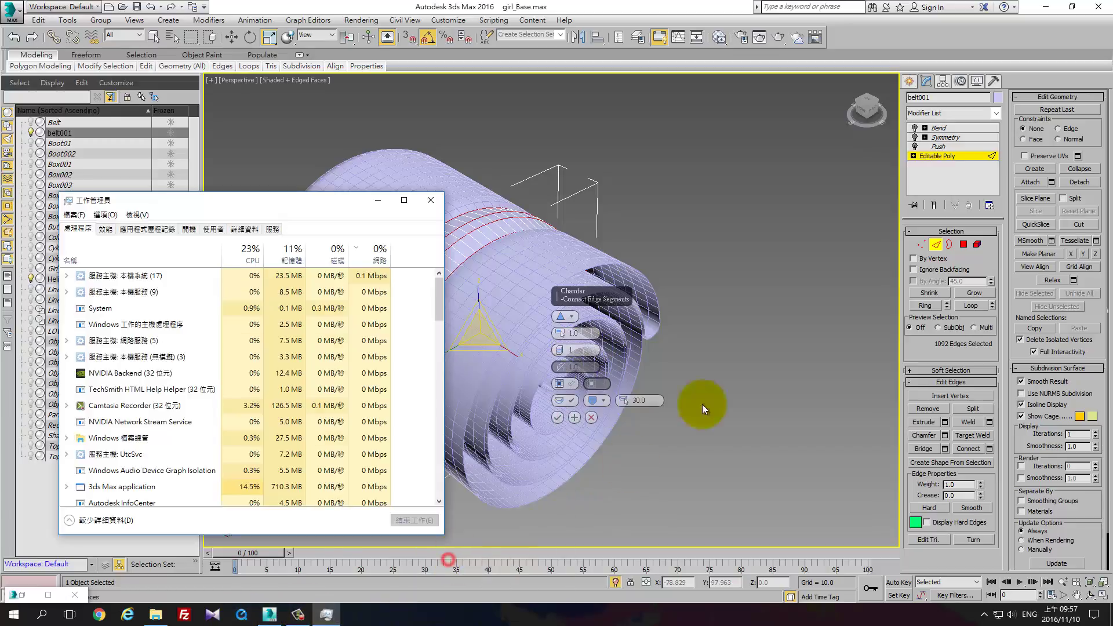
{"action": "left_click", "coordinate": [383, 202]}
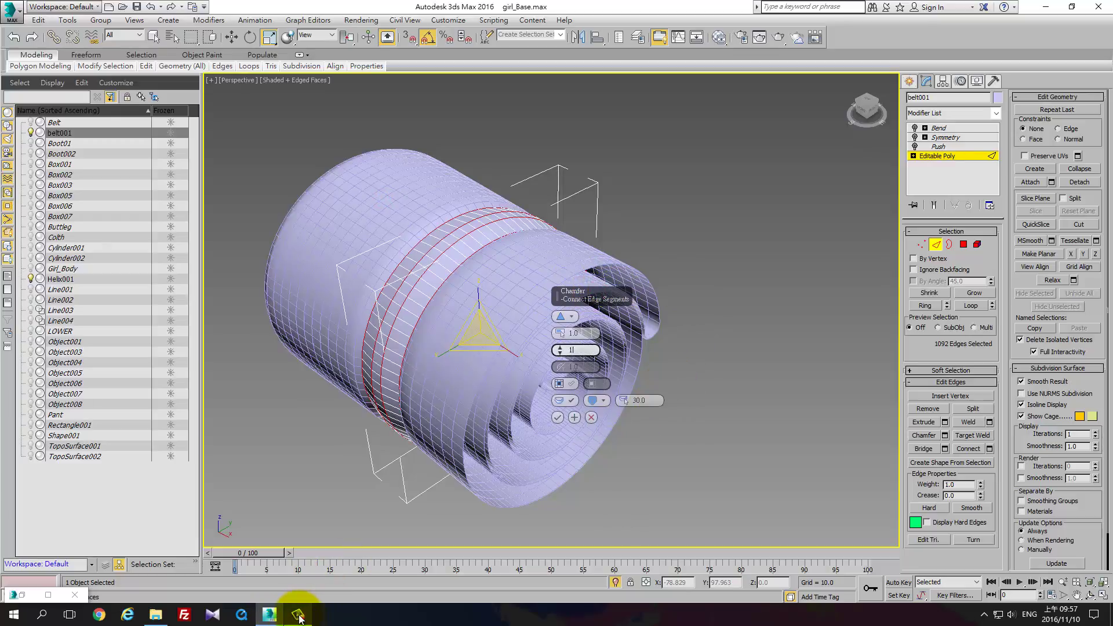
{"action": "right_click", "coordinate": [323, 614]}
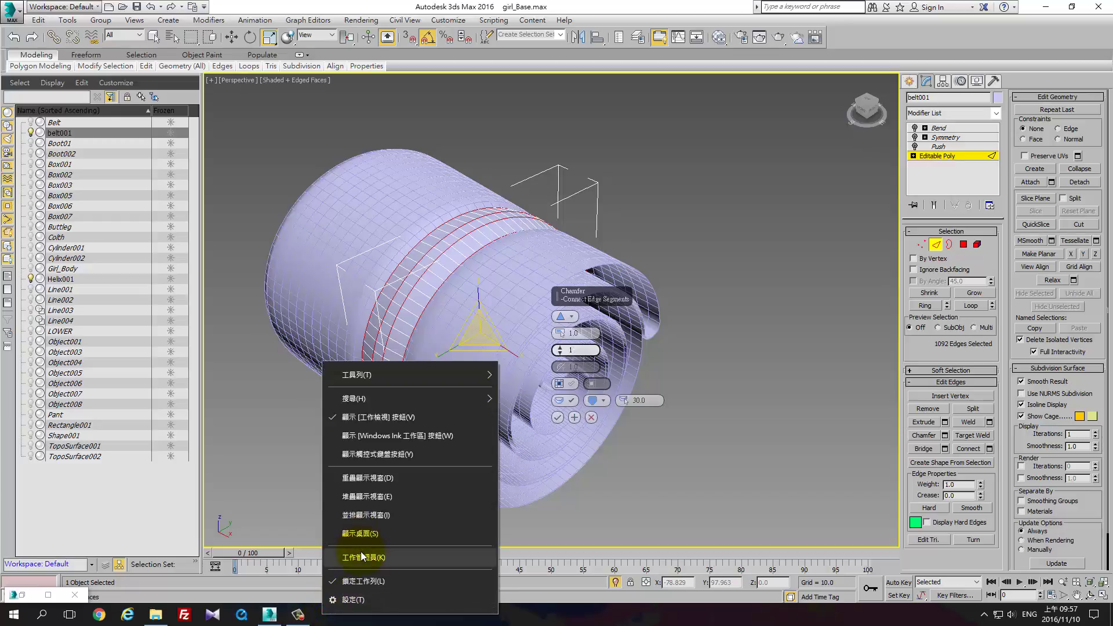
{"action": "left_click", "coordinate": [363, 556]}
{"action": "left_click", "coordinate": [147, 228]}
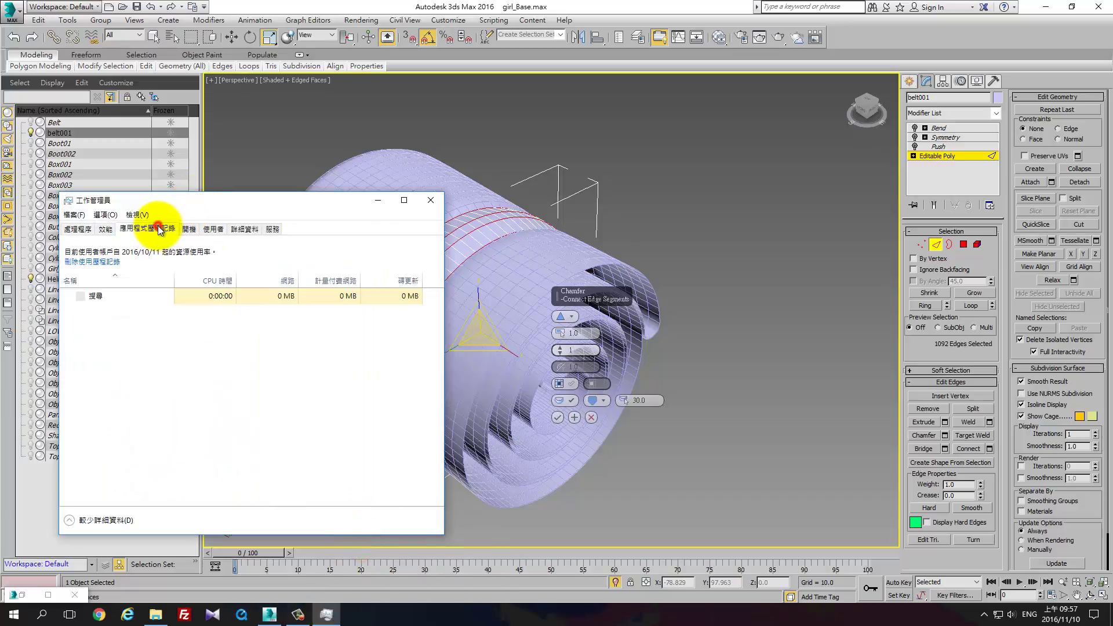
{"action": "left_click", "coordinate": [108, 233]}
{"action": "left_click", "coordinate": [85, 232]}
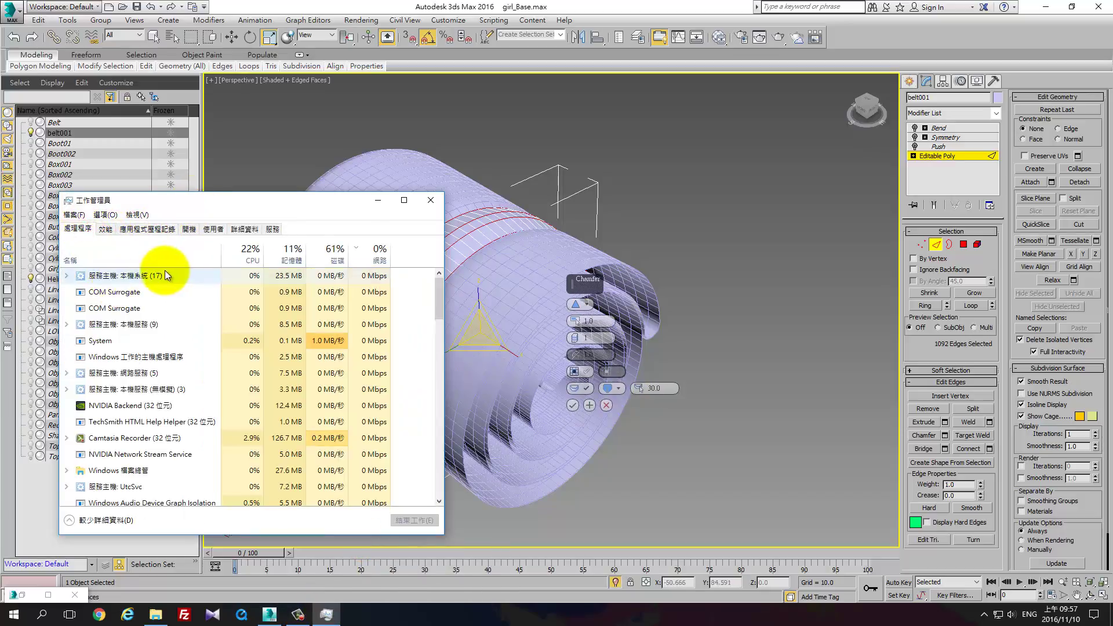
{"action": "left_click", "coordinate": [137, 255]}
{"action": "left_click", "coordinate": [125, 296]}
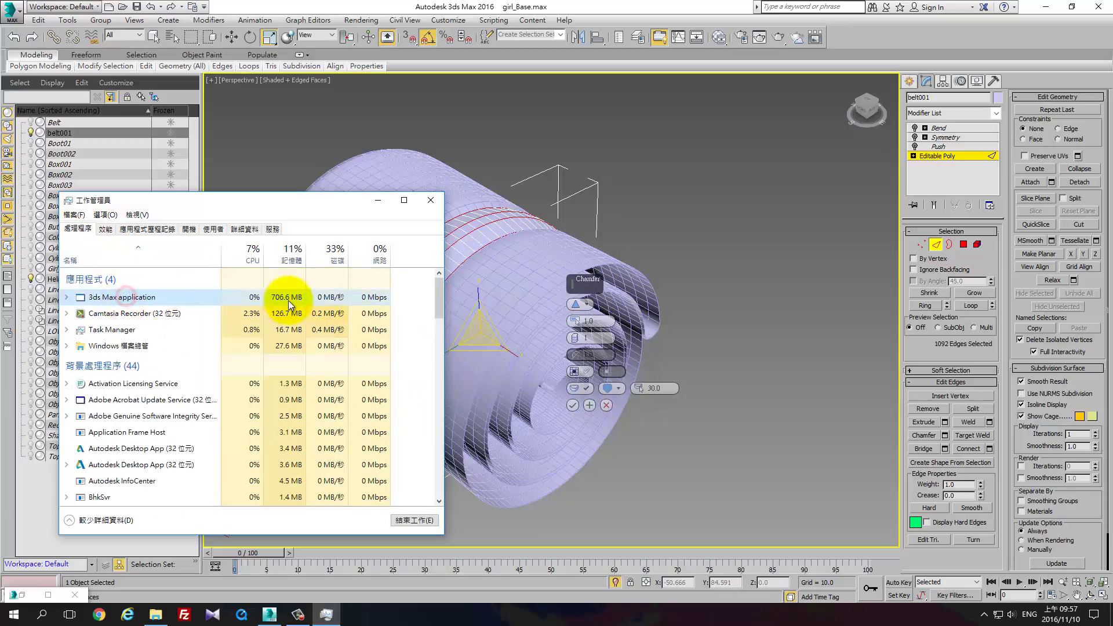
{"action": "left_click", "coordinate": [378, 200]}
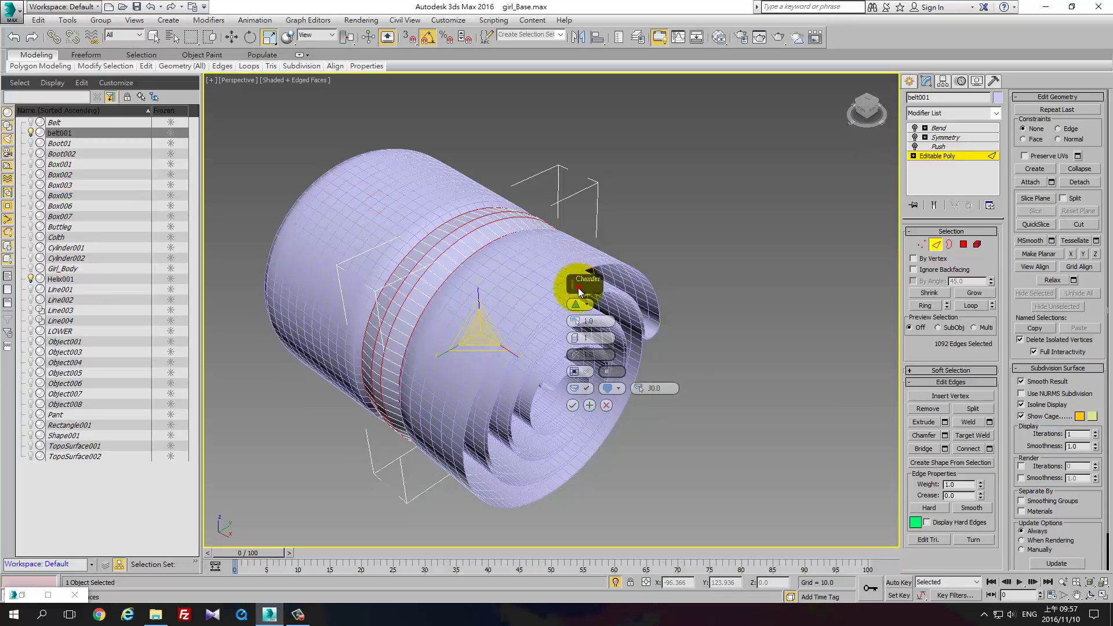
Set the belt edge-loop chamfer to 1 segment and apply it
{"action": "left_click_drag", "start_coordinate": [579, 288], "coordinate": [551, 271]}
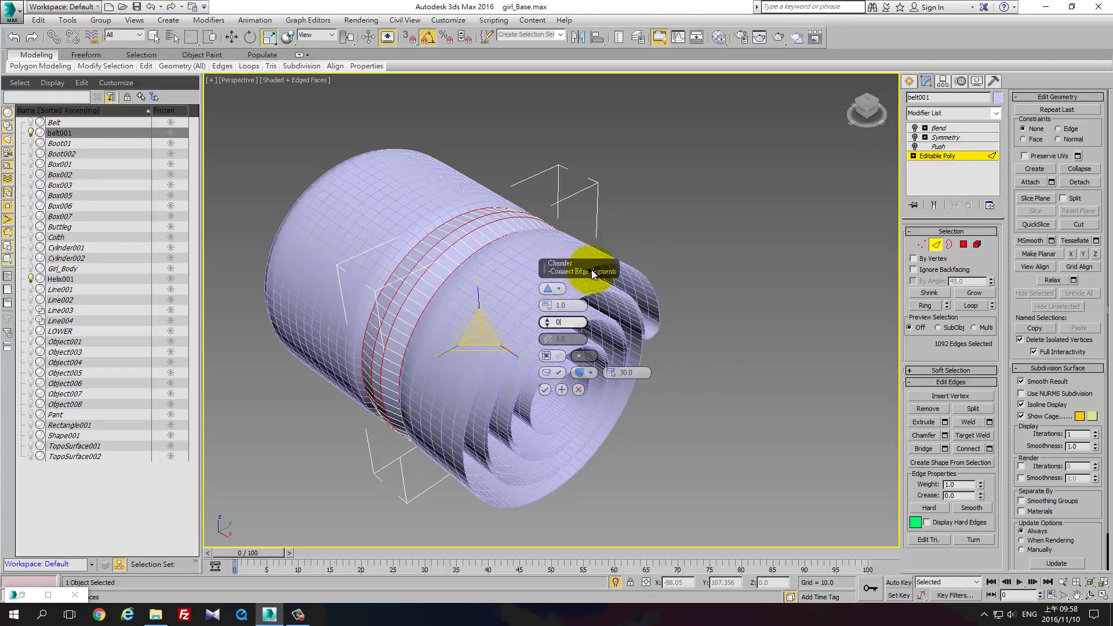
{"action": "key", "text": "BackSpace"}
{"action": "type", "text": "1"}
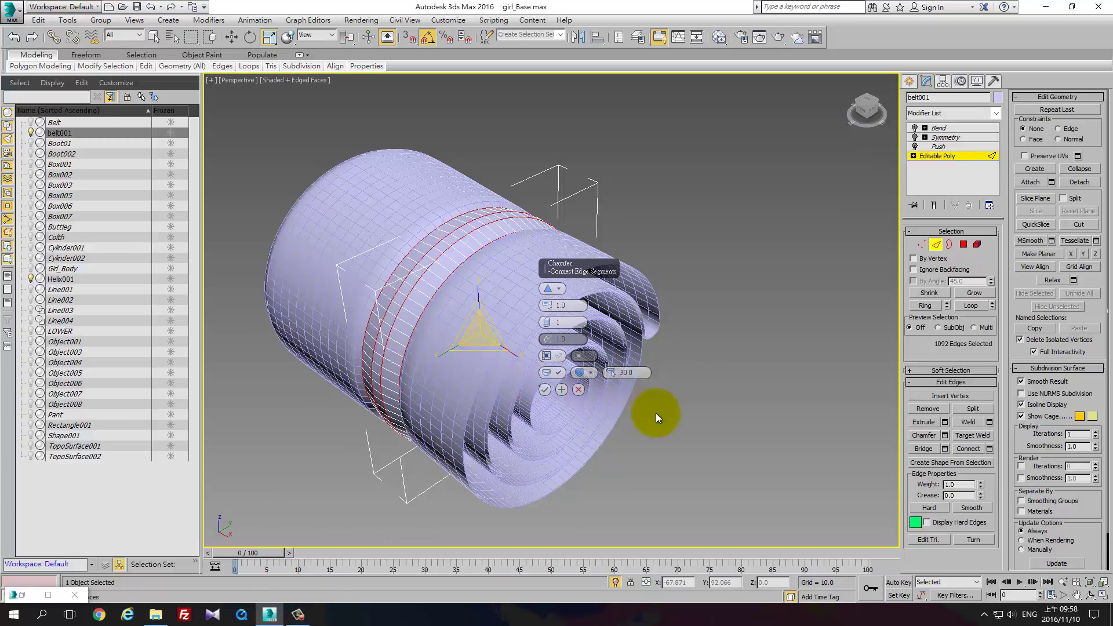
{"action": "left_click", "coordinate": [641, 404]}
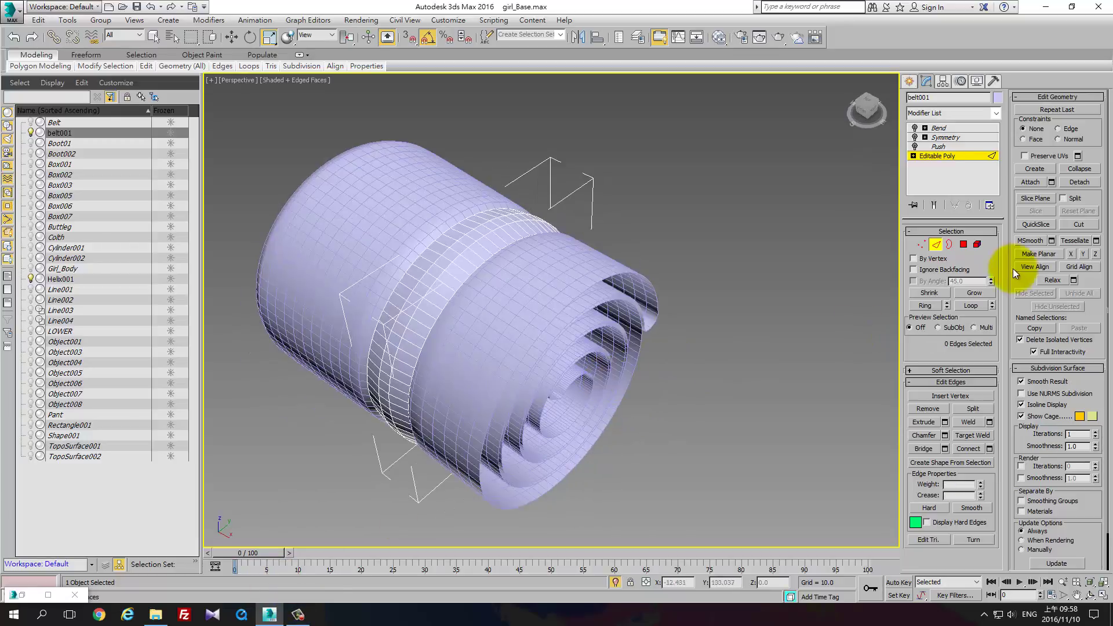
Select the belt band's edge ring and chamfer it interactively into parallel loops
{"action": "left_click", "coordinate": [936, 249]}
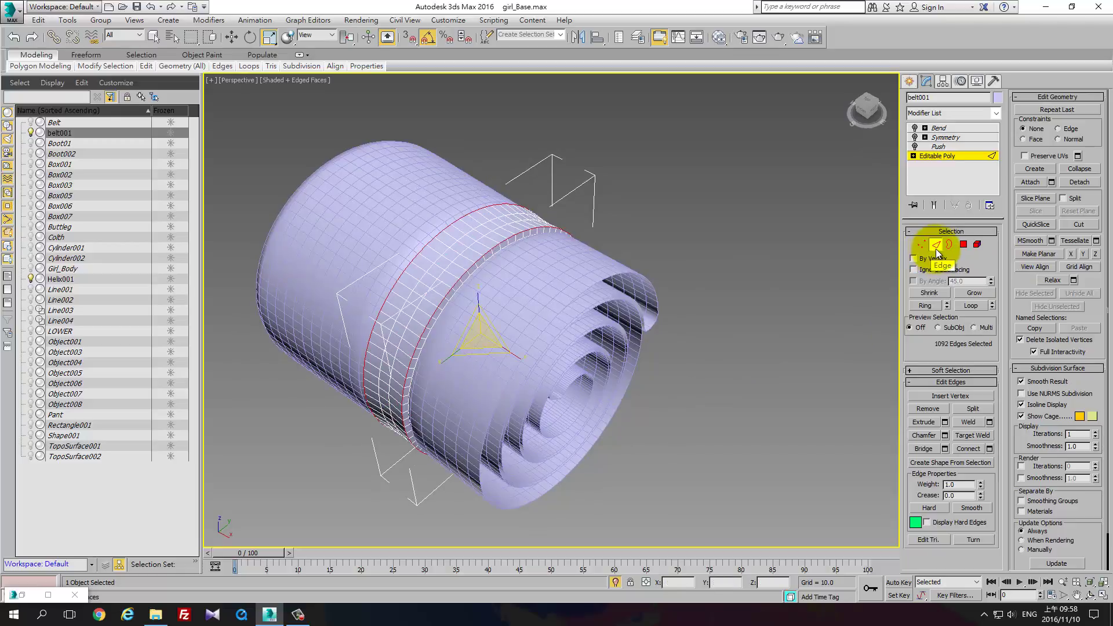
{"action": "left_click", "coordinate": [925, 435]}
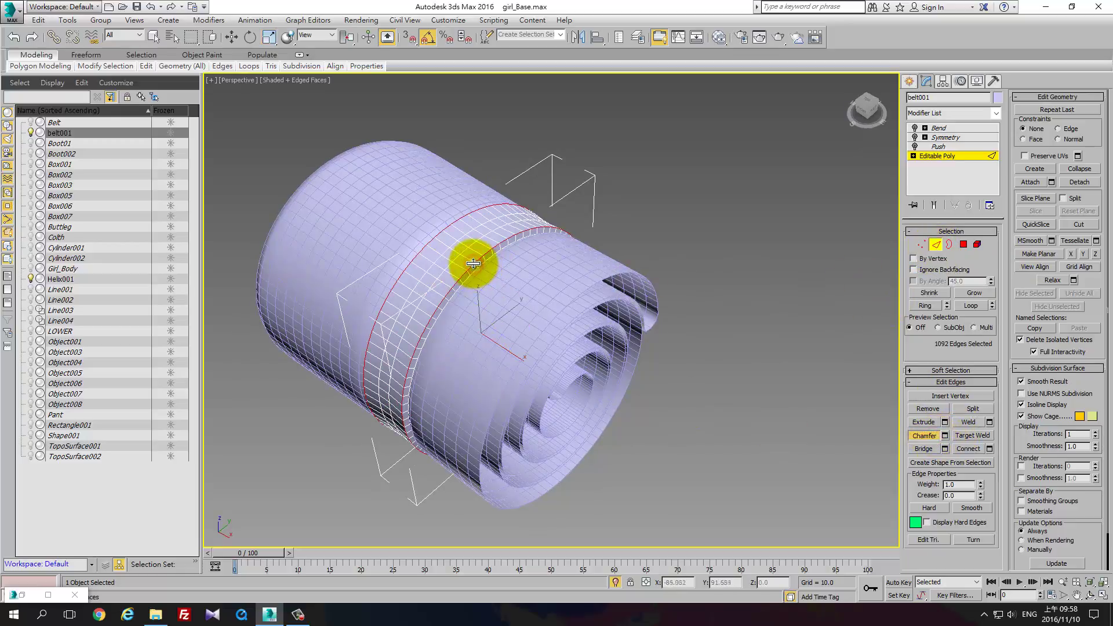
{"action": "left_click_drag", "start_coordinate": [477, 260], "coordinate": [491, 336]}
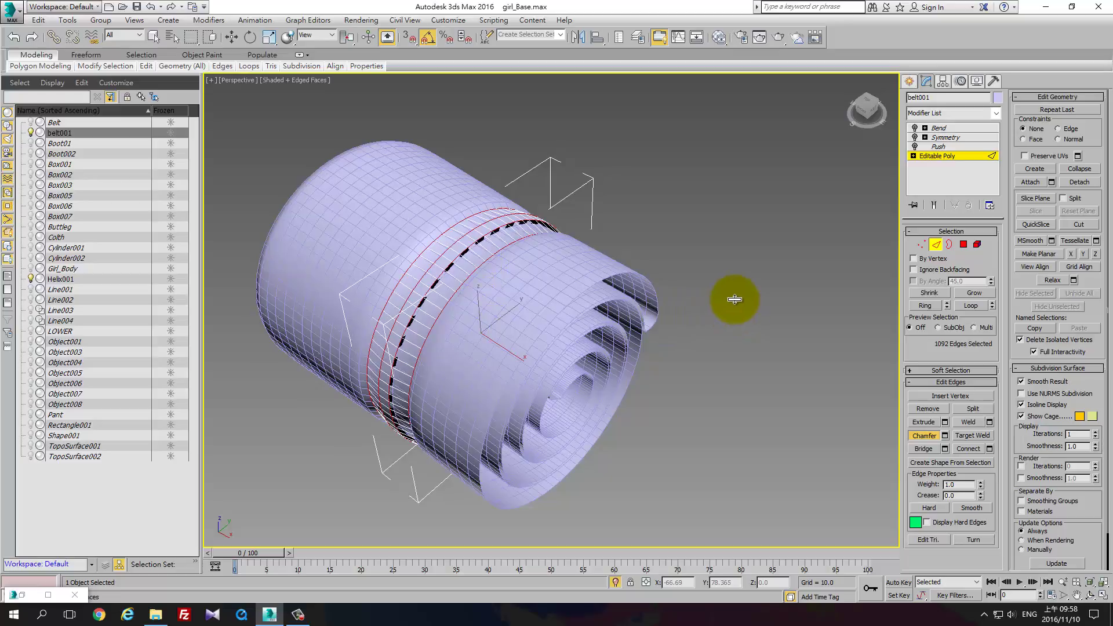
{"action": "right_click", "coordinate": [722, 312]}
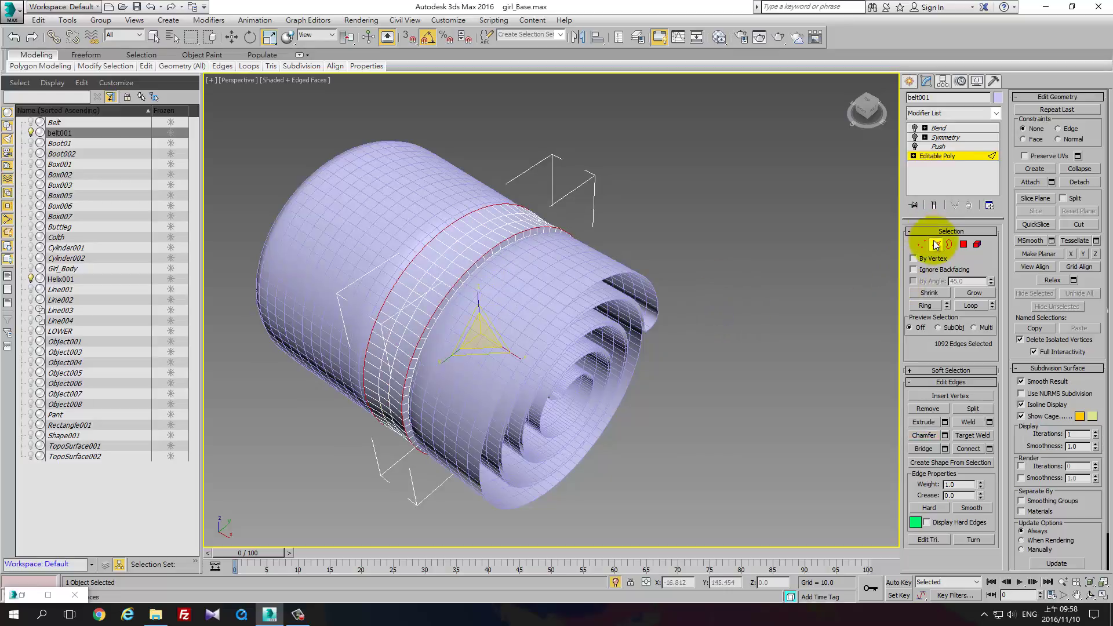
Apply a 0.05 edge chamfer amount, doubling the band to 2184 edges
{"action": "left_click", "coordinate": [945, 435]}
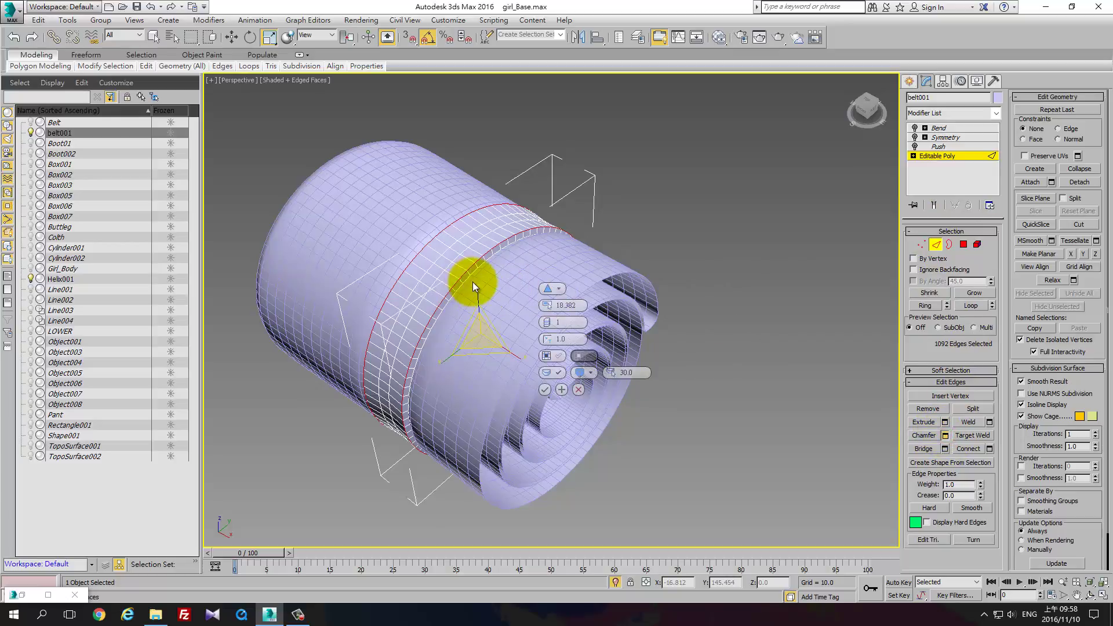
{"action": "left_click", "coordinate": [581, 306]}
{"action": "type", "text": "2"}
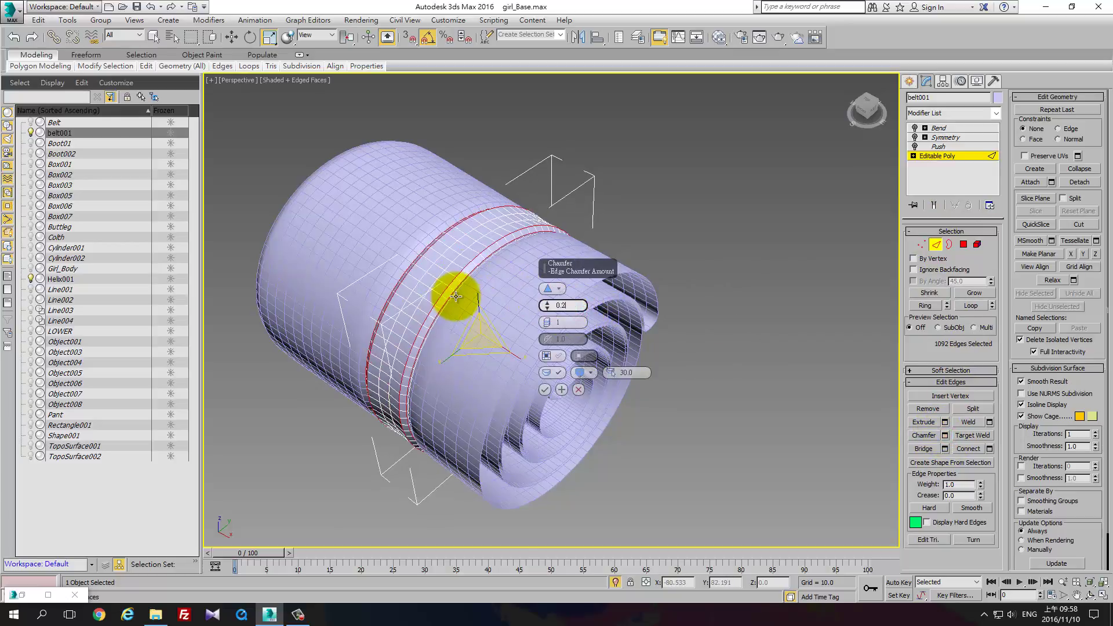
{"action": "type", "text": "1"}
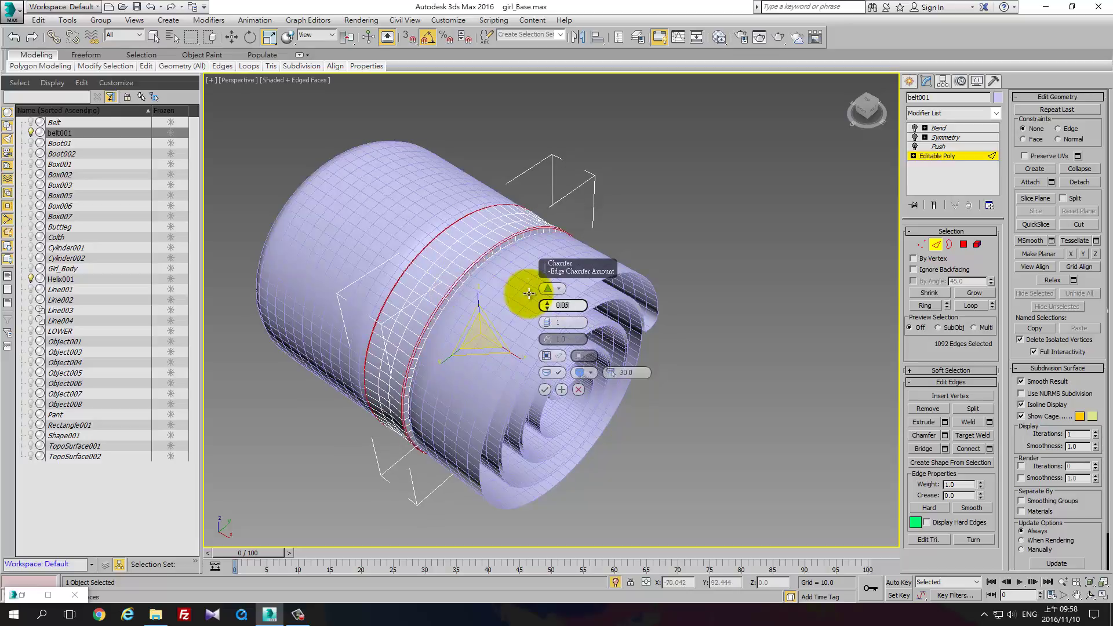
{"action": "left_click", "coordinate": [548, 392]}
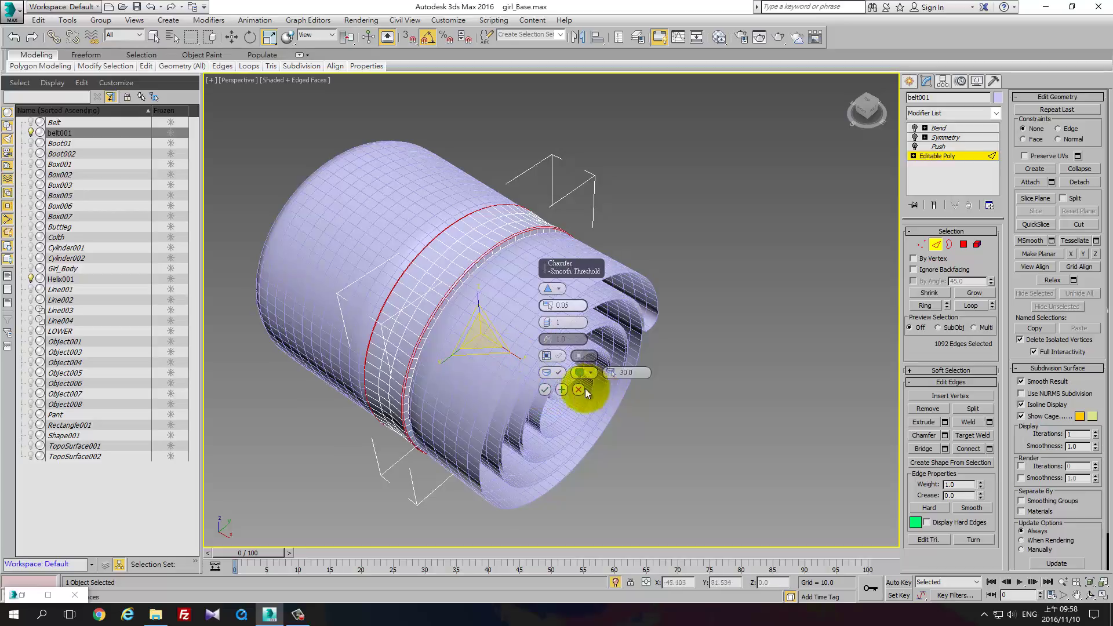
{"action": "left_click", "coordinate": [548, 391]}
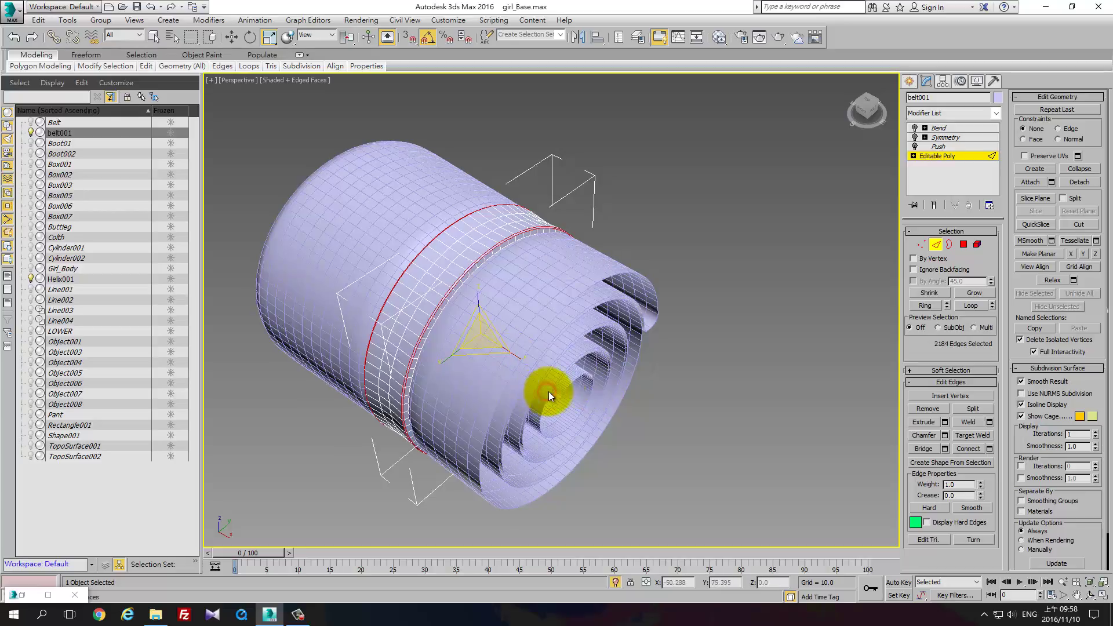
{"action": "middle_click_drag", "start_coordinate": [548, 392], "coordinate": [640, 364], "text": "alt"}
Exit Edge level and turn the belt's Push, Symmetry and Bend back on to preview it
{"action": "left_click", "coordinate": [937, 244]}
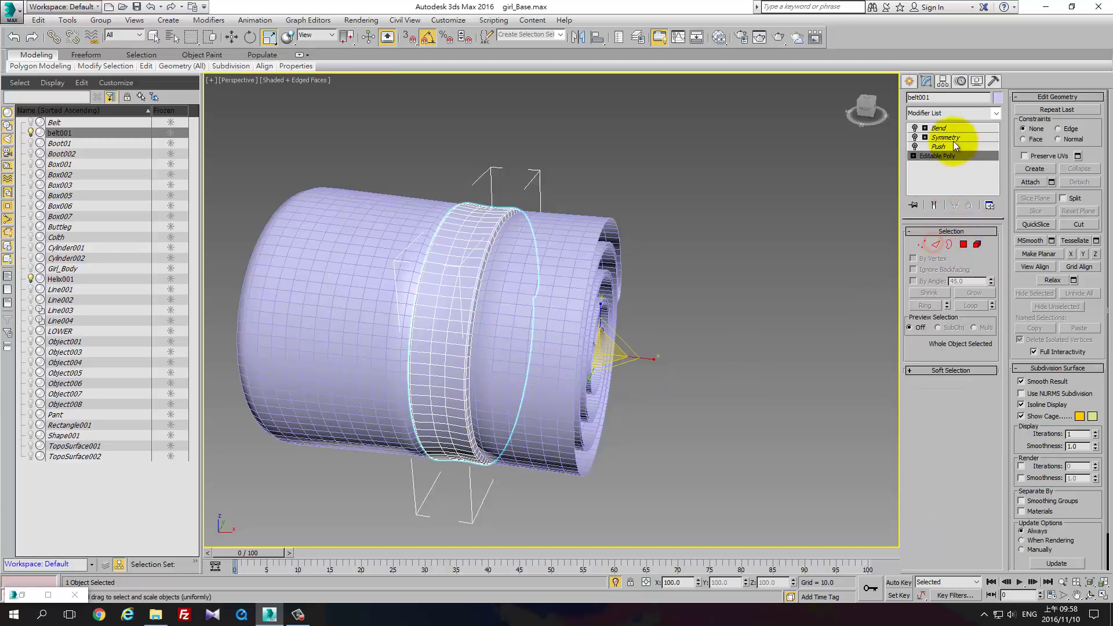
{"action": "left_click", "coordinate": [914, 146]}
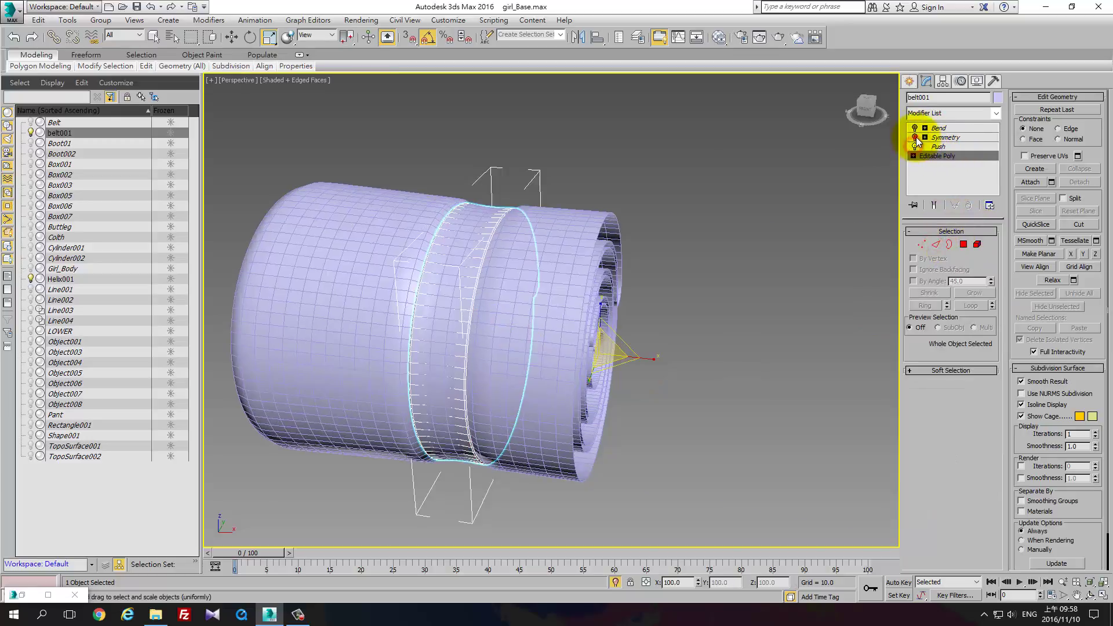
{"action": "left_click", "coordinate": [915, 137]}
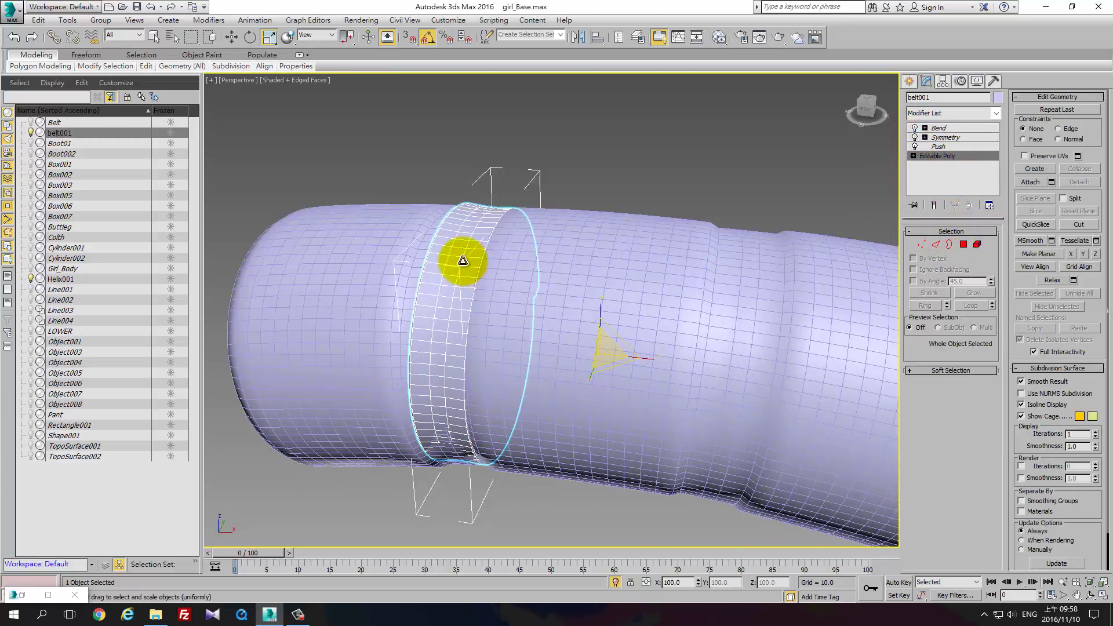
{"action": "scroll", "coordinate": [462, 260], "scroll_direction": "down", "scroll_amount": 3}
{"action": "left_click", "coordinate": [559, 139]}
{"action": "scroll", "coordinate": [615, 294], "scroll_direction": "up", "scroll_amount": 1}
{"action": "scroll", "coordinate": [623, 303], "scroll_direction": "up", "scroll_amount": 3}
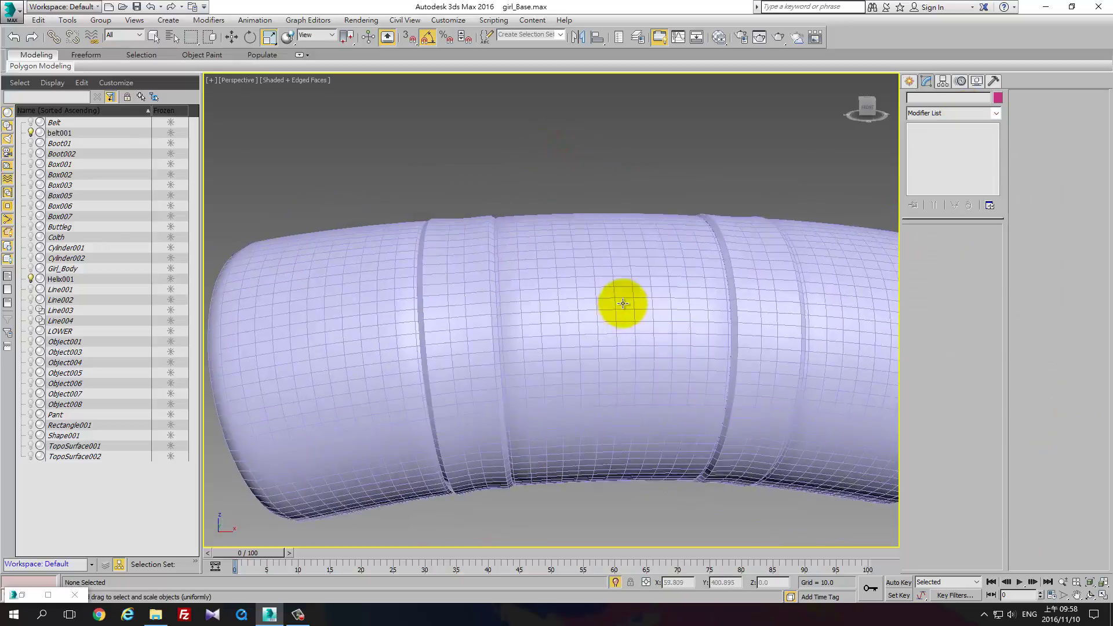
Reselect the belt and inspect it bent around the roll from several angles
{"action": "left_click", "coordinate": [452, 300]}
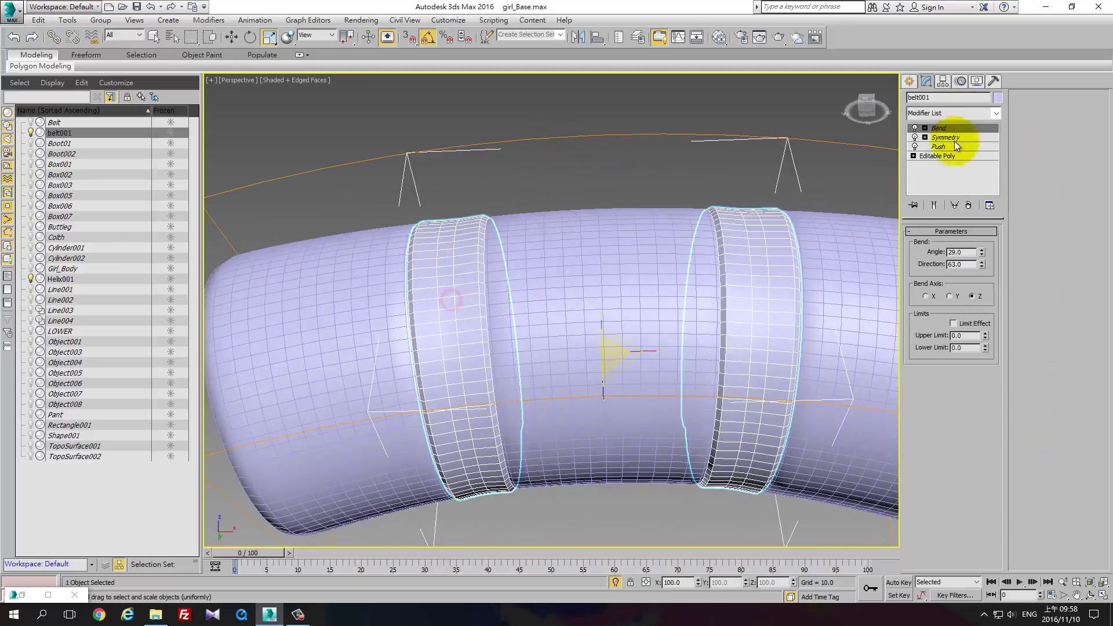
{"action": "mouse_move", "coordinate": [838, 209]}
{"action": "middle_mouse_down", "text": "alt"}
{"action": "mouse_move", "coordinate": [787, 242]}
{"action": "mouse_move", "coordinate": [798, 207]}
{"action": "mouse_move", "coordinate": [795, 244]}
{"action": "middle_mouse_up", "text": "alt"}
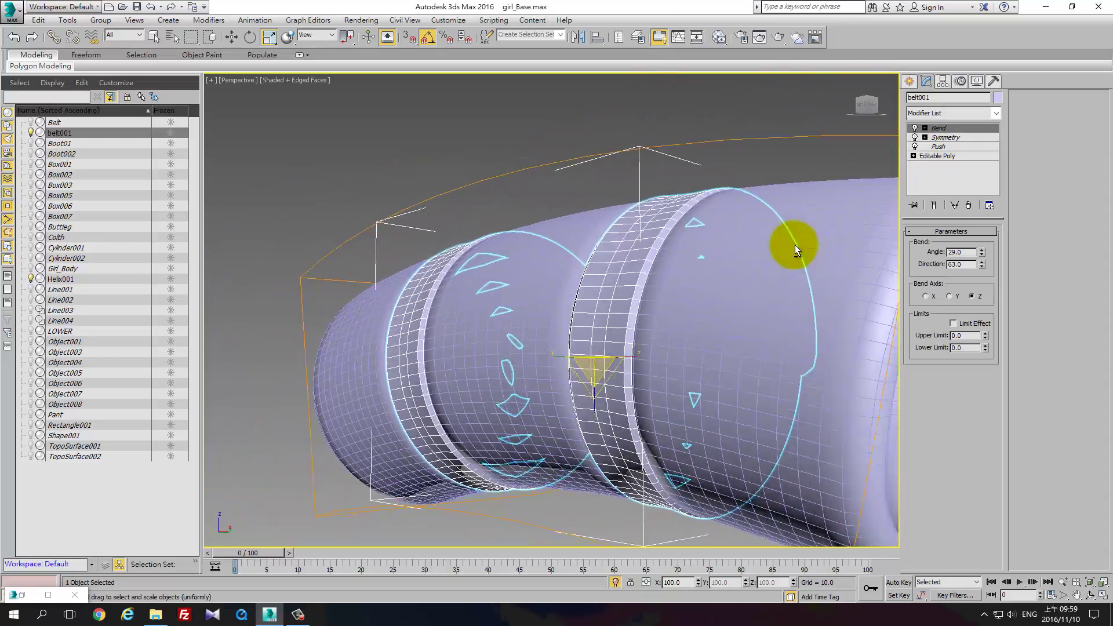
{"action": "scroll", "coordinate": [754, 253], "scroll_direction": "down", "scroll_amount": 3}
{"action": "scroll", "coordinate": [713, 258], "scroll_direction": "down", "scroll_amount": 3}
{"action": "mouse_move", "coordinate": [705, 255]}
{"action": "middle_mouse_down", "text": "alt"}
{"action": "mouse_move", "coordinate": [552, 261]}
{"action": "mouse_move", "coordinate": [641, 327]}
{"action": "mouse_move", "coordinate": [604, 251]}
{"action": "mouse_move", "coordinate": [802, 248]}
{"action": "mouse_move", "coordinate": [725, 251]}
{"action": "mouse_move", "coordinate": [728, 225]}
{"action": "middle_mouse_up", "text": "alt"}
{"action": "left_click", "coordinate": [806, 247]}
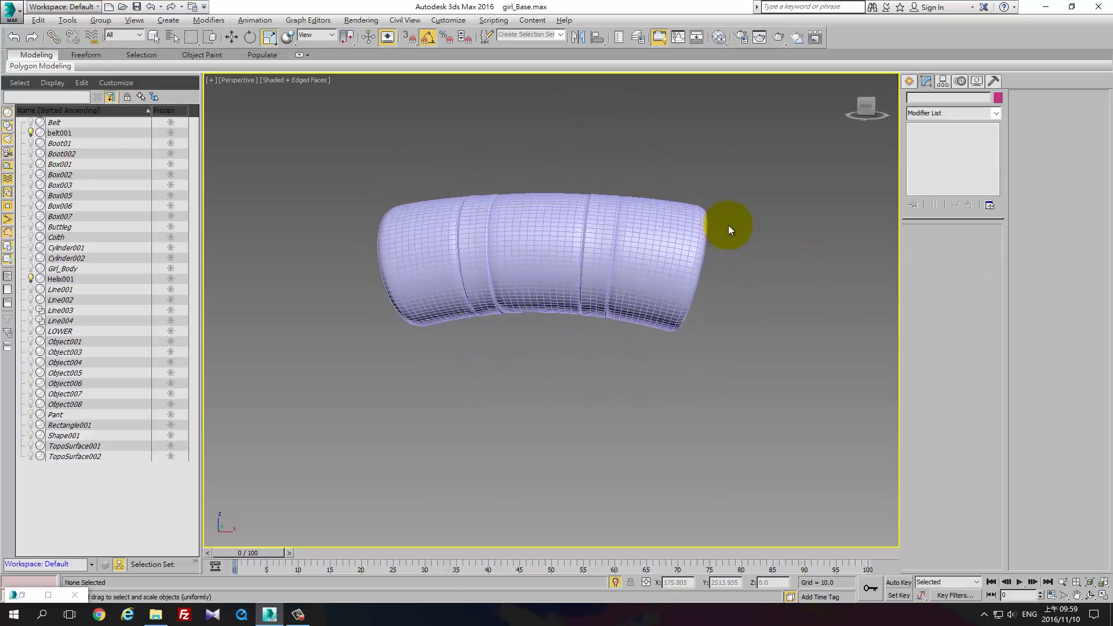
{"action": "scroll", "coordinate": [596, 258], "scroll_direction": "up", "scroll_amount": 3}
{"action": "left_click", "coordinate": [598, 250]}
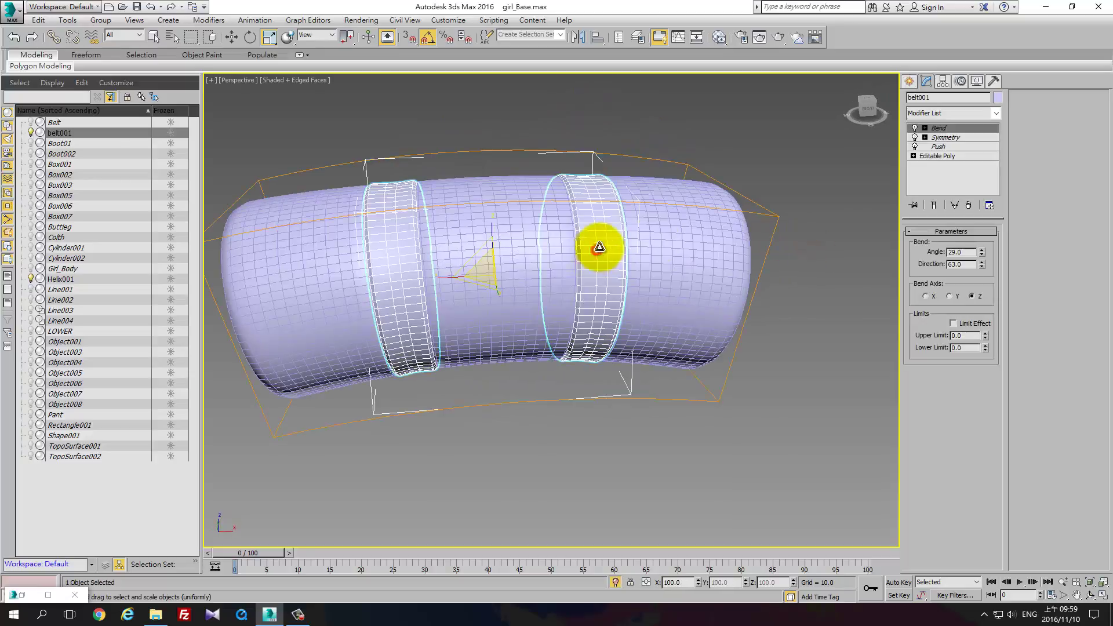
Select Helix001 and disable its Bend, Symmetry and Push so the roll straightens
{"action": "left_click", "coordinate": [909, 81]}
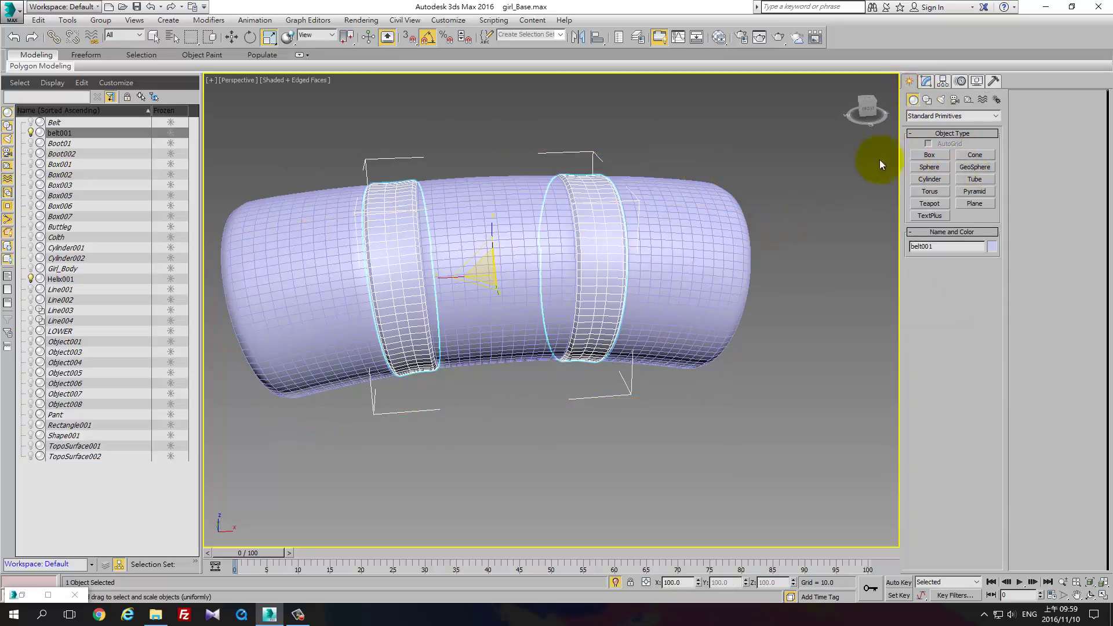
{"action": "left_click", "coordinate": [532, 193]}
{"action": "left_click", "coordinate": [926, 81]}
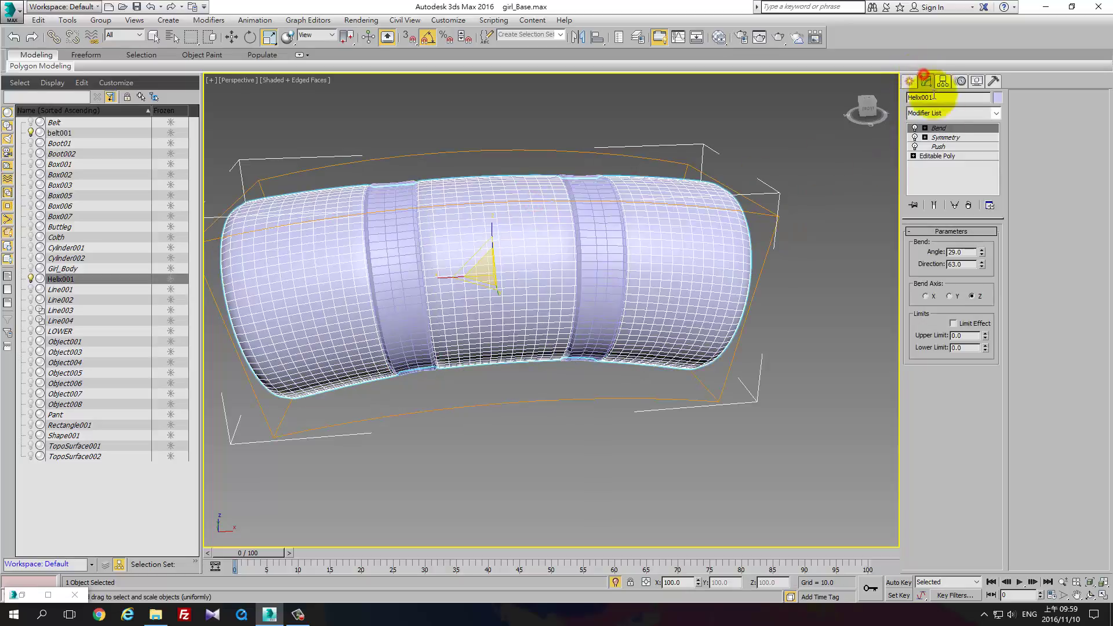
{"action": "left_click", "coordinate": [915, 127]}
{"action": "left_click", "coordinate": [915, 146]}
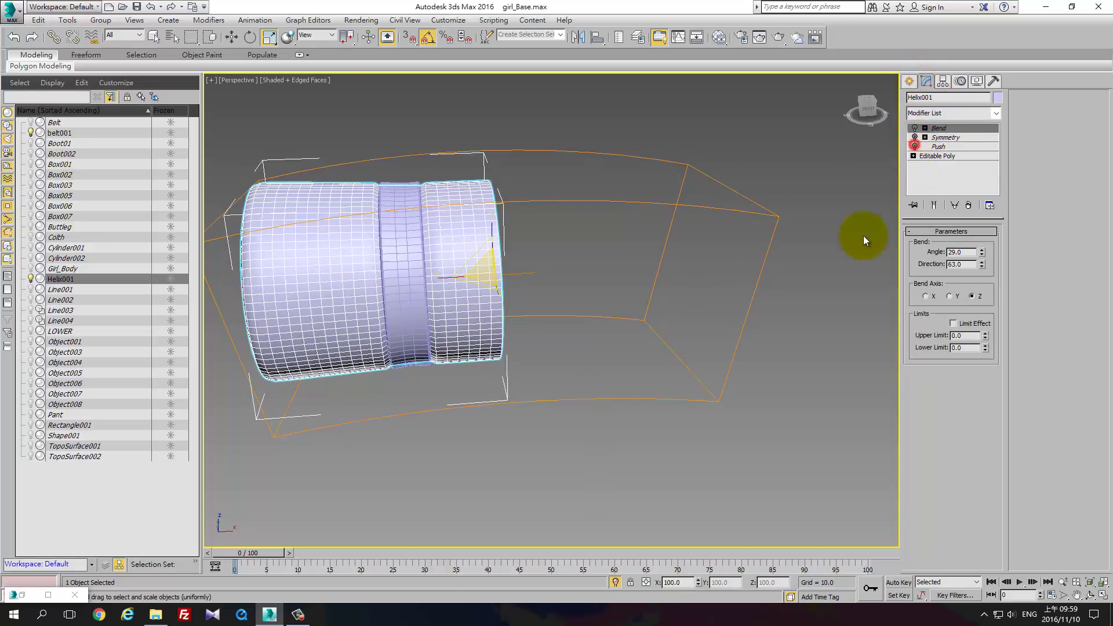
Reselect belt001 at its base Editable Poly and bring up the Standard Primitives list
{"action": "left_click", "coordinate": [457, 262]}
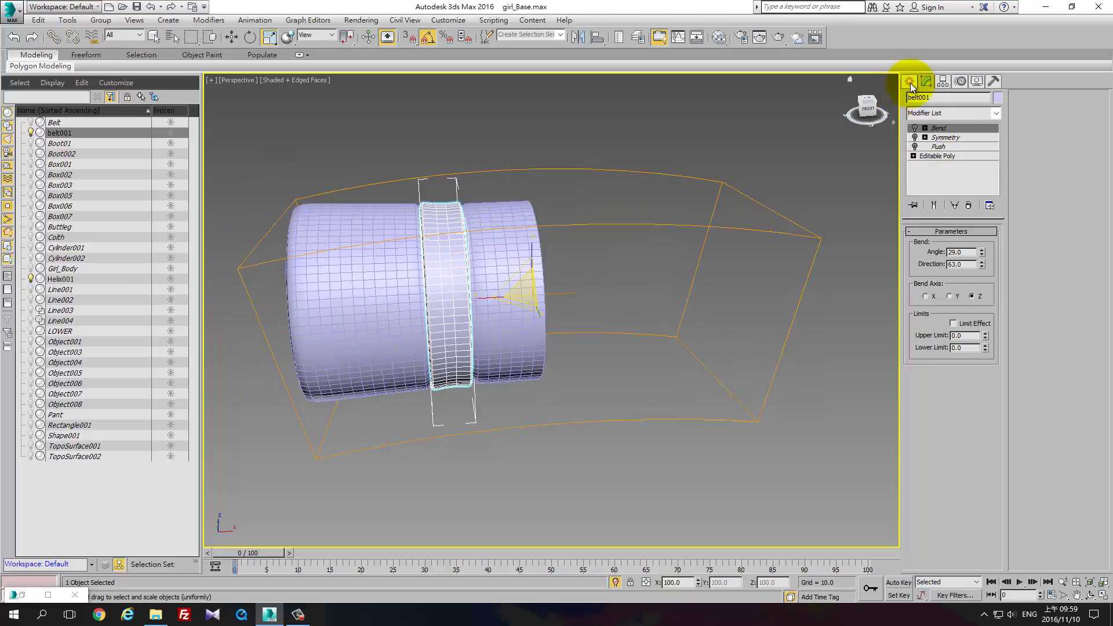
{"action": "left_click", "coordinate": [944, 157]}
{"action": "left_click", "coordinate": [909, 81]}
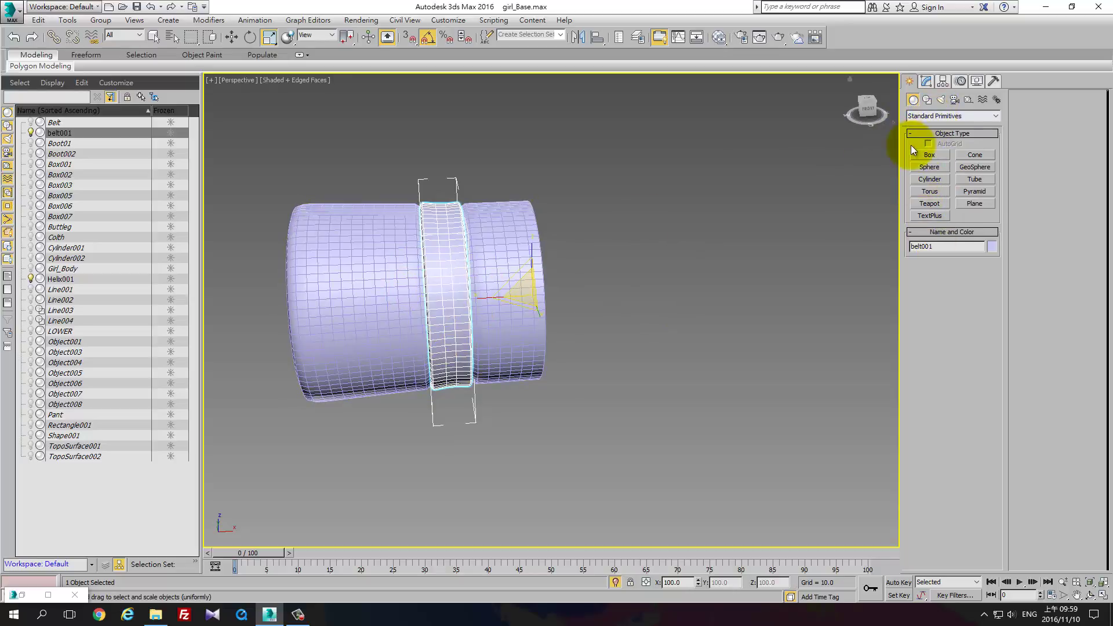
Draw a small Rectangle002 in the Front view and round its corners to radius 0.73
{"action": "left_click", "coordinate": [927, 102]}
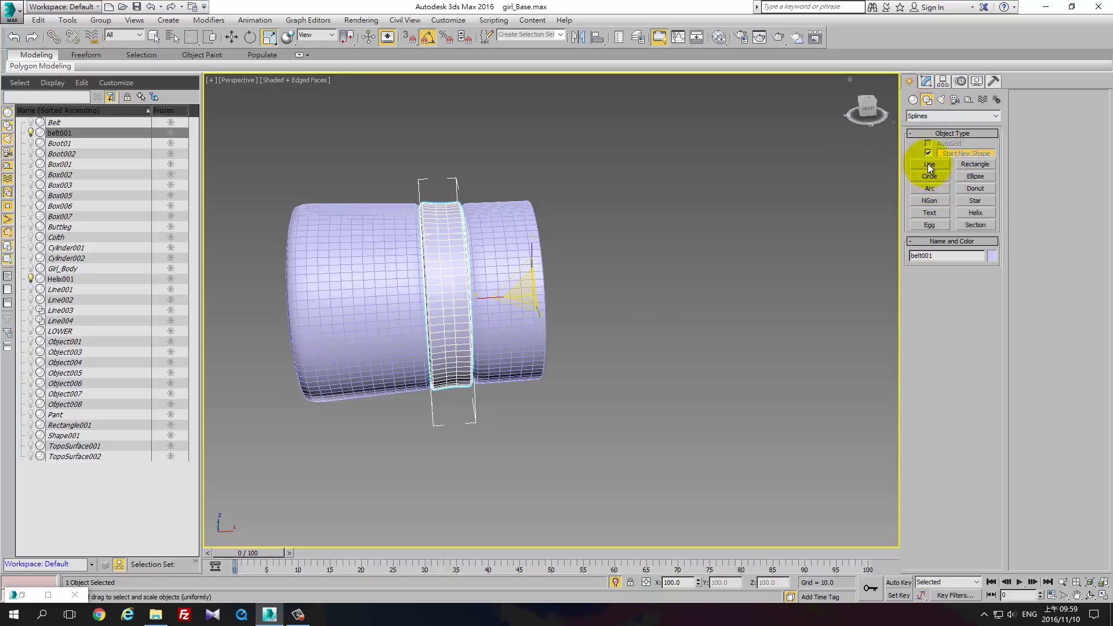
{"action": "key", "text": "alt+w"}
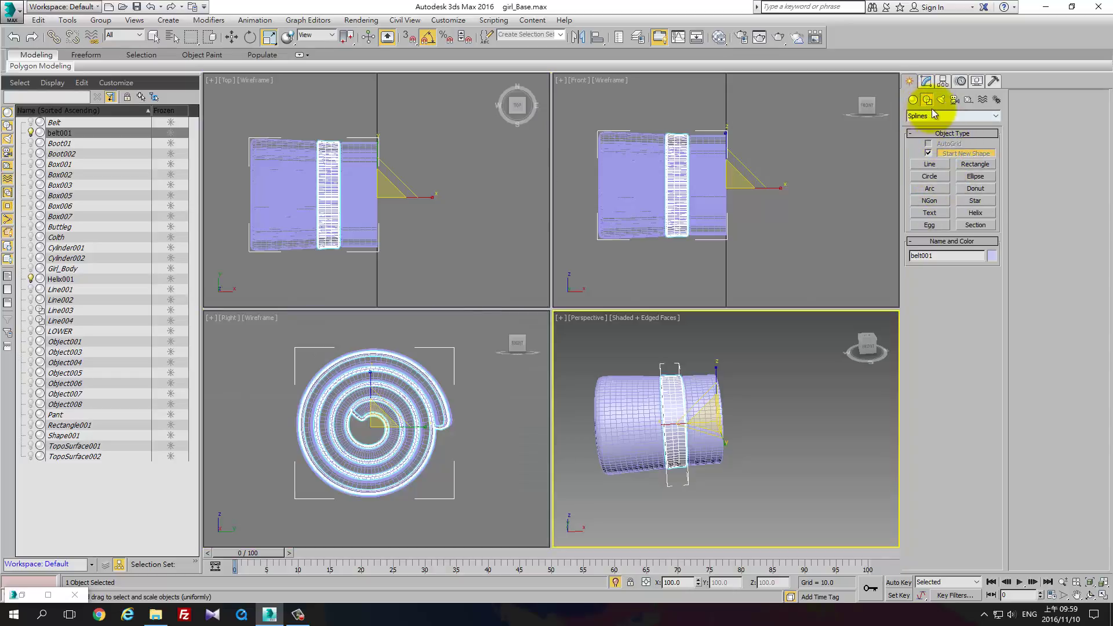
{"action": "left_click", "coordinate": [980, 167]}
{"action": "scroll", "coordinate": [628, 207], "scroll_direction": "up", "scroll_amount": 3}
{"action": "scroll", "coordinate": [641, 182], "scroll_direction": "up", "scroll_amount": 2}
{"action": "mouse_move", "coordinate": [745, 178]}
{"action": "left_mouse_down"}
{"action": "mouse_move", "coordinate": [778, 180]}
{"action": "mouse_move", "coordinate": [773, 209]}
{"action": "mouse_move", "coordinate": [795, 227]}
{"action": "left_mouse_up"}
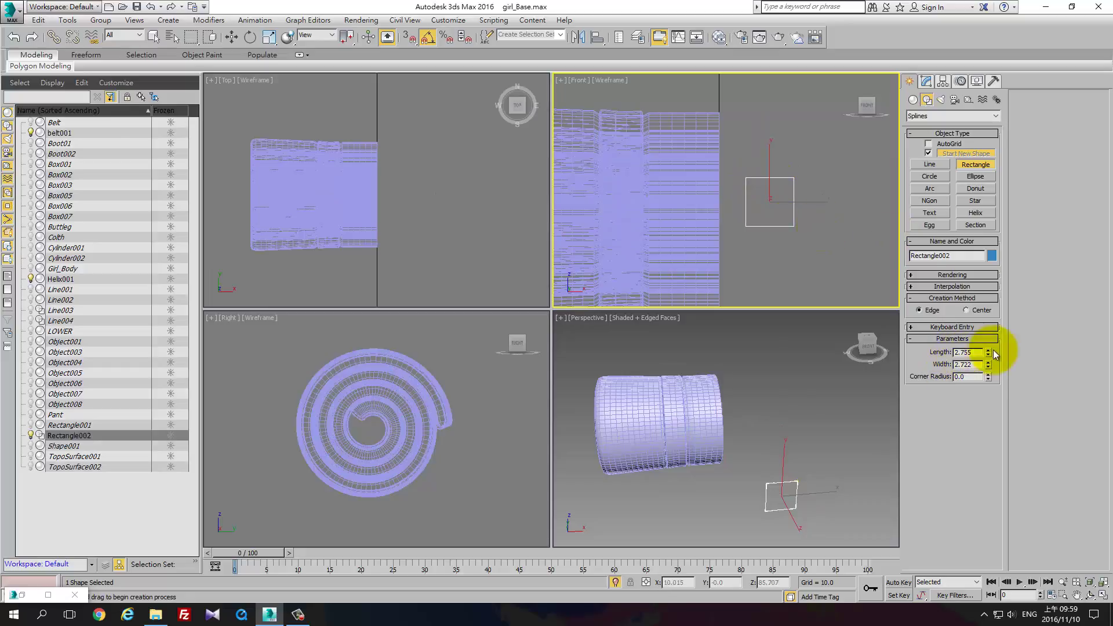
{"action": "left_click_drag", "start_coordinate": [988, 378], "coordinate": [984, 331]}
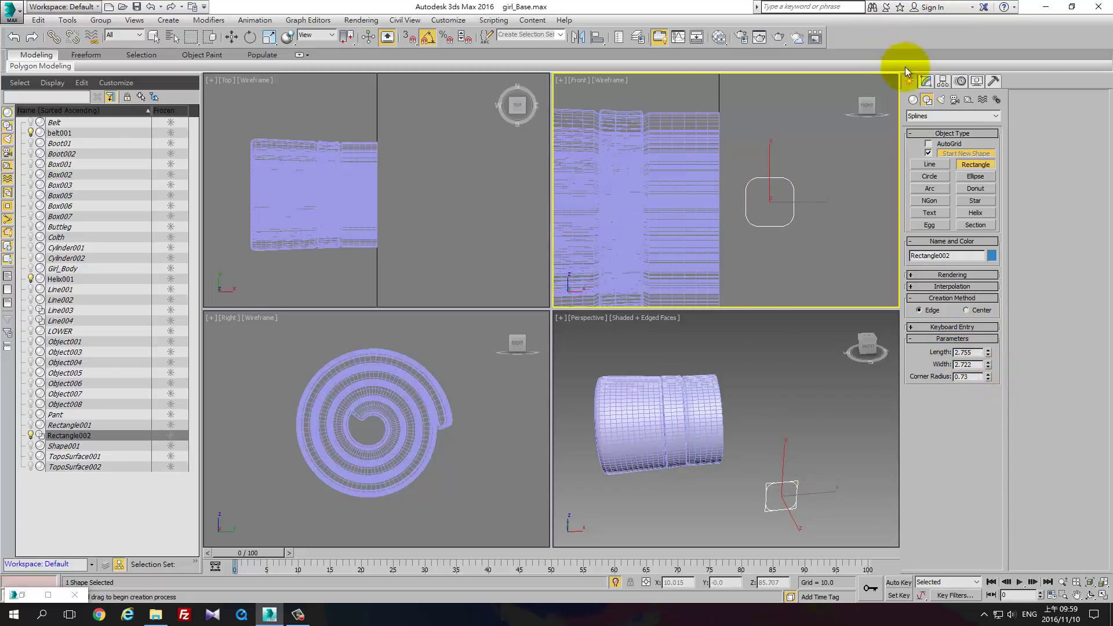
Enable viewport rendering for the rectangle with a 0.25 thickness
{"action": "left_click", "coordinate": [926, 81]}
{"action": "right_click", "coordinate": [830, 201]}
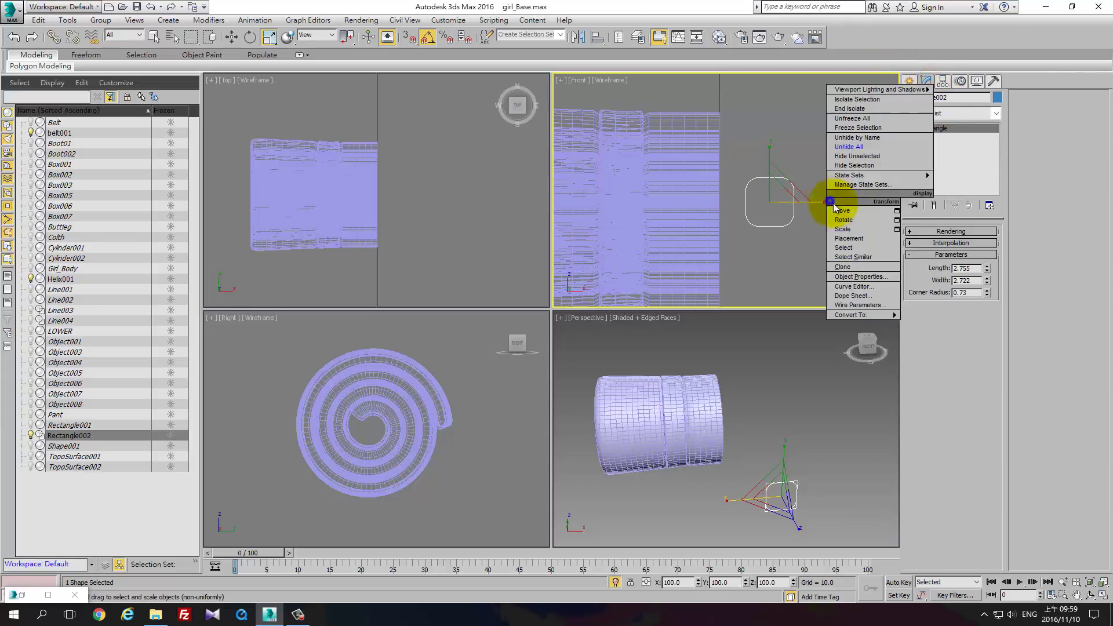
{"action": "left_click", "coordinate": [958, 226]}
{"action": "left_click", "coordinate": [949, 233]}
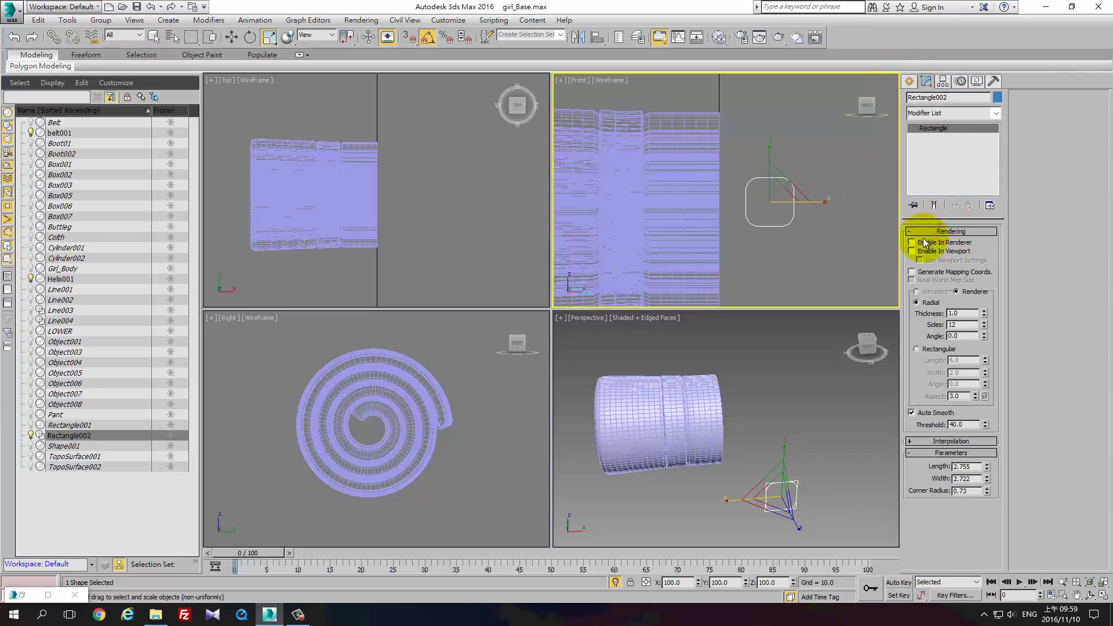
{"action": "left_click", "coordinate": [933, 252]}
{"action": "left_click_drag", "start_coordinate": [984, 317], "coordinate": [985, 357]}
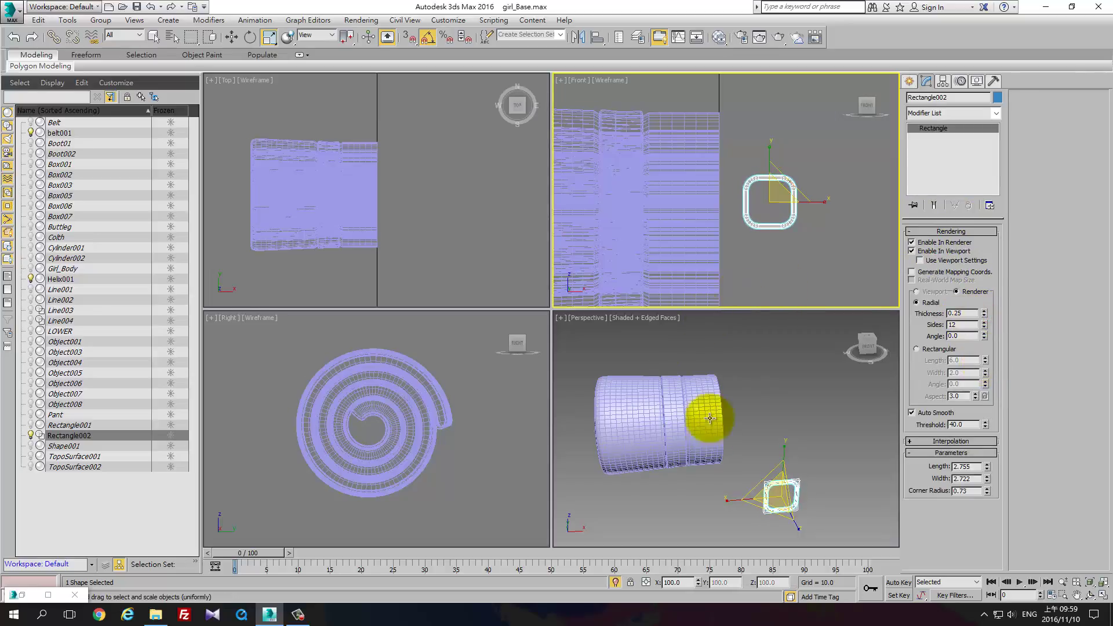
{"action": "key", "text": "w"}
{"action": "right_click", "coordinate": [754, 440]}
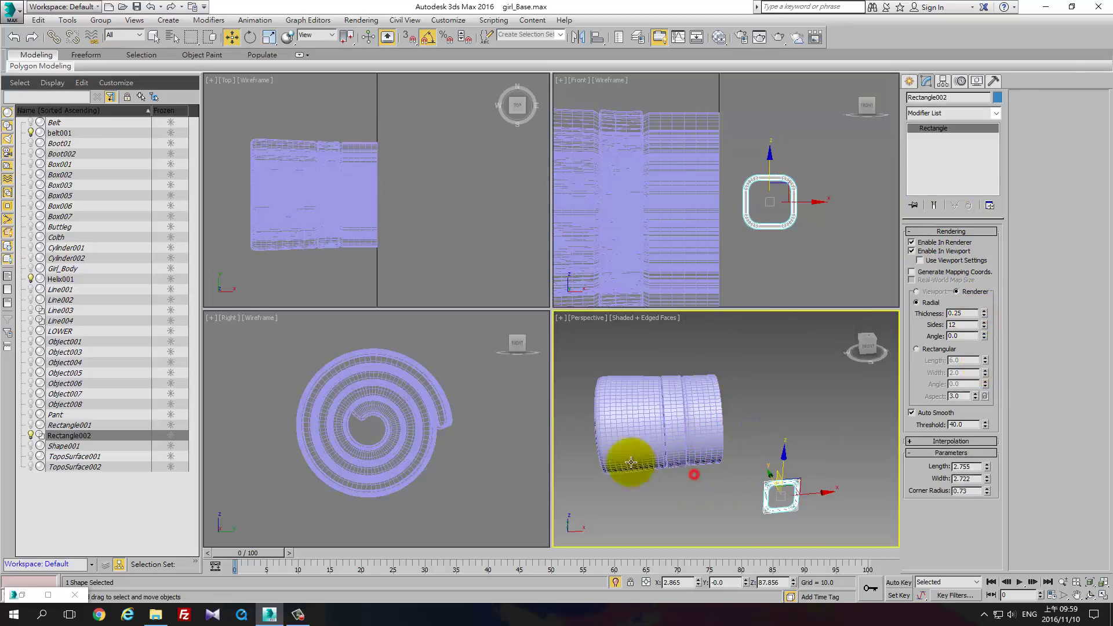
Move Rectangle002 beside the roll and tilt it about 45 degrees in the side view
{"action": "scroll", "coordinate": [296, 298], "scroll_direction": "down", "scroll_amount": 3}
{"action": "scroll", "coordinate": [299, 399], "scroll_direction": "down", "scroll_amount": 5}
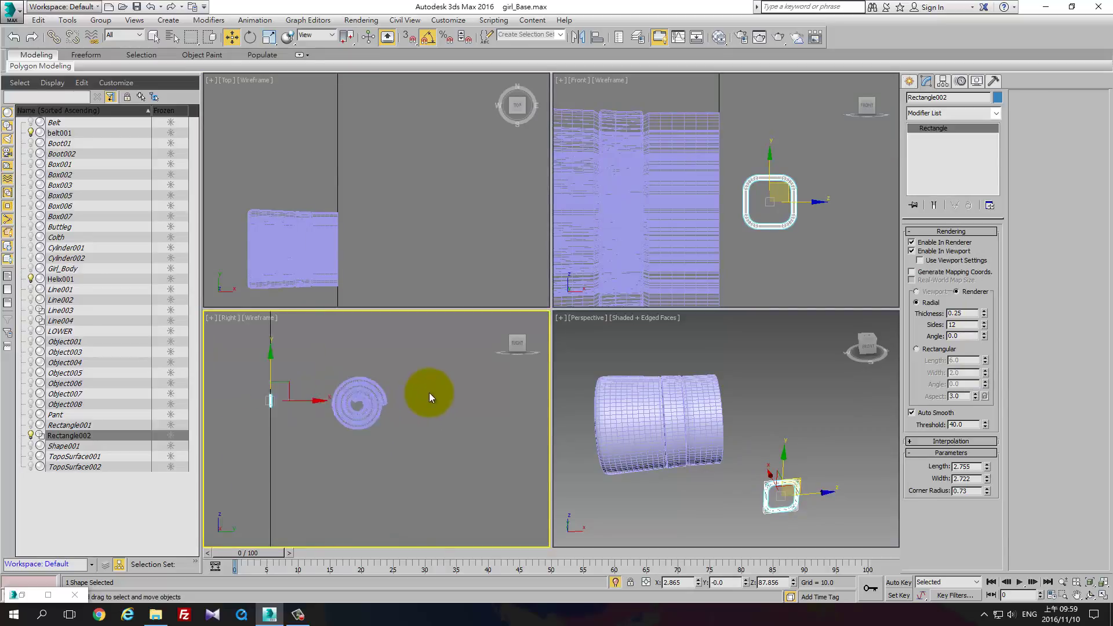
{"action": "left_click_drag", "start_coordinate": [247, 403], "coordinate": [406, 407]}
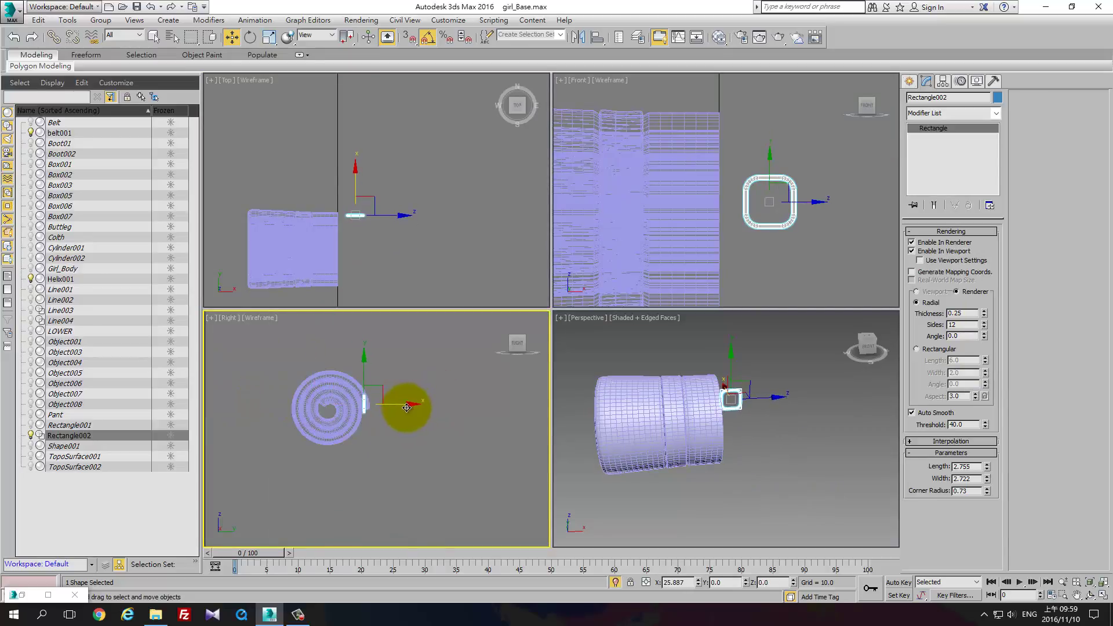
{"action": "scroll", "coordinate": [419, 394], "scroll_direction": "up", "scroll_amount": 2}
{"action": "scroll", "coordinate": [408, 400], "scroll_direction": "up", "scroll_amount": 2}
{"action": "scroll", "coordinate": [398, 430], "scroll_direction": "up", "scroll_amount": 2}
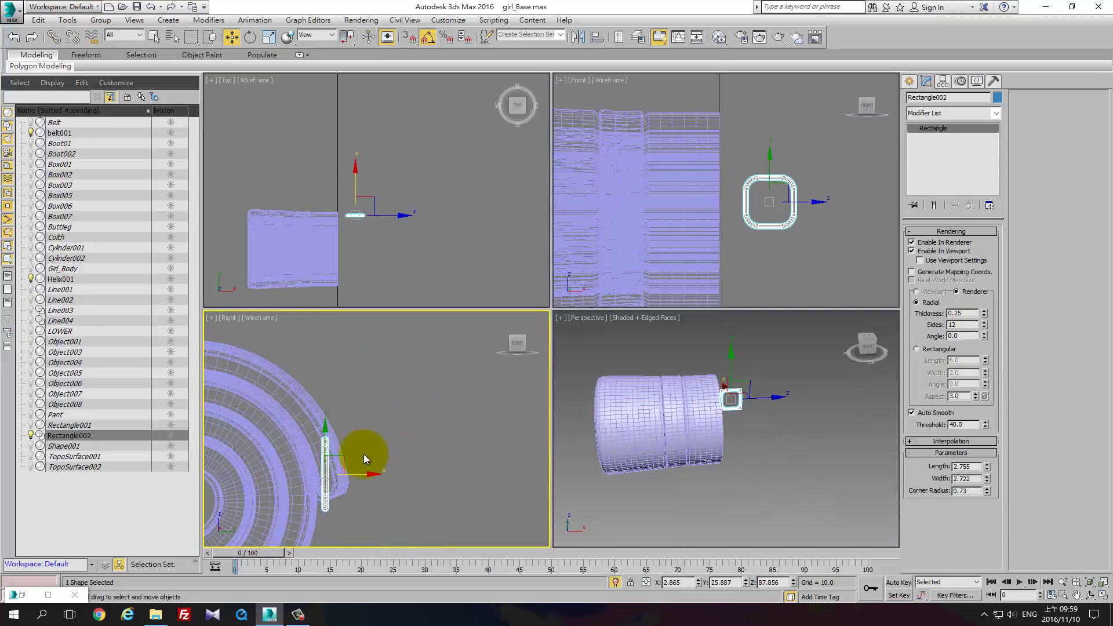
{"action": "key", "text": "e"}
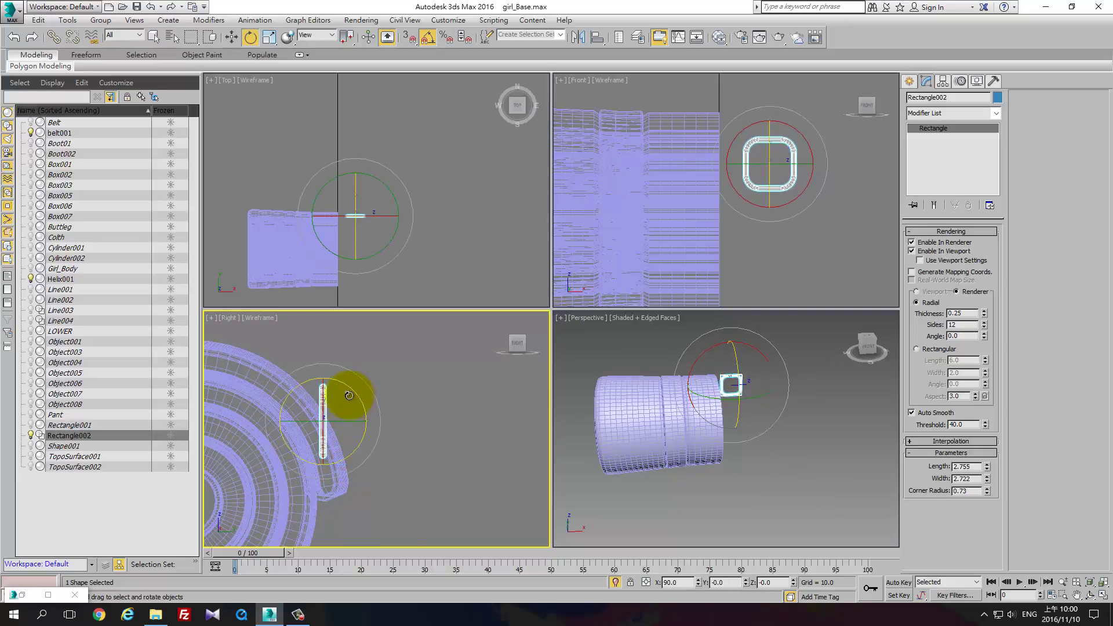
{"action": "mouse_move", "coordinate": [357, 396]}
{"action": "left_mouse_down"}
{"action": "mouse_move", "coordinate": [340, 370]}
{"action": "mouse_move", "coordinate": [336, 379]}
{"action": "left_mouse_up"}
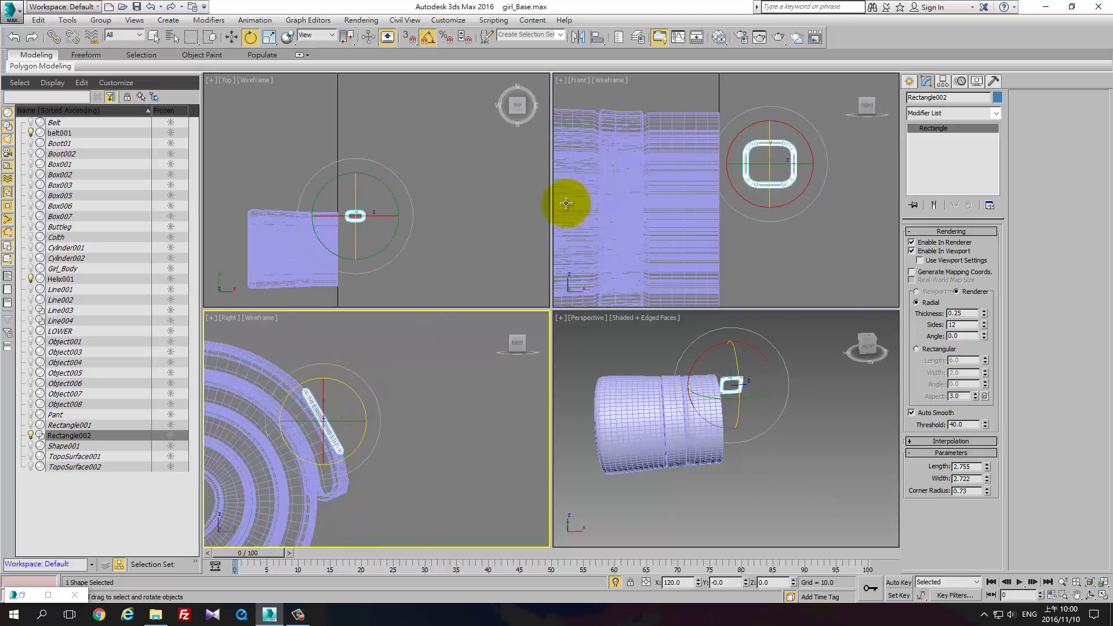
Rotate the rectangle further to match the roll's curve and slide it left onto the belt strap
{"action": "left_click", "coordinate": [749, 185]}
{"action": "key", "text": "F3"}
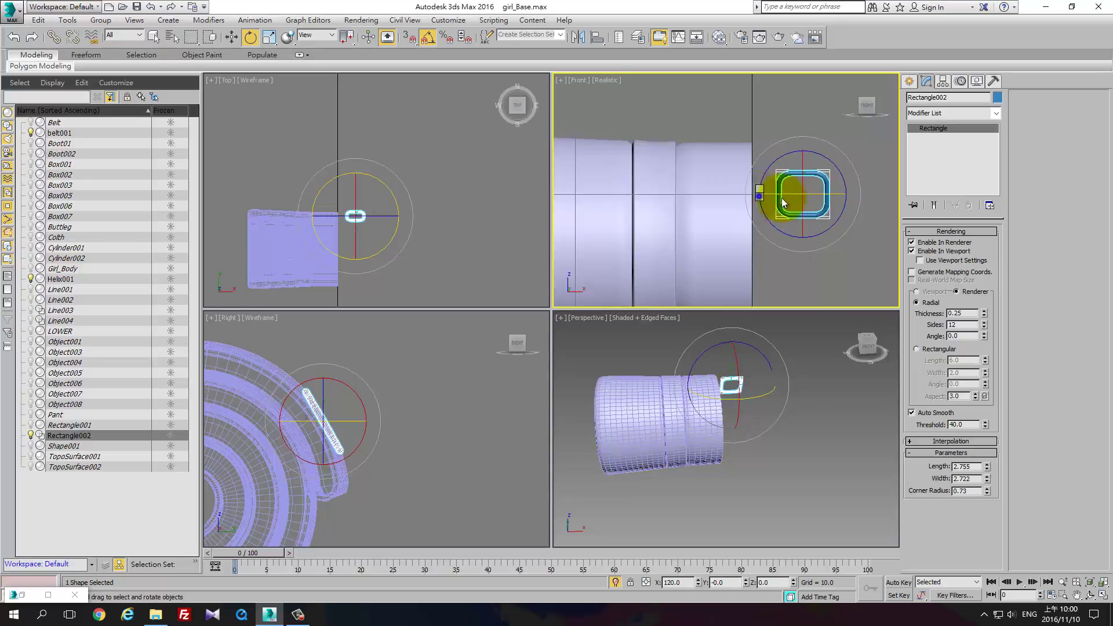
{"action": "right_click", "coordinate": [756, 194]}
{"action": "left_click", "coordinate": [772, 206]}
{"action": "left_click_drag", "start_coordinate": [839, 199], "coordinate": [689, 207]}
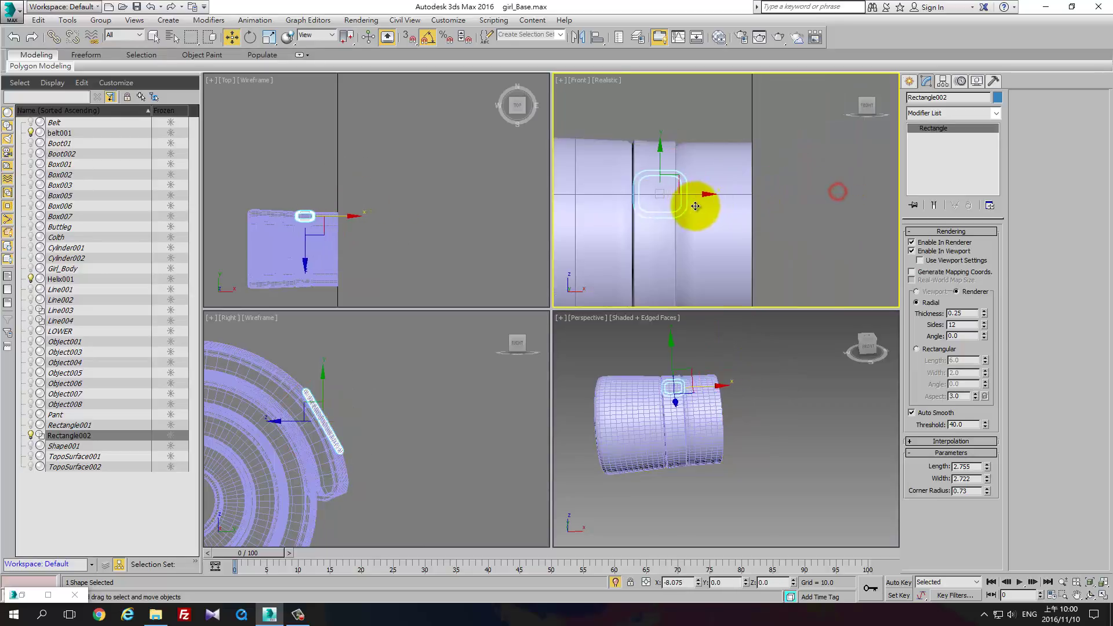
Orbit and zoom the Perspective view so the buckle faces the viewer
{"action": "left_click", "coordinate": [340, 420]}
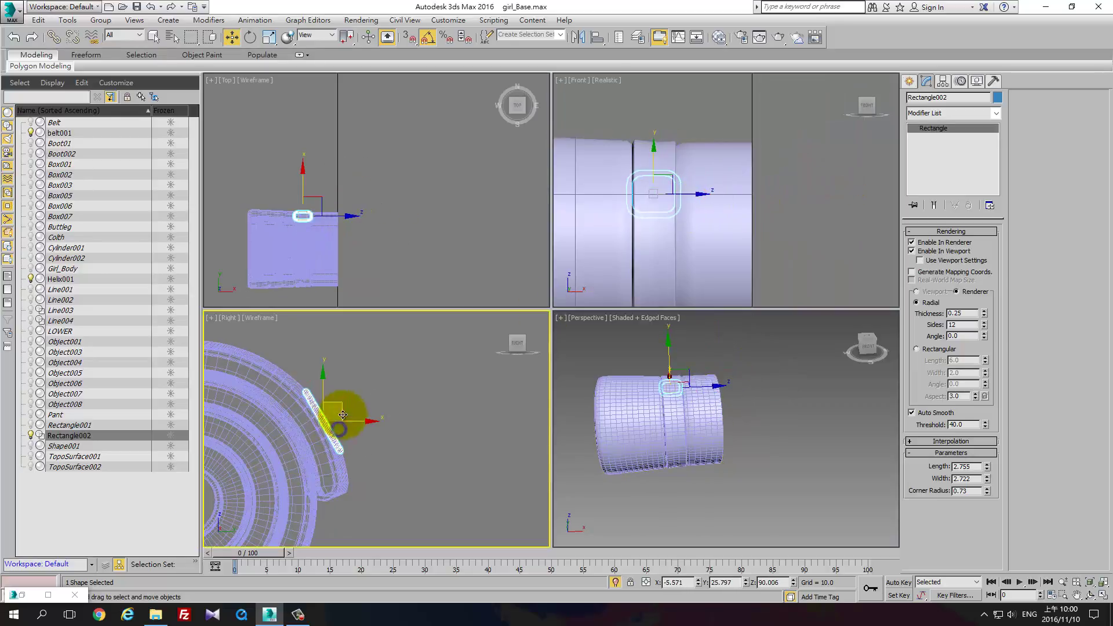
{"action": "middle_click_drag", "start_coordinate": [772, 383], "coordinate": [726, 407], "text": "alt"}
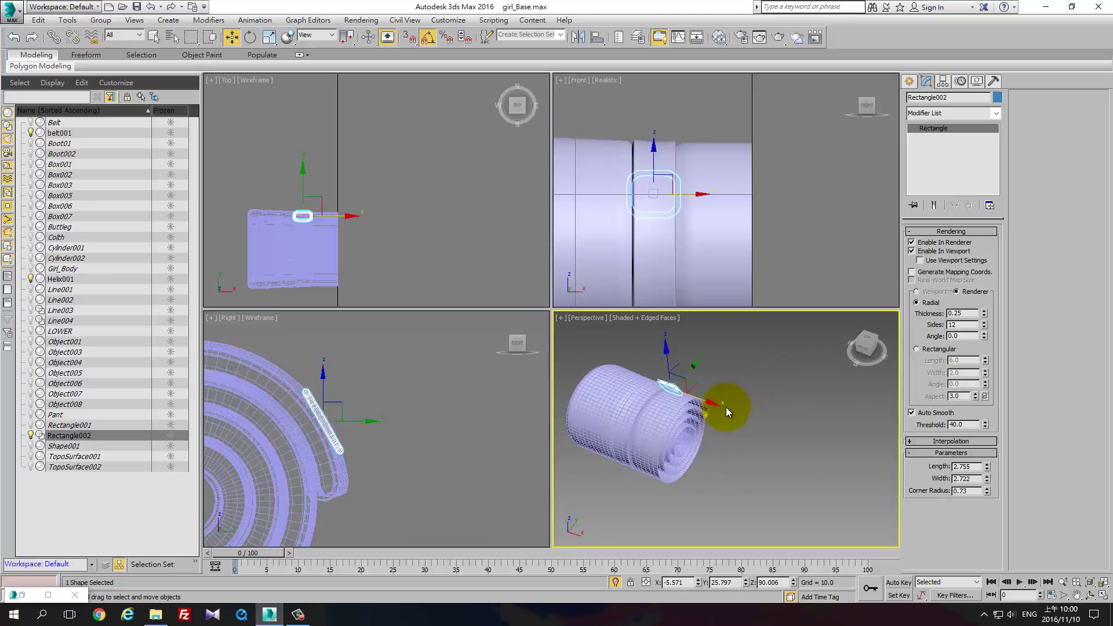
{"action": "key", "text": "alt+w"}
{"action": "key", "text": "alt+w"}
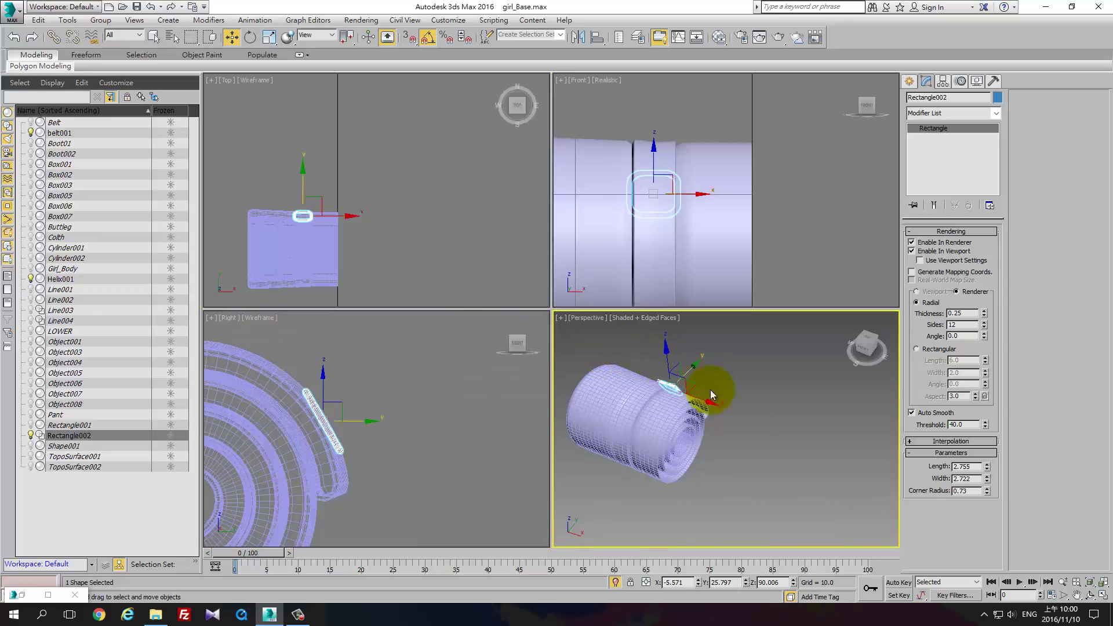
{"action": "key", "text": "alt+w"}
{"action": "mouse_move", "coordinate": [704, 356]}
{"action": "middle_mouse_down", "text": "alt"}
{"action": "mouse_move", "coordinate": [510, 339]}
{"action": "mouse_move", "coordinate": [551, 330]}
{"action": "middle_mouse_up", "text": "alt"}
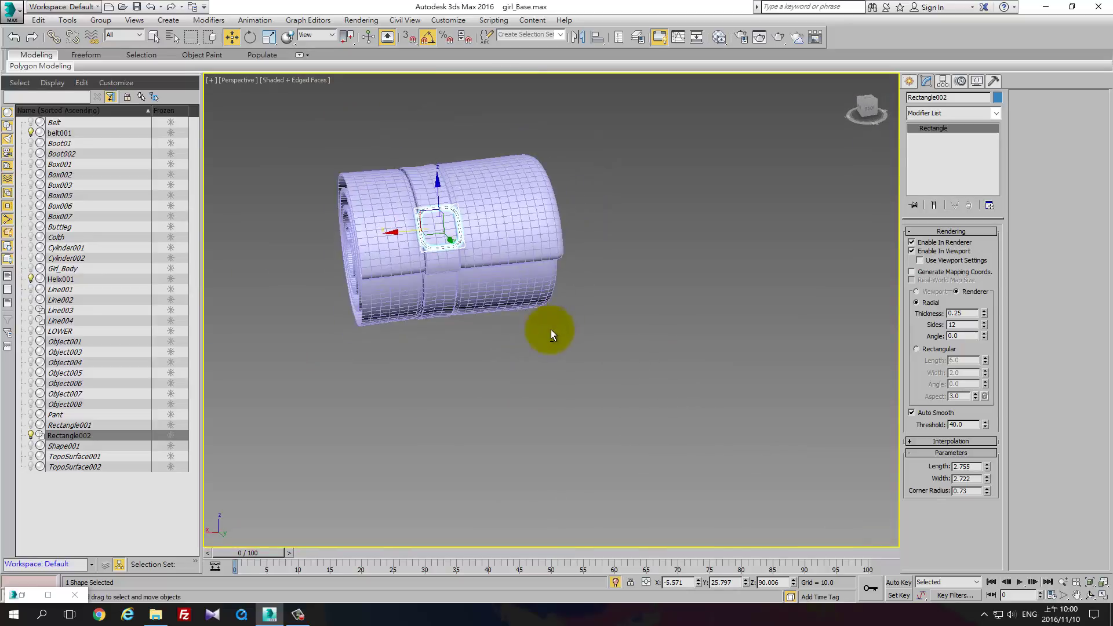
{"action": "scroll", "coordinate": [556, 384], "scroll_direction": "up", "scroll_amount": 2}
{"action": "scroll", "coordinate": [516, 405], "scroll_direction": "up", "scroll_amount": 3}
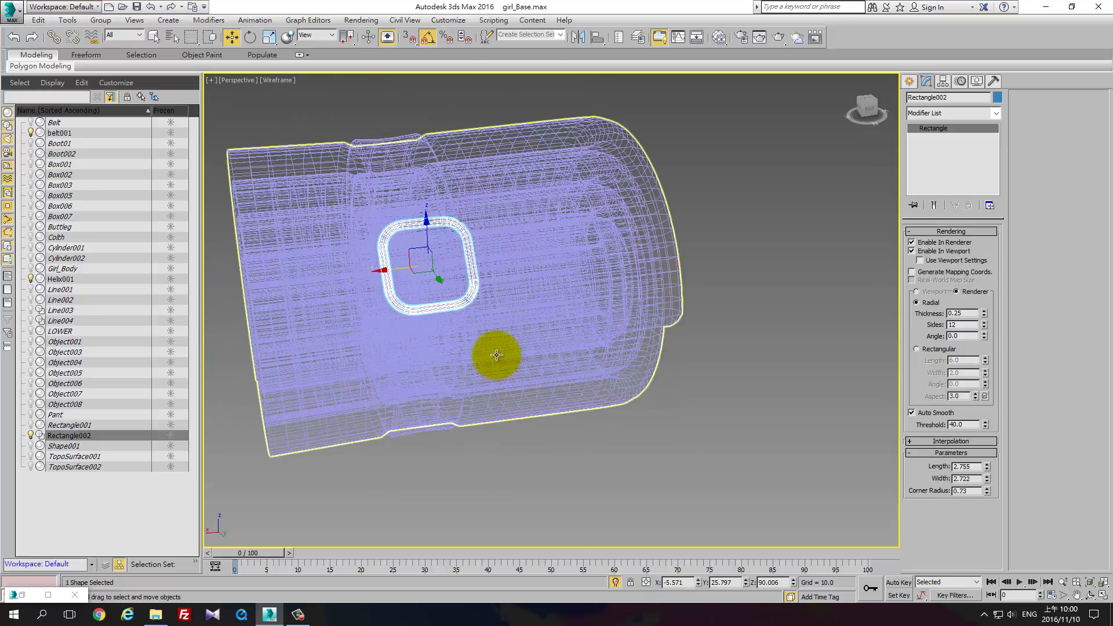
Reselect the buckle, nudge it along the roll surface, then select belt001
{"action": "left_click", "coordinate": [488, 347]}
{"action": "left_click", "coordinate": [788, 272]}
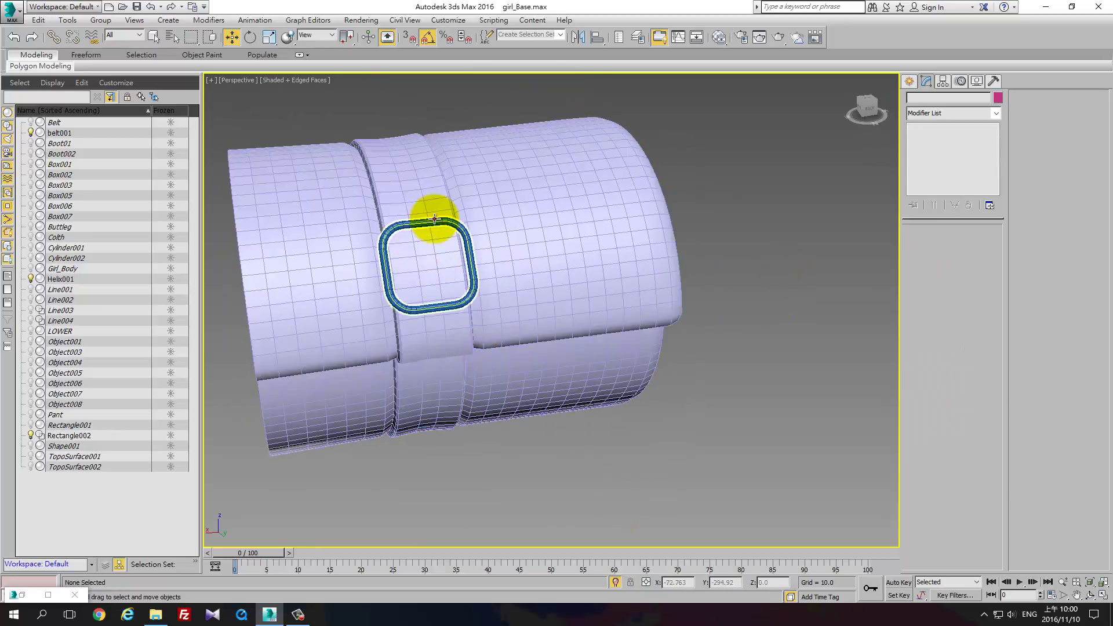
{"action": "left_click", "coordinate": [442, 227]}
{"action": "mouse_move", "coordinate": [530, 290]}
{"action": "middle_mouse_down", "text": "alt"}
{"action": "mouse_move", "coordinate": [649, 258]}
{"action": "mouse_move", "coordinate": [621, 278]}
{"action": "mouse_move", "coordinate": [497, 286]}
{"action": "mouse_move", "coordinate": [416, 254]}
{"action": "middle_mouse_up", "text": "alt"}
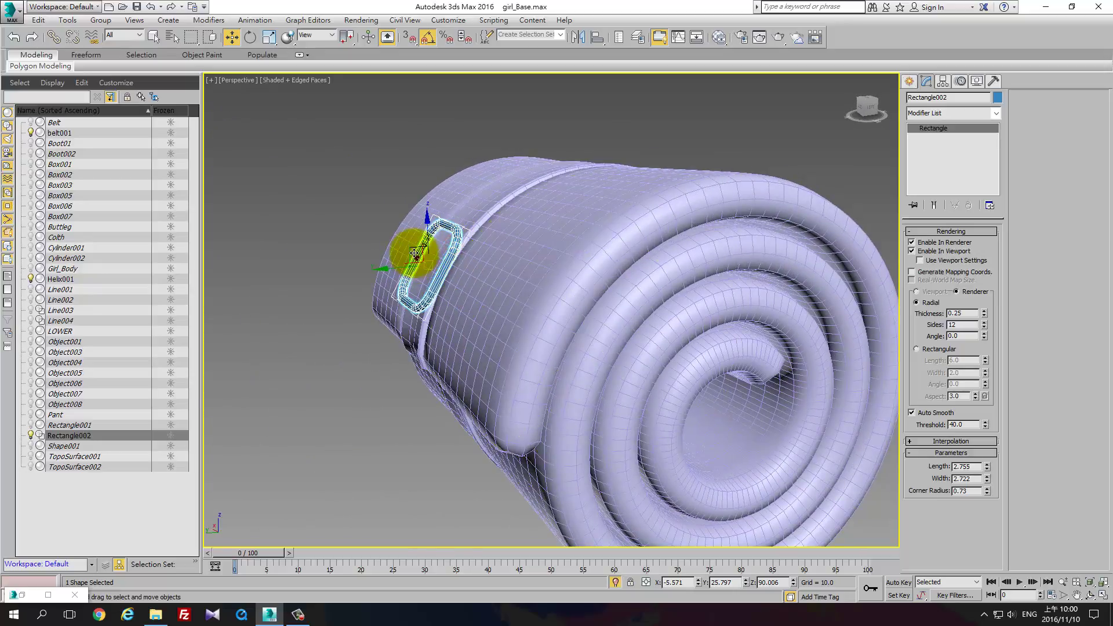
{"action": "left_click_drag", "start_coordinate": [414, 250], "coordinate": [417, 250]}
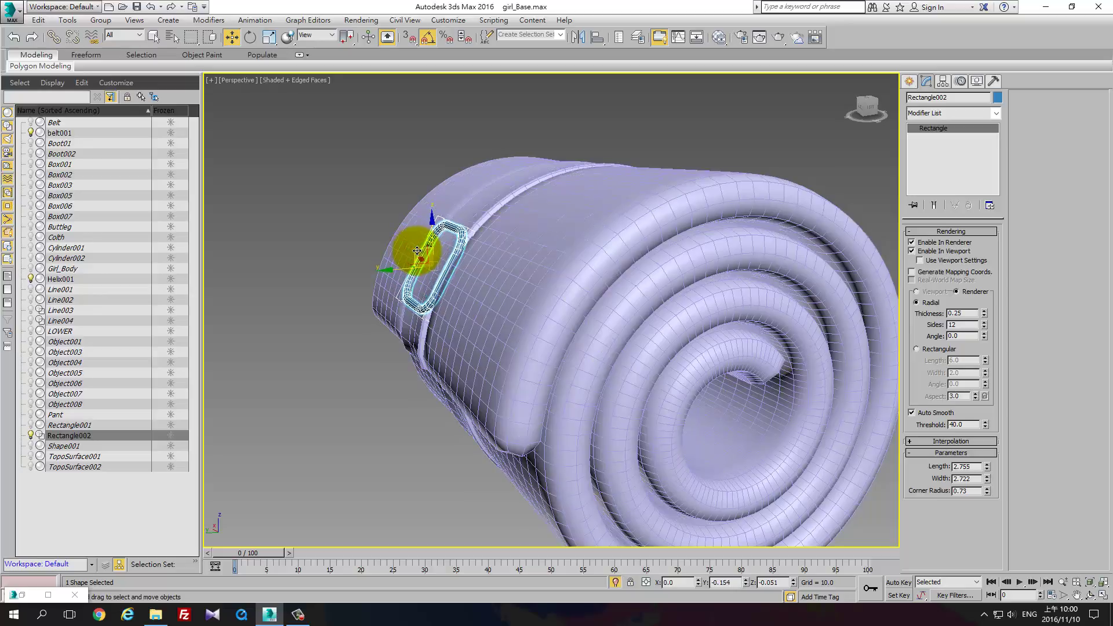
{"action": "mouse_move", "coordinate": [430, 258]}
{"action": "middle_mouse_down", "text": "alt"}
{"action": "mouse_move", "coordinate": [454, 286]}
{"action": "mouse_move", "coordinate": [449, 232]}
{"action": "mouse_move", "coordinate": [551, 214]}
{"action": "middle_mouse_up", "text": "alt"}
{"action": "left_click", "coordinate": [447, 186]}
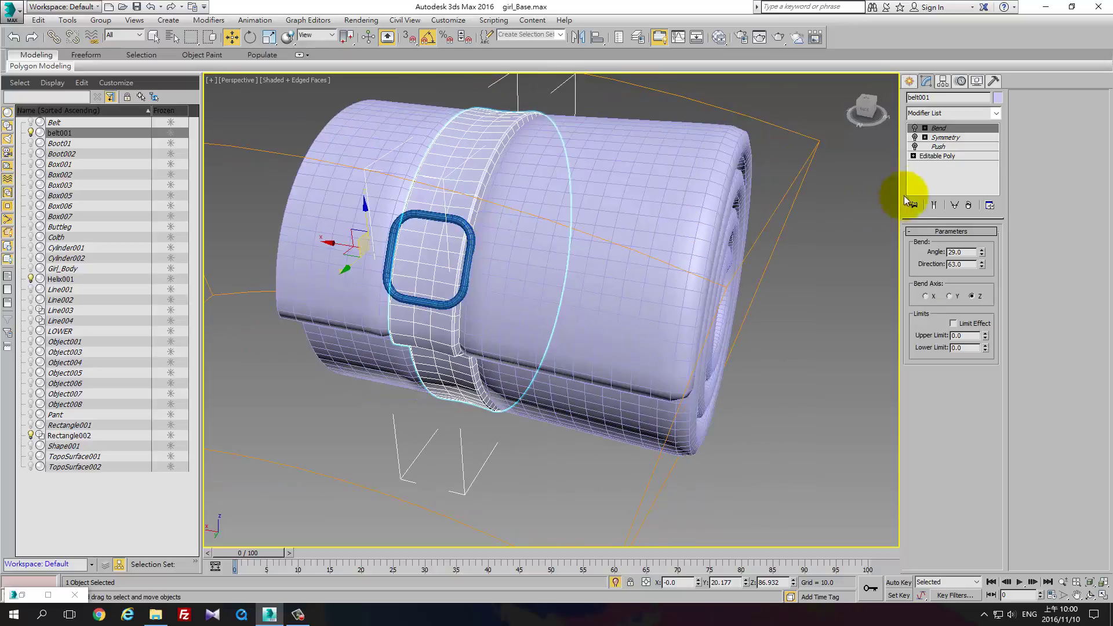
Open belt001's Editable Poly at edge level and pick an edge beside the buckle
{"action": "left_click", "coordinate": [937, 156]}
{"action": "left_click", "coordinate": [935, 244]}
{"action": "key", "text": "ctrl+a"}
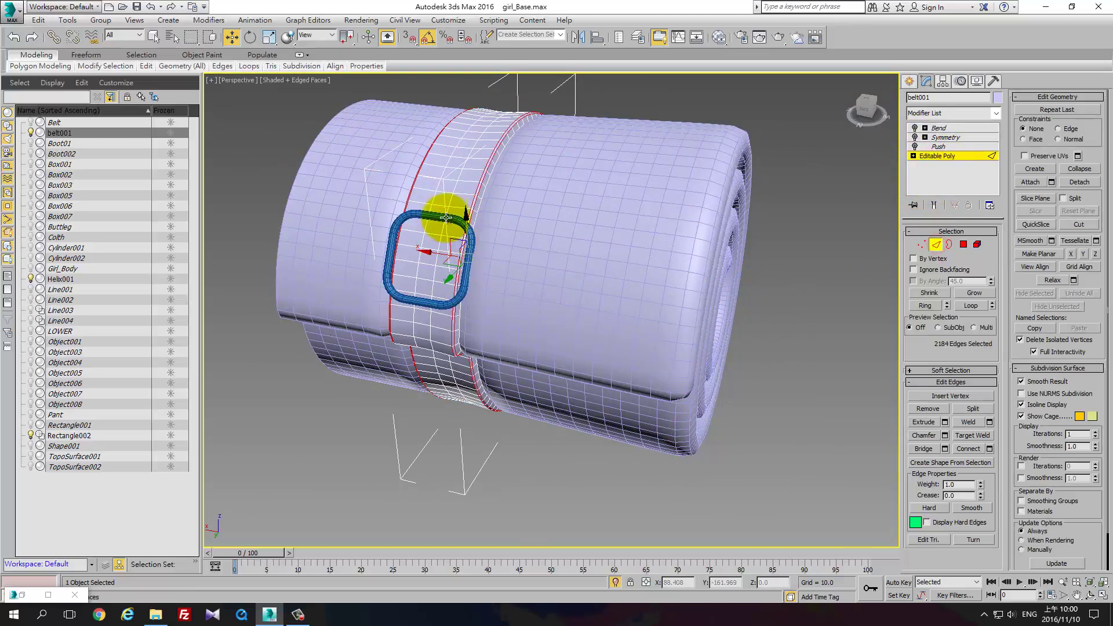
{"action": "left_click", "coordinate": [432, 219]}
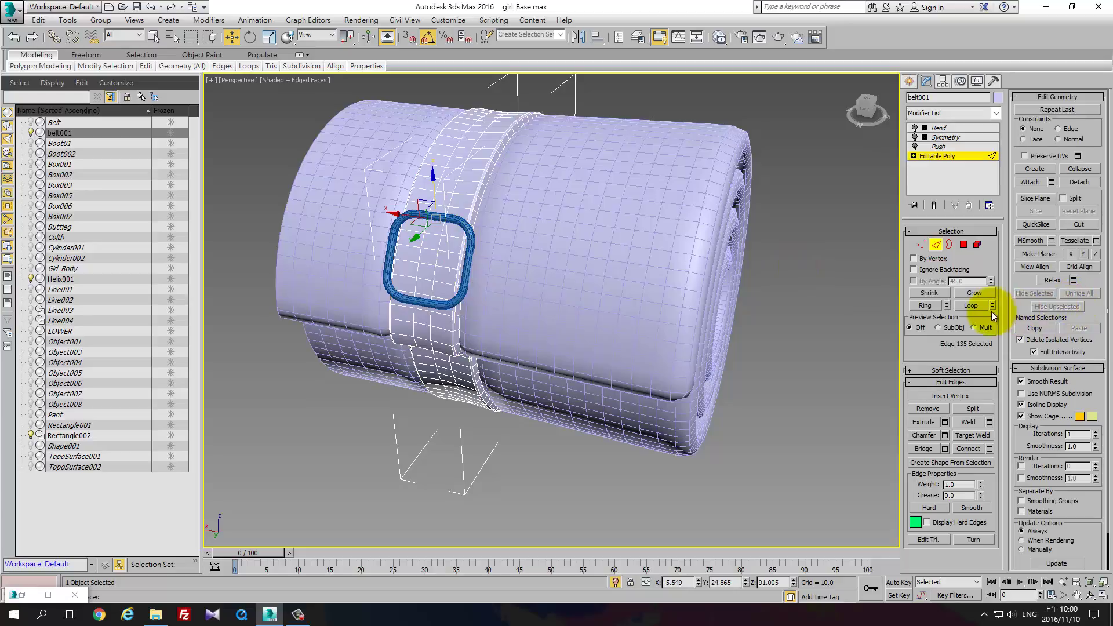
{"action": "mouse_move", "coordinate": [889, 321]}
{"action": "middle_mouse_down", "text": "alt"}
{"action": "mouse_move", "coordinate": [697, 305]}
{"action": "mouse_move", "coordinate": [639, 277]}
{"action": "middle_mouse_up", "text": "alt"}
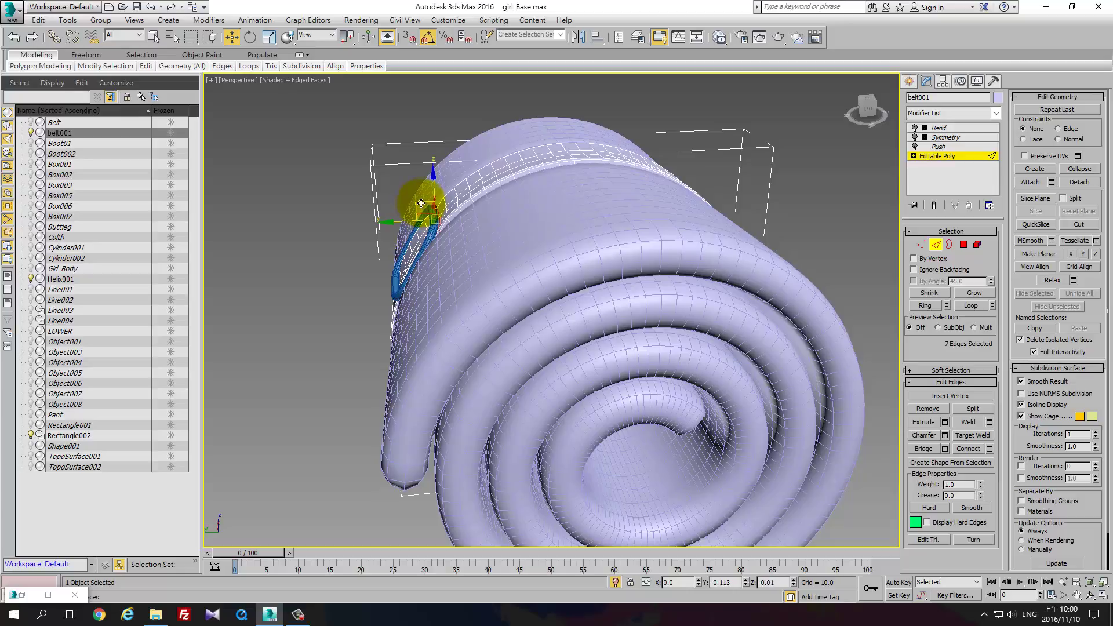
{"action": "middle_click_drag", "start_coordinate": [421, 203], "coordinate": [497, 228], "text": "alt"}
{"action": "scroll", "coordinate": [501, 224], "scroll_direction": "up", "scroll_amount": 2}
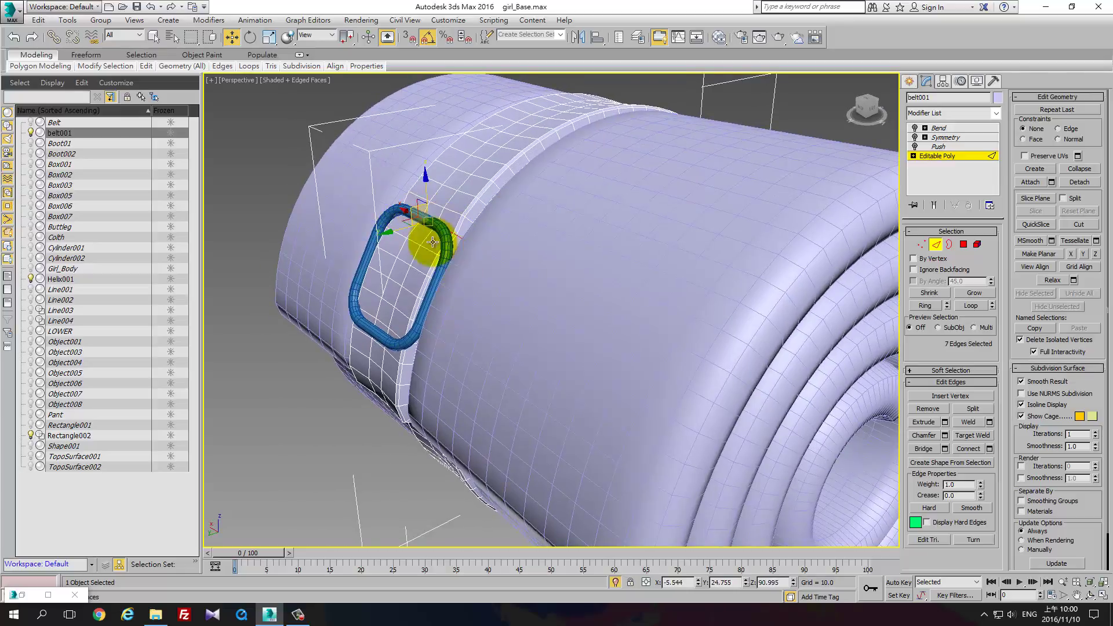
{"action": "mouse_move", "coordinate": [447, 236]}
{"action": "middle_mouse_down", "text": "alt"}
{"action": "mouse_move", "coordinate": [543, 228]}
{"action": "mouse_move", "coordinate": [447, 308]}
{"action": "middle_mouse_up", "text": "alt"}
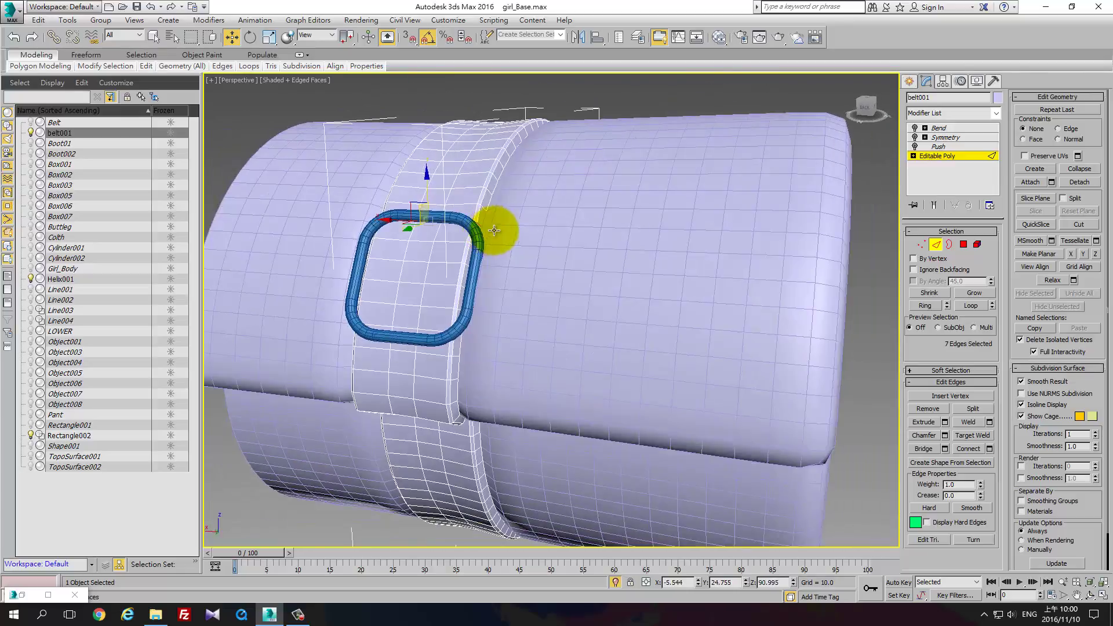
{"action": "middle_click_drag", "start_coordinate": [510, 283], "coordinate": [492, 290], "text": "alt"}
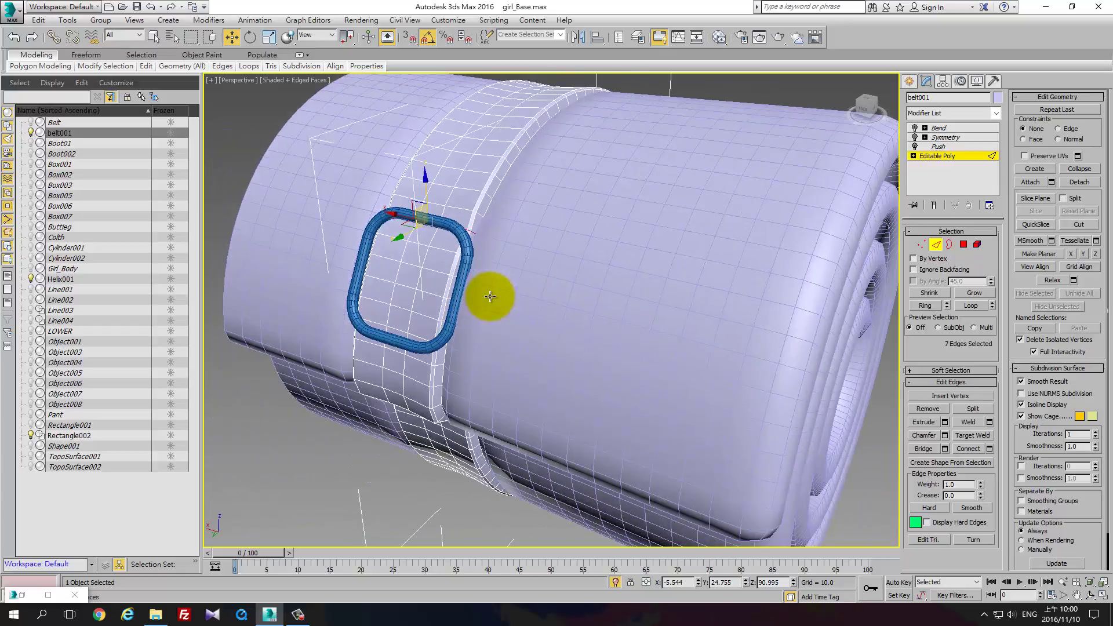
Loop-select the strap edges, switch to Scale with the XY plane locked, then clear the selection
{"action": "left_click", "coordinate": [972, 307]}
{"action": "middle_click_drag", "start_coordinate": [522, 323], "coordinate": [392, 325], "text": "alt"}
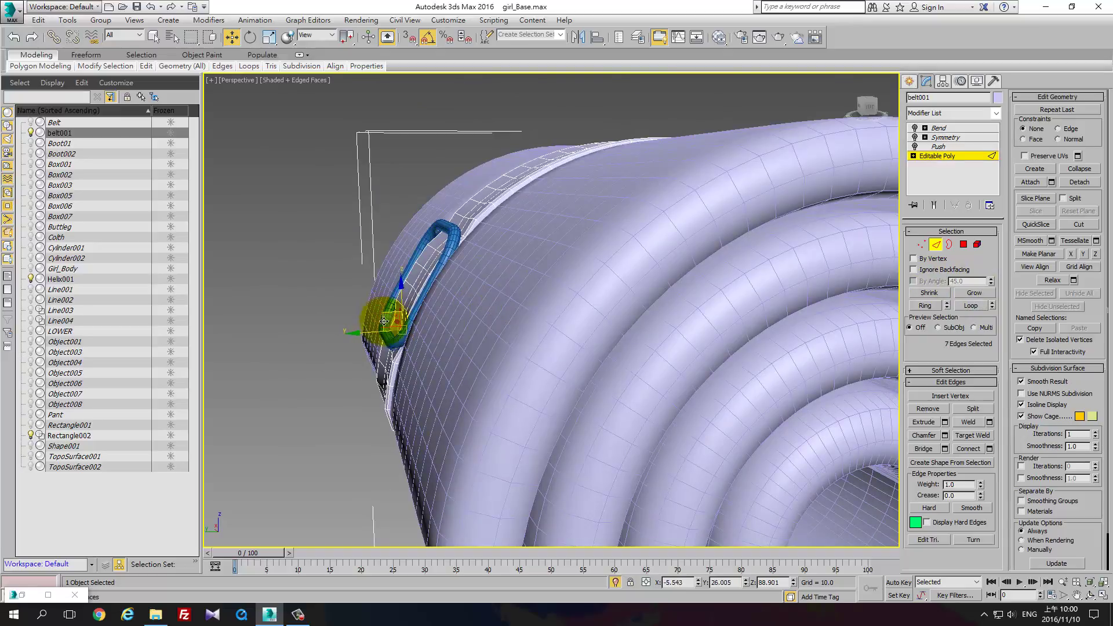
{"action": "mouse_move", "coordinate": [385, 313]}
{"action": "middle_mouse_down", "text": "alt"}
{"action": "mouse_move", "coordinate": [528, 348]}
{"action": "mouse_move", "coordinate": [481, 359]}
{"action": "mouse_move", "coordinate": [472, 374]}
{"action": "mouse_move", "coordinate": [535, 332]}
{"action": "mouse_move", "coordinate": [566, 331]}
{"action": "mouse_move", "coordinate": [522, 343]}
{"action": "middle_mouse_up", "text": "alt"}
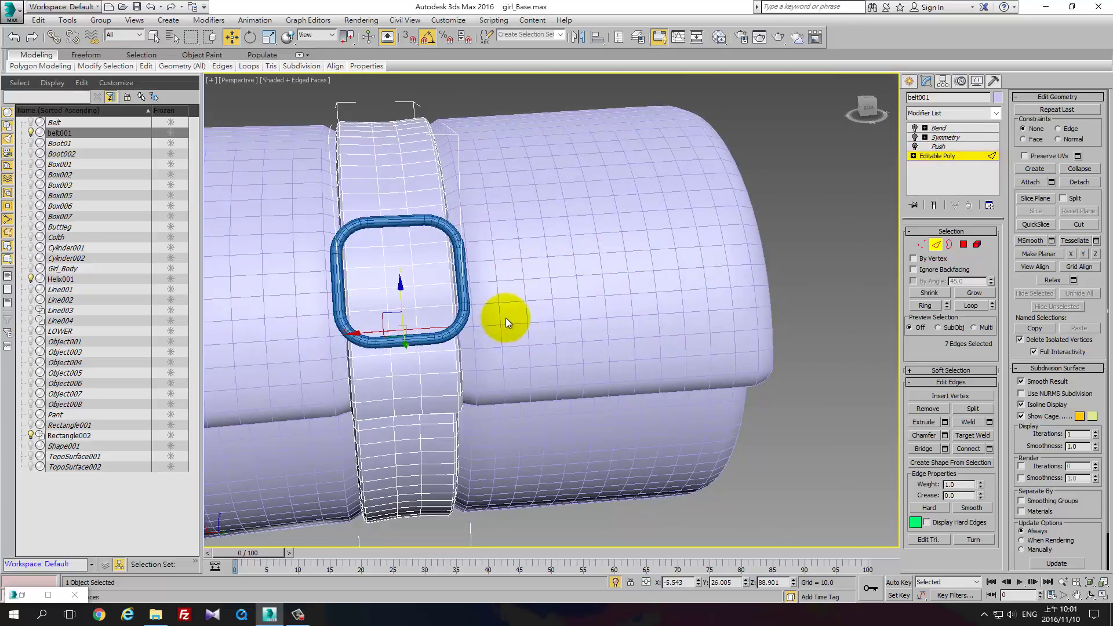
{"action": "key", "text": "e"}
{"action": "key", "text": "r"}
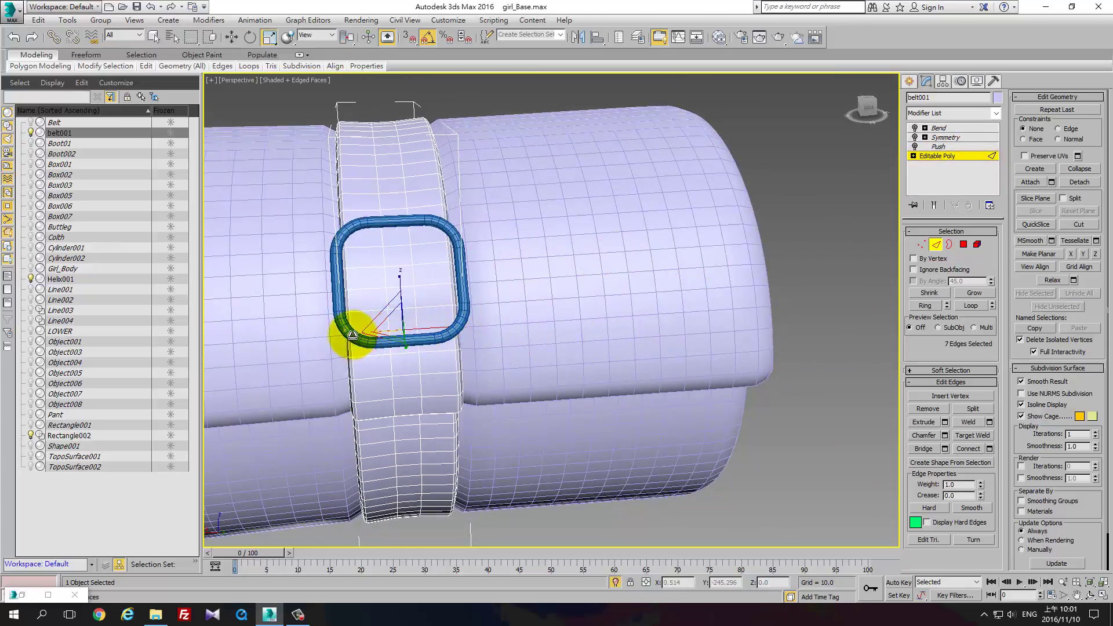
{"action": "left_click", "coordinate": [352, 335]}
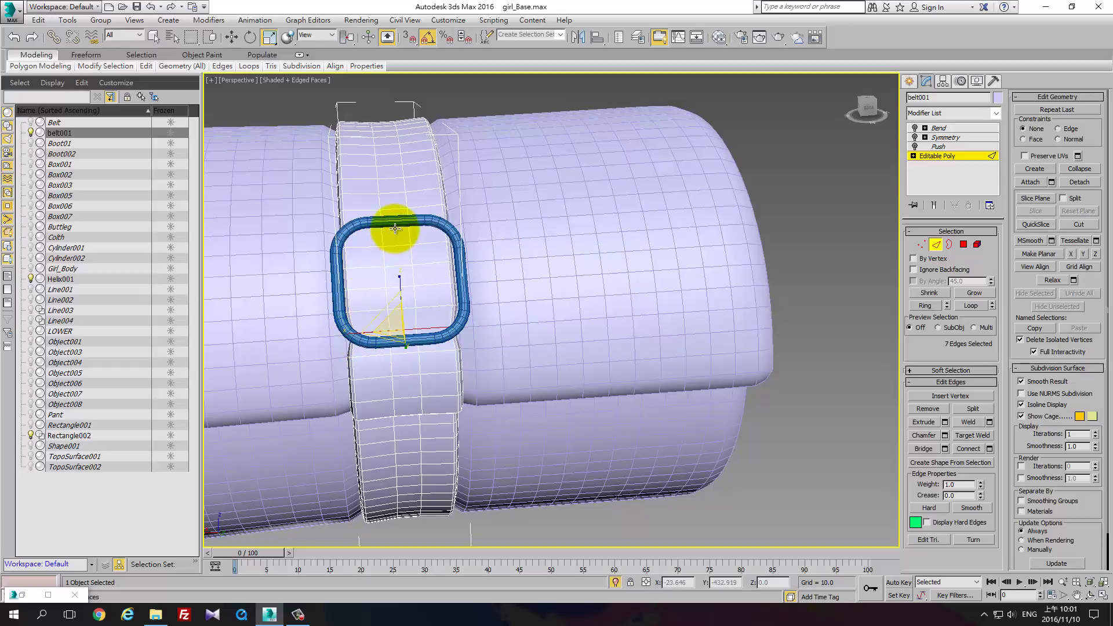
{"action": "left_click", "coordinate": [963, 303]}
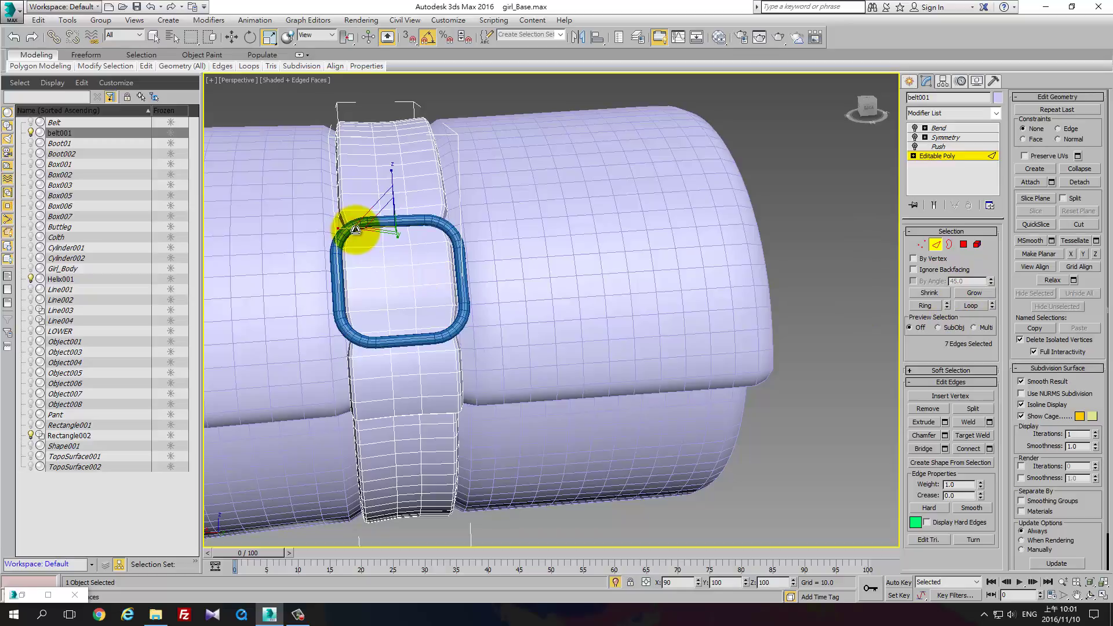
{"action": "left_click", "coordinate": [398, 268]}
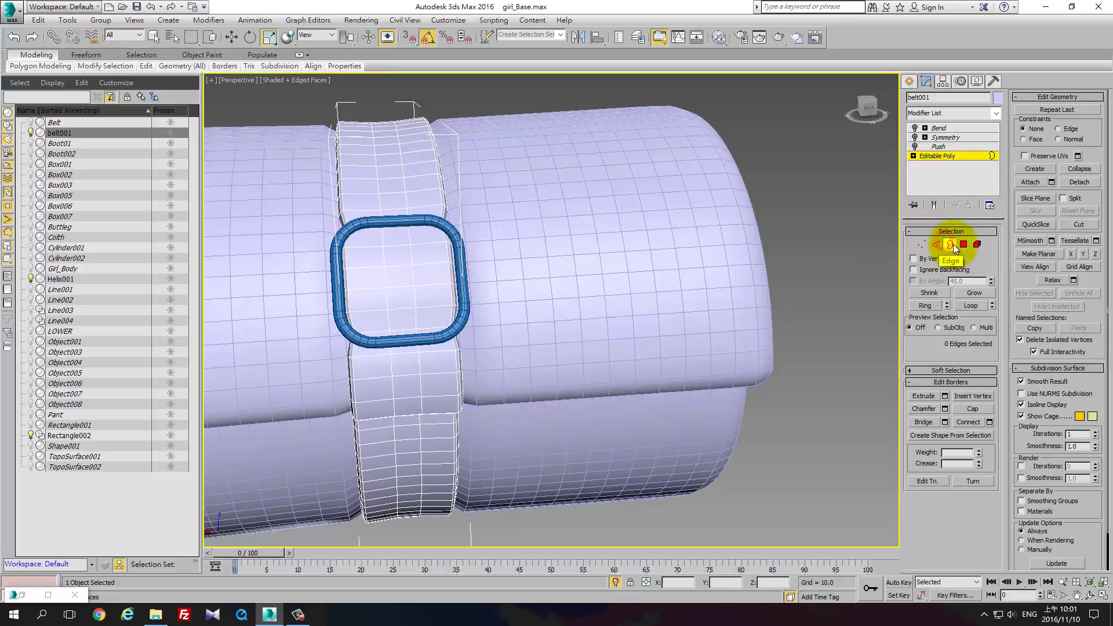
Convert Rectangle002 to Editable Poly and drag-select the 24 edges on its two upright sides
{"action": "left_click", "coordinate": [936, 244]}
{"action": "left_click", "coordinate": [463, 268]}
{"action": "right_click", "coordinate": [461, 268]}
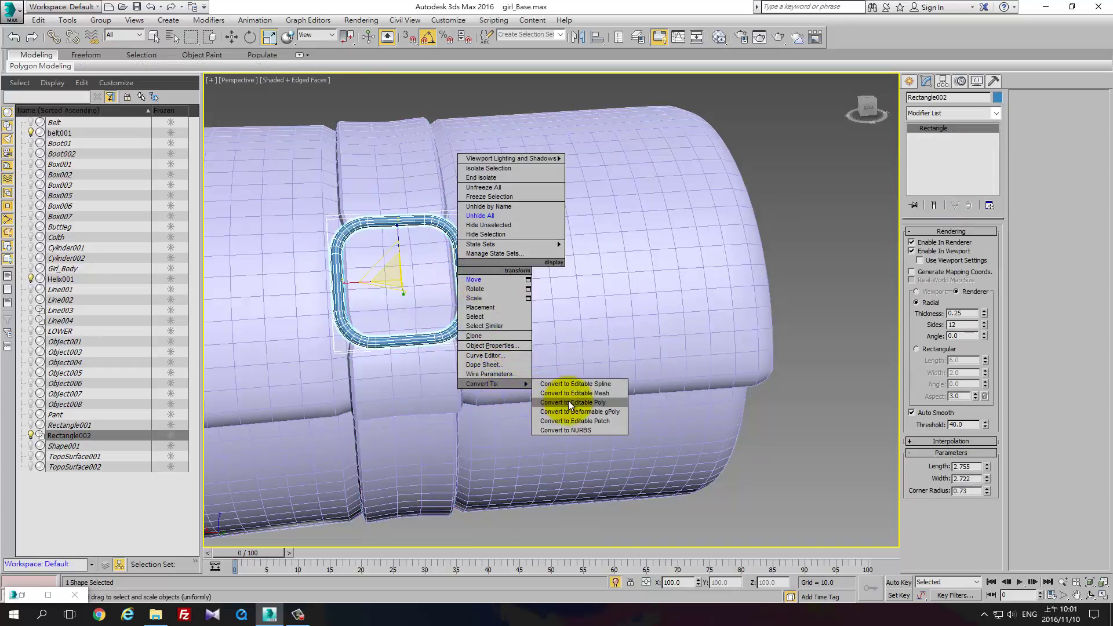
{"action": "left_click", "coordinate": [568, 401]}
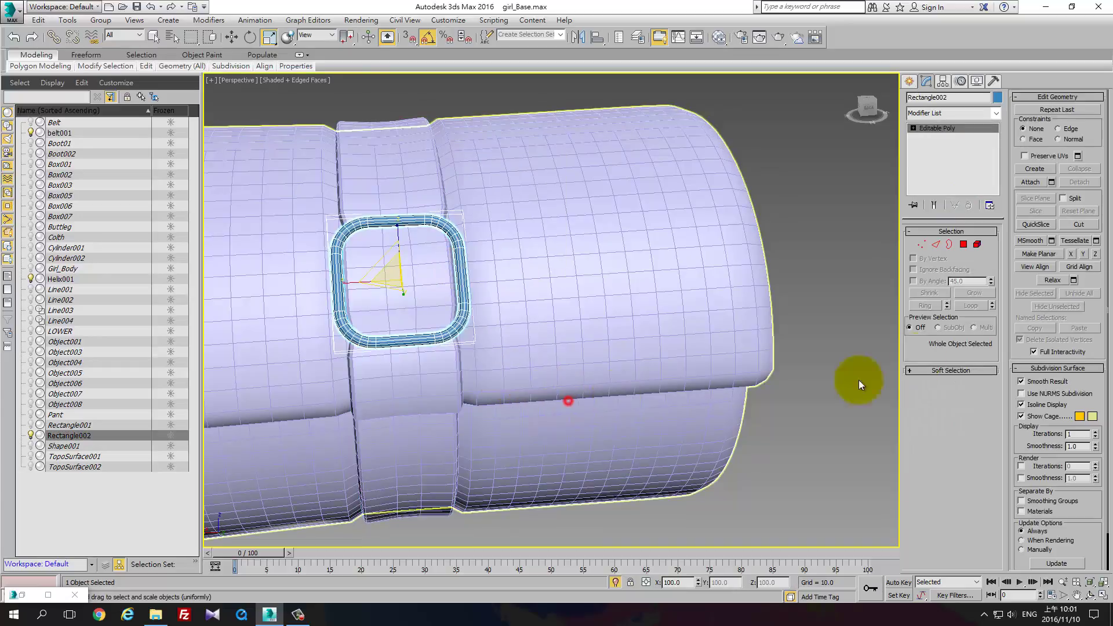
{"action": "left_click", "coordinate": [936, 244]}
{"action": "left_click_drag", "start_coordinate": [414, 278], "coordinate": [475, 301], "text": "ctrl"}
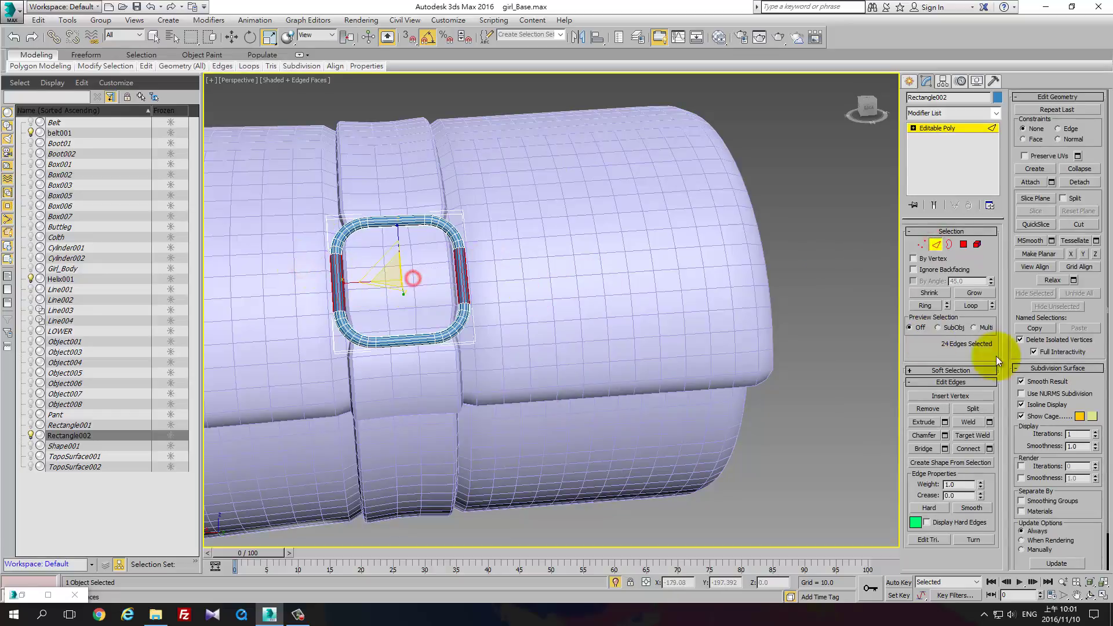
Connect the buckle's selected side edges with 3 segments
{"action": "left_click", "coordinate": [990, 449]}
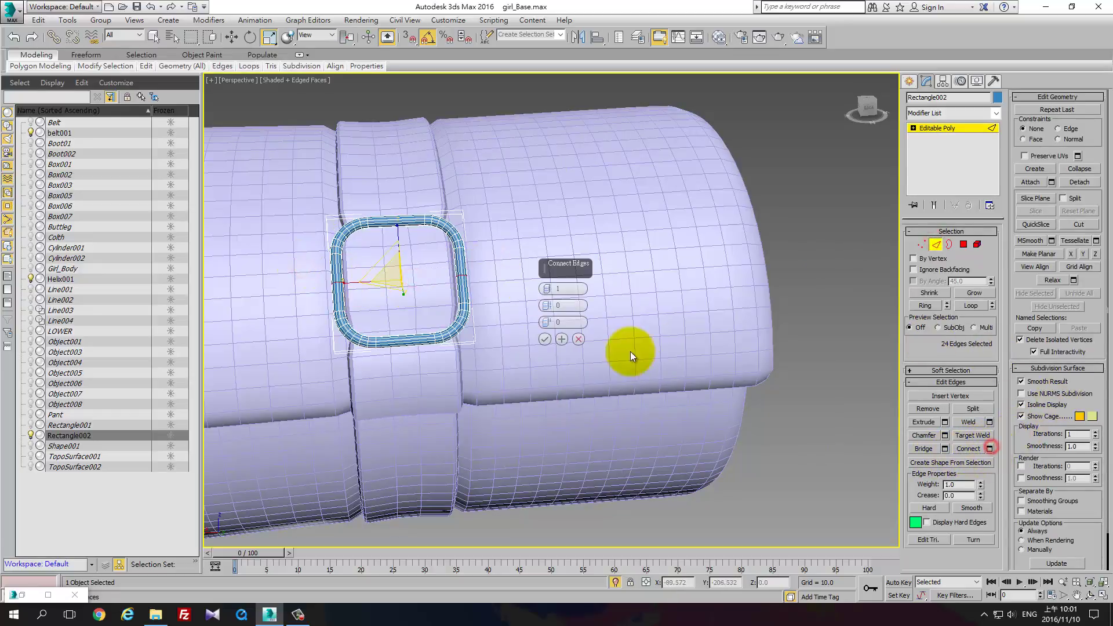
{"action": "left_click", "coordinate": [548, 287]}
{"action": "left_click", "coordinate": [548, 287]}
{"action": "left_click", "coordinate": [545, 340]}
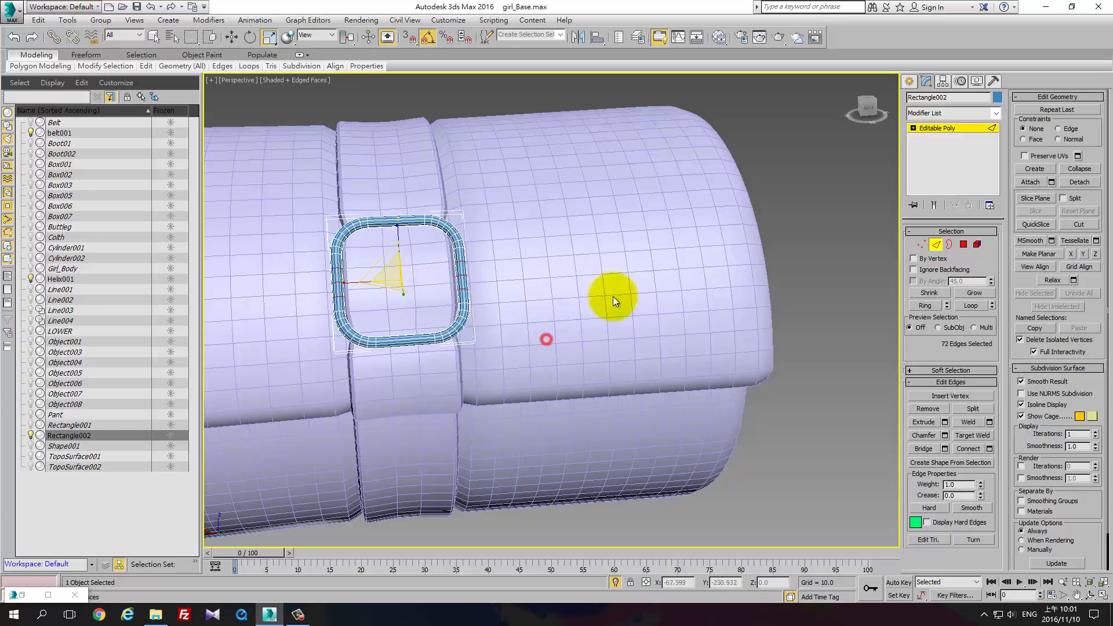
{"action": "left_click", "coordinate": [935, 244]}
Add a Bend modifier to Rectangle002
{"action": "left_click", "coordinate": [999, 115]}
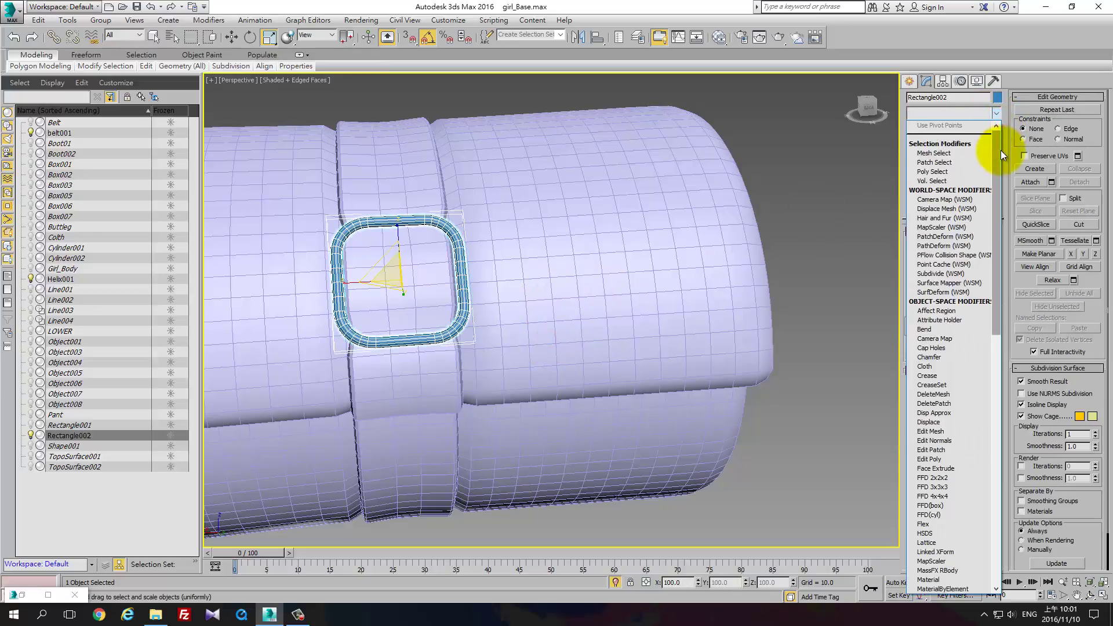
{"action": "left_click_drag", "start_coordinate": [1001, 151], "coordinate": [998, 186]}
{"action": "left_click", "coordinate": [954, 238]}
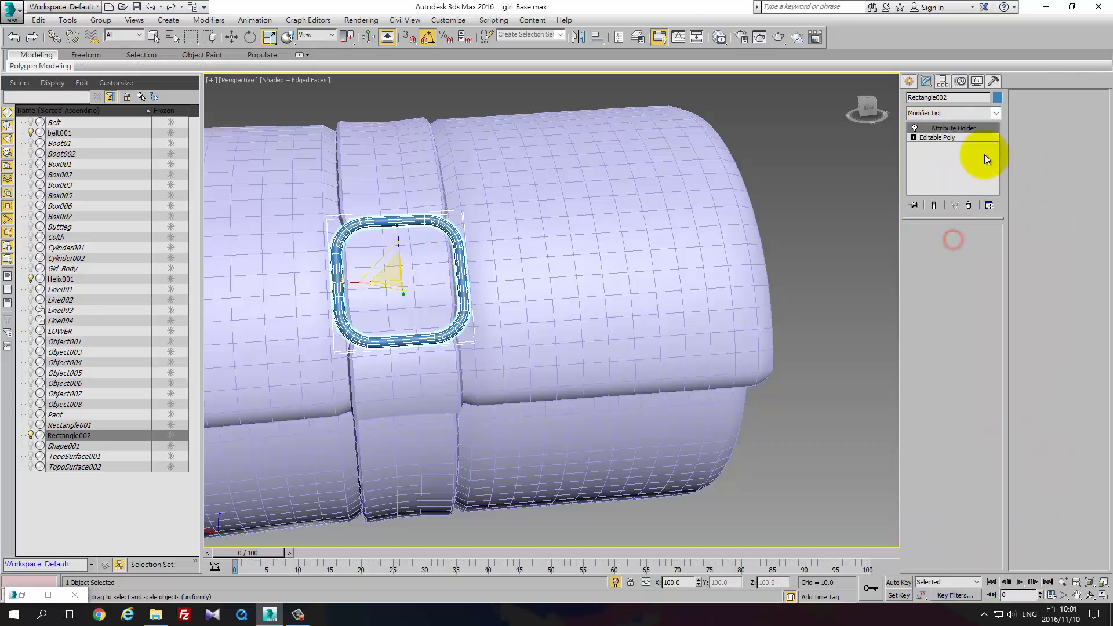
{"action": "left_click", "coordinate": [991, 137]}
{"action": "left_click", "coordinate": [995, 114]}
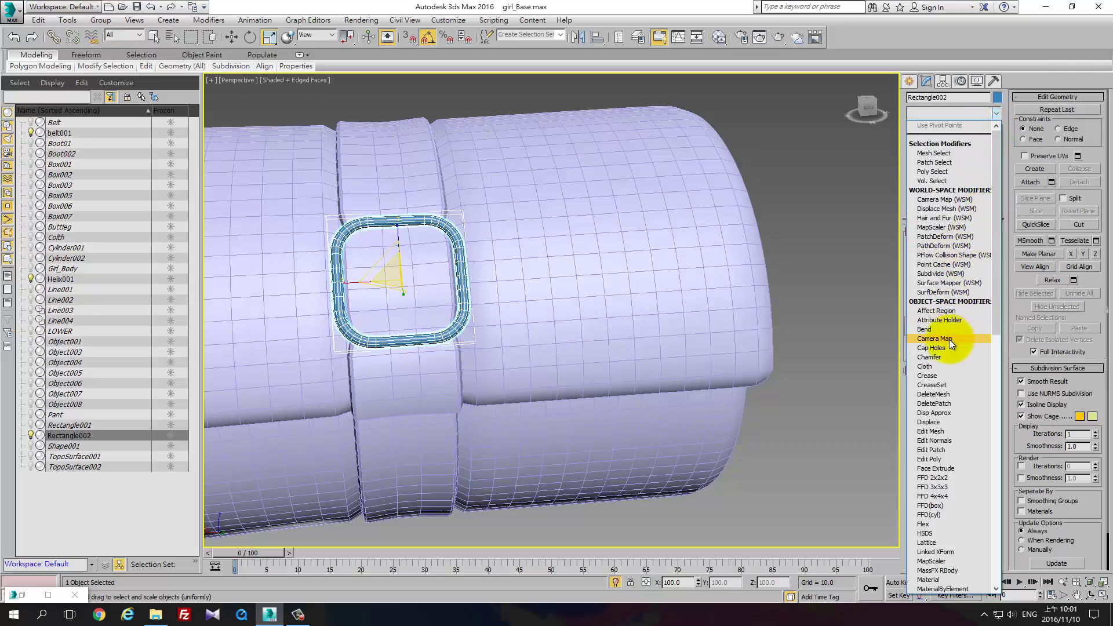
{"action": "left_click", "coordinate": [924, 330]}
Set the Bend to the Y axis with angle 28.5 and direction 90
{"action": "middle_click_drag", "start_coordinate": [366, 278], "coordinate": [587, 270], "text": "alt"}
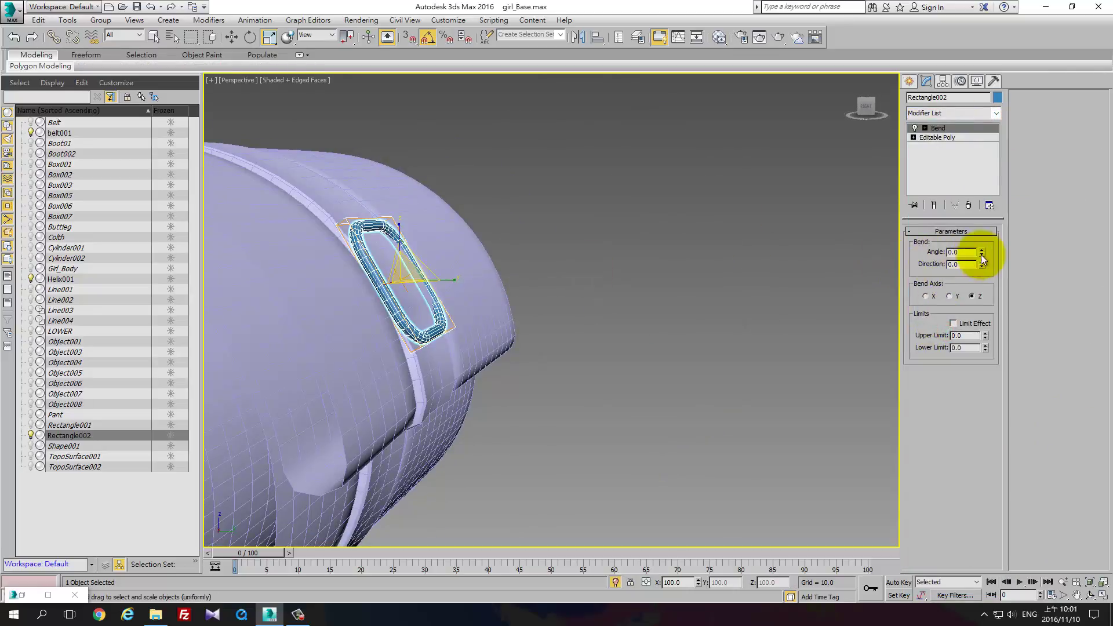
{"action": "left_click_drag", "start_coordinate": [981, 255], "coordinate": [978, 272]}
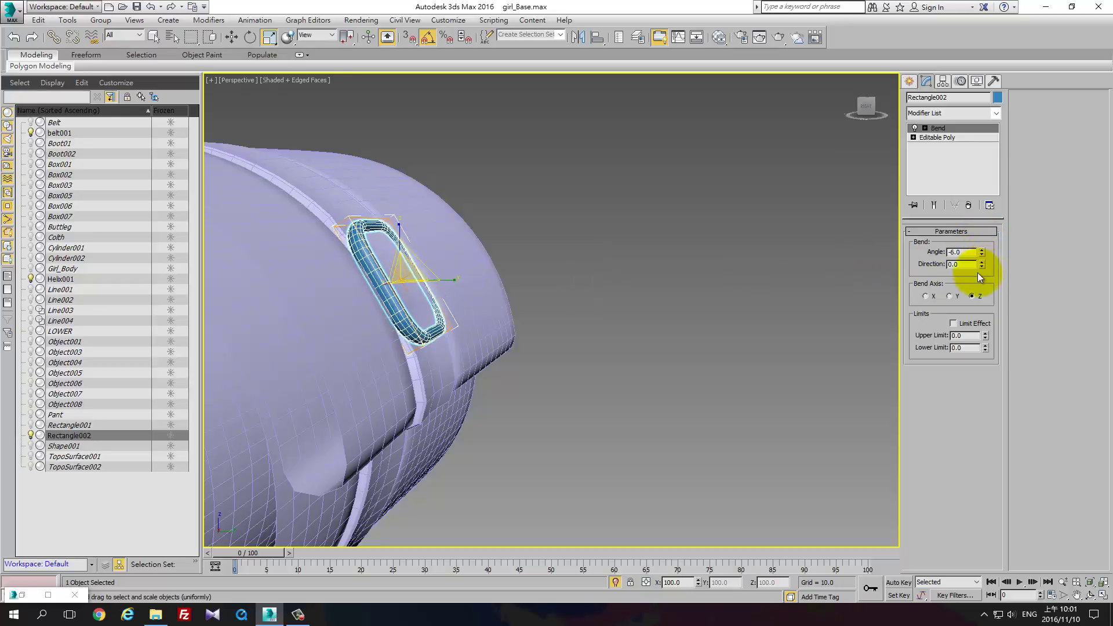
{"action": "left_click", "coordinate": [952, 297]}
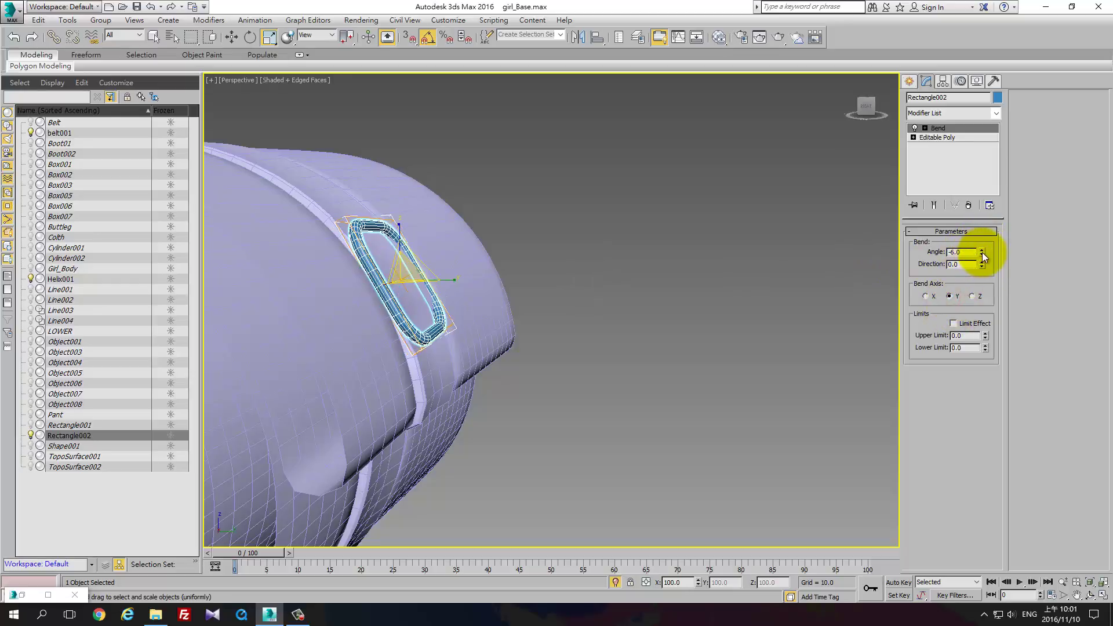
{"action": "mouse_move", "coordinate": [982, 253]}
{"action": "left_mouse_down"}
{"action": "mouse_move", "coordinate": [982, 235]}
{"action": "mouse_move", "coordinate": [985, 258]}
{"action": "left_mouse_up"}
{"action": "left_click", "coordinate": [928, 297]}
{"action": "left_click", "coordinate": [972, 266]}
{"action": "type", "text": "90"}
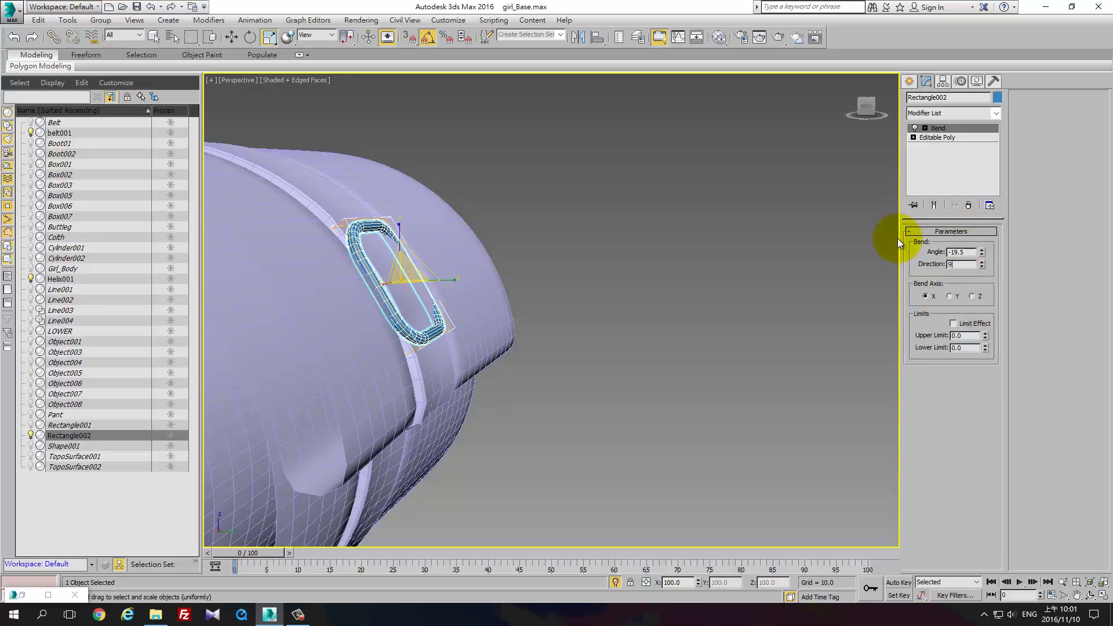
{"action": "key", "text": "Return"}
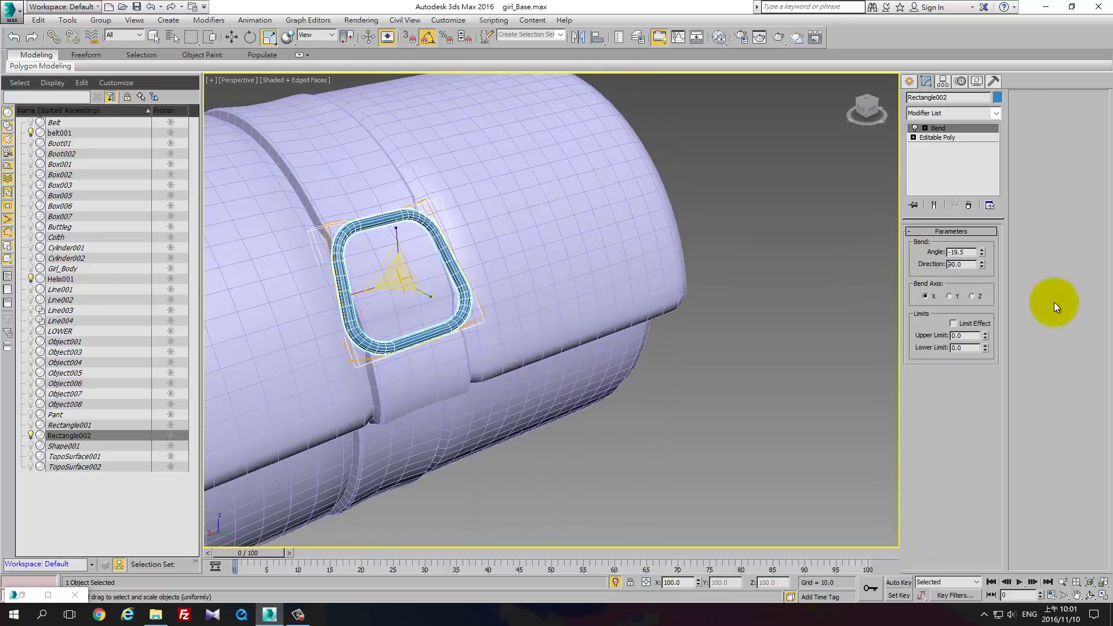
{"action": "left_click", "coordinate": [949, 296]}
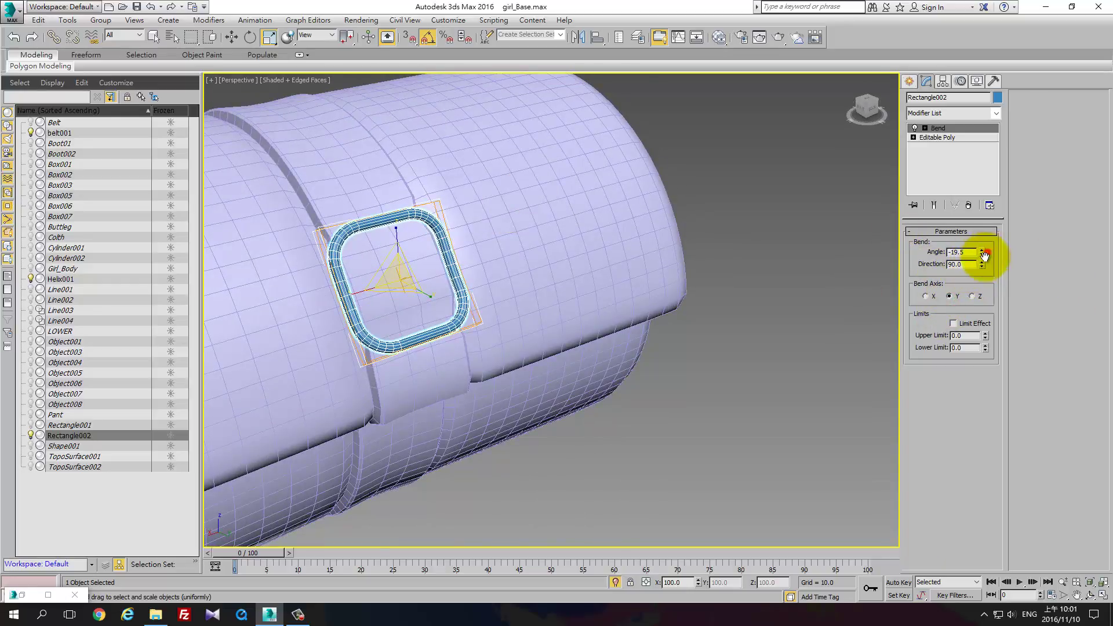
{"action": "mouse_move", "coordinate": [984, 259]}
{"action": "left_mouse_down"}
{"action": "mouse_move", "coordinate": [949, 157]}
{"action": "mouse_move", "coordinate": [958, 195]}
{"action": "left_mouse_up"}
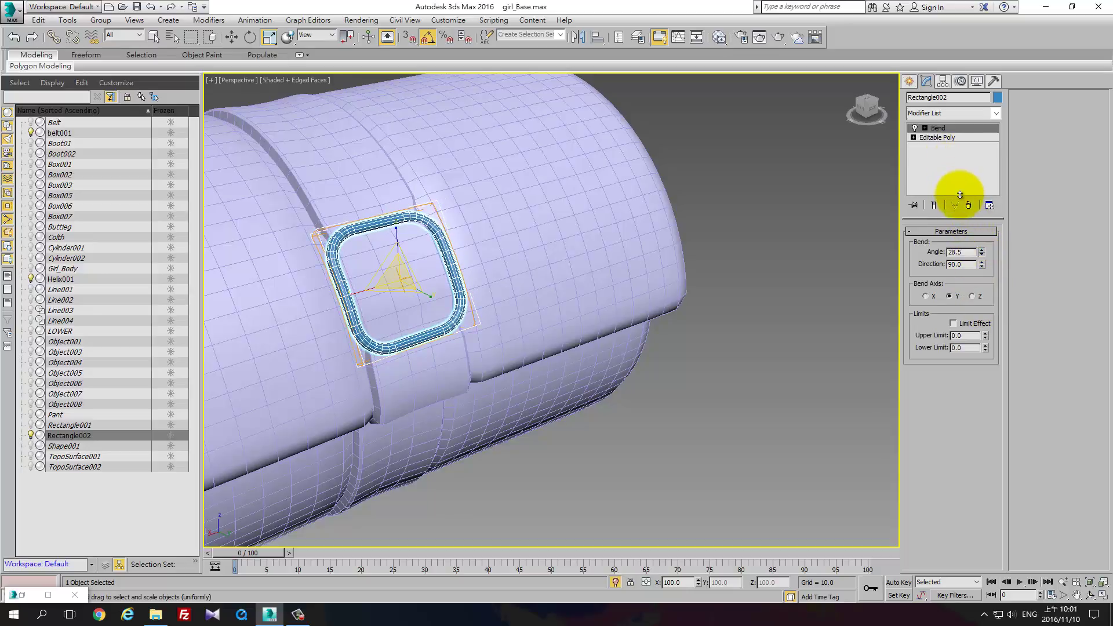
{"action": "mouse_move", "coordinate": [485, 278]}
{"action": "middle_mouse_down", "text": "alt"}
{"action": "mouse_move", "coordinate": [372, 218]}
{"action": "mouse_move", "coordinate": [375, 239]}
{"action": "middle_mouse_up", "text": "alt"}
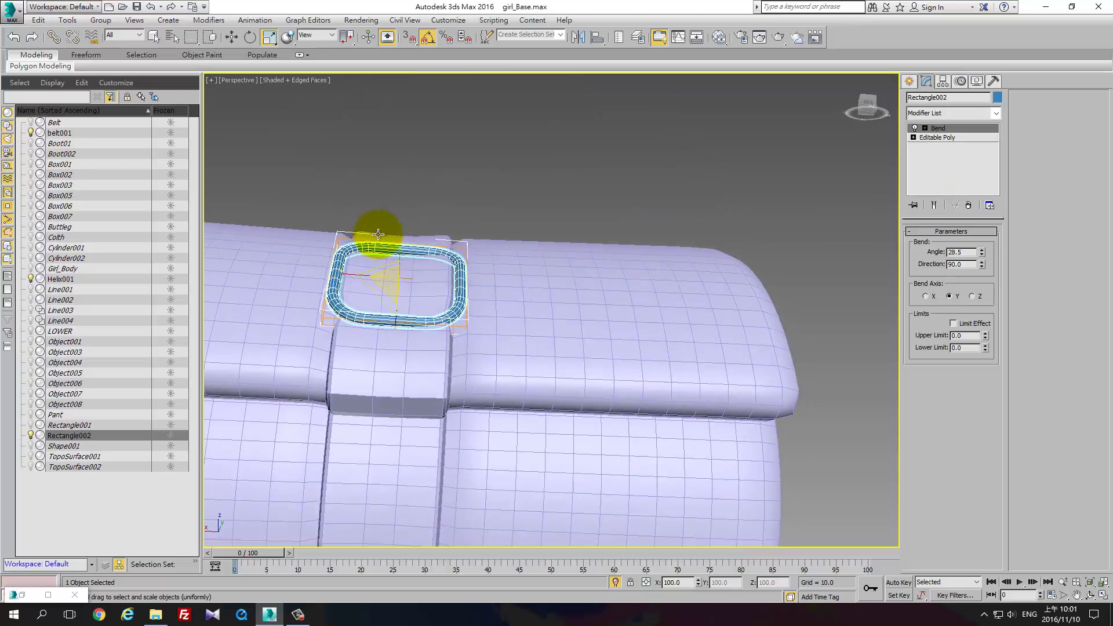
Rotate the bent buckle -5 degrees about its Z axis
{"action": "key", "text": "e"}
{"action": "left_click_drag", "start_coordinate": [425, 266], "coordinate": [497, 279]}
{"action": "mouse_move", "coordinate": [496, 278]}
{"action": "middle_mouse_down", "text": "alt"}
{"action": "mouse_move", "coordinate": [433, 354]}
{"action": "mouse_move", "coordinate": [489, 306]}
{"action": "mouse_move", "coordinate": [554, 294]}
{"action": "mouse_move", "coordinate": [522, 246]}
{"action": "mouse_move", "coordinate": [541, 276]}
{"action": "mouse_move", "coordinate": [621, 259]}
{"action": "mouse_move", "coordinate": [643, 280]}
{"action": "mouse_move", "coordinate": [609, 238]}
{"action": "mouse_move", "coordinate": [649, 258]}
{"action": "mouse_move", "coordinate": [455, 349]}
{"action": "mouse_move", "coordinate": [460, 259]}
{"action": "middle_mouse_up", "text": "alt"}
{"action": "scroll", "coordinate": [489, 306], "scroll_direction": "down", "scroll_amount": 2}
Select belt001 and pick a strap polygon, then an edge loop, in its Editable Poly
{"action": "left_click", "coordinate": [460, 258]}
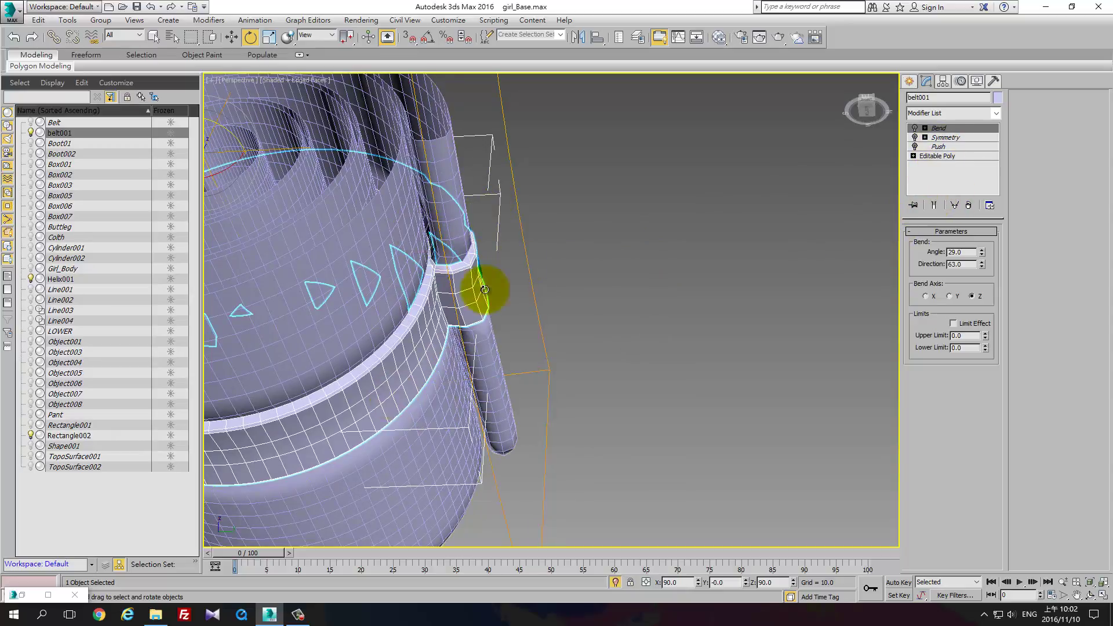
{"action": "left_click", "coordinate": [945, 155]}
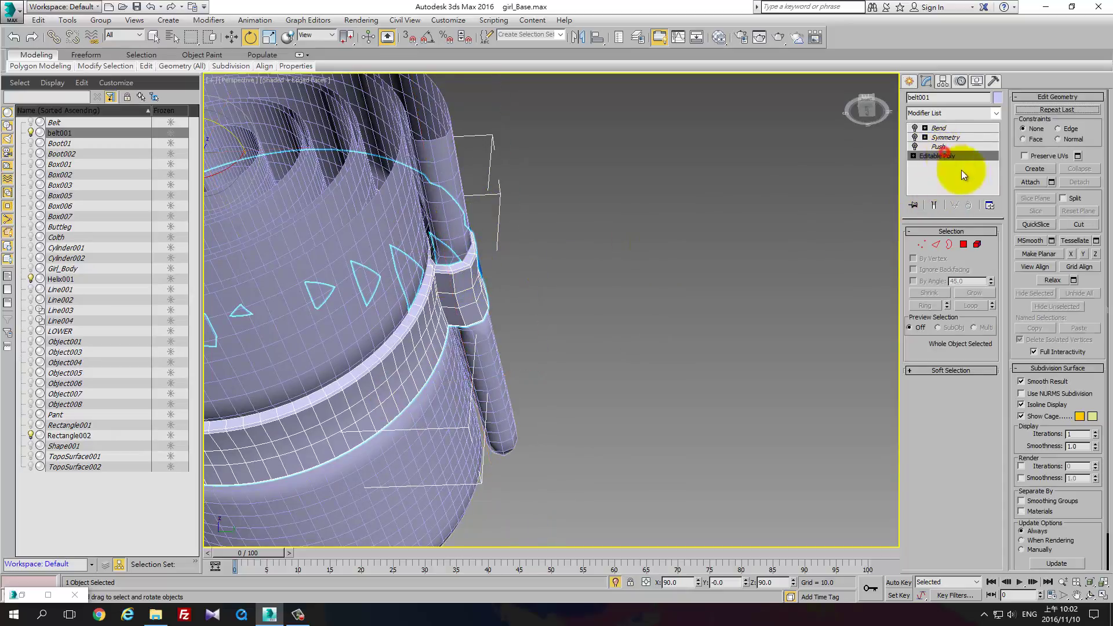
{"action": "left_click", "coordinate": [963, 244]}
{"action": "left_click", "coordinate": [441, 267]}
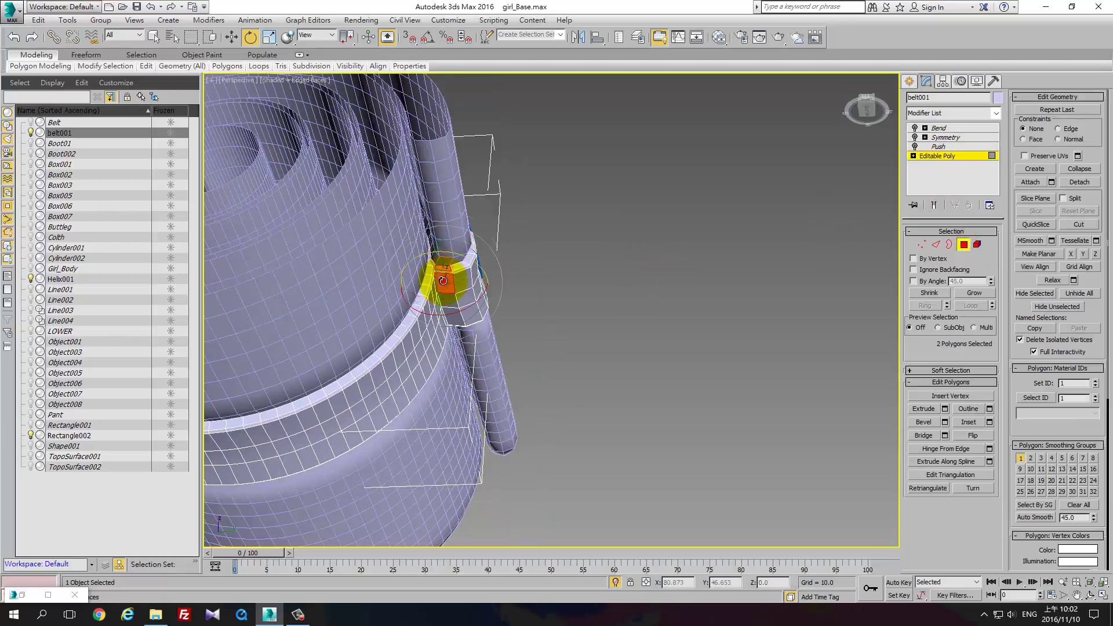
{"action": "left_click", "coordinate": [937, 247]}
{"action": "left_click", "coordinate": [454, 267]}
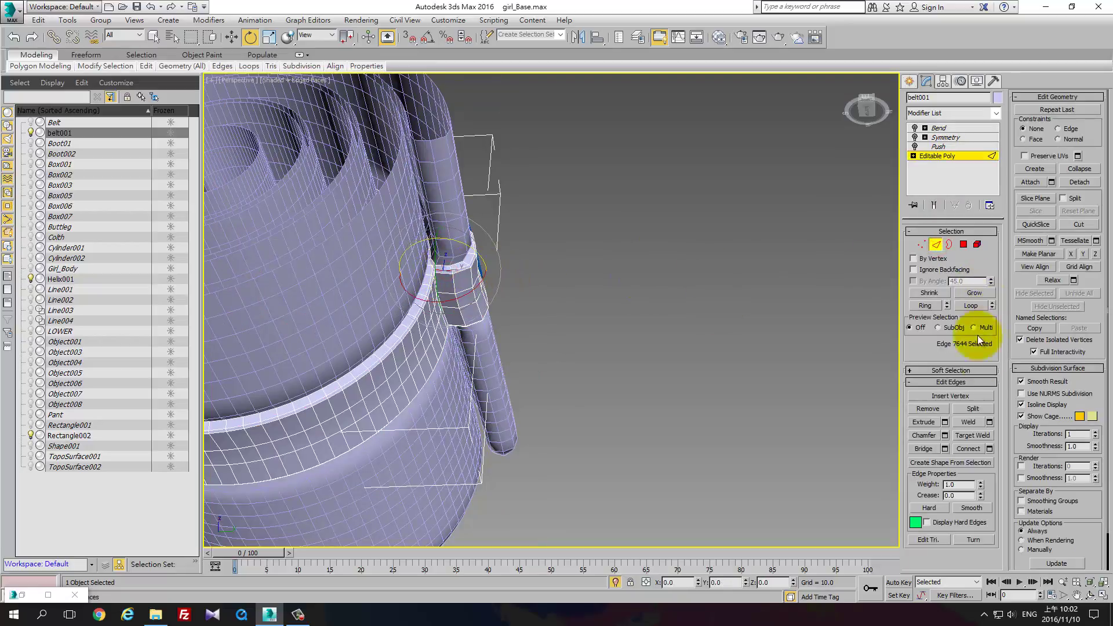
{"action": "left_click", "coordinate": [975, 307]}
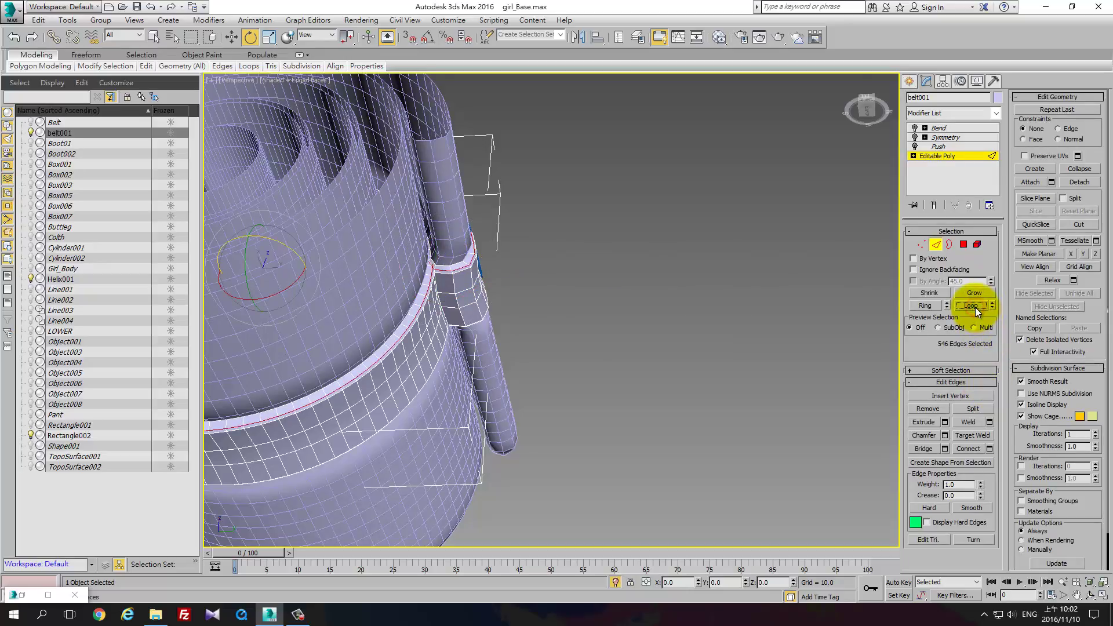
Undo the loop, try a ring selection, clear it, and switch belt001 to Border level
{"action": "key", "text": "ctrl+z"}
{"action": "left_click", "coordinate": [934, 308]}
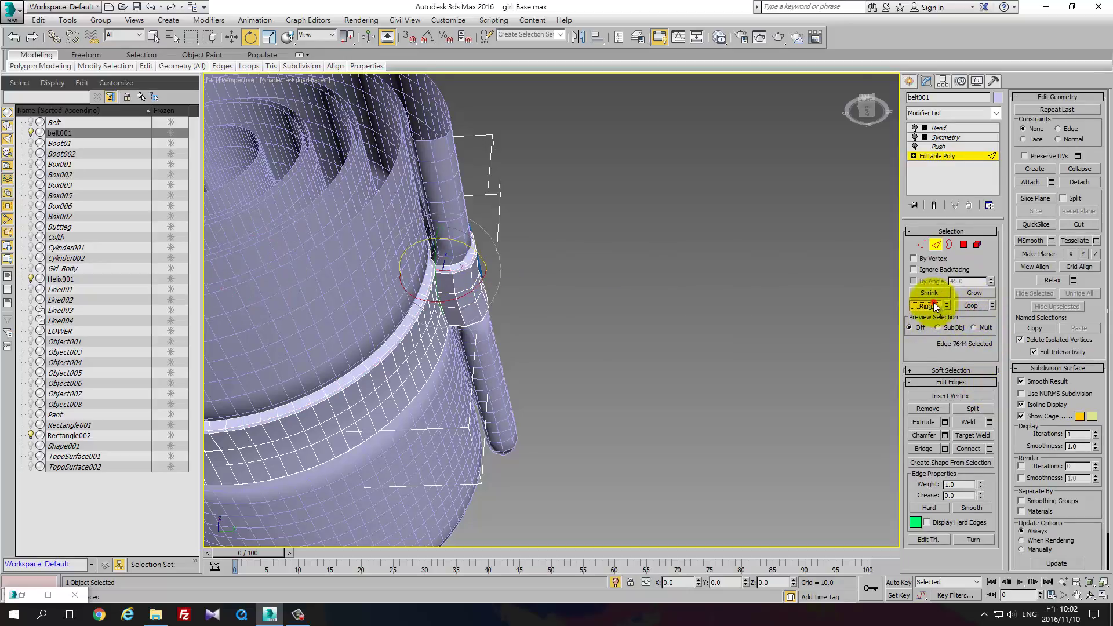
{"action": "left_click", "coordinate": [963, 245], "text": "ctrl"}
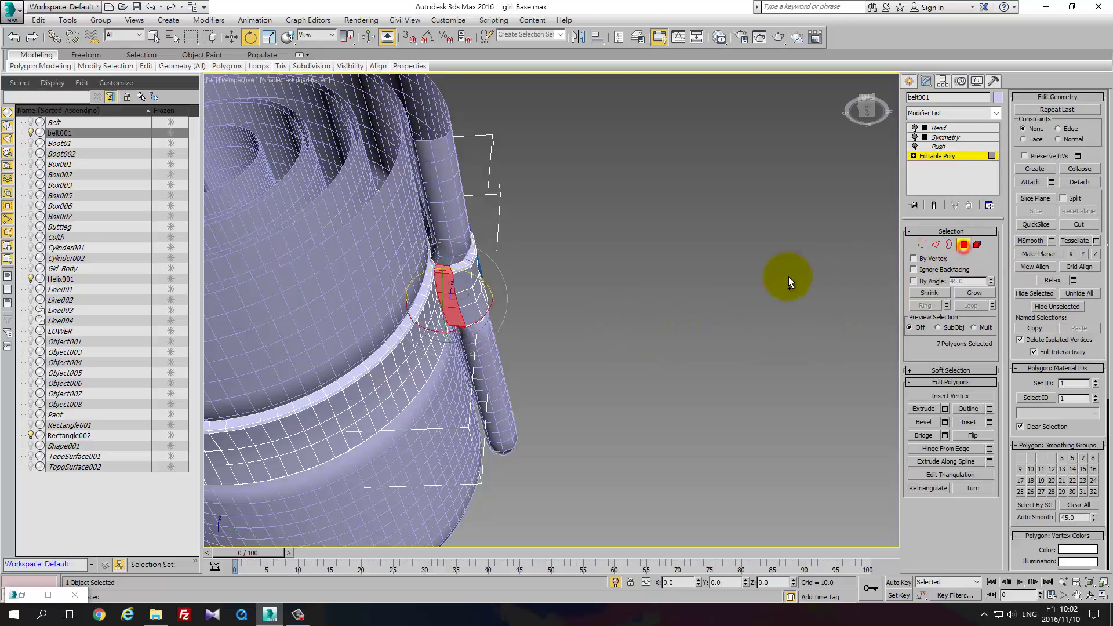
{"action": "mouse_move", "coordinate": [788, 276]}
{"action": "middle_mouse_down", "text": "alt"}
{"action": "mouse_move", "coordinate": [743, 319]}
{"action": "mouse_move", "coordinate": [572, 336]}
{"action": "middle_mouse_up", "text": "alt"}
{"action": "left_click", "coordinate": [743, 319]}
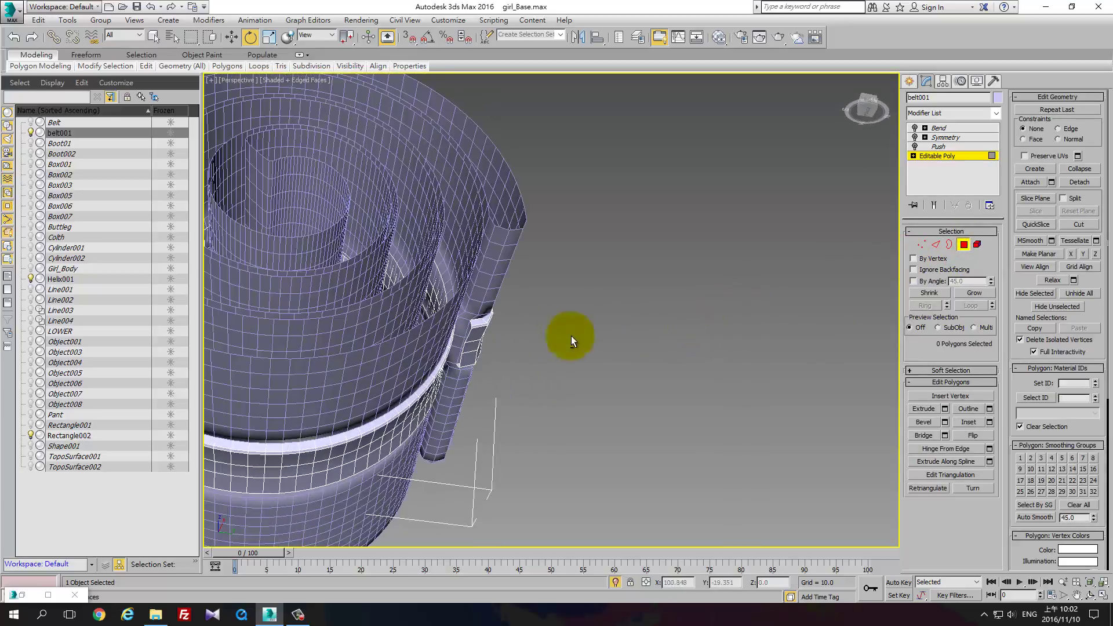
{"action": "left_click", "coordinate": [949, 244]}
{"action": "middle_click_drag", "start_coordinate": [597, 339], "coordinate": [529, 365], "text": "alt"}
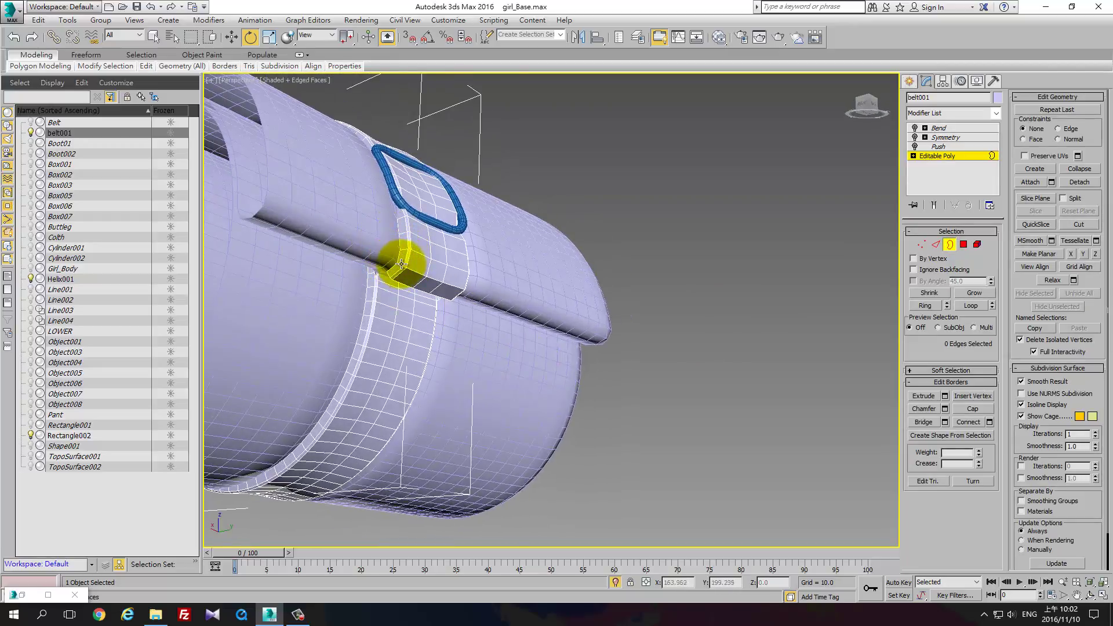
Select three strap edges, extend them to a ring, and remove that ring from belt001
{"action": "left_click", "coordinate": [423, 270]}
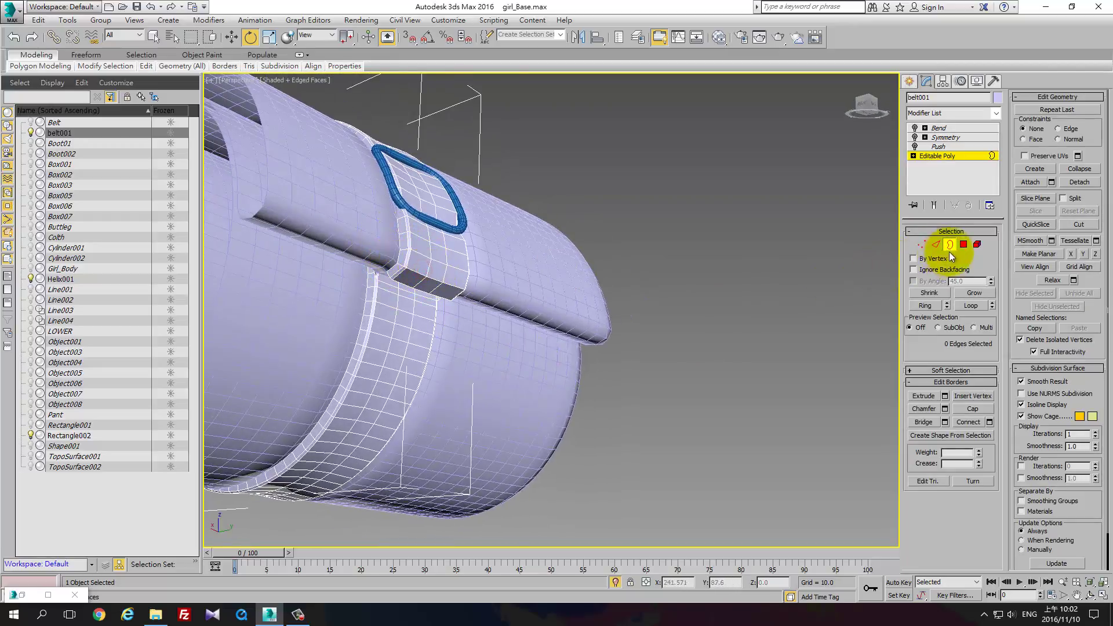
{"action": "left_click", "coordinate": [935, 245]}
{"action": "left_click", "coordinate": [426, 266]}
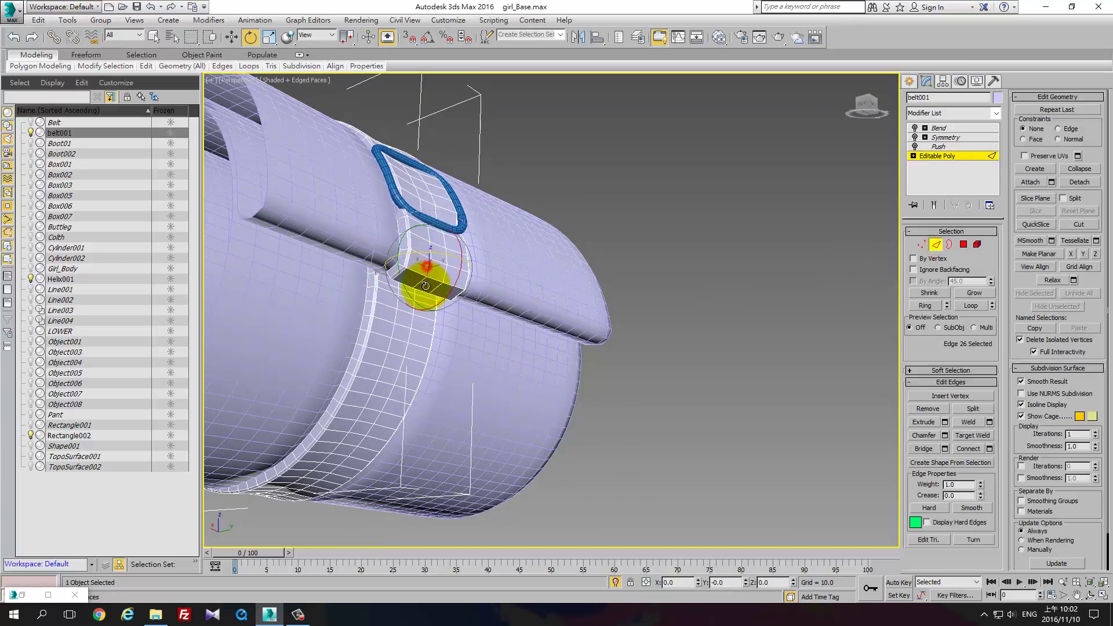
{"action": "left_click", "coordinate": [423, 282], "text": "ctrl"}
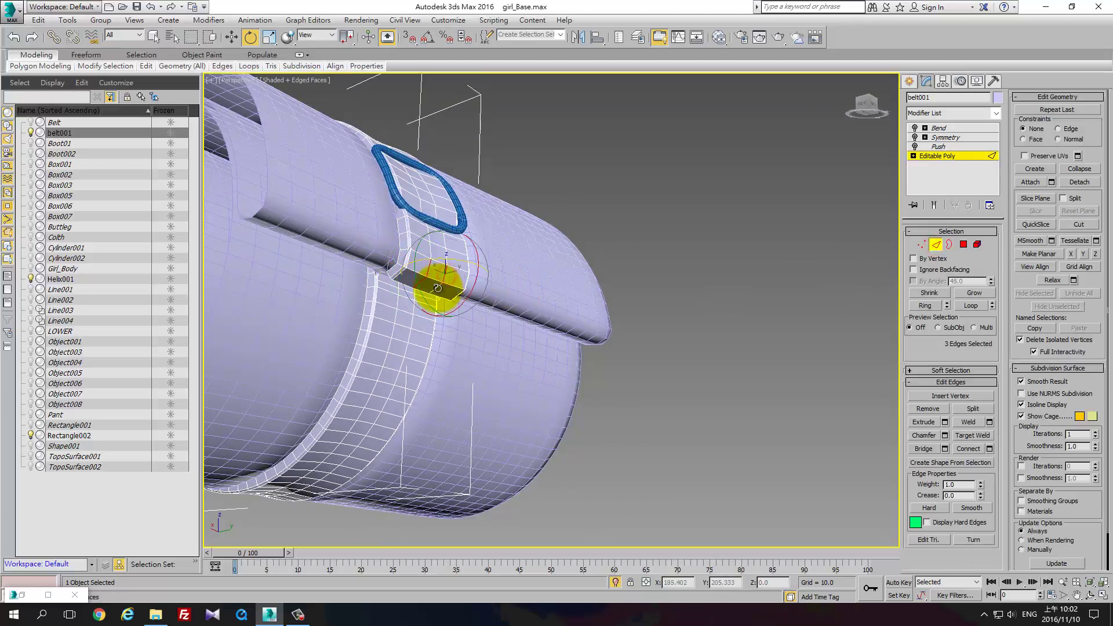
{"action": "left_click", "coordinate": [438, 290], "text": "ctrl"}
{"action": "left_click", "coordinate": [928, 307]}
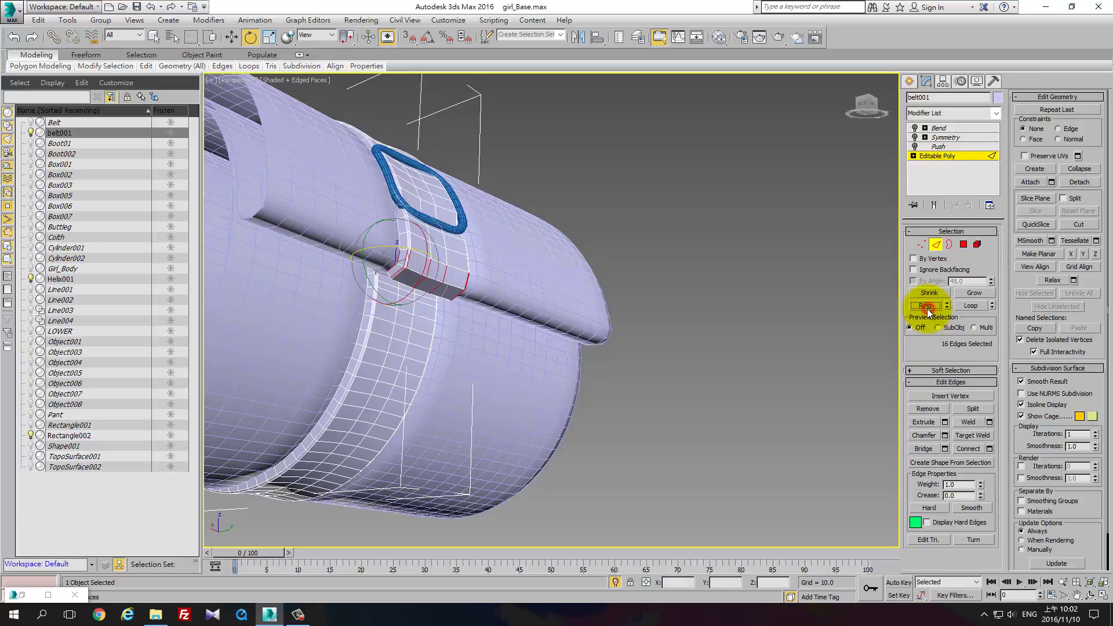
{"action": "key", "text": "BackSpace"}
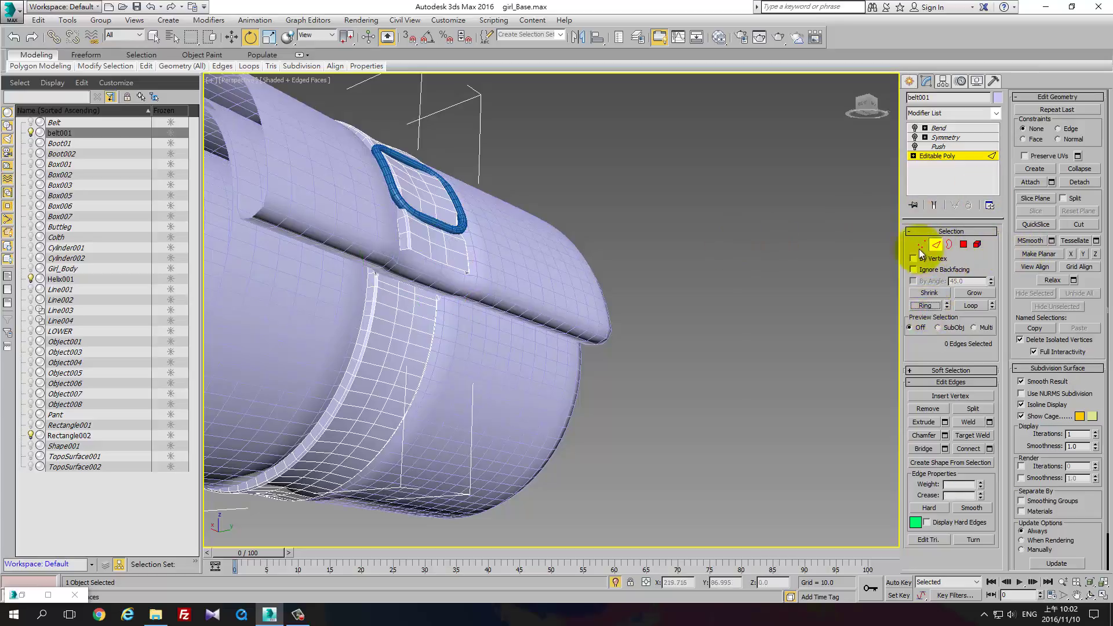
{"action": "left_click", "coordinate": [935, 244]}
{"action": "left_click", "coordinate": [935, 244]}
Loop-select the strap's end edges and move them slightly down below the buckle
{"action": "left_click", "coordinate": [442, 254]}
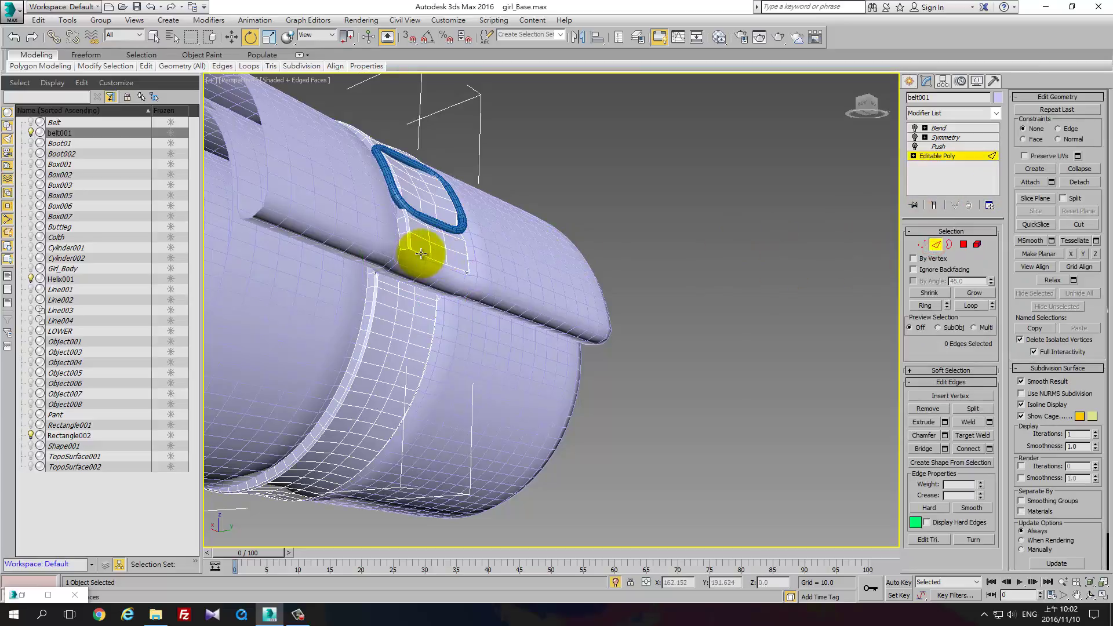
{"action": "left_click", "coordinate": [974, 305]}
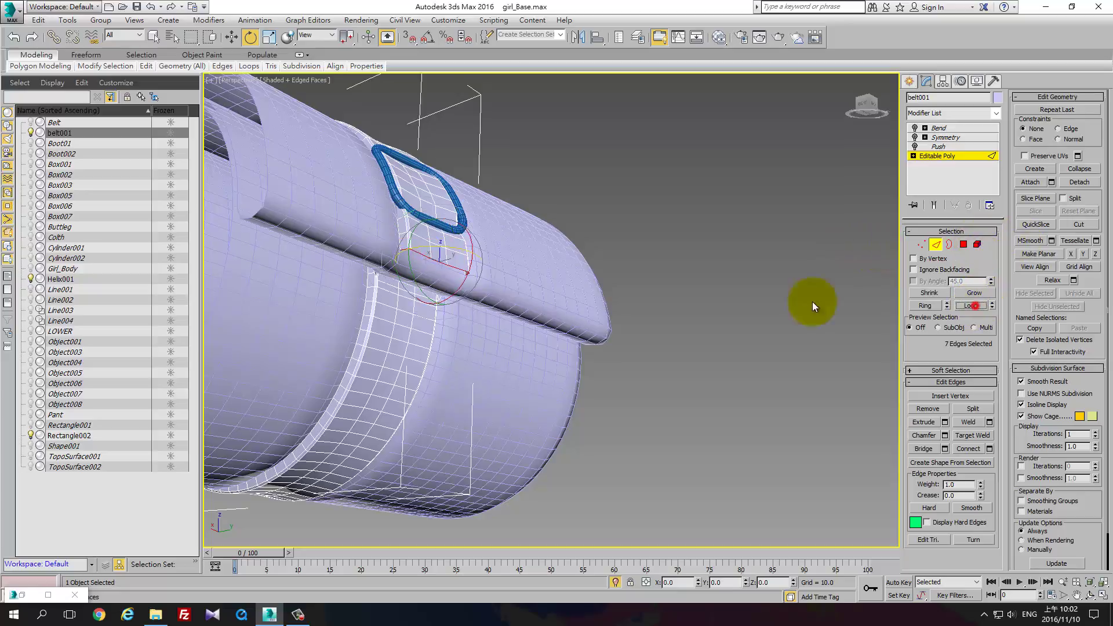
{"action": "key", "text": "w"}
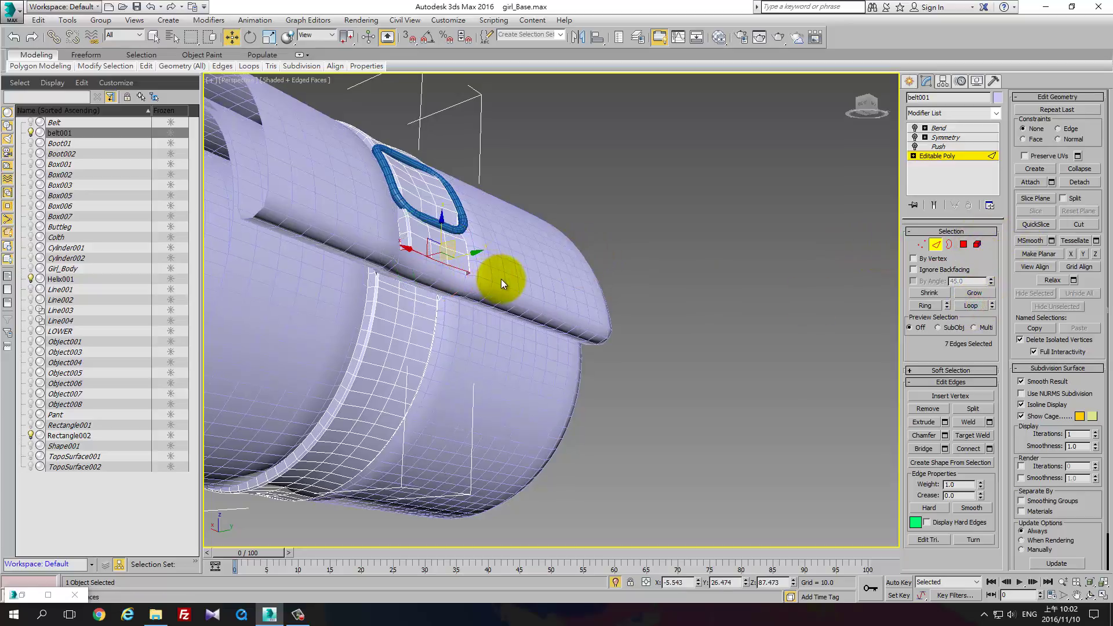
{"action": "mouse_move", "coordinate": [501, 280]}
{"action": "middle_mouse_down", "text": "alt"}
{"action": "mouse_move", "coordinate": [538, 287]}
{"action": "mouse_move", "coordinate": [497, 273]}
{"action": "middle_mouse_up", "text": "alt"}
{"action": "key", "text": "e"}
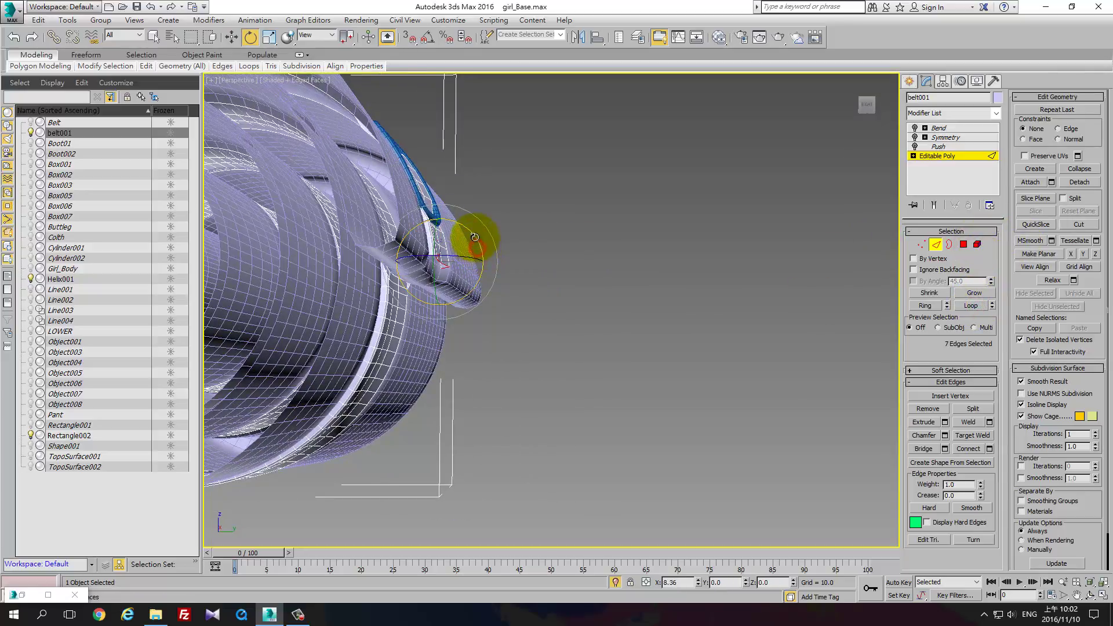
{"action": "middle_click_drag", "start_coordinate": [550, 250], "coordinate": [491, 274], "text": "alt"}
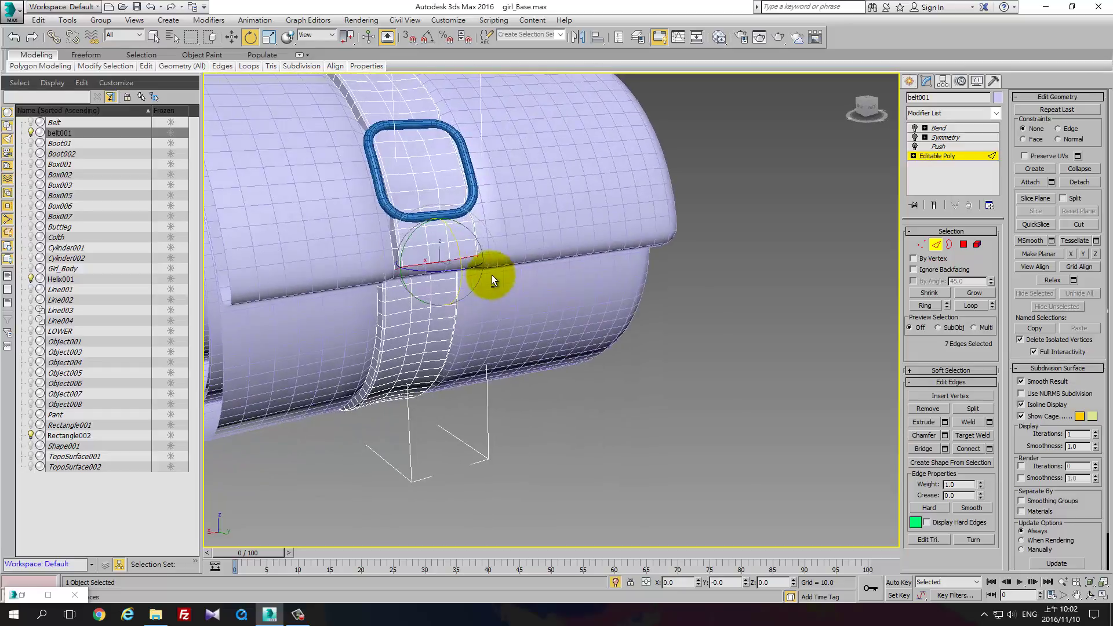
{"action": "key", "text": "w"}
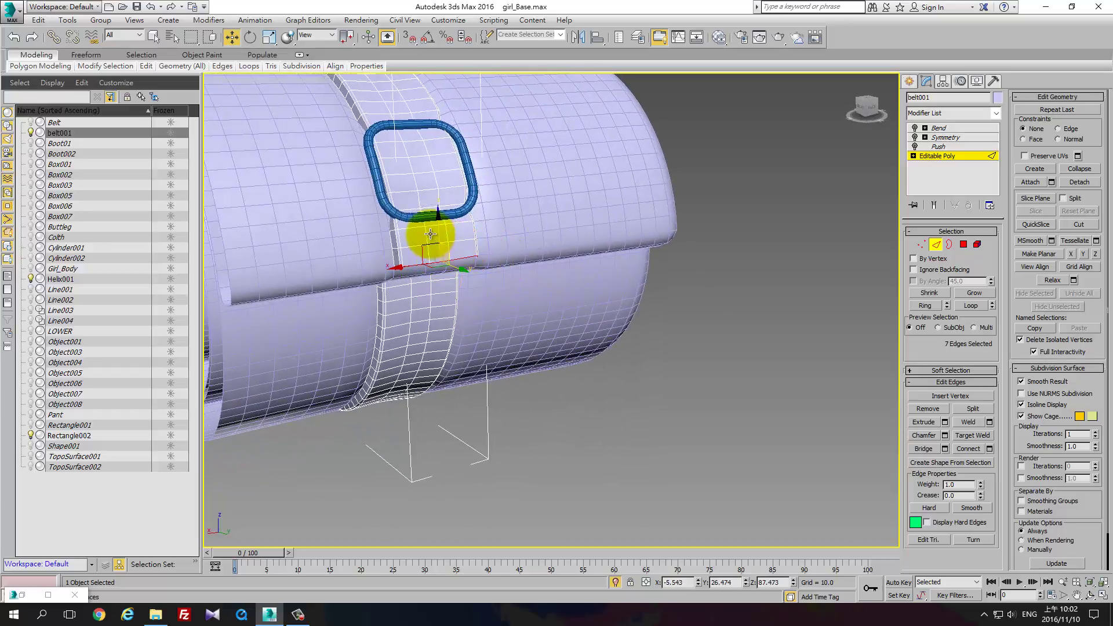
{"action": "left_click_drag", "start_coordinate": [435, 236], "coordinate": [442, 252]}
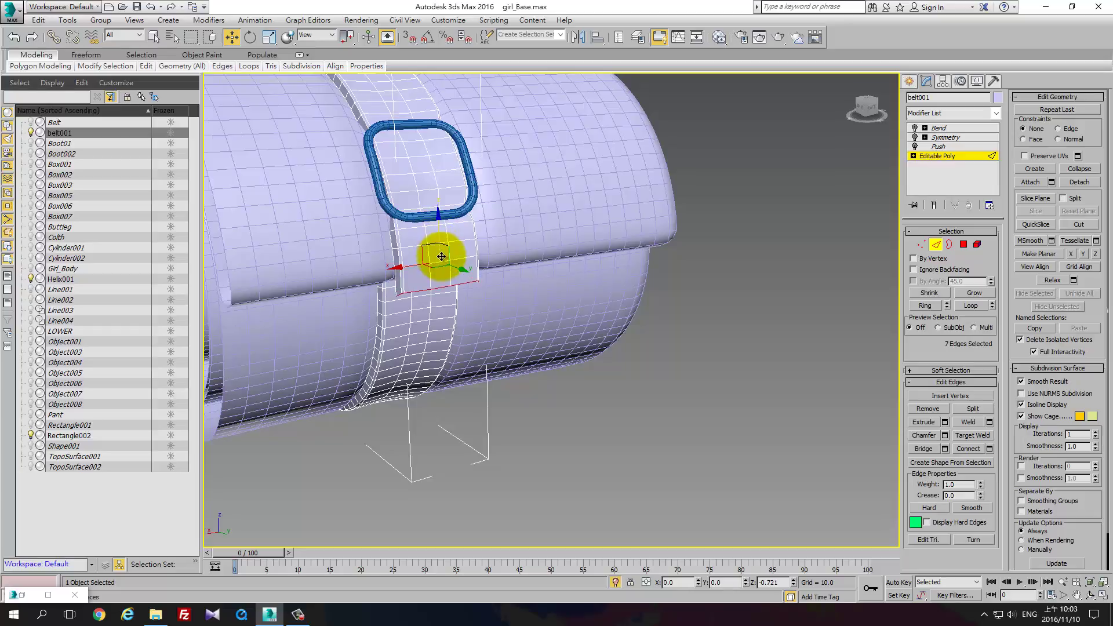
{"action": "middle_click_drag", "start_coordinate": [441, 256], "coordinate": [542, 269], "text": "alt"}
{"action": "left_click_drag", "start_coordinate": [443, 256], "coordinate": [452, 287]}
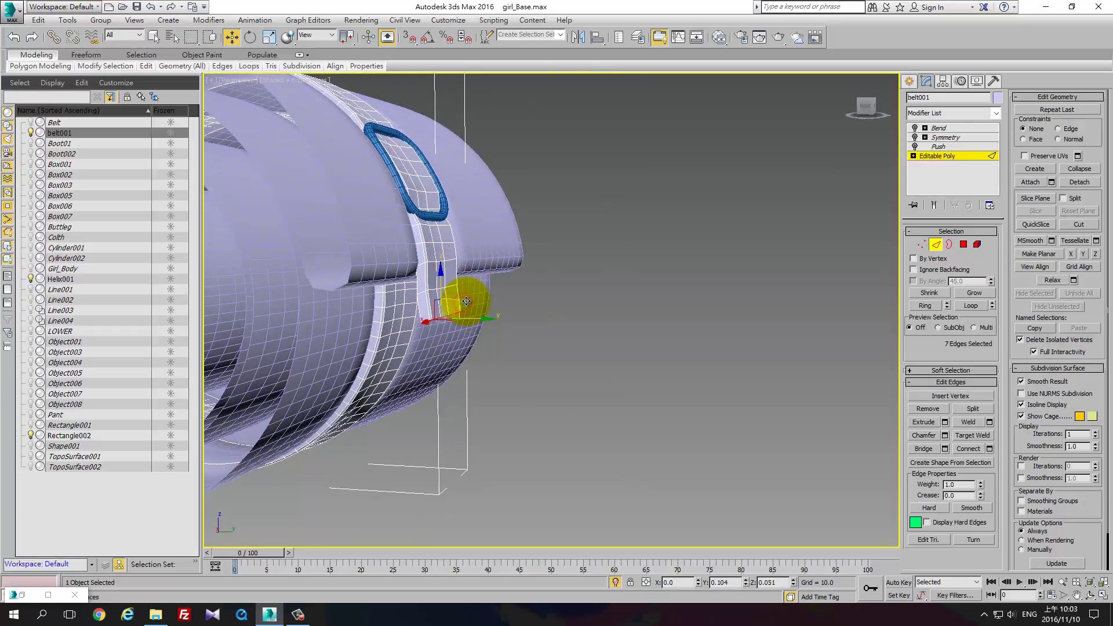
{"action": "mouse_move", "coordinate": [577, 321]}
{"action": "middle_mouse_down", "text": "alt"}
{"action": "mouse_move", "coordinate": [505, 329]}
{"action": "mouse_move", "coordinate": [472, 318]}
{"action": "mouse_move", "coordinate": [456, 347]}
{"action": "mouse_move", "coordinate": [480, 219]}
{"action": "mouse_move", "coordinate": [537, 266]}
{"action": "mouse_move", "coordinate": [740, 375]}
{"action": "mouse_move", "coordinate": [663, 392]}
{"action": "mouse_move", "coordinate": [745, 378]}
{"action": "mouse_move", "coordinate": [731, 278]}
{"action": "mouse_move", "coordinate": [716, 339]}
{"action": "middle_mouse_up", "text": "alt"}
Bridge the top and bottom edges of the strap's open end to fill it with faces
{"action": "left_click", "coordinate": [916, 246]}
{"action": "scroll", "coordinate": [455, 346], "scroll_direction": "up", "scroll_amount": 3}
{"action": "scroll", "coordinate": [498, 210], "scroll_direction": "up", "scroll_amount": 3}
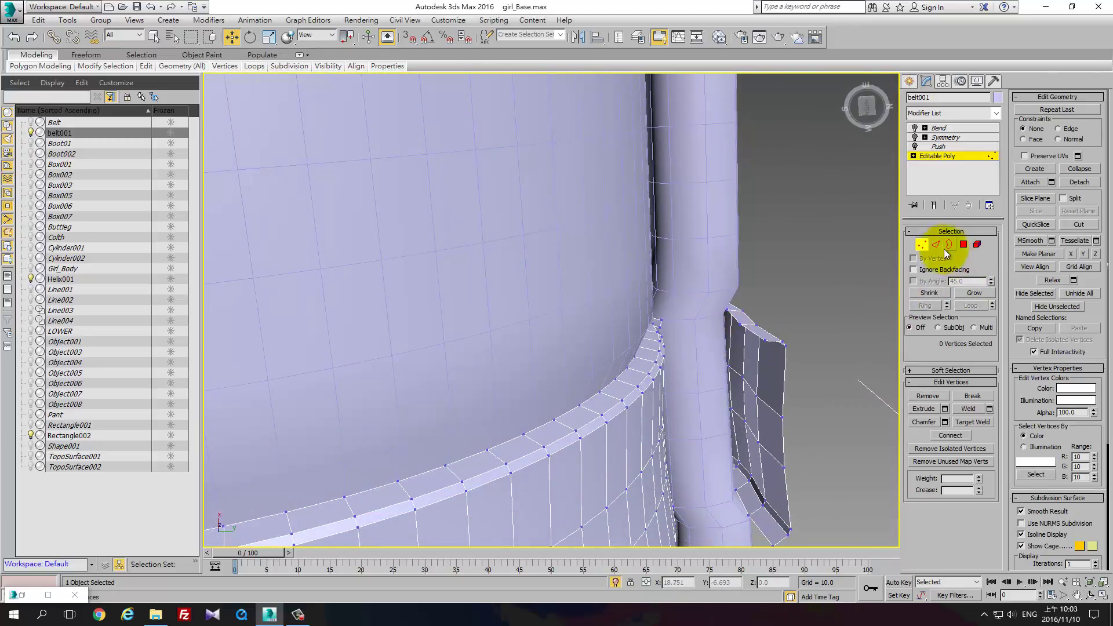
{"action": "left_click", "coordinate": [937, 245]}
{"action": "left_click", "coordinate": [735, 315]}
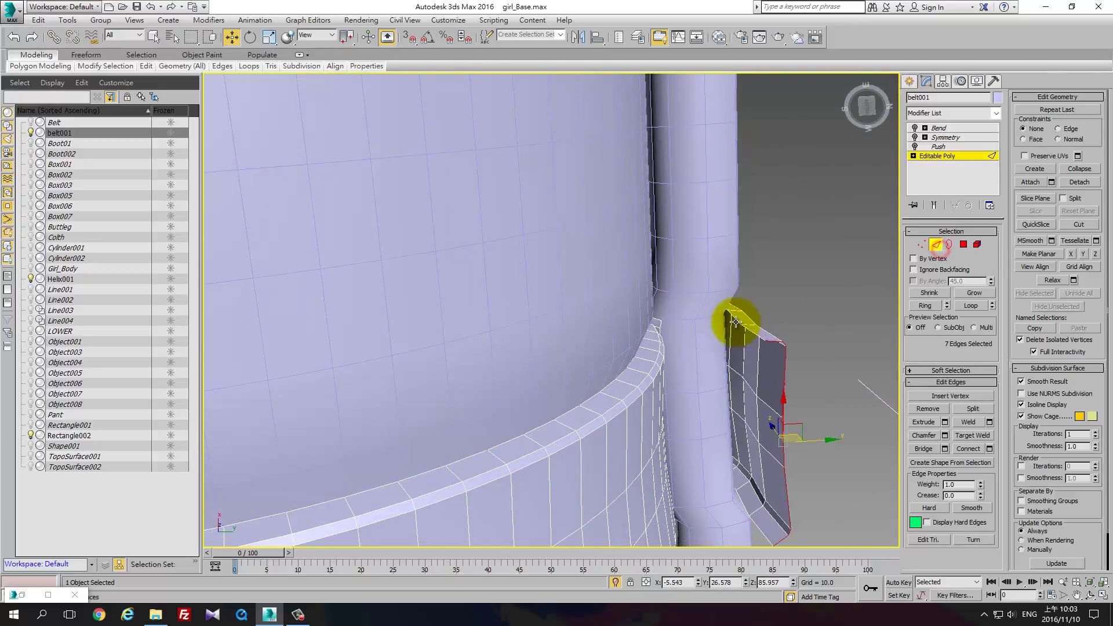
{"action": "left_click", "coordinate": [737, 495], "text": "ctrl"}
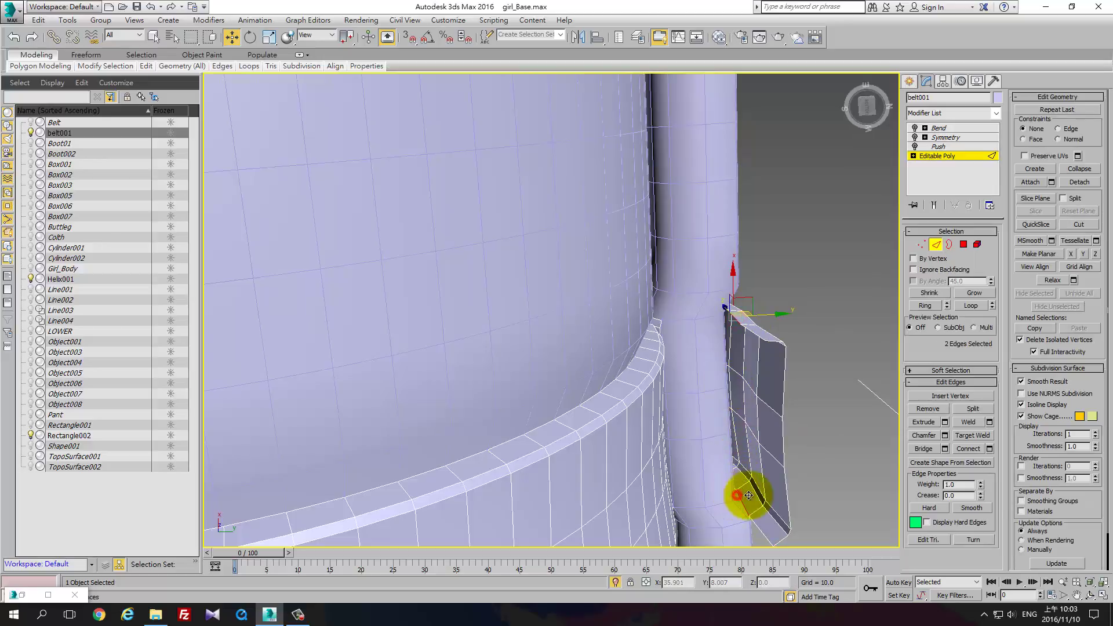
{"action": "left_click", "coordinate": [933, 445]}
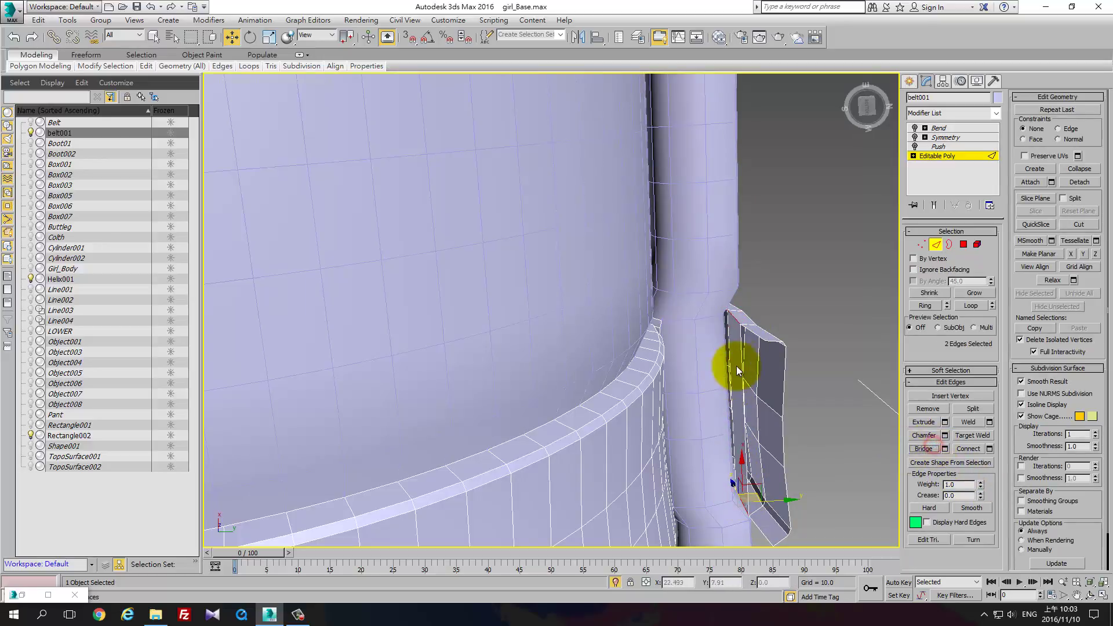
{"action": "left_click", "coordinate": [754, 336]}
{"action": "left_click", "coordinate": [762, 529], "text": "ctrl"}
{"action": "left_click", "coordinate": [930, 449]}
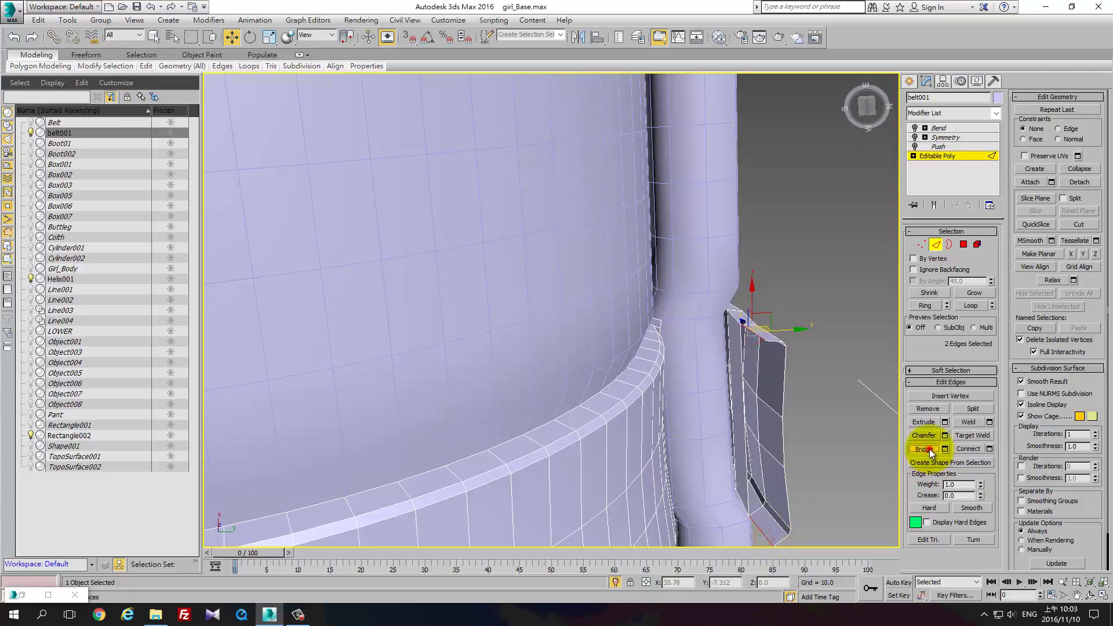
Cap the strap end's remaining open border with a new face
{"action": "left_click", "coordinate": [949, 244]}
{"action": "left_click", "coordinate": [748, 337]}
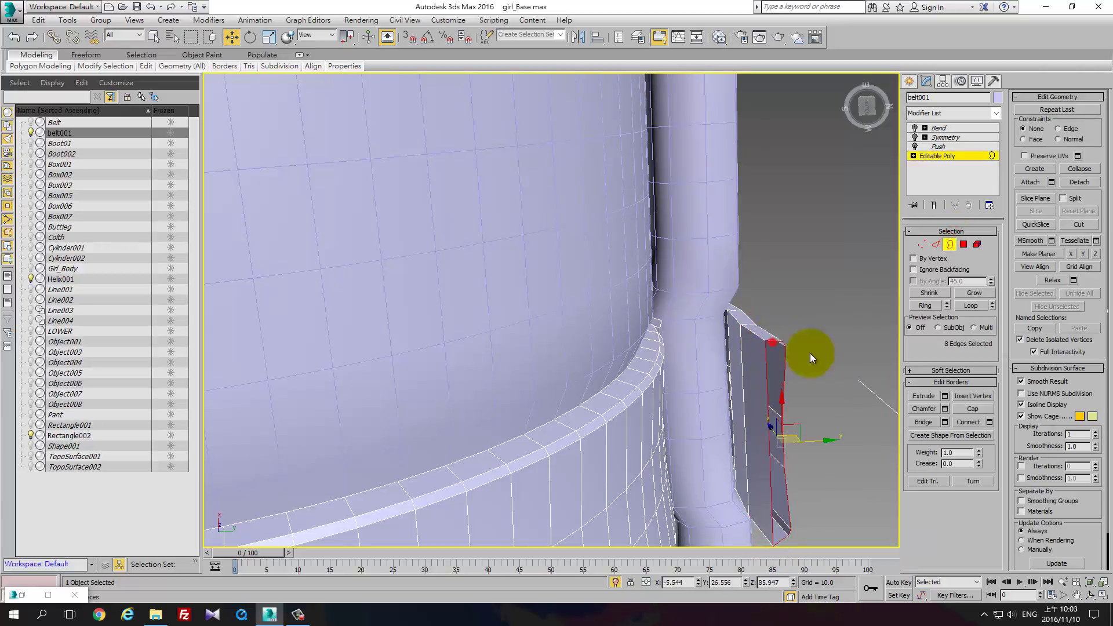
{"action": "left_click", "coordinate": [973, 410]}
{"action": "left_click", "coordinate": [922, 246]}
{"action": "mouse_move", "coordinate": [893, 287]}
{"action": "middle_mouse_down", "text": "alt"}
{"action": "mouse_move", "coordinate": [835, 318]}
{"action": "mouse_move", "coordinate": [774, 322]}
{"action": "middle_mouse_up", "text": "alt"}
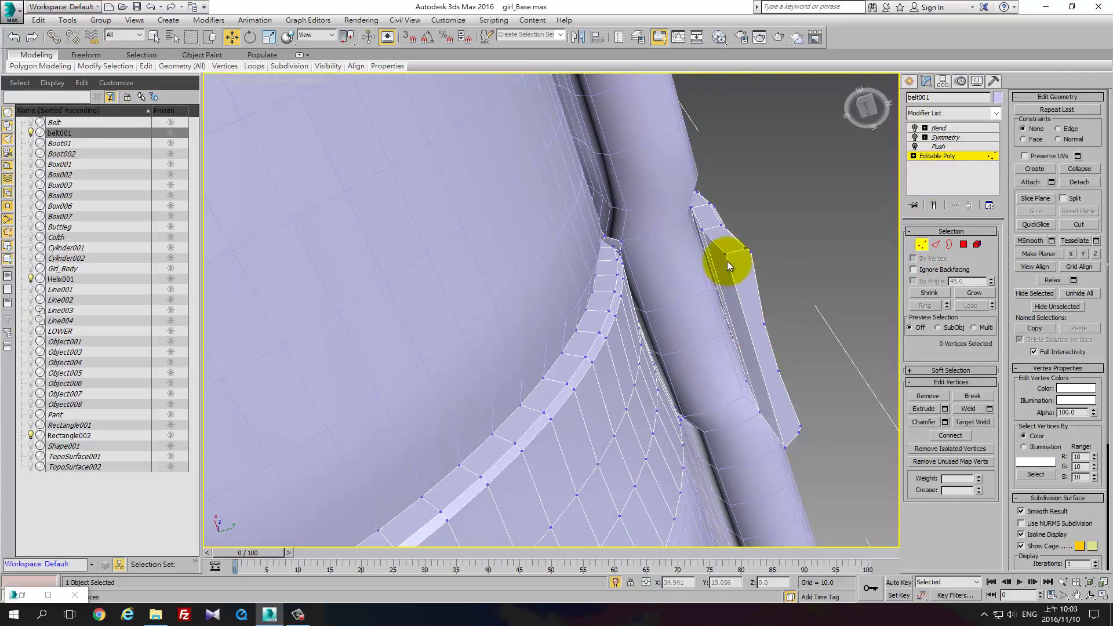
Cut new edges across the strap end with the Cut tool
{"action": "left_click", "coordinate": [1088, 224]}
{"action": "left_click", "coordinate": [766, 323]}
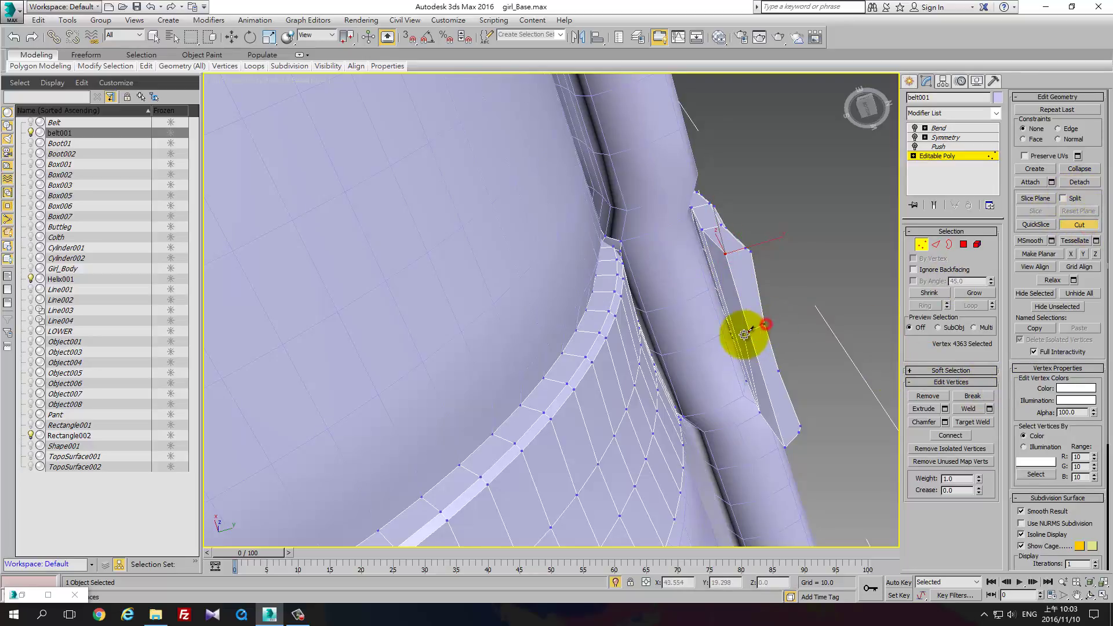
{"action": "middle_click_drag", "start_coordinate": [748, 332], "coordinate": [820, 318], "text": "alt"}
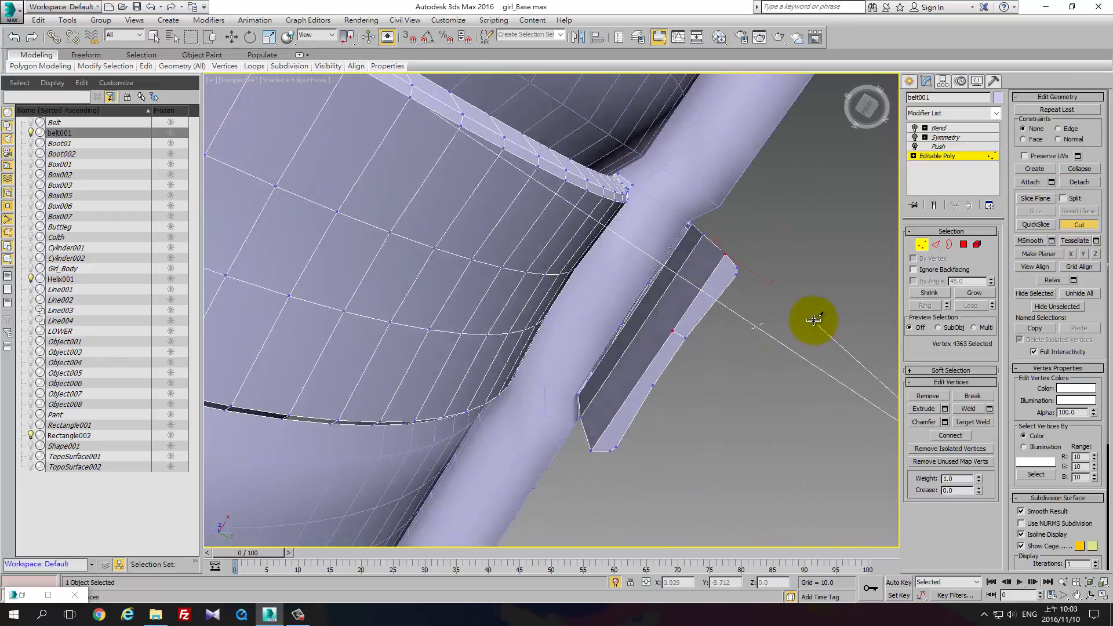
{"action": "left_click", "coordinate": [663, 324]}
{"action": "left_click", "coordinate": [642, 303]}
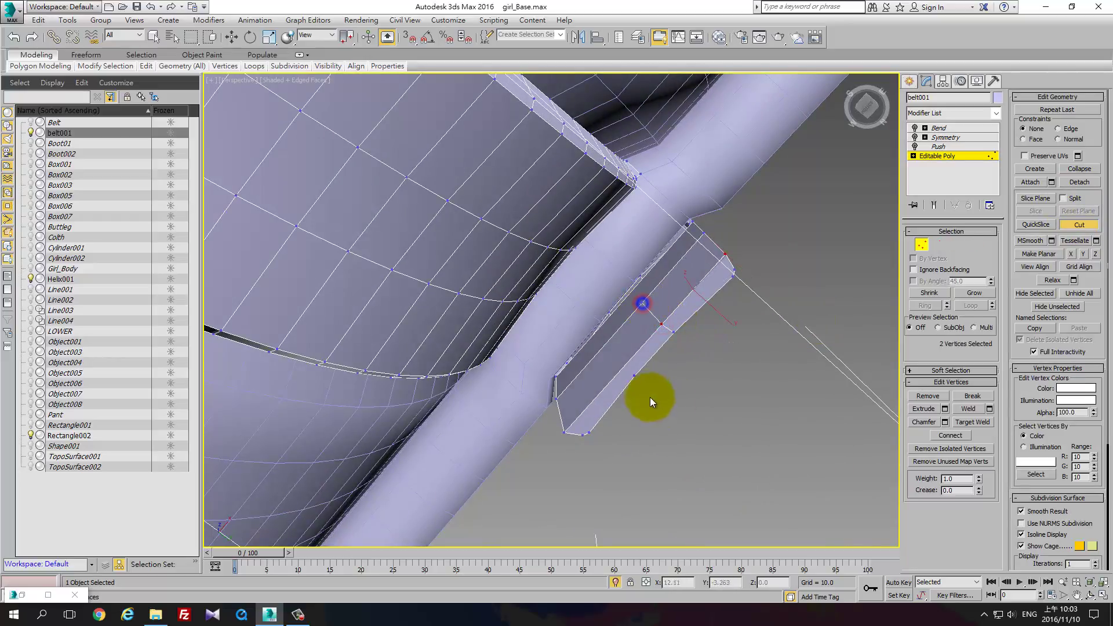
{"action": "left_click", "coordinate": [634, 374]}
{"action": "left_click", "coordinate": [624, 367]}
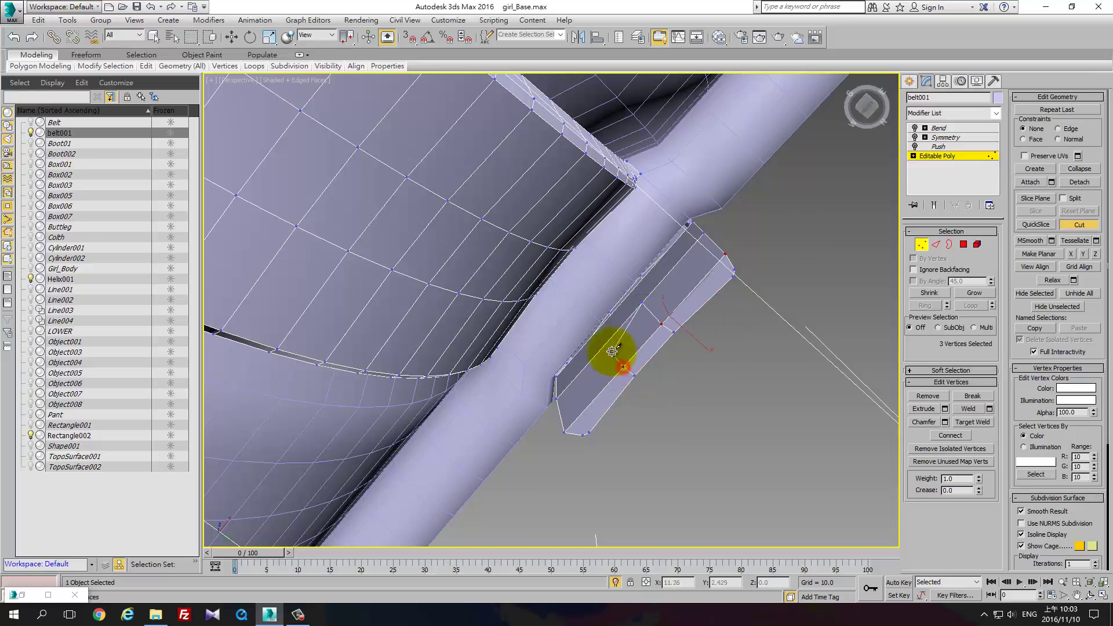
{"action": "mouse_move", "coordinate": [607, 344]}
{"action": "middle_mouse_down", "text": "alt"}
{"action": "mouse_move", "coordinate": [685, 372]}
{"action": "mouse_move", "coordinate": [715, 356]}
{"action": "mouse_move", "coordinate": [719, 323]}
{"action": "mouse_move", "coordinate": [651, 273]}
{"action": "middle_mouse_up", "text": "alt"}
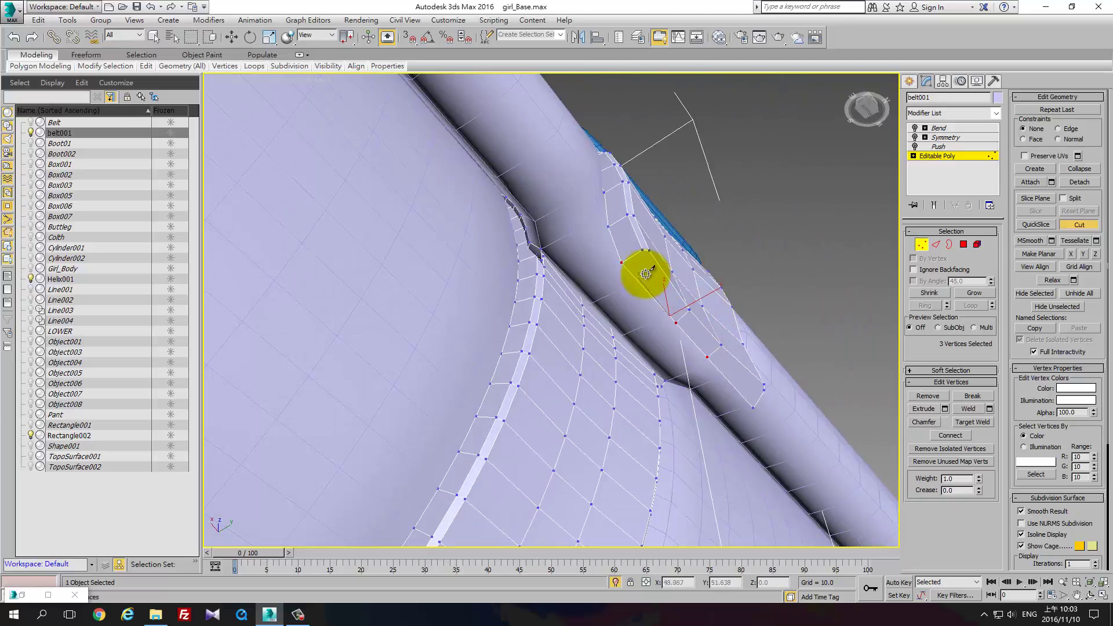
Select the six strap-end corner vertices and raise them slightly into a shallow V
{"action": "key", "text": "w"}
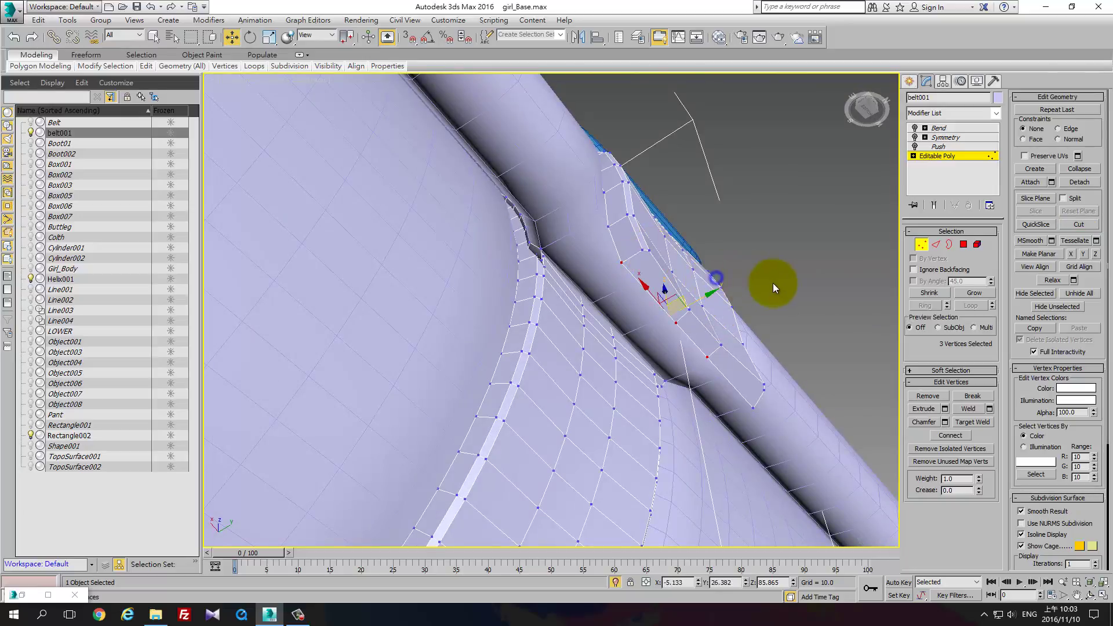
{"action": "mouse_move", "coordinate": [774, 283]}
{"action": "middle_mouse_down", "text": "alt"}
{"action": "mouse_move", "coordinate": [722, 345]}
{"action": "mouse_move", "coordinate": [690, 342]}
{"action": "middle_mouse_up", "text": "alt"}
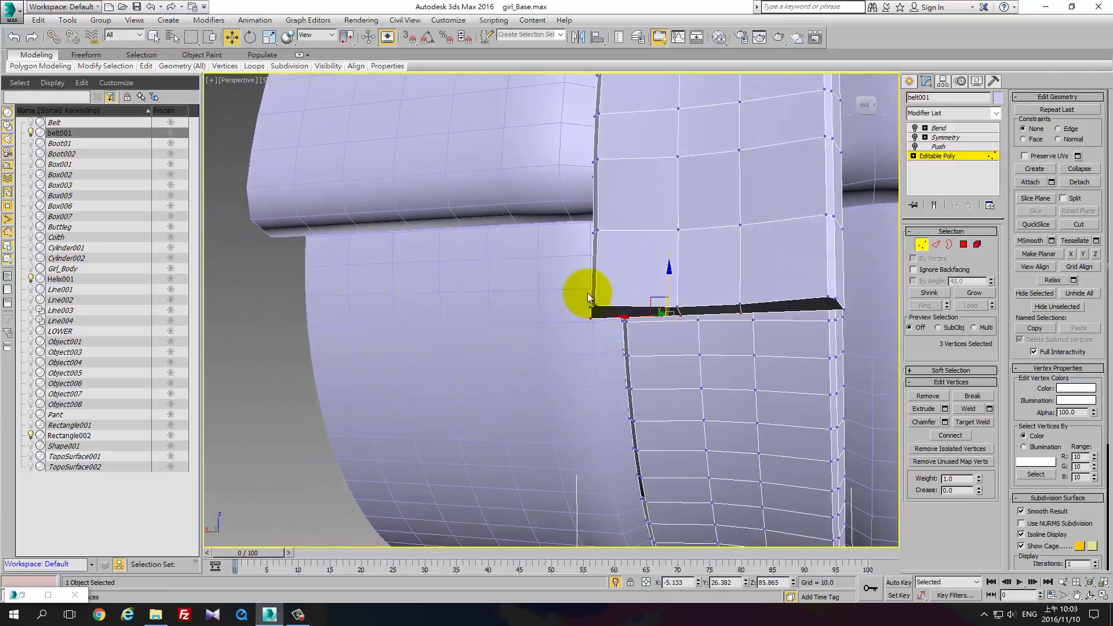
{"action": "left_click_drag", "start_coordinate": [587, 293], "coordinate": [598, 341]}
{"action": "mouse_move", "coordinate": [838, 299]}
{"action": "middle_mouse_down", "text": "alt"}
{"action": "mouse_move", "coordinate": [939, 313]}
{"action": "mouse_move", "coordinate": [794, 290]}
{"action": "middle_mouse_up", "text": "alt"}
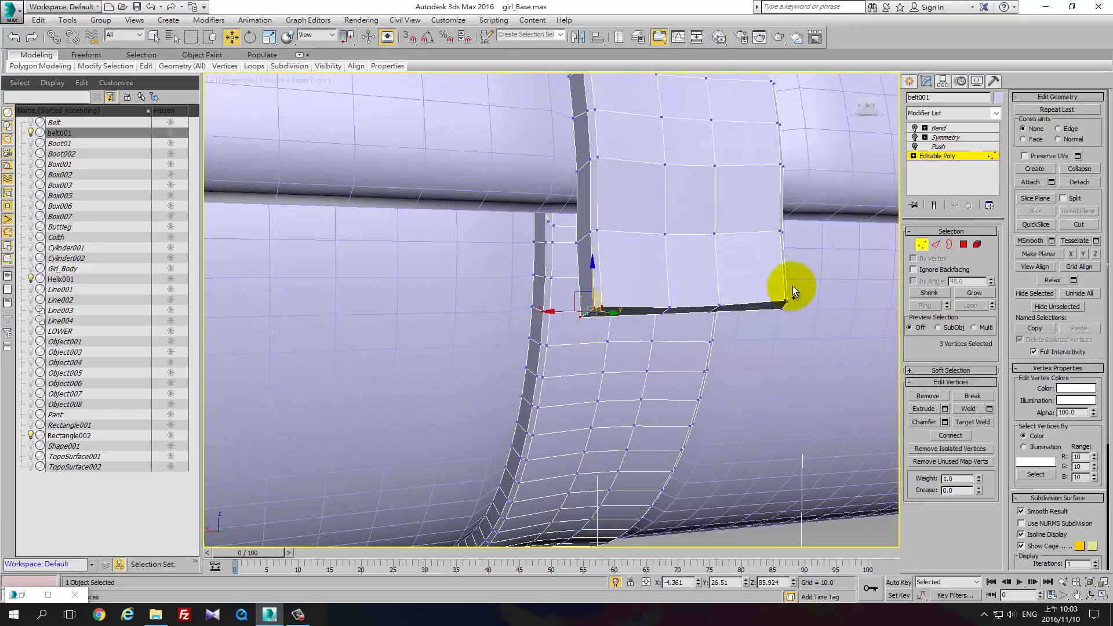
{"action": "left_click_drag", "start_coordinate": [781, 281], "coordinate": [807, 324], "text": "ctrl"}
{"action": "middle_click_drag", "start_coordinate": [745, 349], "coordinate": [721, 325], "text": "alt"}
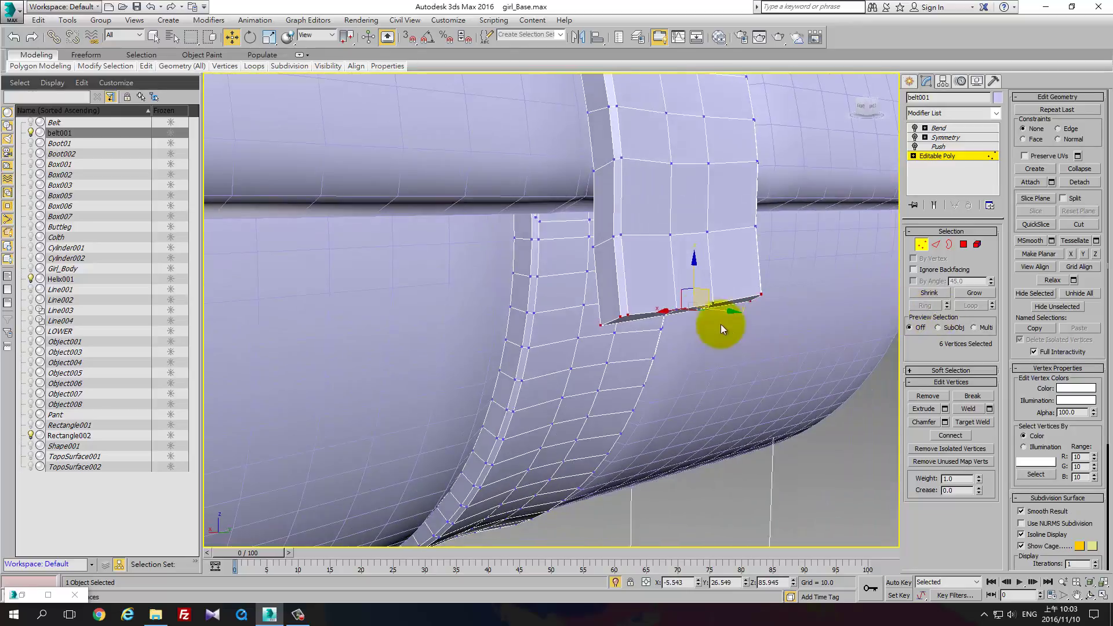
{"action": "left_click_drag", "start_coordinate": [701, 290], "coordinate": [697, 262]}
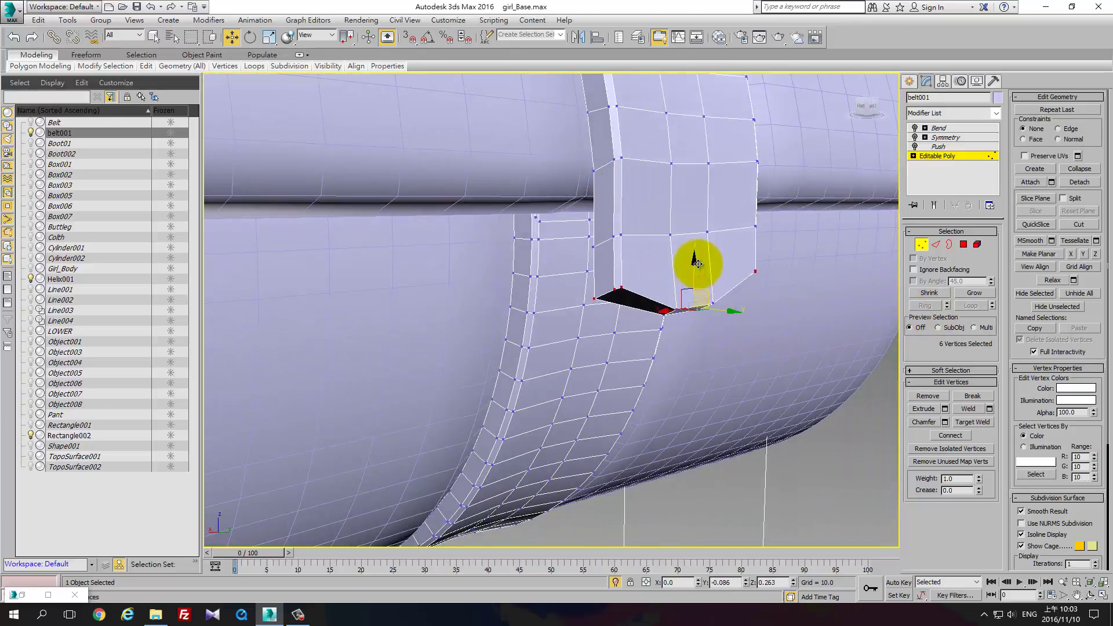
{"action": "mouse_move", "coordinate": [697, 262]}
{"action": "middle_mouse_down", "text": "alt"}
{"action": "mouse_move", "coordinate": [711, 298]}
{"action": "mouse_move", "coordinate": [666, 301]}
{"action": "mouse_move", "coordinate": [703, 306]}
{"action": "mouse_move", "coordinate": [664, 316]}
{"action": "middle_mouse_up", "text": "alt"}
{"action": "key", "text": "r"}
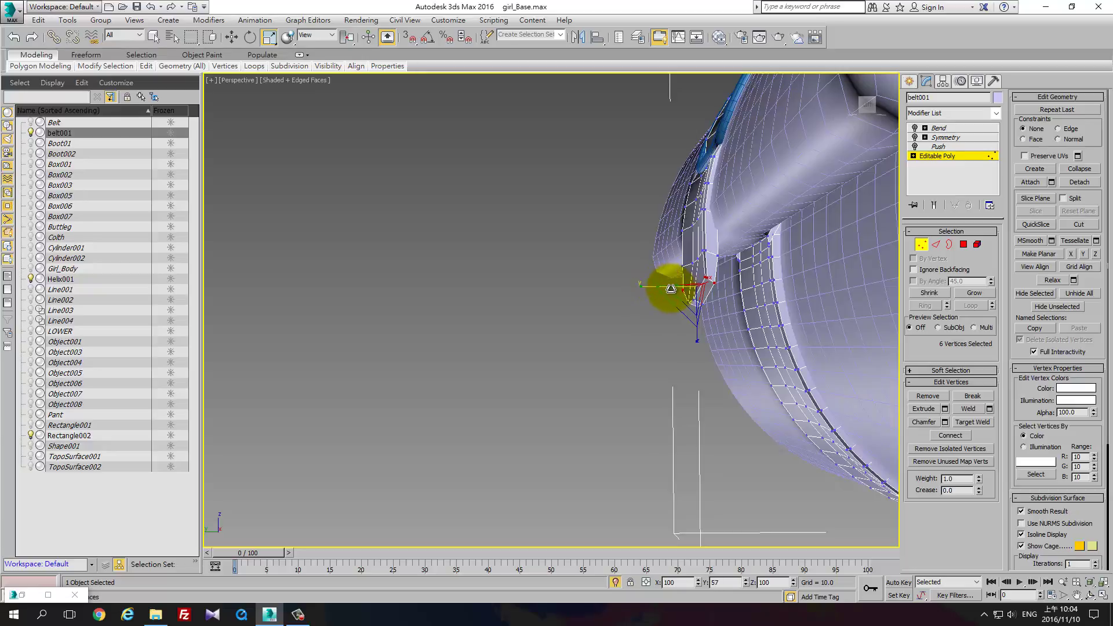
Clear the vertex selection, exit vertex editing and deselect the belt
{"action": "left_click", "coordinate": [619, 302]}
{"action": "scroll", "coordinate": [728, 326], "scroll_direction": "up", "scroll_amount": 5}
{"action": "scroll", "coordinate": [728, 326], "scroll_direction": "down", "scroll_amount": 8}
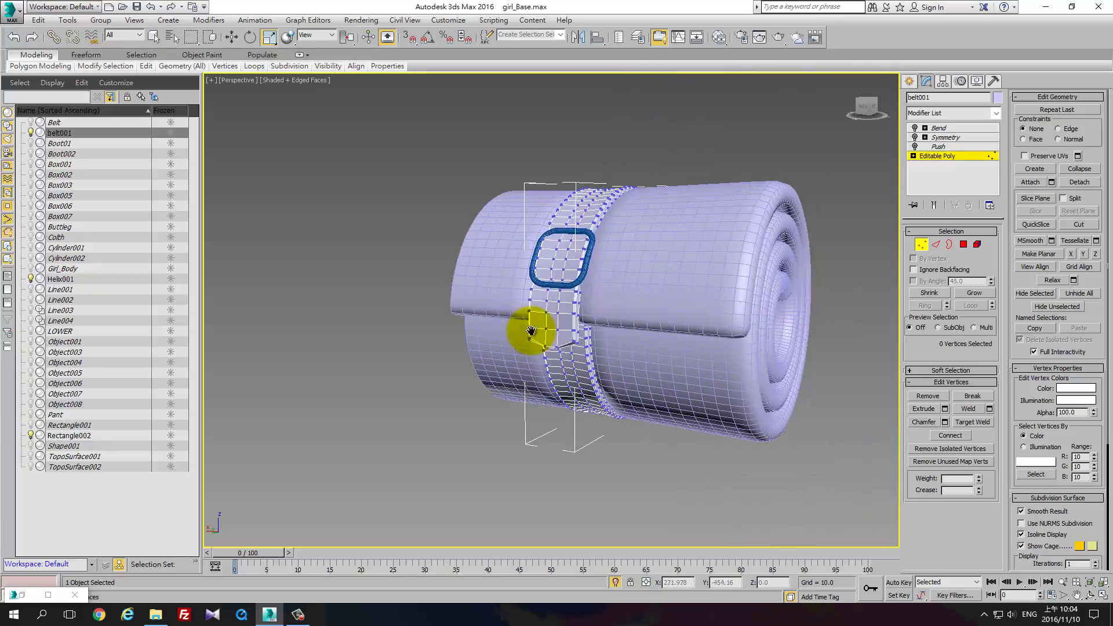
{"action": "mouse_move", "coordinate": [529, 328]}
{"action": "middle_mouse_down", "text": "alt"}
{"action": "mouse_move", "coordinate": [572, 339]}
{"action": "mouse_move", "coordinate": [938, 183]}
{"action": "middle_mouse_up", "text": "alt"}
{"action": "left_click", "coordinate": [945, 155]}
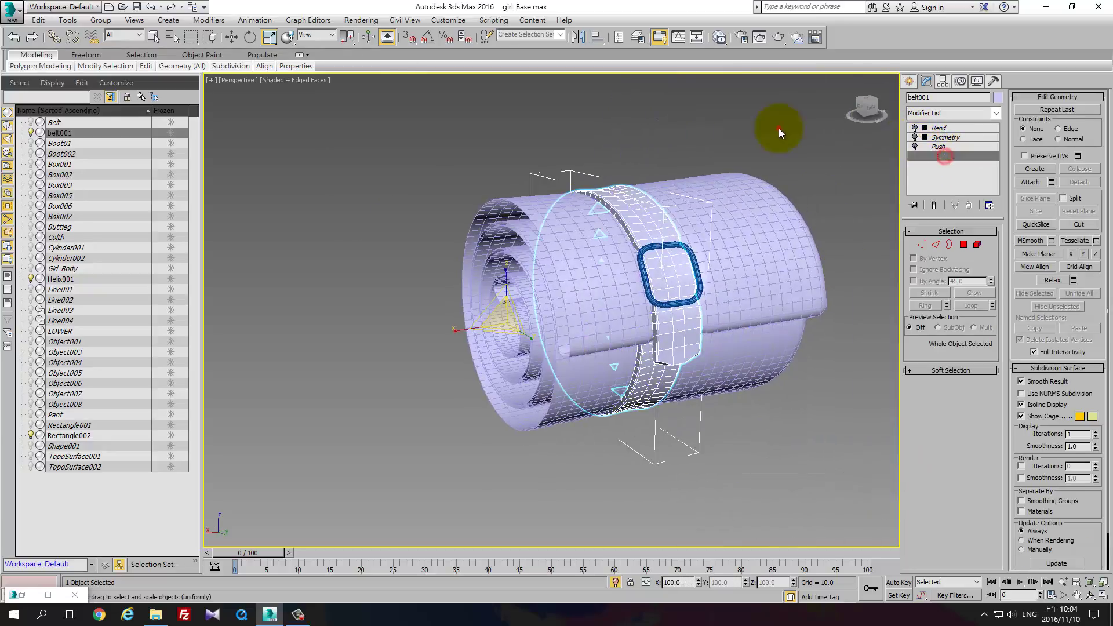
{"action": "left_click", "coordinate": [778, 128]}
{"action": "middle_click_drag", "start_coordinate": [855, 236], "coordinate": [741, 283], "text": "alt"}
Re-enable belt001's Bend and Symmetry and paste its modifiers instanced onto Rectangle002
{"action": "left_click", "coordinate": [645, 279]}
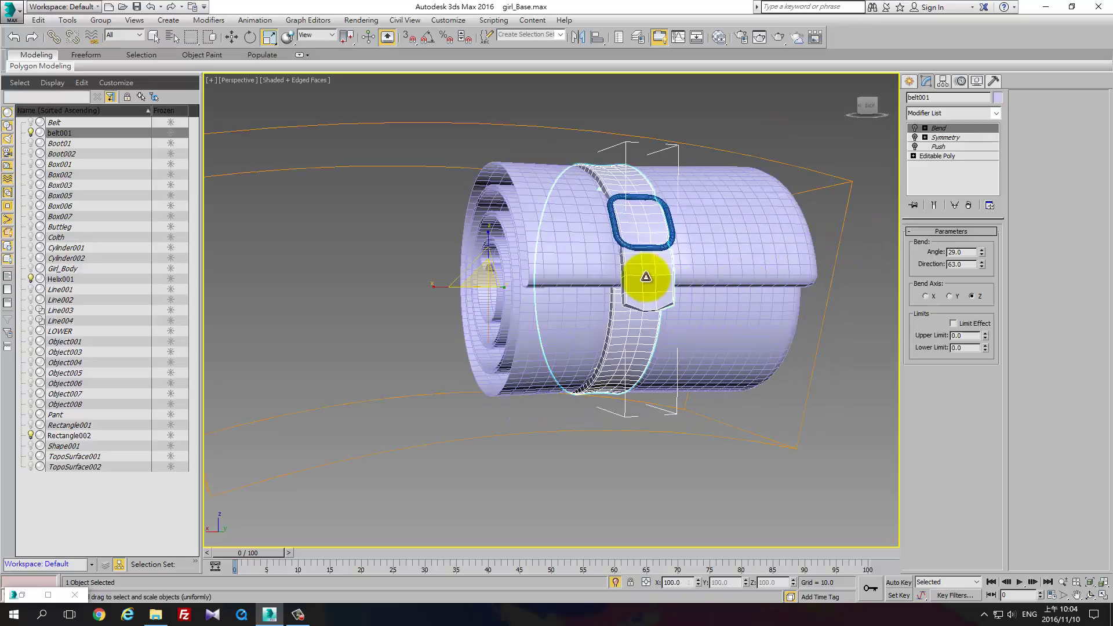
{"action": "left_click", "coordinate": [915, 146]}
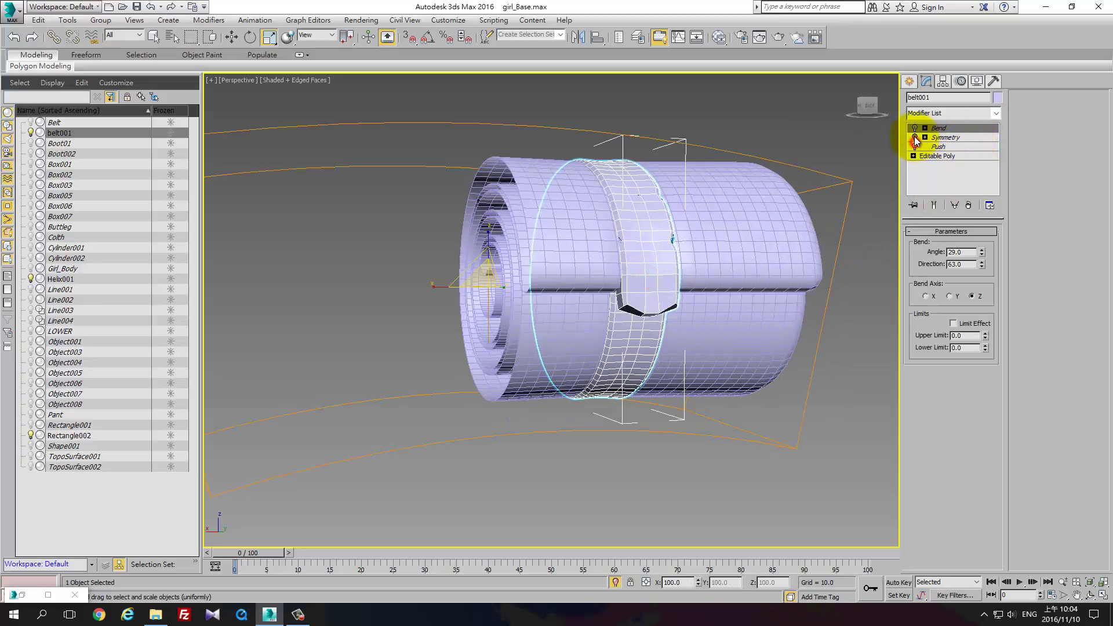
{"action": "left_click", "coordinate": [915, 127]}
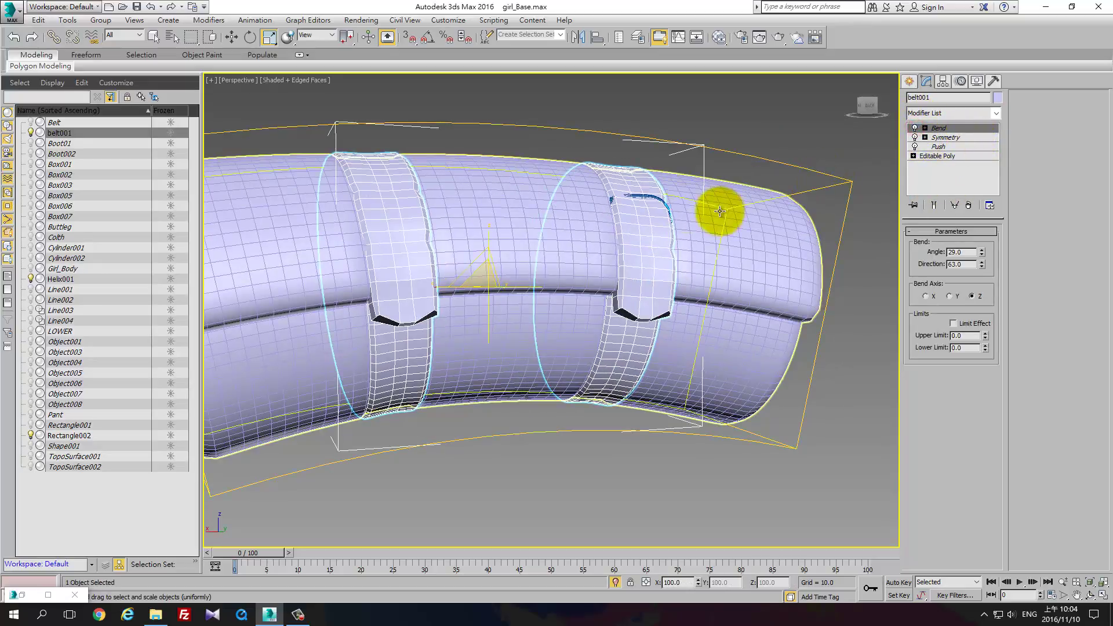
{"action": "left_click", "coordinate": [655, 196]}
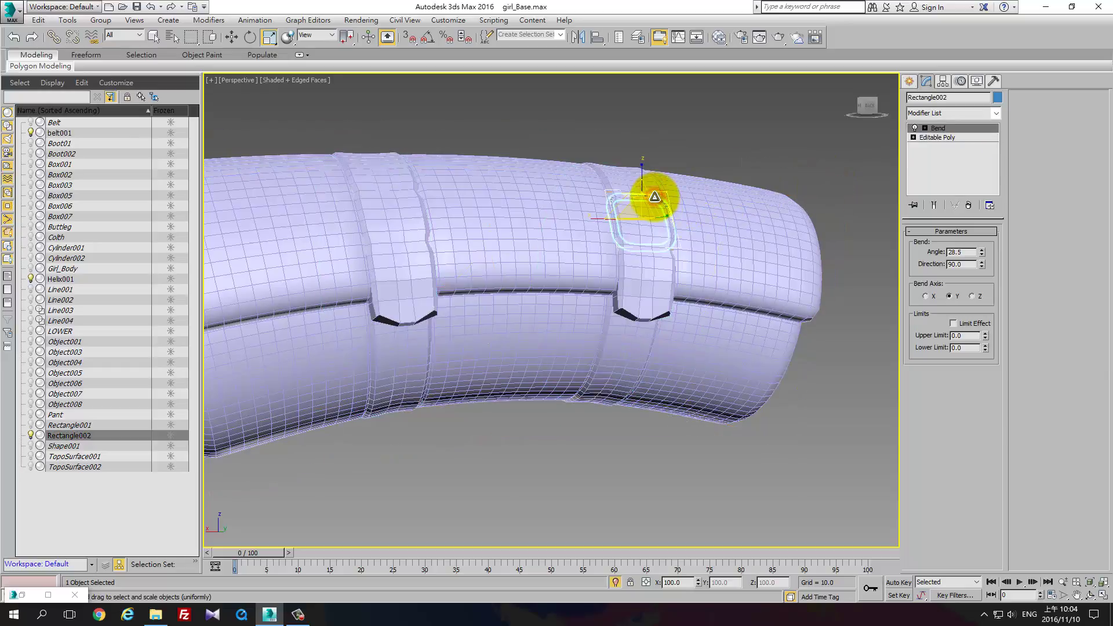
{"action": "right_click", "coordinate": [941, 130]}
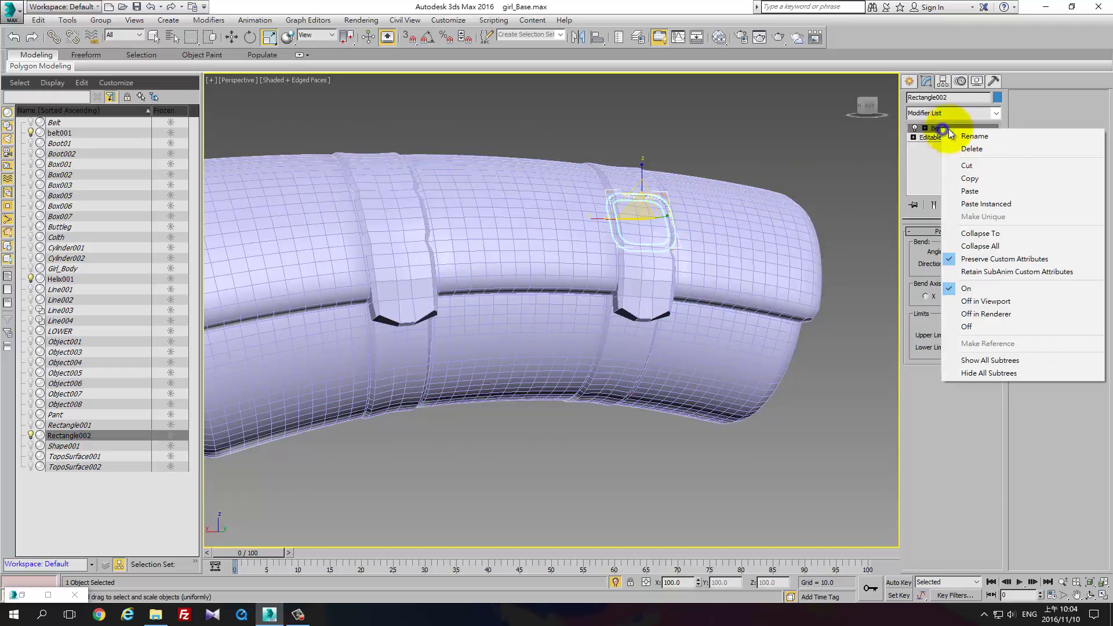
{"action": "left_click", "coordinate": [982, 203]}
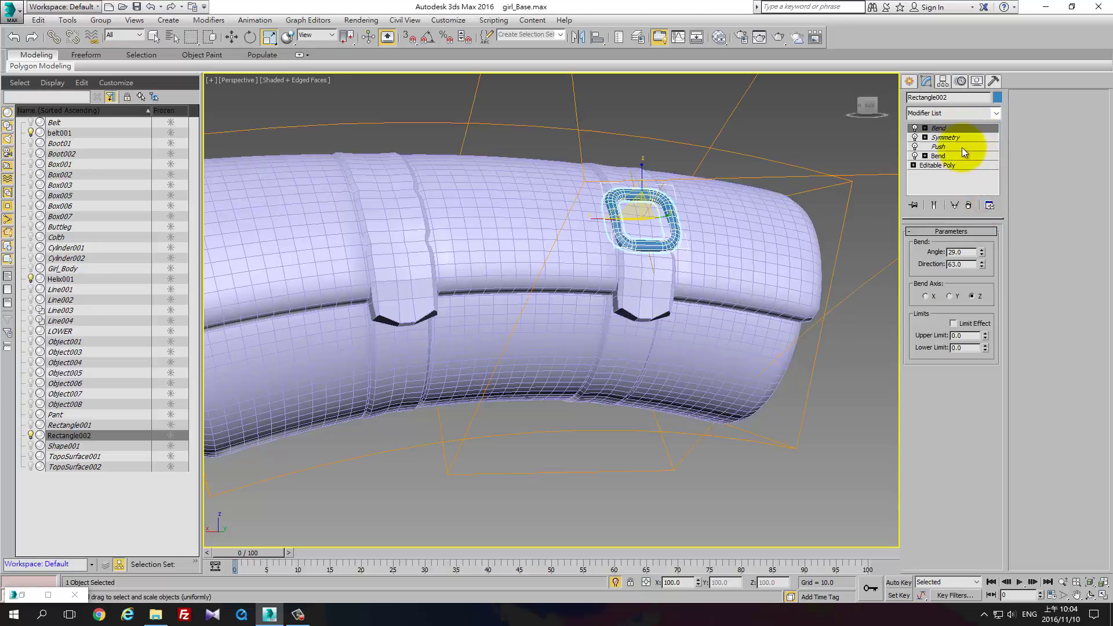
Disable the Push modifier on the buckle and view the belt front-on
{"action": "left_click", "coordinate": [915, 146]}
{"action": "mouse_move", "coordinate": [765, 191]}
{"action": "middle_mouse_down", "text": "alt"}
{"action": "mouse_move", "coordinate": [703, 228]}
{"action": "mouse_move", "coordinate": [626, 204]}
{"action": "middle_mouse_up", "text": "alt"}
{"action": "key", "text": "w"}
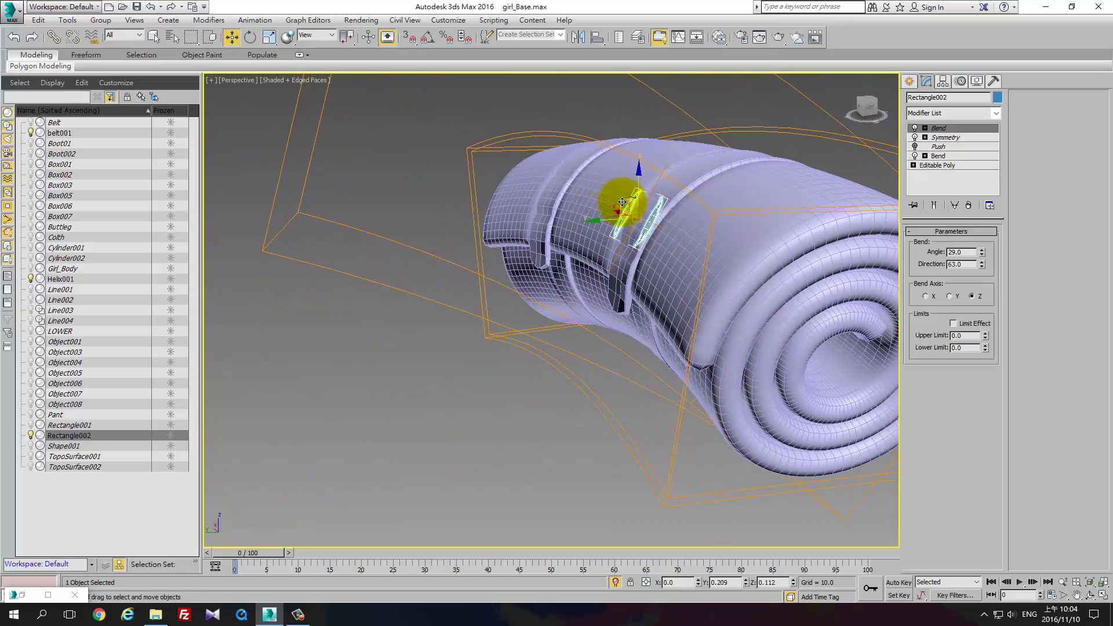
{"action": "mouse_move", "coordinate": [640, 214]}
{"action": "middle_mouse_down", "text": "alt"}
{"action": "mouse_move", "coordinate": [696, 239]}
{"action": "mouse_move", "coordinate": [698, 264]}
{"action": "mouse_move", "coordinate": [721, 244]}
{"action": "middle_mouse_up", "text": "alt"}
{"action": "scroll", "coordinate": [691, 246], "scroll_direction": "up", "scroll_amount": 5}
{"action": "scroll", "coordinate": [691, 246], "scroll_direction": "up", "scroll_amount": 5}
{"action": "scroll", "coordinate": [664, 224], "scroll_direction": "down", "scroll_amount": 5}
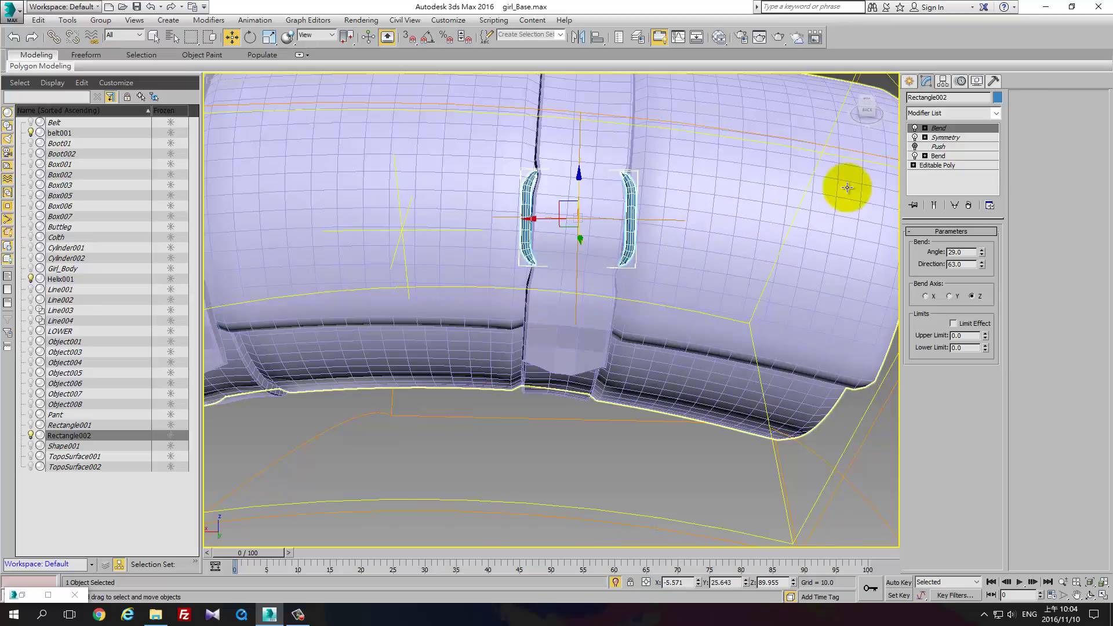
Set the buckle Symmetry mirror plane's X position to 0
{"action": "left_click", "coordinate": [945, 138]}
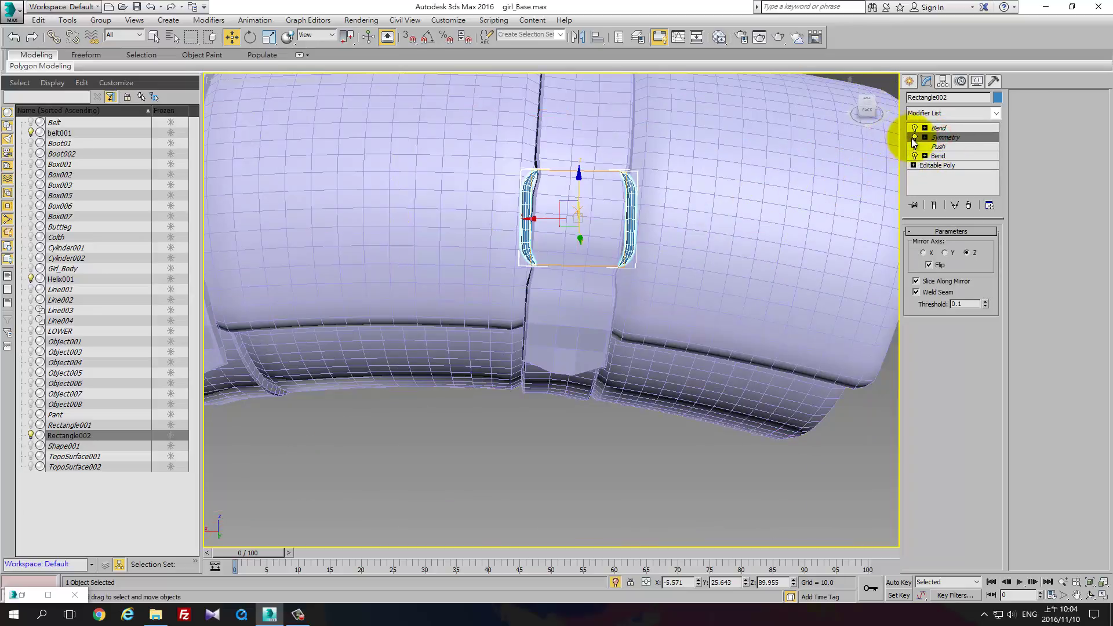
{"action": "left_click", "coordinate": [944, 147]}
{"action": "scroll", "coordinate": [635, 278], "scroll_direction": "down", "scroll_amount": 5}
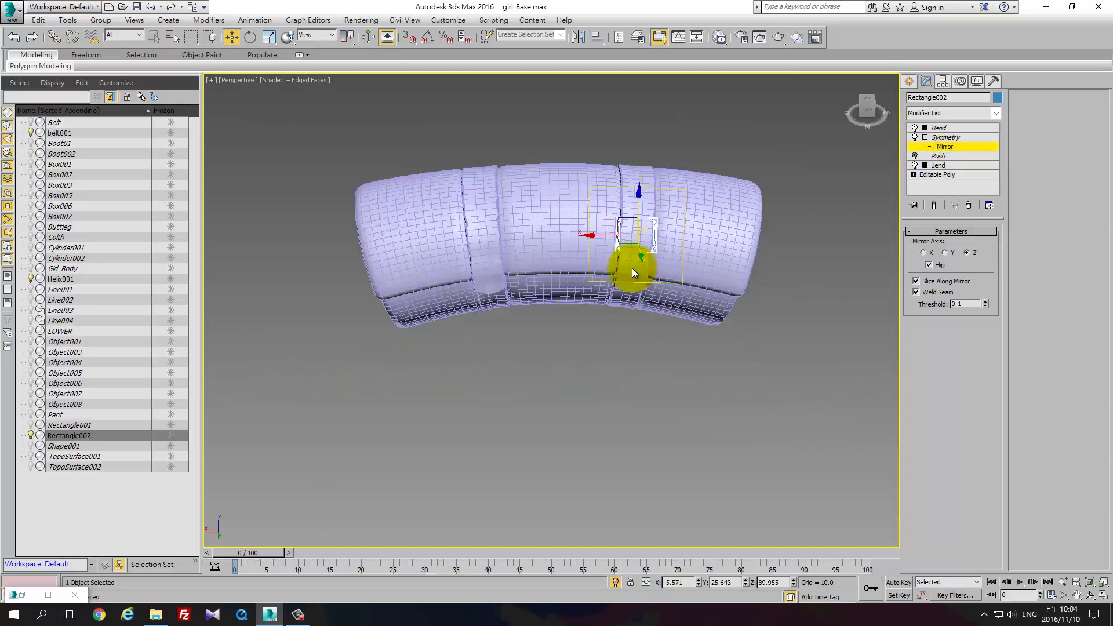
{"action": "left_click", "coordinate": [676, 582]}
{"action": "type", "text": "0"}
{"action": "key", "text": "Return"}
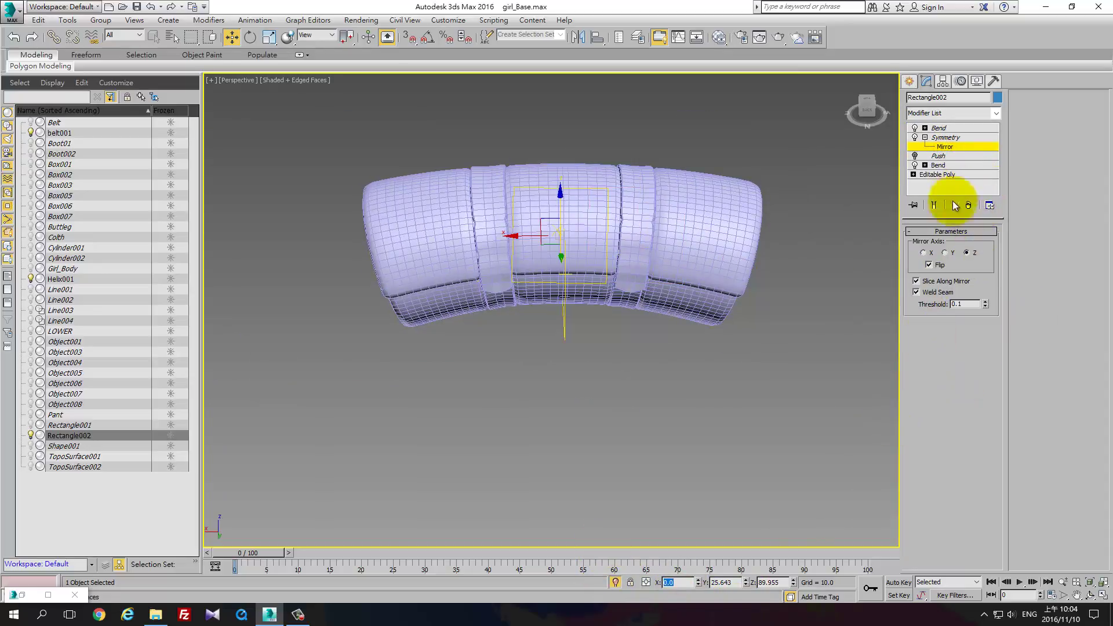
Toggle the Symmetry Flip option off and on while re-entering mirror plane editing
{"action": "left_click", "coordinate": [940, 264]}
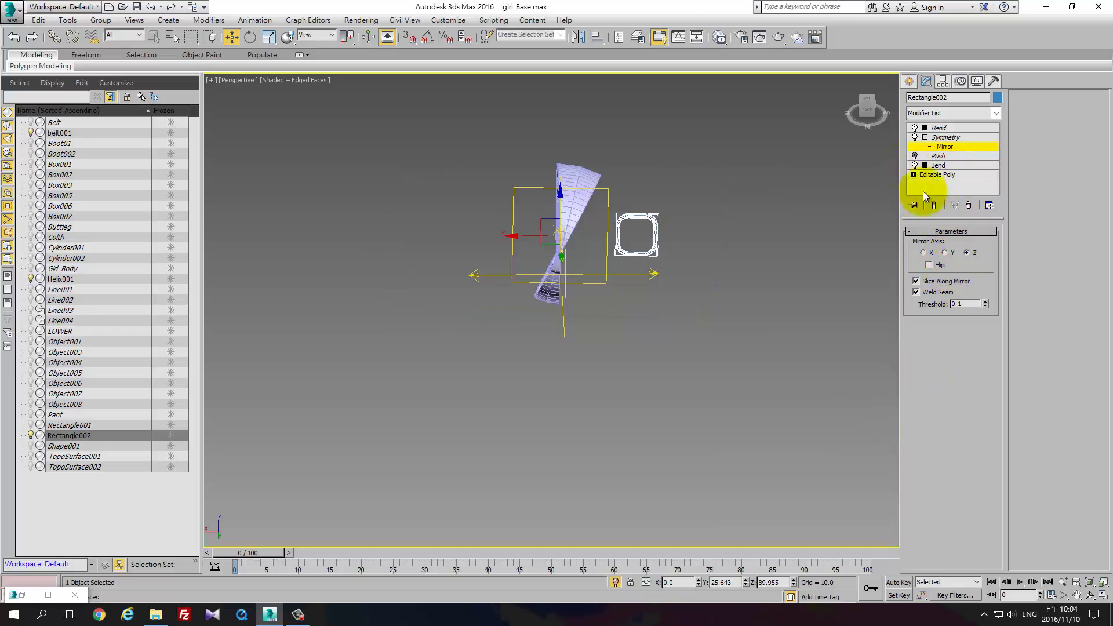
{"action": "left_click", "coordinate": [930, 265]}
{"action": "left_click", "coordinate": [955, 141]}
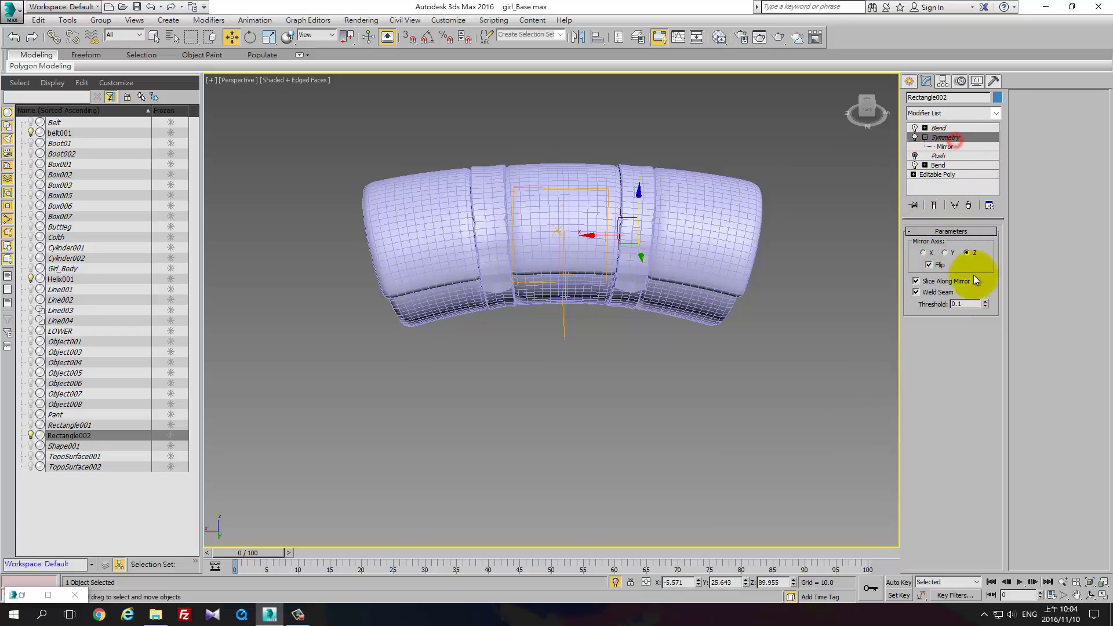
{"action": "left_click", "coordinate": [925, 137]}
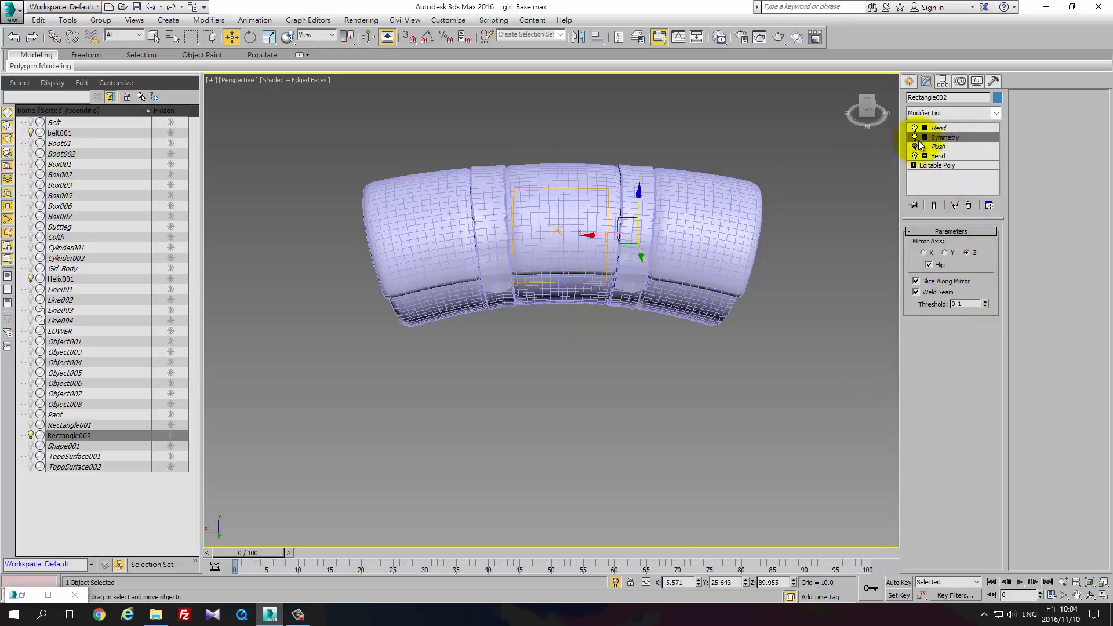
{"action": "double_click", "coordinate": [924, 141]}
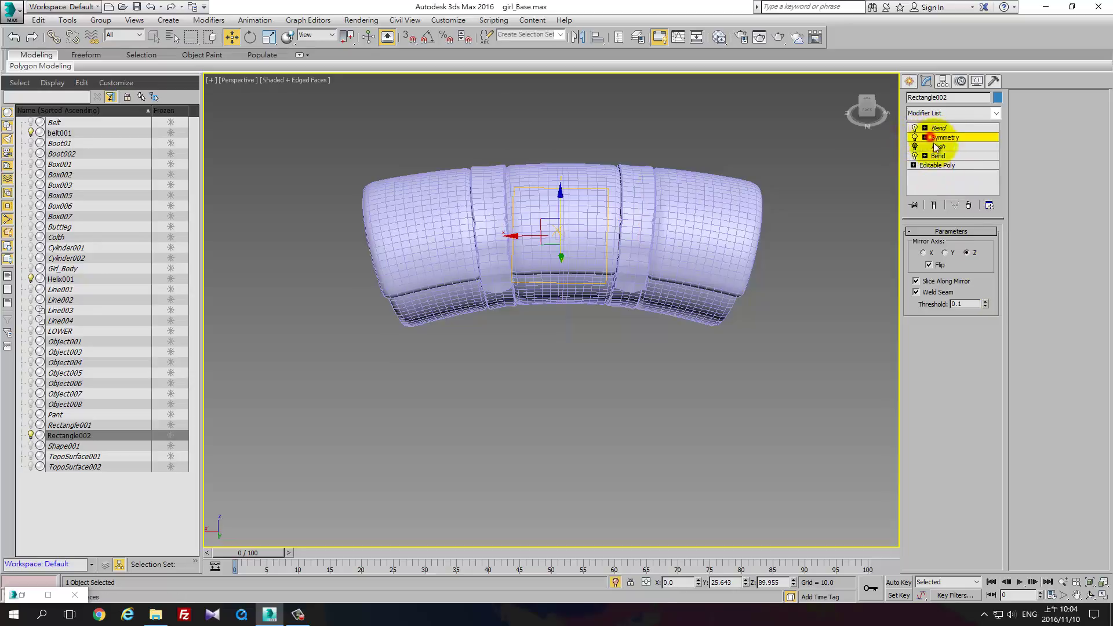
{"action": "left_click", "coordinate": [937, 268]}
{"action": "middle_click_drag", "start_coordinate": [665, 252], "coordinate": [795, 209], "text": "alt"}
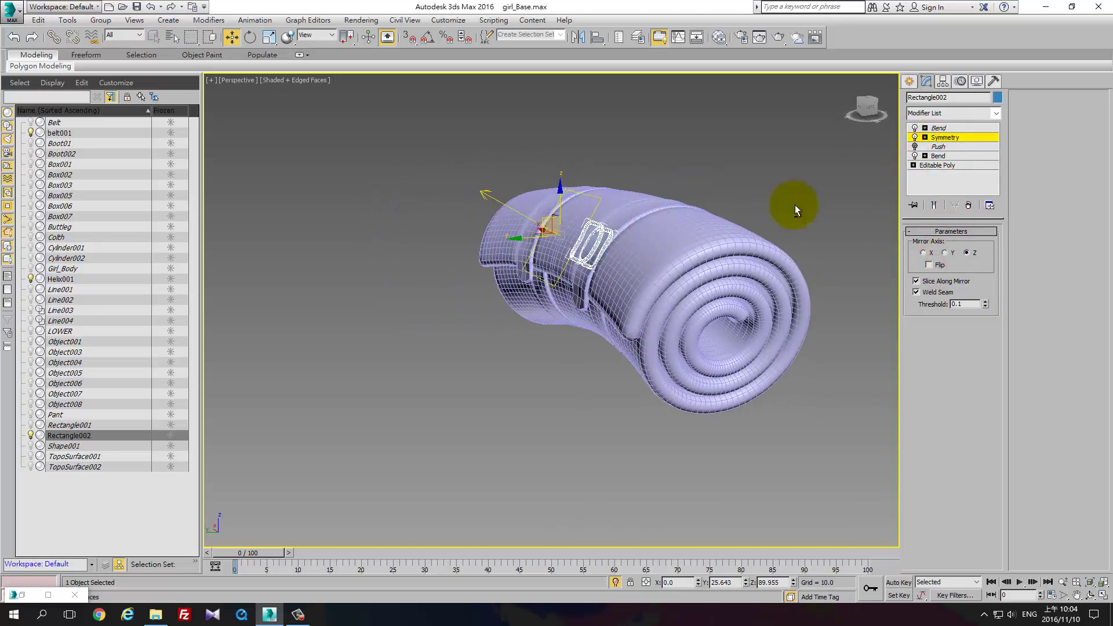
Try X, Y and Z mirror axes, settling on X with Flip enabled
{"action": "left_click", "coordinate": [932, 253]}
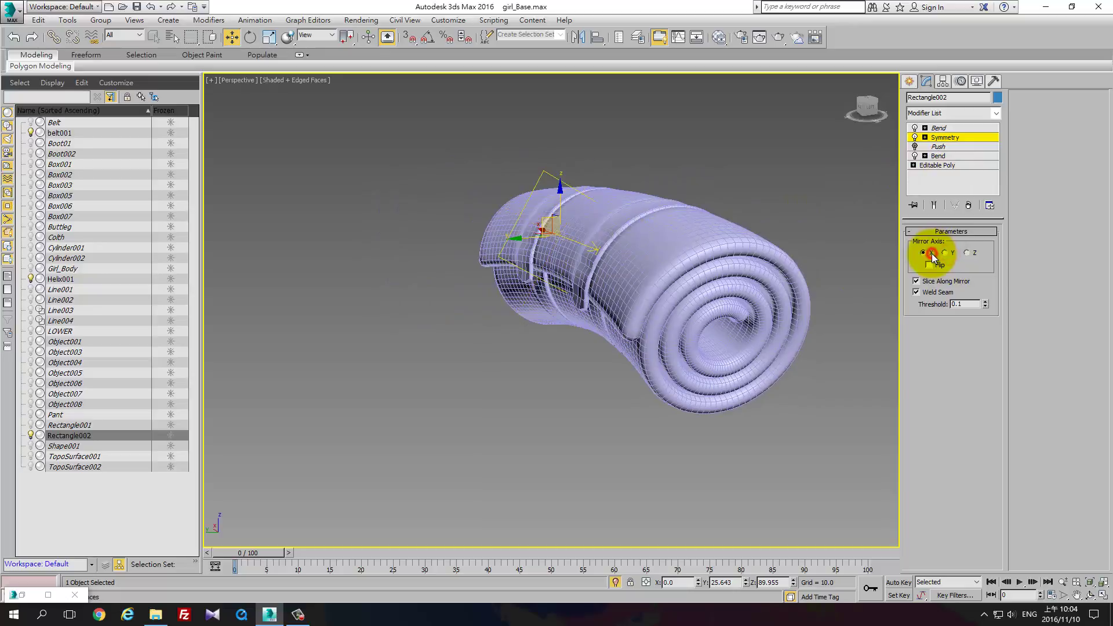
{"action": "left_click", "coordinate": [945, 253]}
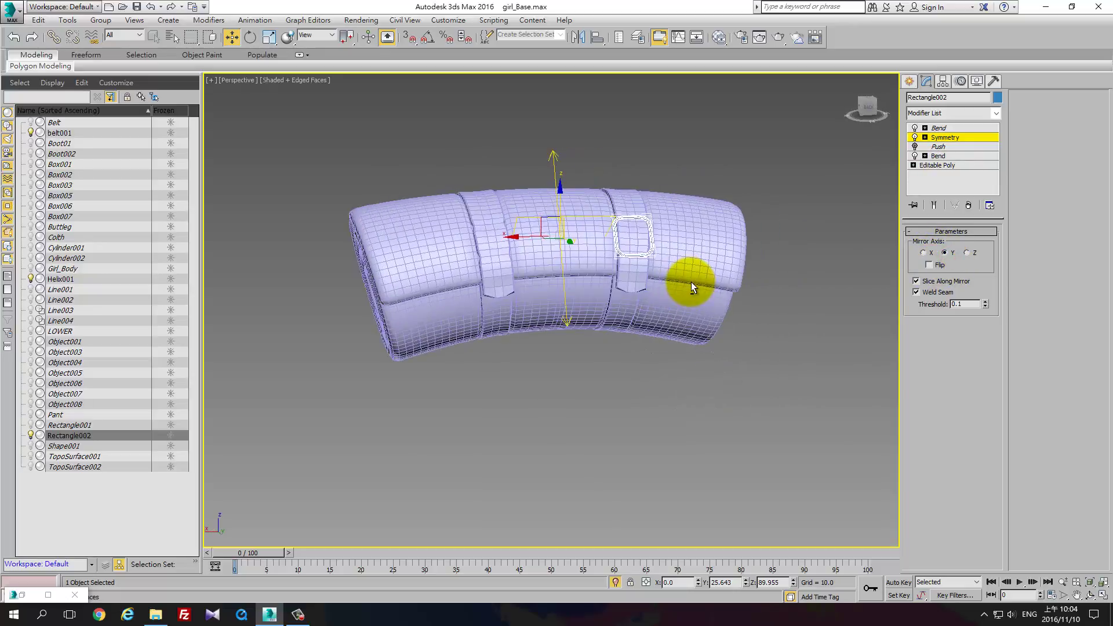
{"action": "left_click", "coordinate": [967, 253]}
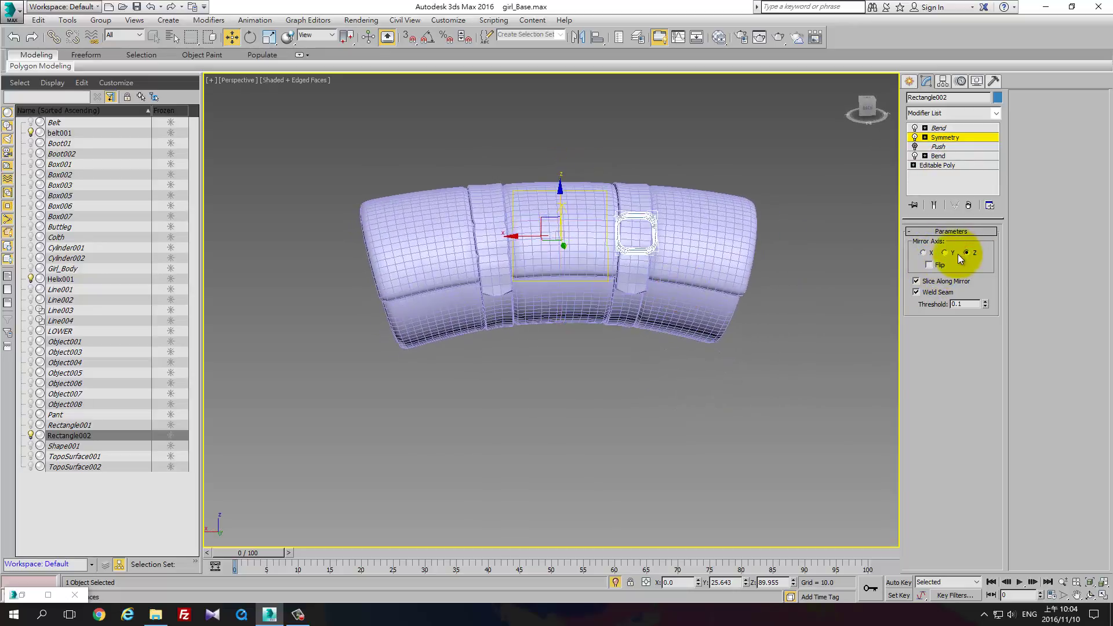
{"action": "left_click", "coordinate": [931, 253]}
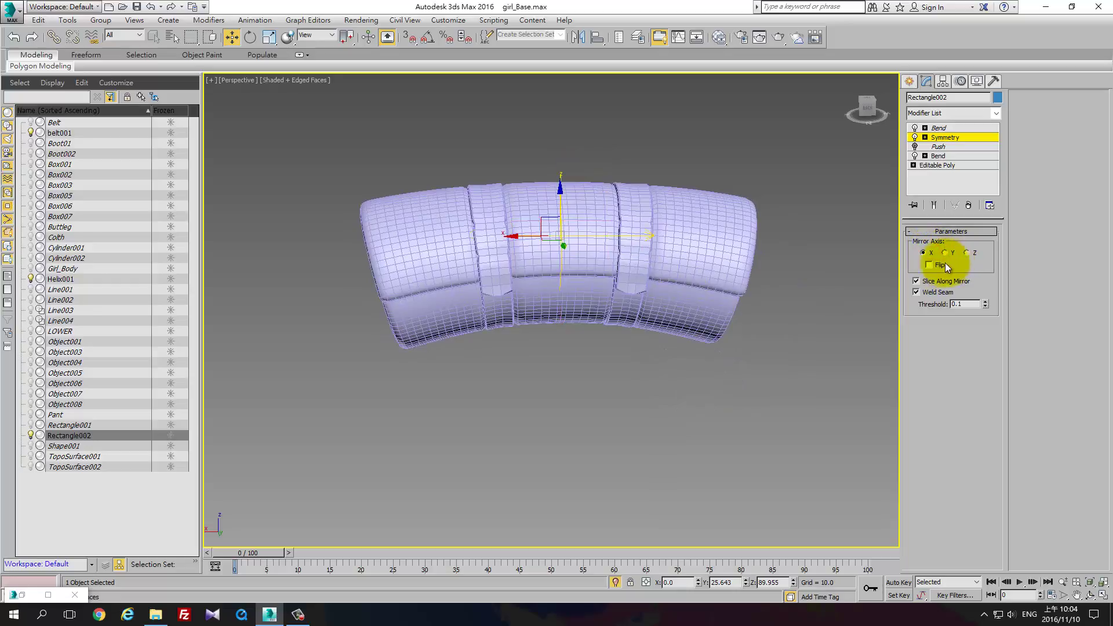
{"action": "left_click", "coordinate": [944, 264]}
{"action": "middle_click_drag", "start_coordinate": [710, 339], "coordinate": [771, 338], "text": "alt"}
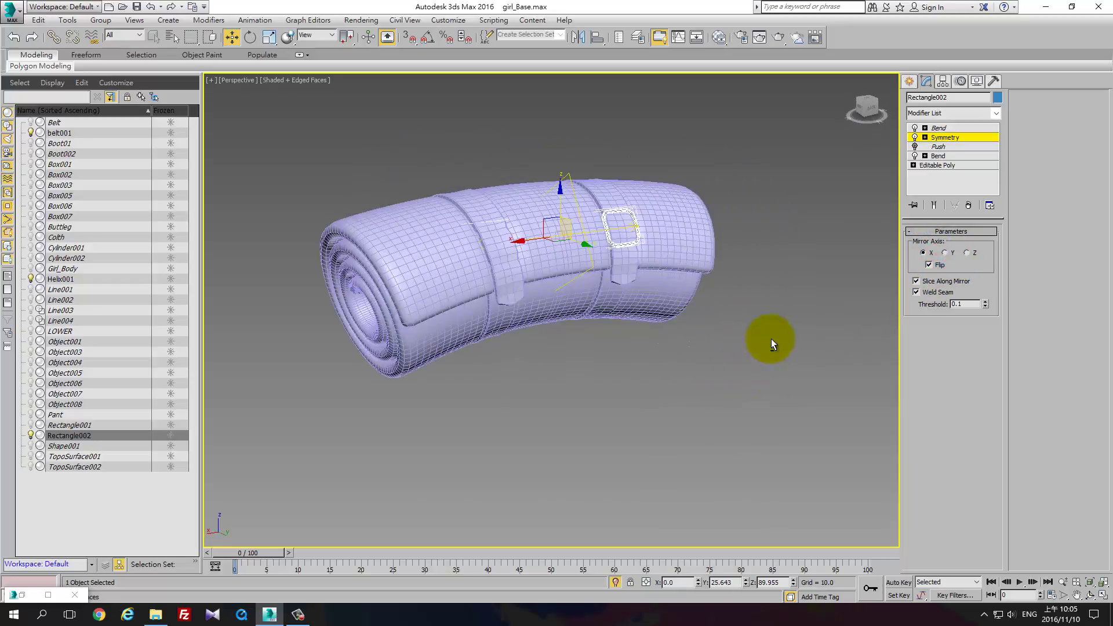
Switch the viewport to wireframe with F3 and orbit to inspect the belt
{"action": "key", "text": "F3"}
{"action": "mouse_move", "coordinate": [602, 314]}
{"action": "middle_mouse_down", "text": "alt"}
{"action": "mouse_move", "coordinate": [590, 238]}
{"action": "mouse_move", "coordinate": [576, 220]}
{"action": "mouse_move", "coordinate": [567, 248]}
{"action": "middle_mouse_up", "text": "alt"}
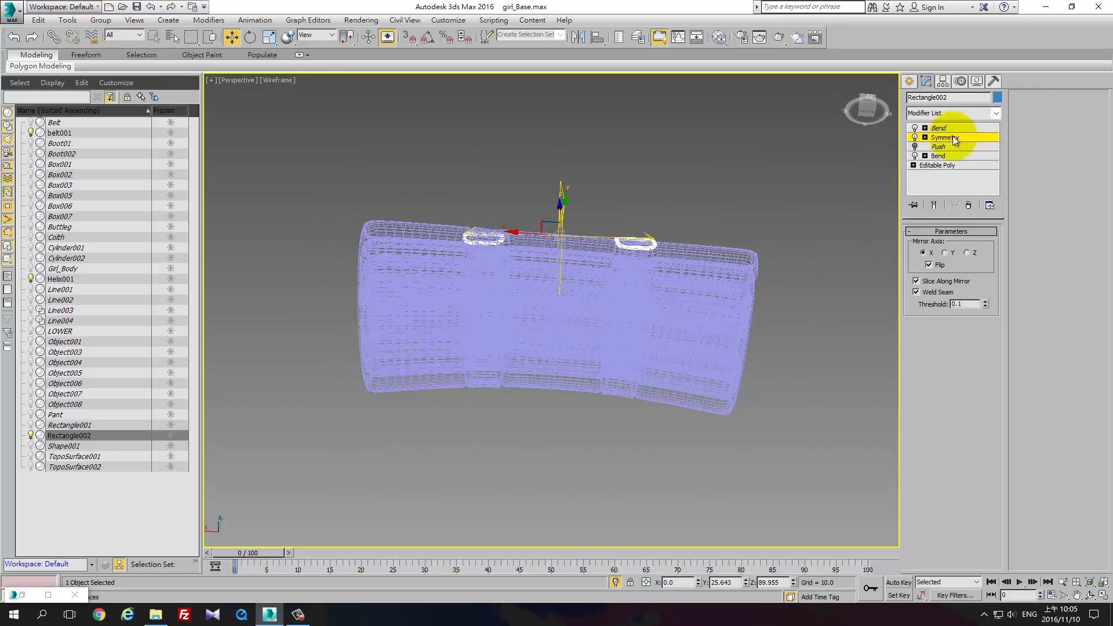
{"action": "middle_click_drag", "start_coordinate": [667, 180], "coordinate": [694, 207], "text": "alt"}
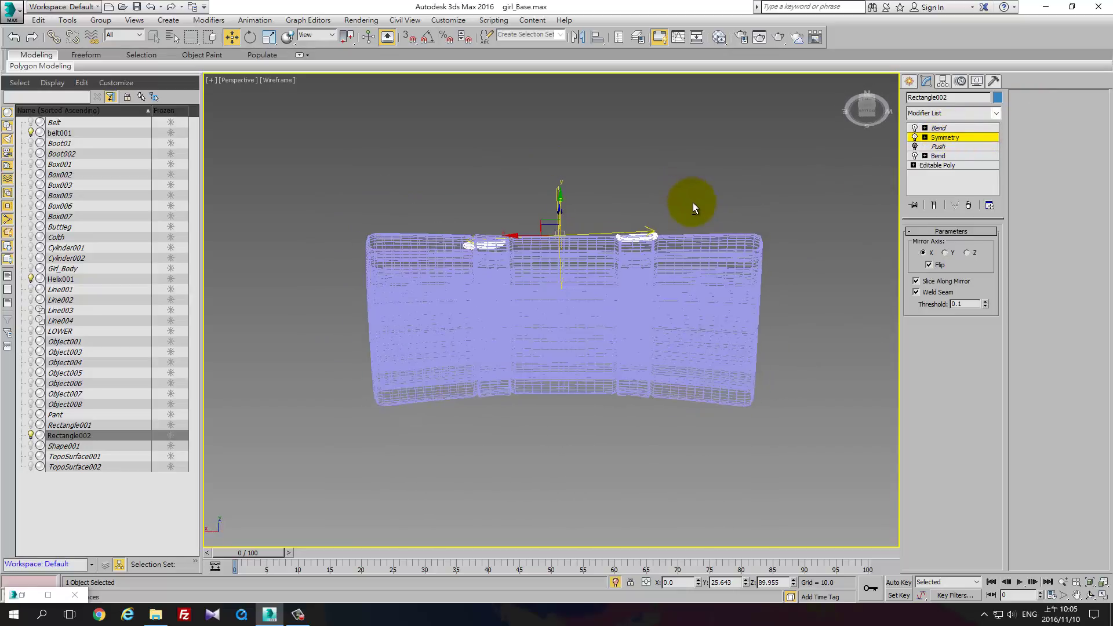
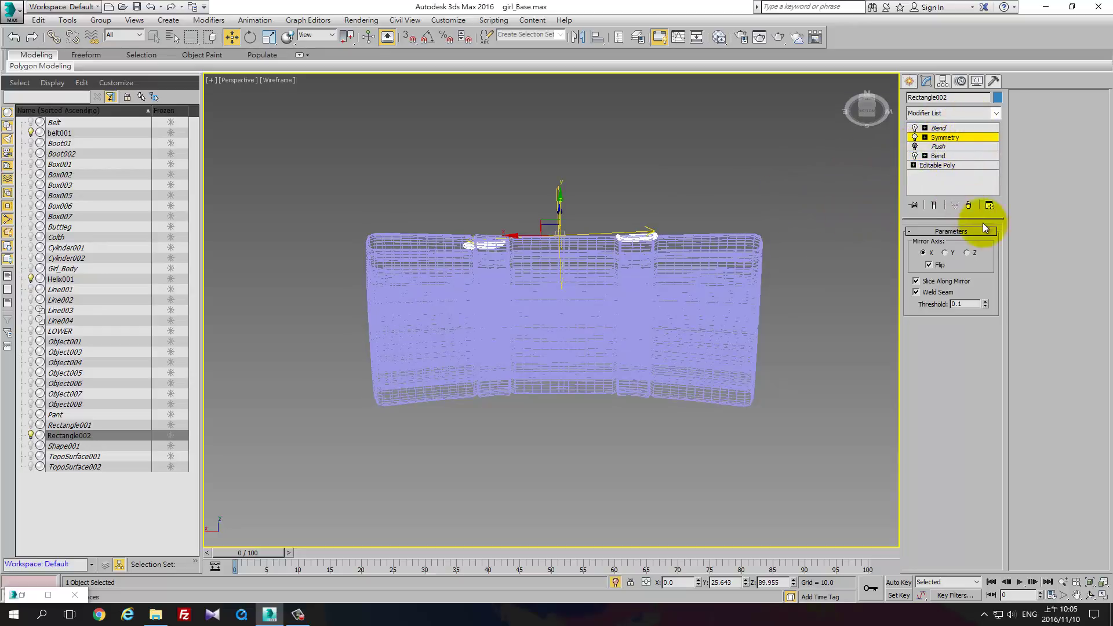
Delete the Symmetry and Push modifiers from Rectangle002, keeping its two Bend modifiers
{"action": "left_click", "coordinate": [970, 208]}
{"action": "mouse_move", "coordinate": [589, 217]}
{"action": "middle_mouse_down", "text": "alt"}
{"action": "mouse_move", "coordinate": [614, 237]}
{"action": "mouse_move", "coordinate": [628, 280]}
{"action": "middle_mouse_up", "text": "alt"}
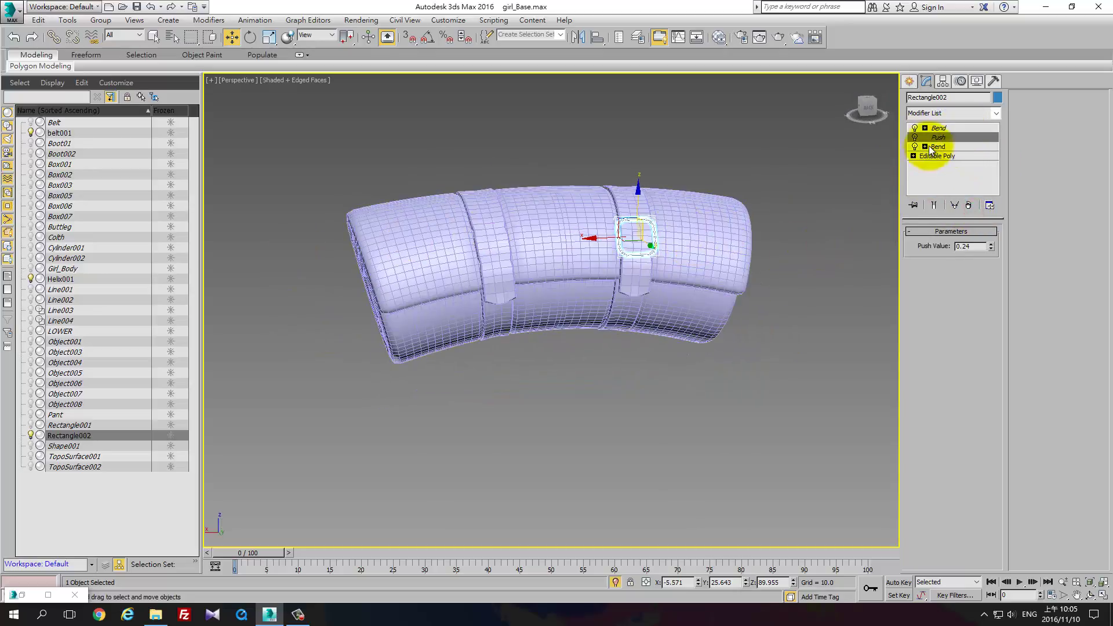
{"action": "left_click", "coordinate": [968, 205]}
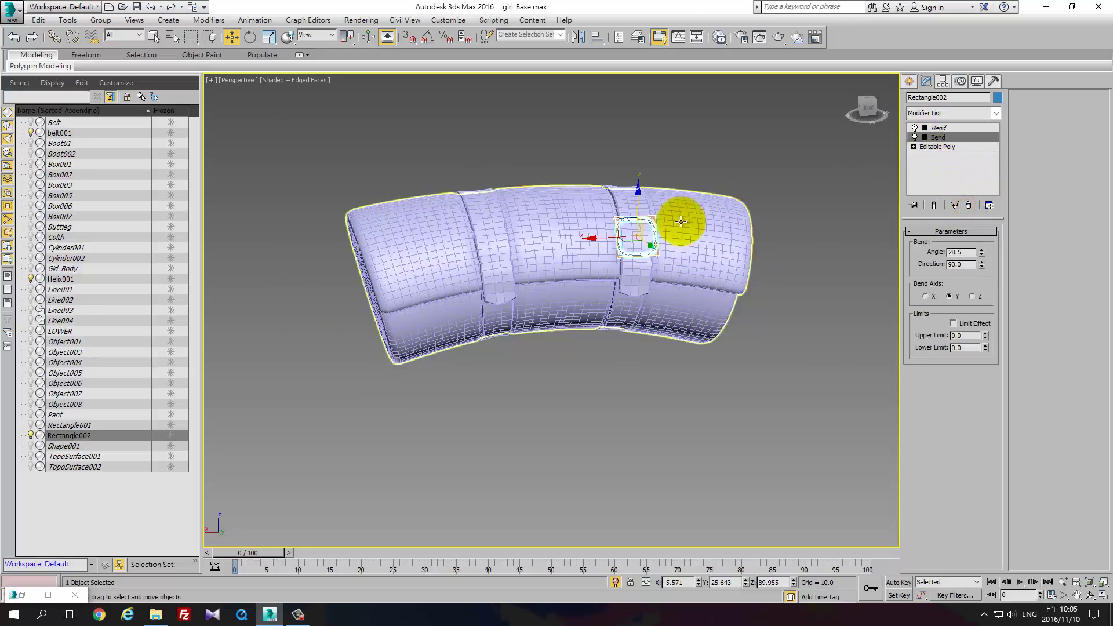
{"action": "mouse_move", "coordinate": [676, 211]}
{"action": "middle_mouse_down", "text": "alt"}
{"action": "mouse_move", "coordinate": [662, 239]}
{"action": "mouse_move", "coordinate": [686, 248]}
{"action": "mouse_move", "coordinate": [678, 233]}
{"action": "middle_mouse_up", "text": "alt"}
{"action": "scroll", "coordinate": [662, 238], "scroll_direction": "up", "scroll_amount": 5}
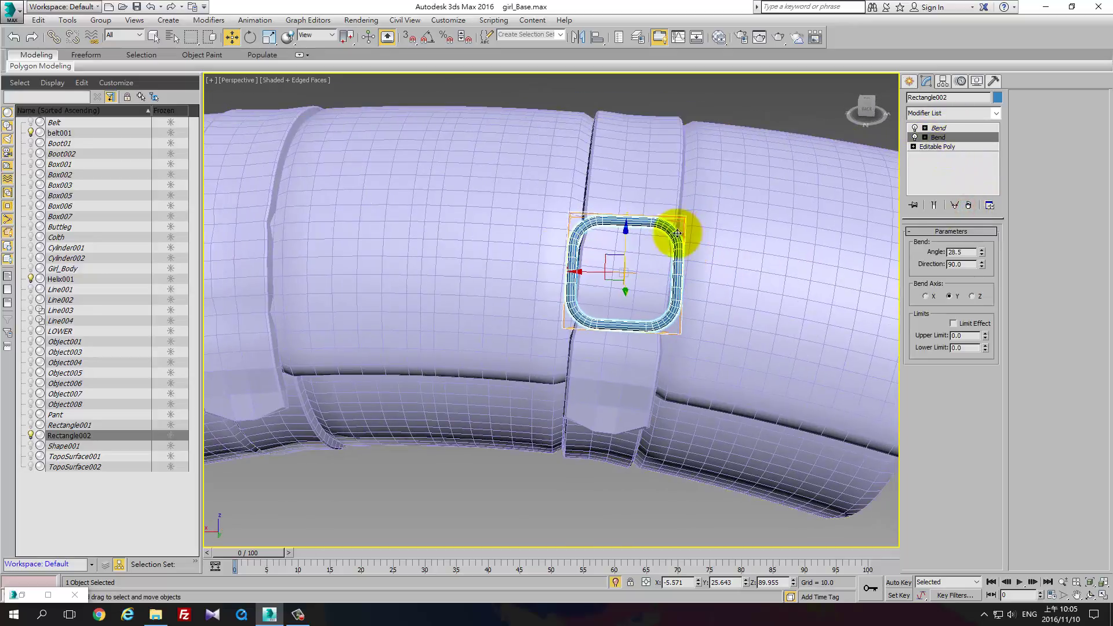
Dismiss the Mirror dialog and set World reference coordinates with Transform Coordinate Center
{"action": "left_click", "coordinate": [583, 40]}
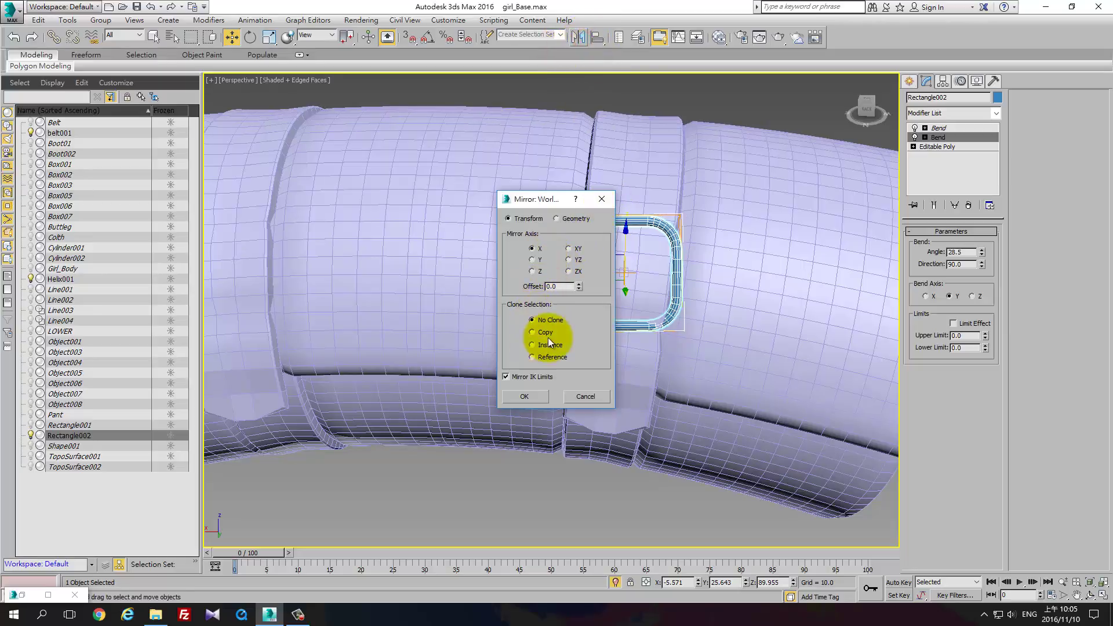
{"action": "left_click", "coordinate": [581, 391]}
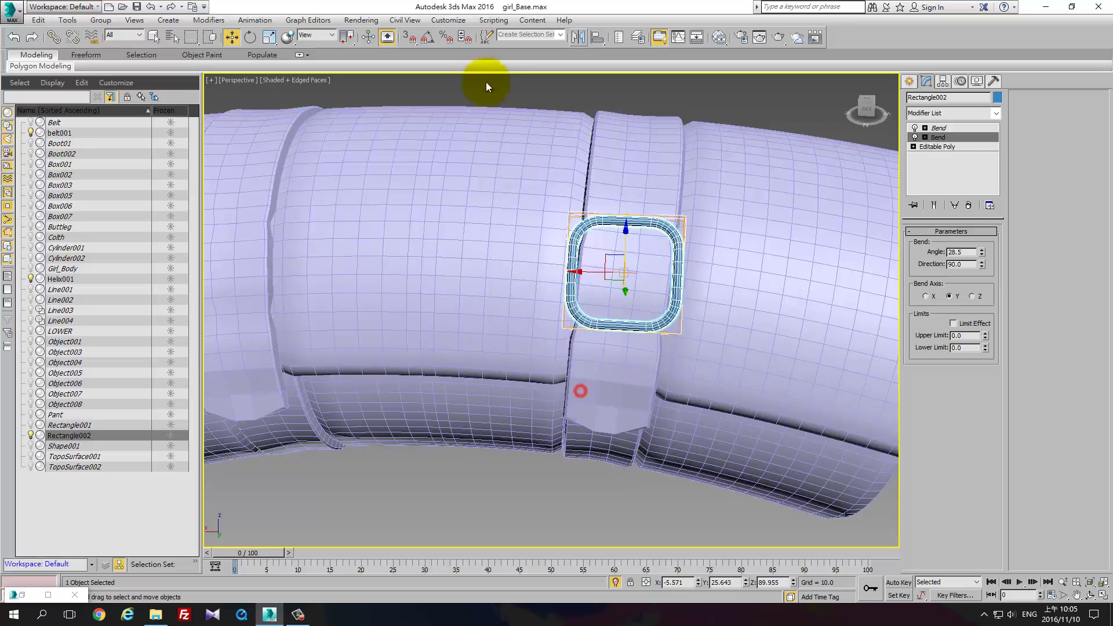
{"action": "left_click", "coordinate": [319, 35]}
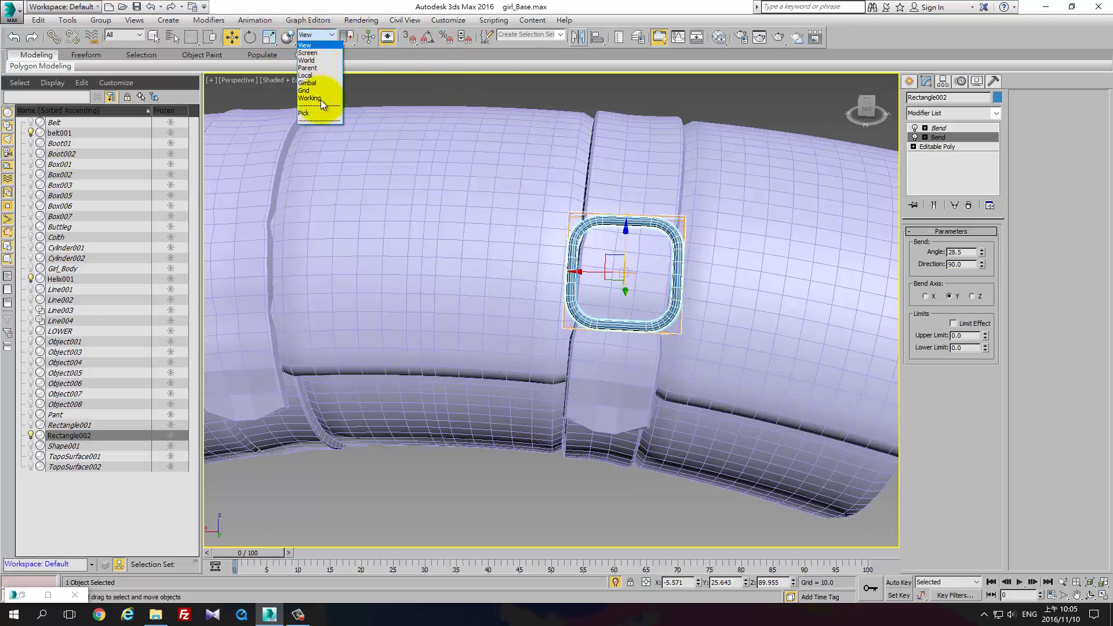
{"action": "left_click", "coordinate": [325, 60]}
{"action": "left_click", "coordinate": [350, 89]}
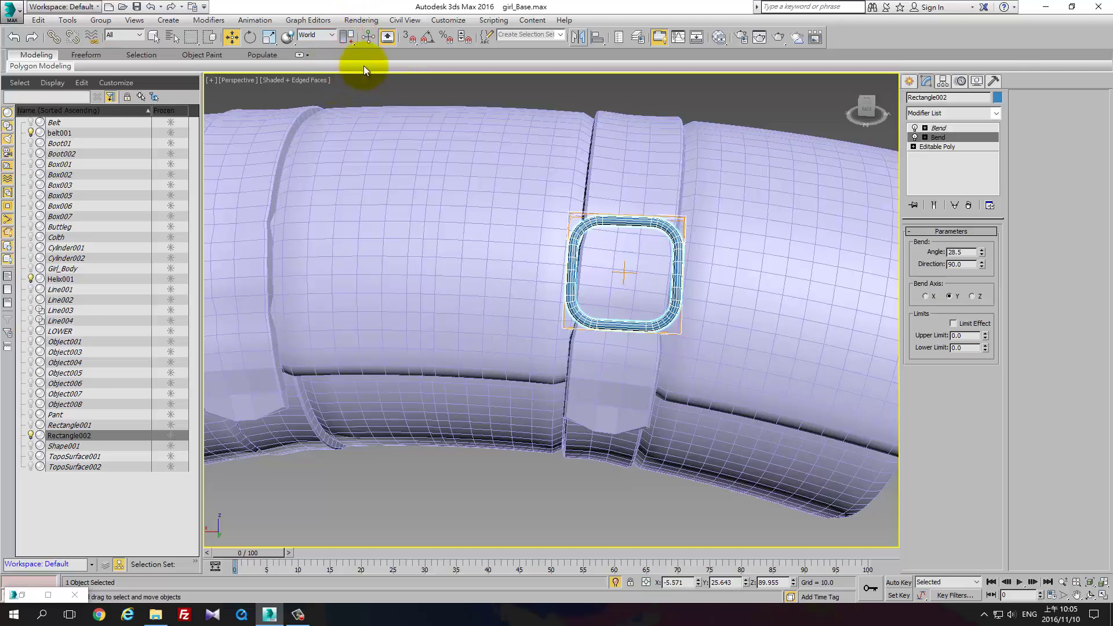
Remove the buckle's extra instanced top Bend, leaving a single Bend over Editable Poly
{"action": "scroll", "coordinate": [590, 281], "scroll_direction": "down", "scroll_amount": 8}
{"action": "scroll", "coordinate": [590, 281], "scroll_direction": "down", "scroll_amount": 2}
{"action": "scroll", "coordinate": [597, 441], "scroll_direction": "up", "scroll_amount": 1}
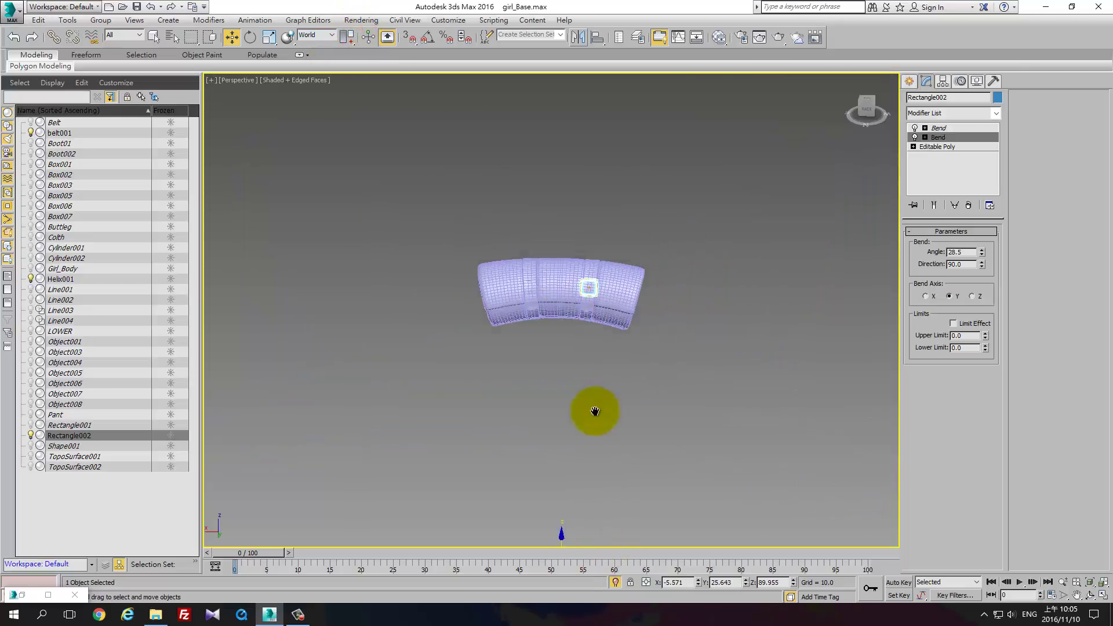
{"action": "scroll", "coordinate": [544, 279], "scroll_direction": "up", "scroll_amount": 5}
{"action": "scroll", "coordinate": [597, 241], "scroll_direction": "down", "scroll_amount": 1}
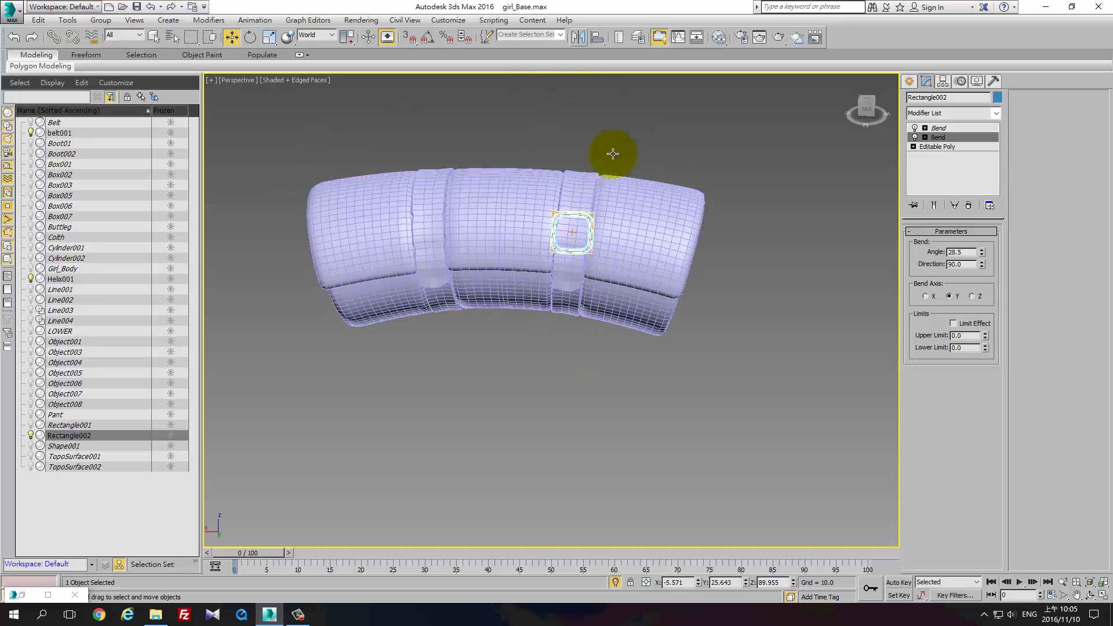
{"action": "scroll", "coordinate": [596, 199], "scroll_direction": "up", "scroll_amount": 2}
{"action": "scroll", "coordinate": [608, 204], "scroll_direction": "up", "scroll_amount": 1}
{"action": "scroll", "coordinate": [636, 239], "scroll_direction": "up", "scroll_amount": 1}
{"action": "middle_click_drag", "start_coordinate": [636, 240], "coordinate": [661, 232], "text": "alt"}
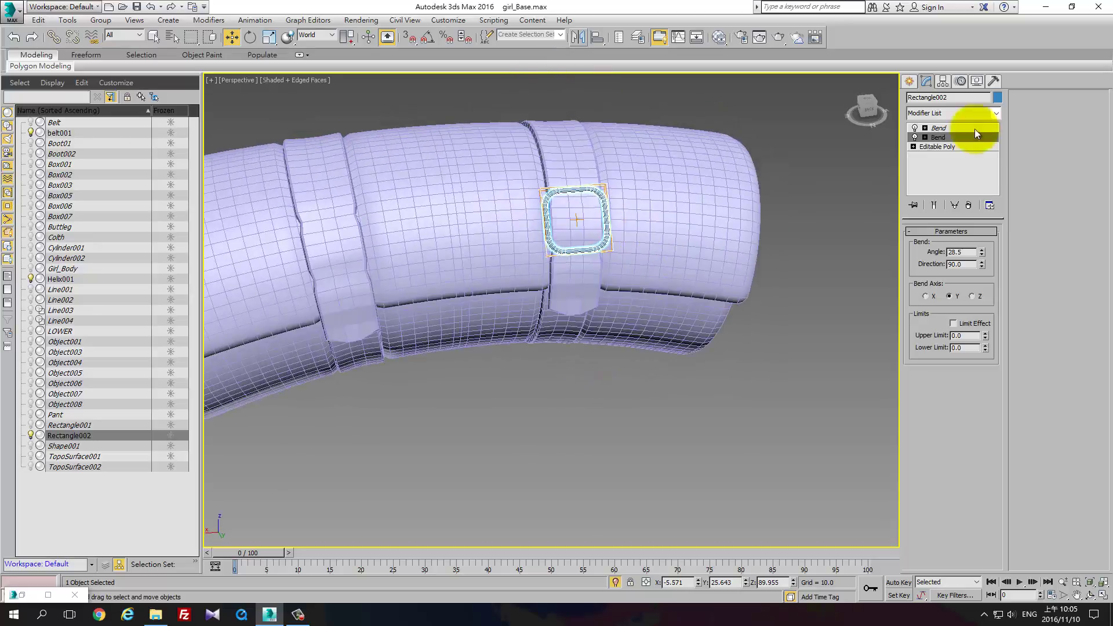
{"action": "left_click", "coordinate": [978, 127]}
{"action": "mouse_move", "coordinate": [701, 189]}
{"action": "middle_mouse_down", "text": "alt"}
{"action": "mouse_move", "coordinate": [656, 179]}
{"action": "mouse_move", "coordinate": [641, 206]}
{"action": "middle_mouse_up", "text": "alt"}
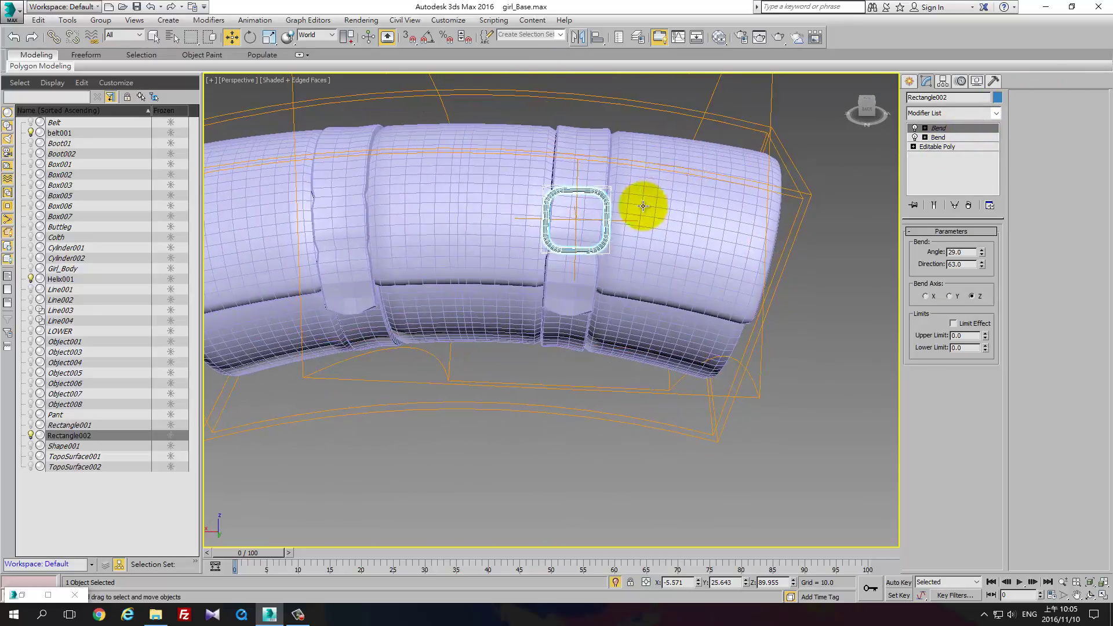
{"action": "key", "text": "e"}
{"action": "left_click_drag", "start_coordinate": [617, 199], "coordinate": [616, 209]}
{"action": "left_click", "coordinate": [968, 206]}
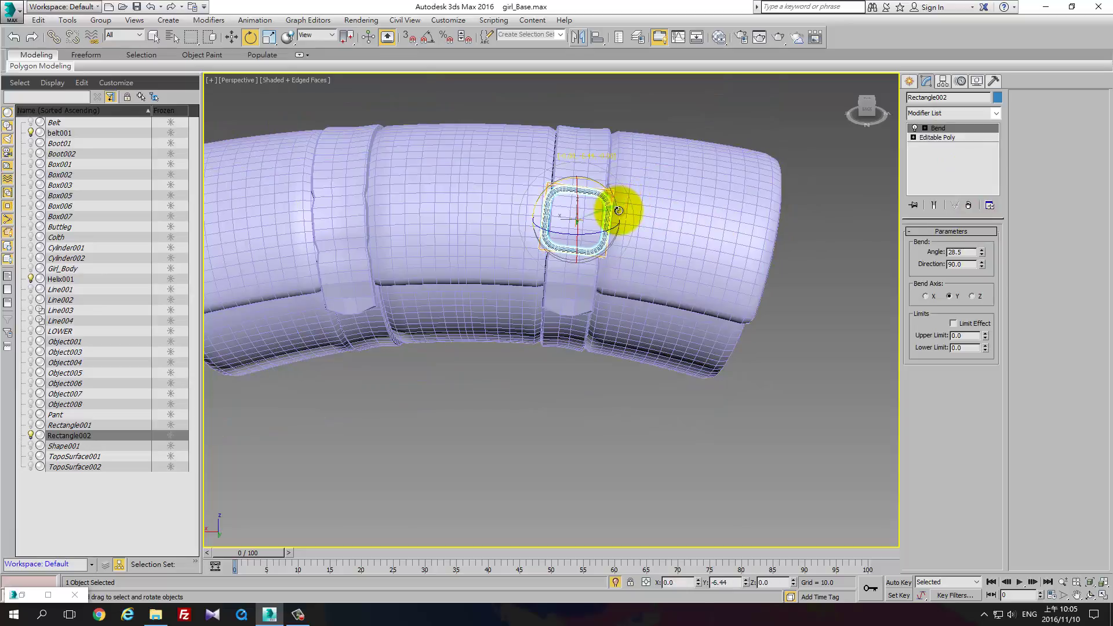
Tilt the buckle slightly to follow the strap and restore World coordinates with coordinate centre
{"action": "left_click_drag", "start_coordinate": [619, 210], "coordinate": [619, 210]}
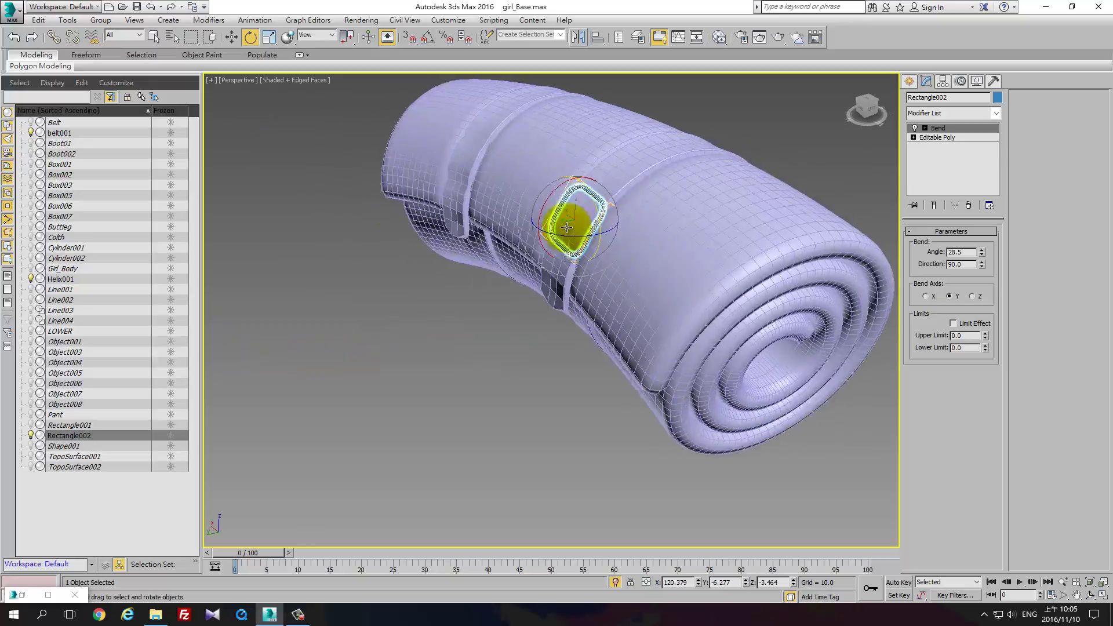
{"action": "middle_click_drag", "start_coordinate": [619, 210], "coordinate": [524, 90], "text": "alt"}
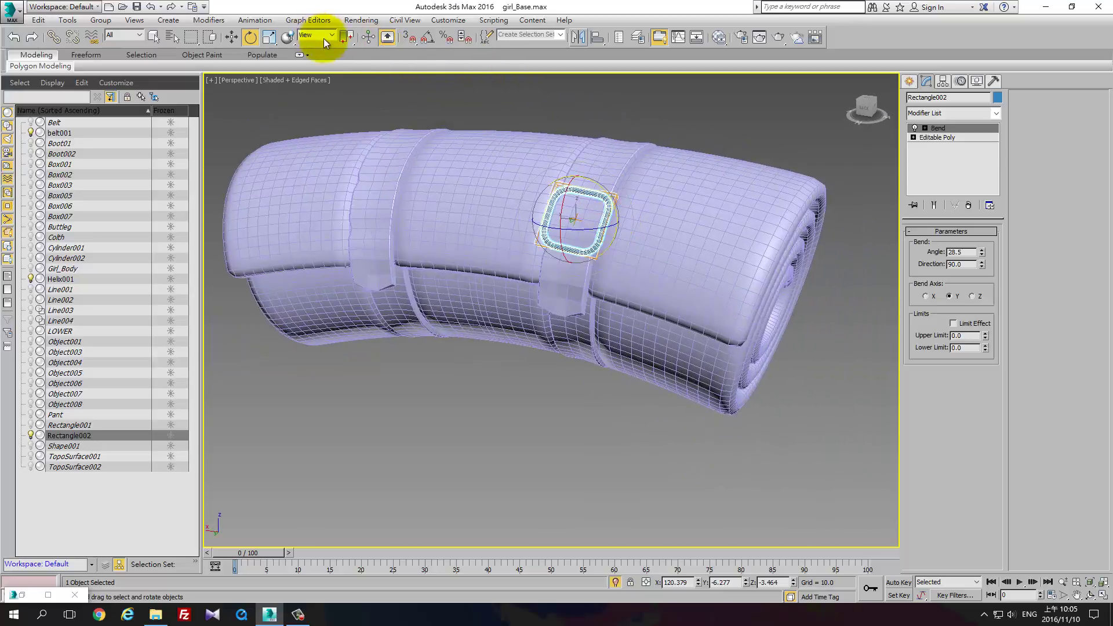
{"action": "left_click", "coordinate": [324, 38]}
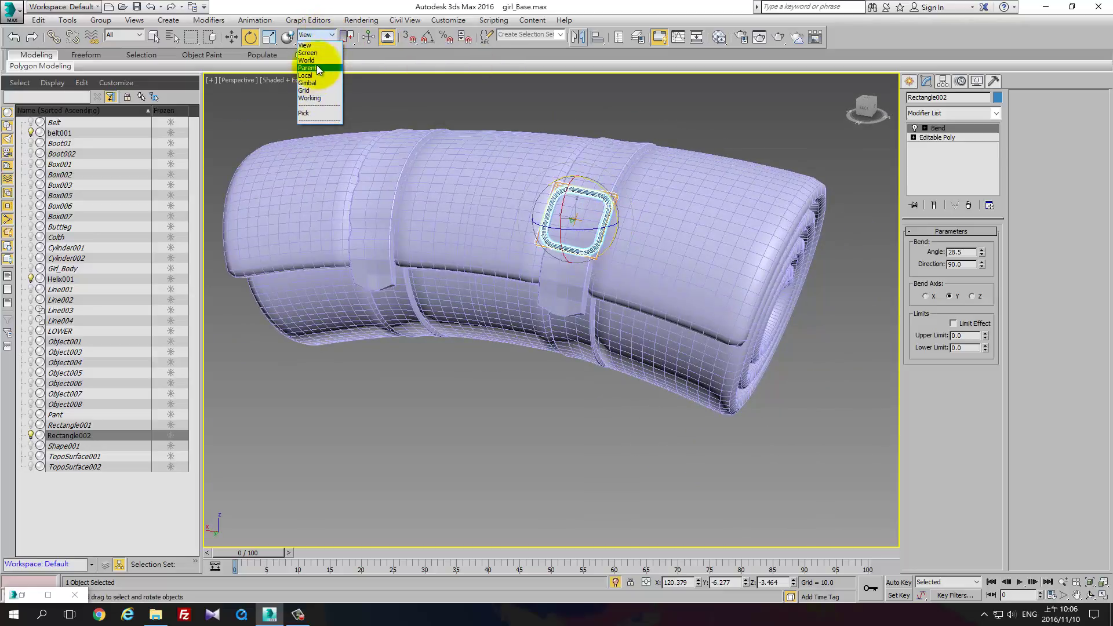
{"action": "left_click", "coordinate": [307, 60]}
{"action": "left_click", "coordinate": [348, 87]}
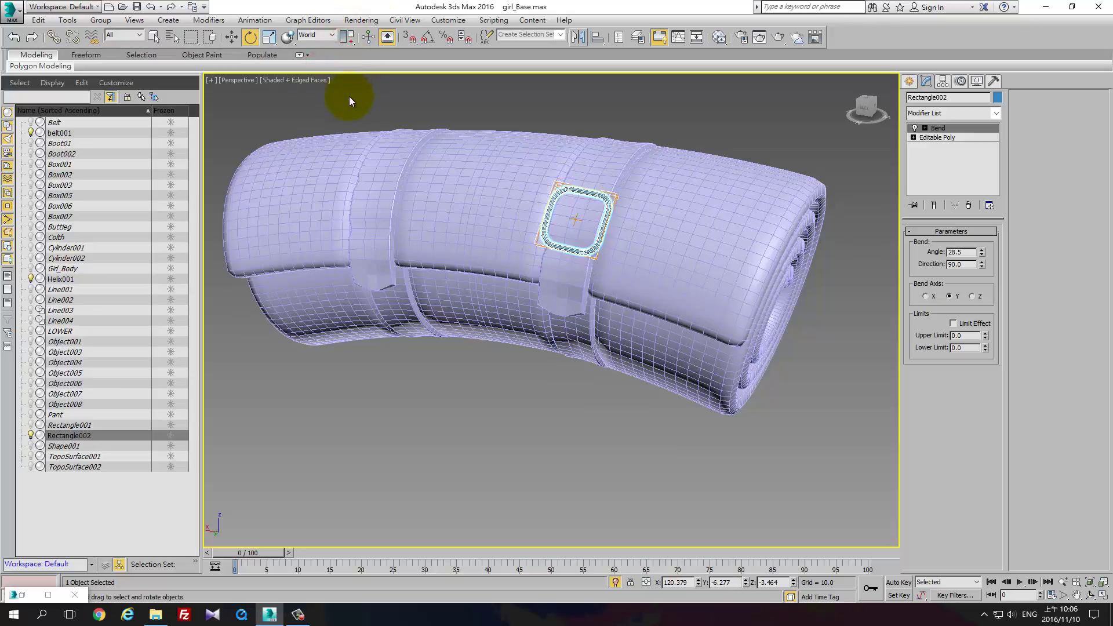
Mirror the buckle on X as a copy onto the other strap
{"action": "left_click", "coordinate": [582, 41]}
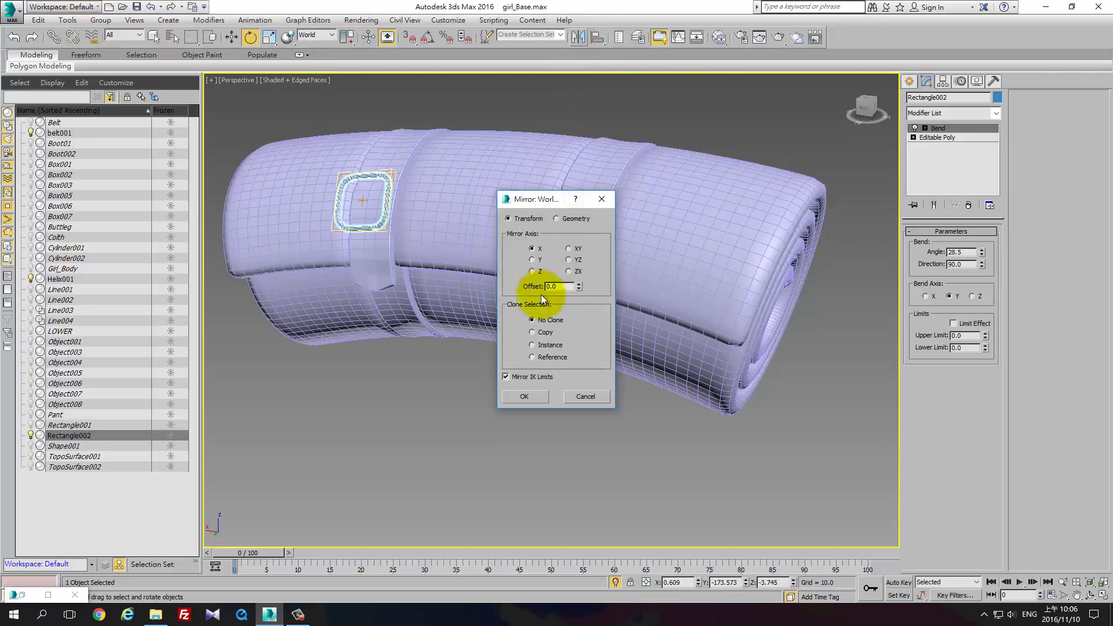
{"action": "left_click", "coordinate": [549, 332]}
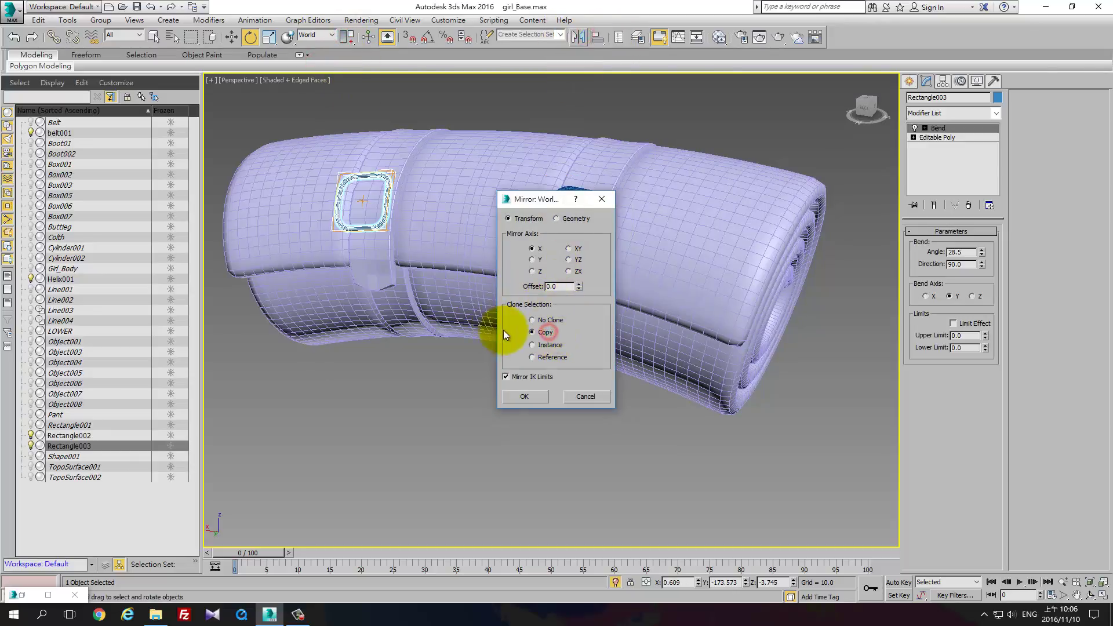
{"action": "left_click", "coordinate": [537, 396]}
{"action": "mouse_move", "coordinate": [485, 248]}
{"action": "middle_mouse_down", "text": "alt"}
{"action": "mouse_move", "coordinate": [529, 288]}
{"action": "mouse_move", "coordinate": [510, 243]}
{"action": "middle_mouse_up", "text": "alt"}
Try changing Helix001's Symmetry mirror X position, then undo the change
{"action": "left_click", "coordinate": [499, 214]}
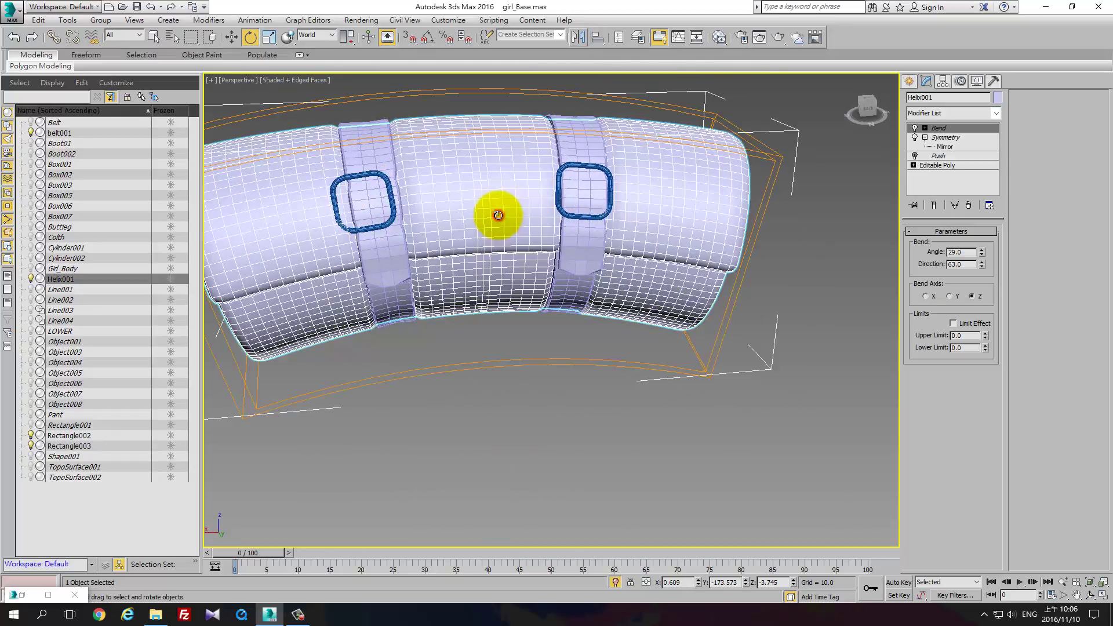
{"action": "left_click", "coordinate": [940, 145]}
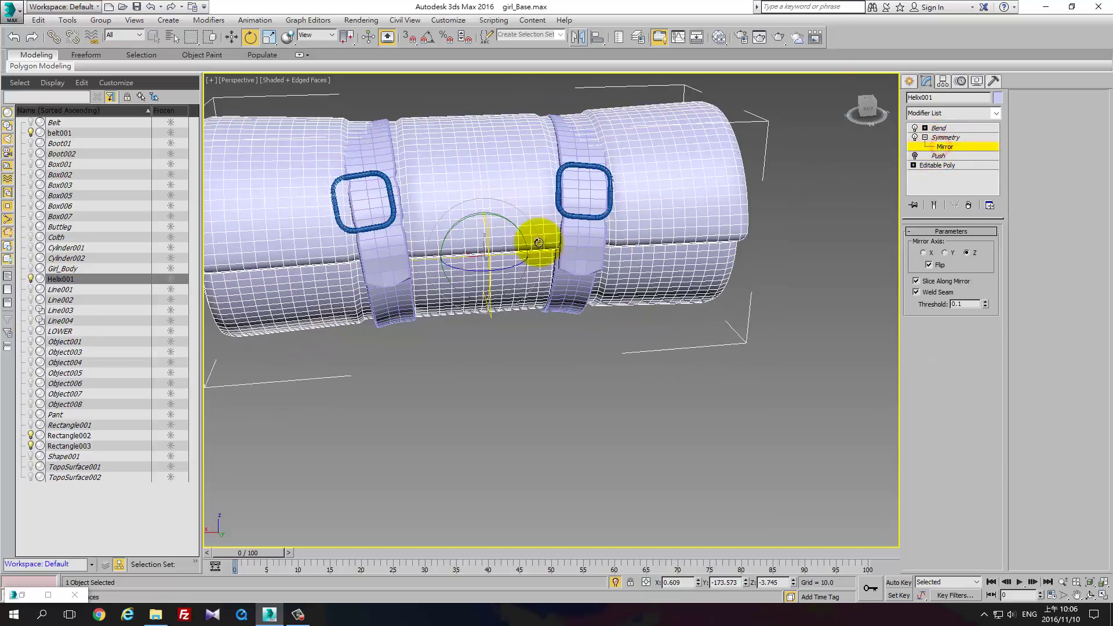
{"action": "middle_click_drag", "start_coordinate": [522, 215], "coordinate": [521, 212], "text": "alt"}
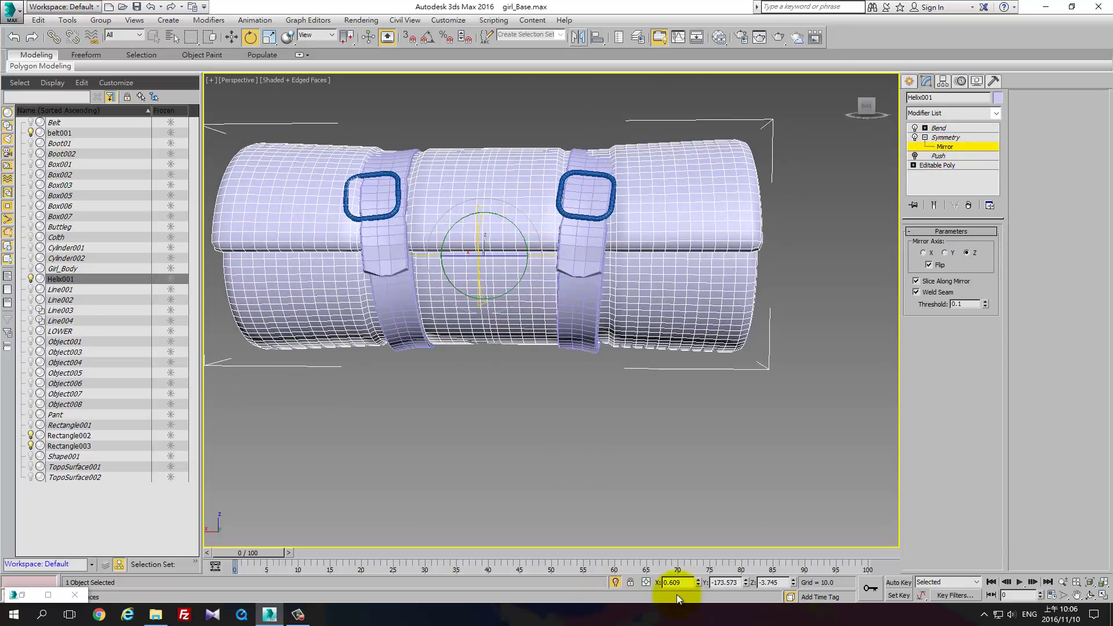
{"action": "double_click", "coordinate": [690, 582]}
{"action": "type", "text": "0"}
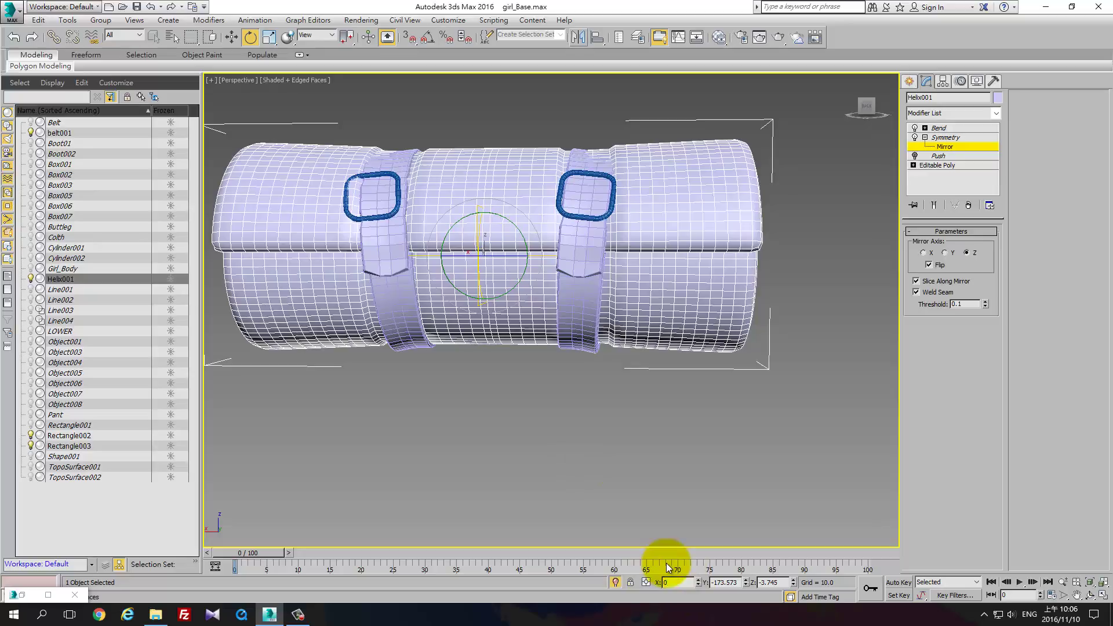
{"action": "key", "text": "Return"}
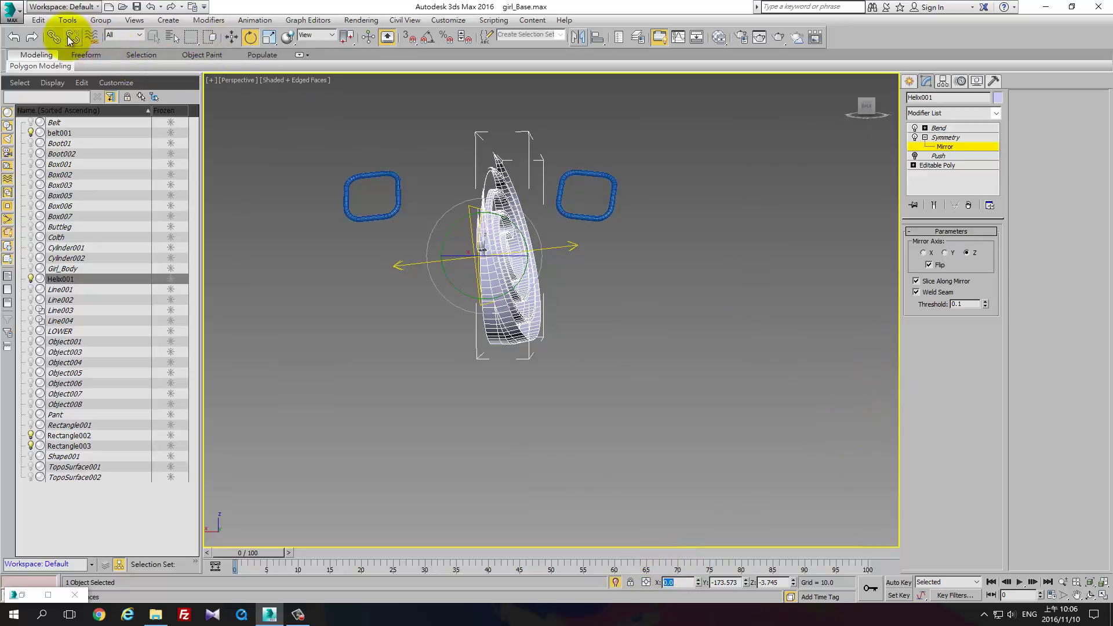
{"action": "left_click", "coordinate": [19, 39]}
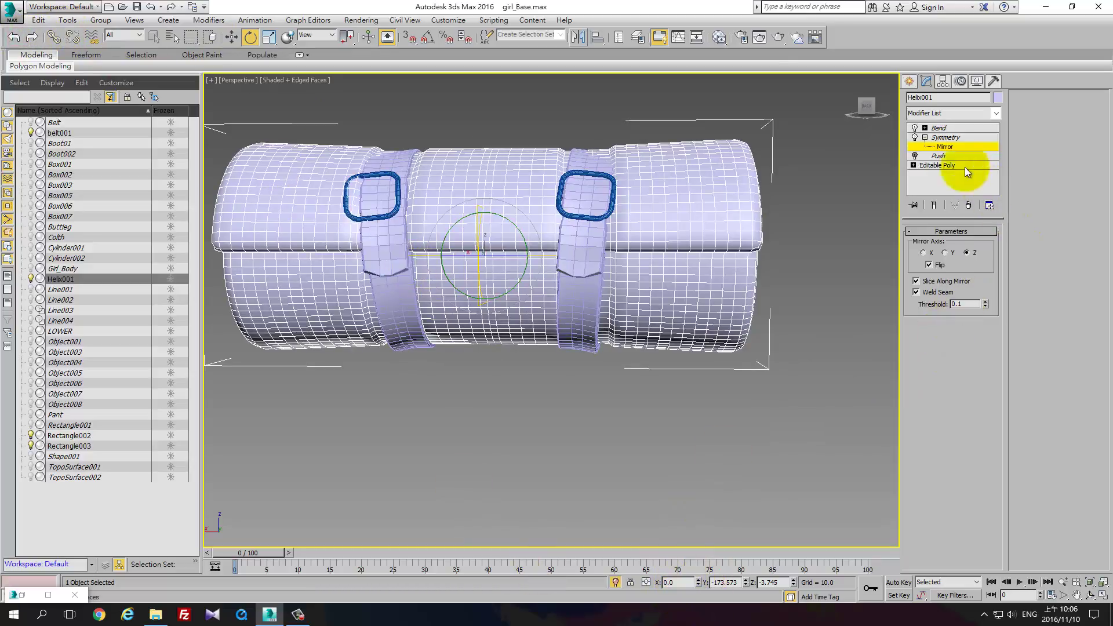
Leave the bedroll's Symmetry sub-level and select Rectangle003 for moving in View coordinates
{"action": "left_click", "coordinate": [933, 138]}
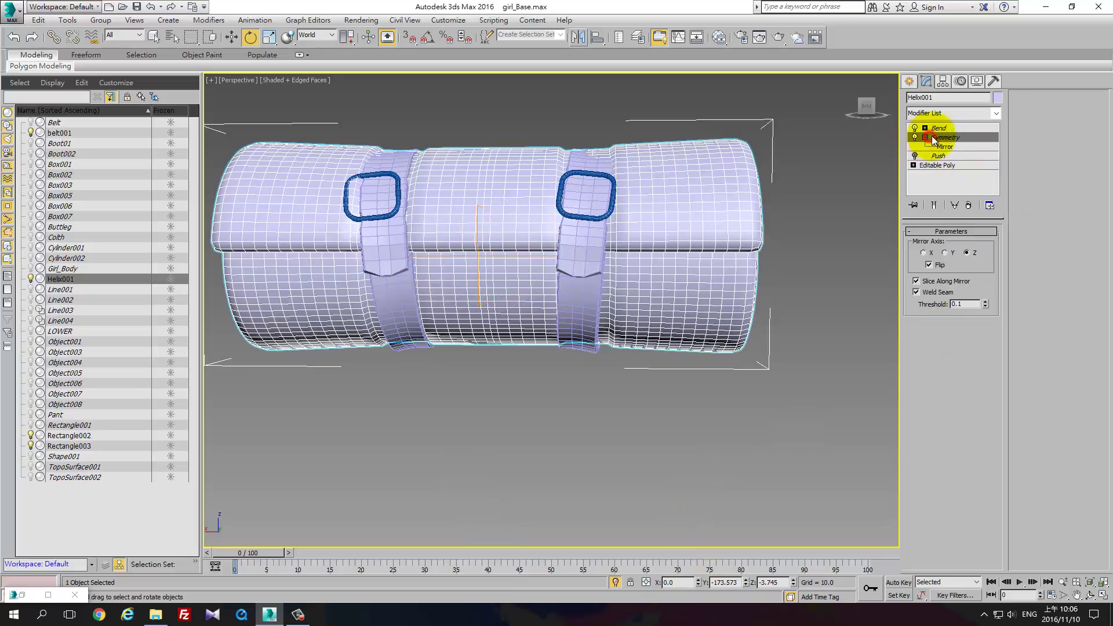
{"action": "left_click", "coordinate": [939, 129]}
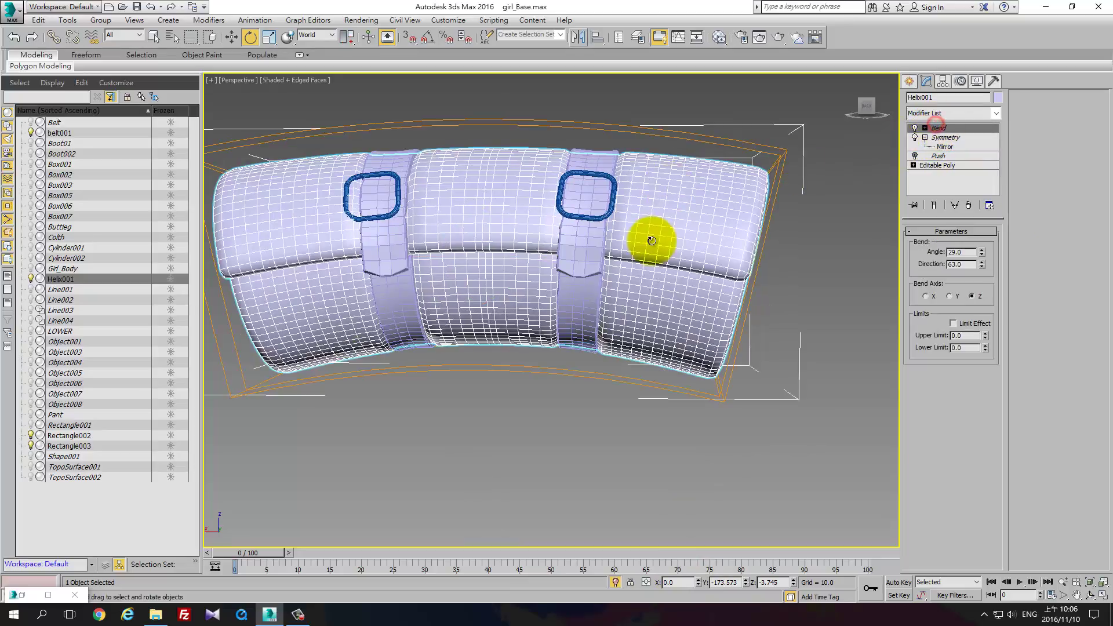
{"action": "left_click", "coordinate": [399, 193]}
{"action": "key", "text": "w"}
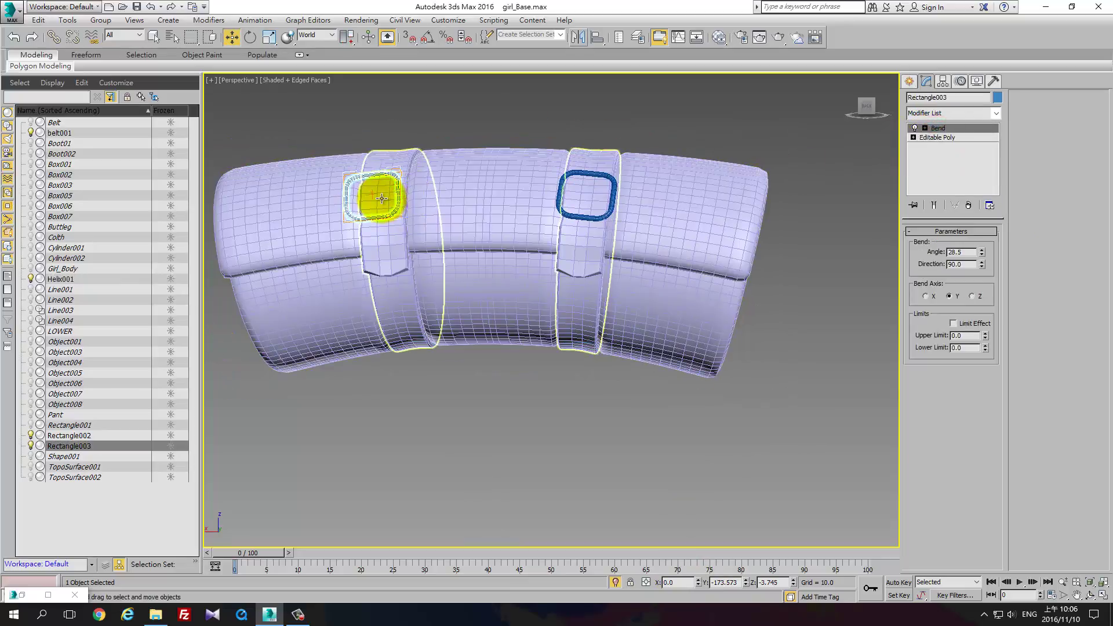
{"action": "right_click", "coordinate": [427, 211]}
{"action": "left_click", "coordinate": [506, 173]}
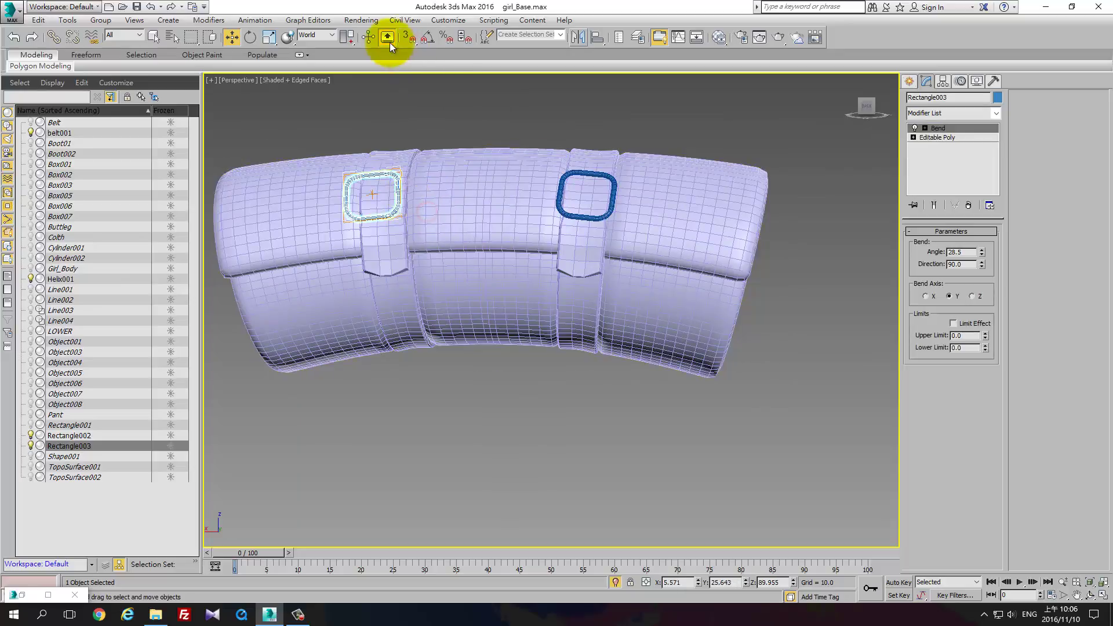
{"action": "left_click", "coordinate": [331, 37]}
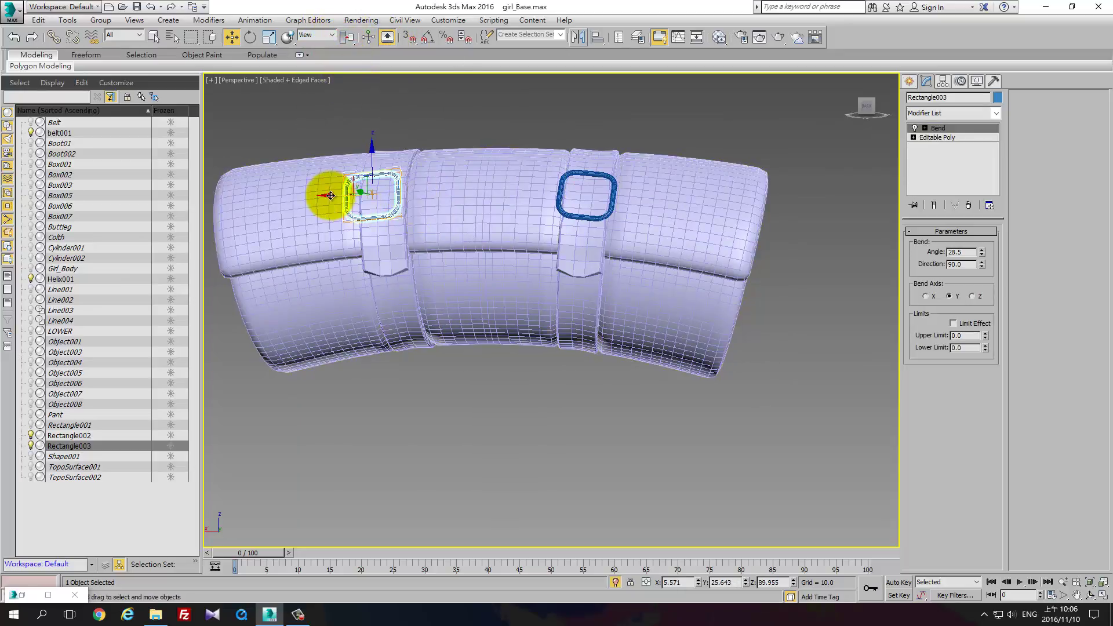
{"action": "left_click", "coordinate": [347, 184]}
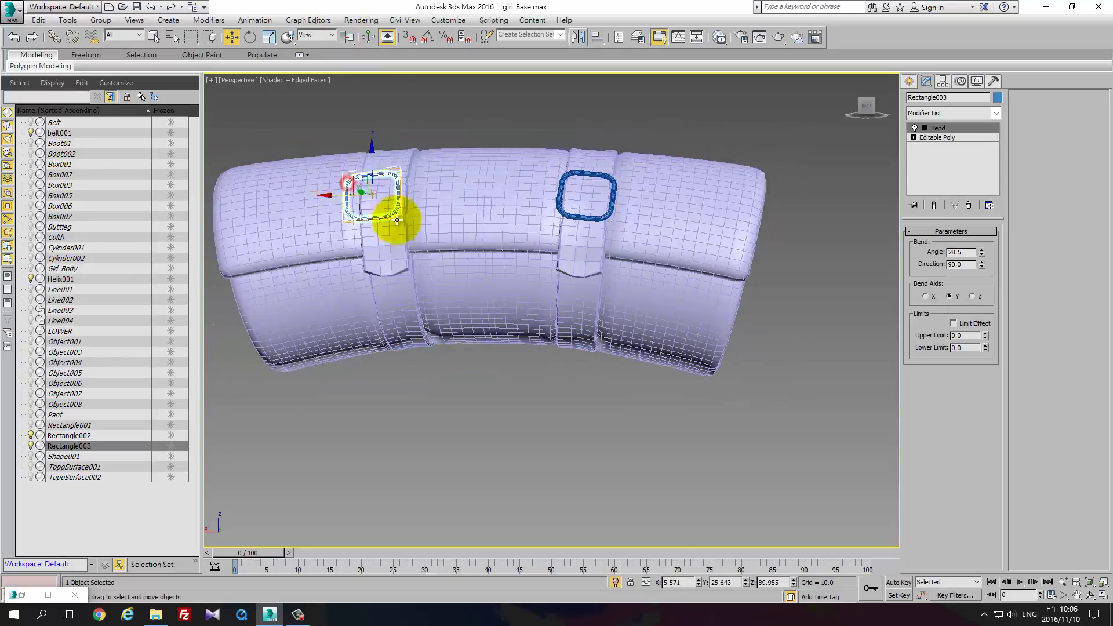
Nudge Rectangle003 along X to centre it on its strap, then deselect everything
{"action": "mouse_move", "coordinate": [398, 219]}
{"action": "middle_mouse_down", "text": "alt"}
{"action": "mouse_move", "coordinate": [393, 229]}
{"action": "mouse_move", "coordinate": [348, 199]}
{"action": "mouse_move", "coordinate": [464, 194]}
{"action": "middle_mouse_up", "text": "alt"}
{"action": "left_click_drag", "start_coordinate": [336, 195], "coordinate": [346, 199]}
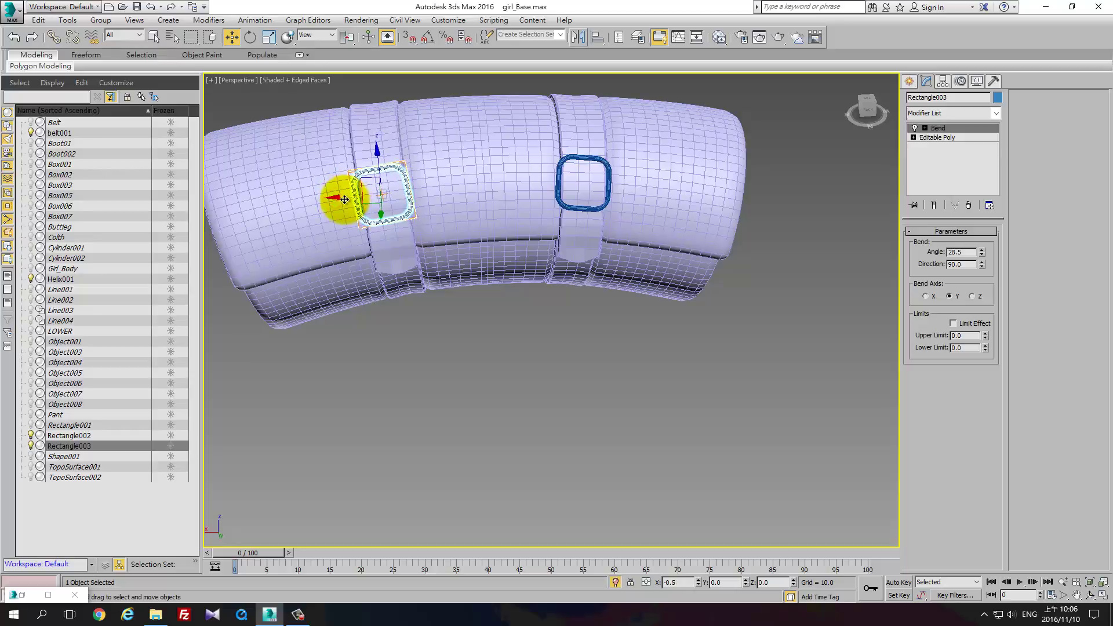
{"action": "mouse_move", "coordinate": [719, 264]}
{"action": "middle_mouse_down", "text": "alt"}
{"action": "mouse_move", "coordinate": [609, 229]}
{"action": "mouse_move", "coordinate": [659, 242]}
{"action": "middle_mouse_up", "text": "alt"}
{"action": "left_click", "coordinate": [506, 363]}
{"action": "scroll", "coordinate": [506, 360], "scroll_direction": "down", "scroll_amount": 3}
{"action": "mouse_move", "coordinate": [455, 384]}
{"action": "middle_mouse_down", "text": "alt"}
{"action": "mouse_move", "coordinate": [603, 386]}
{"action": "mouse_move", "coordinate": [509, 377]}
{"action": "middle_mouse_up", "text": "alt"}
{"action": "scroll", "coordinate": [507, 365], "scroll_direction": "up", "scroll_amount": 3}
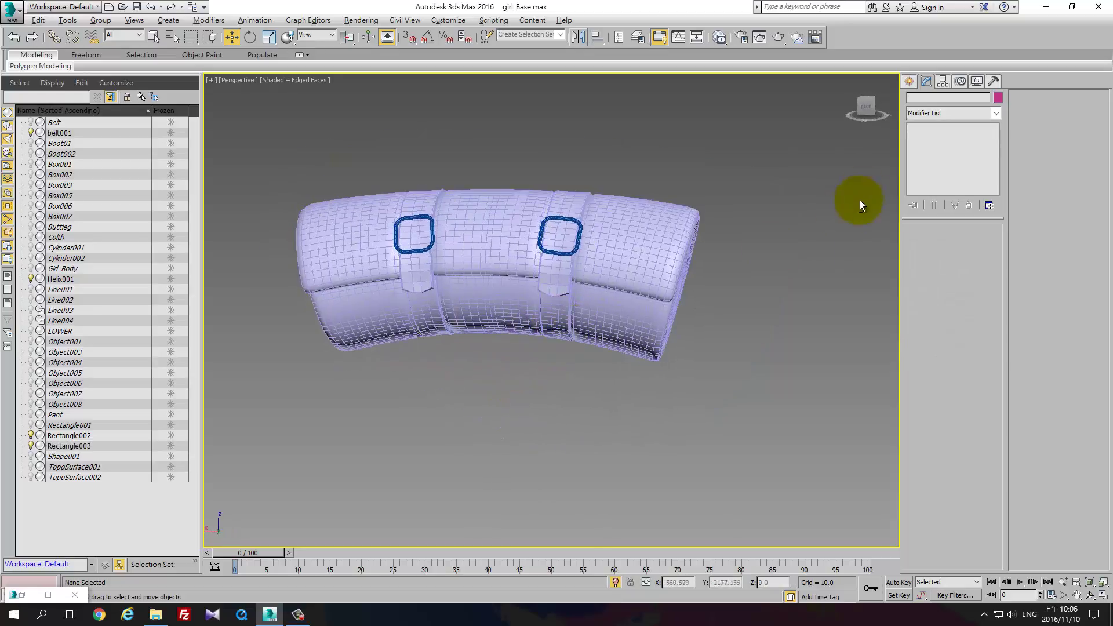
Orbit around the bedroll's spiral end and sides, then open Create > Shapes
{"action": "mouse_move", "coordinate": [860, 200]}
{"action": "middle_mouse_down", "text": "alt"}
{"action": "mouse_move", "coordinate": [667, 247]}
{"action": "mouse_move", "coordinate": [517, 305]}
{"action": "mouse_move", "coordinate": [724, 275]}
{"action": "mouse_move", "coordinate": [738, 286]}
{"action": "mouse_move", "coordinate": [651, 303]}
{"action": "mouse_move", "coordinate": [574, 288]}
{"action": "mouse_move", "coordinate": [584, 282]}
{"action": "middle_mouse_up", "text": "alt"}
{"action": "mouse_move", "coordinate": [529, 256]}
{"action": "middle_mouse_down", "text": "alt"}
{"action": "mouse_move", "coordinate": [537, 293]}
{"action": "mouse_move", "coordinate": [608, 268]}
{"action": "mouse_move", "coordinate": [673, 269]}
{"action": "mouse_move", "coordinate": [688, 249]}
{"action": "middle_mouse_up", "text": "alt"}
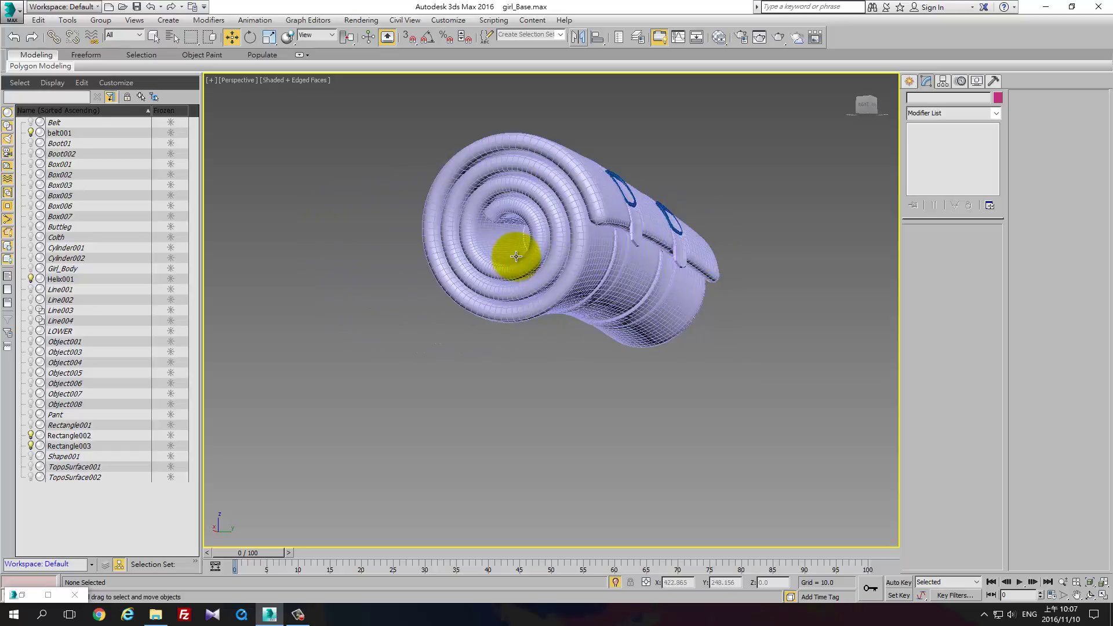
{"action": "mouse_move", "coordinate": [514, 251]}
{"action": "middle_mouse_down", "text": "alt"}
{"action": "mouse_move", "coordinate": [612, 235]}
{"action": "mouse_move", "coordinate": [529, 266]}
{"action": "mouse_move", "coordinate": [485, 251]}
{"action": "mouse_move", "coordinate": [550, 253]}
{"action": "middle_mouse_up", "text": "alt"}
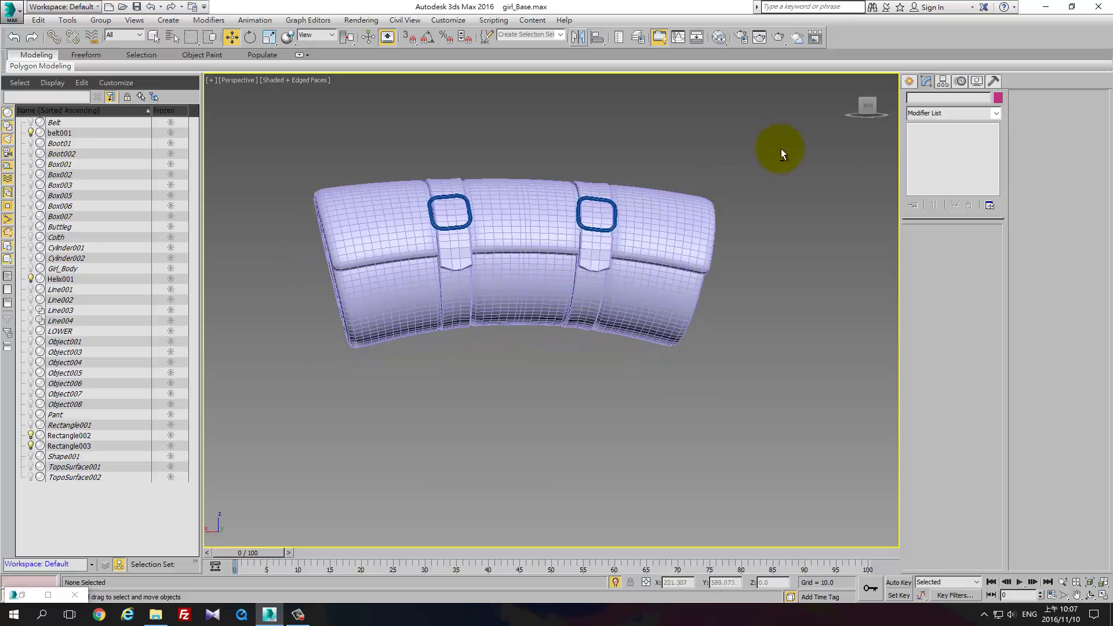
{"action": "left_click", "coordinate": [909, 81]}
{"action": "left_click", "coordinate": [926, 99]}
Select Helix001 and disable its Bend modifier so the bedroll lies straight
{"action": "middle_click_drag", "start_coordinate": [497, 248], "coordinate": [495, 246], "text": "alt"}
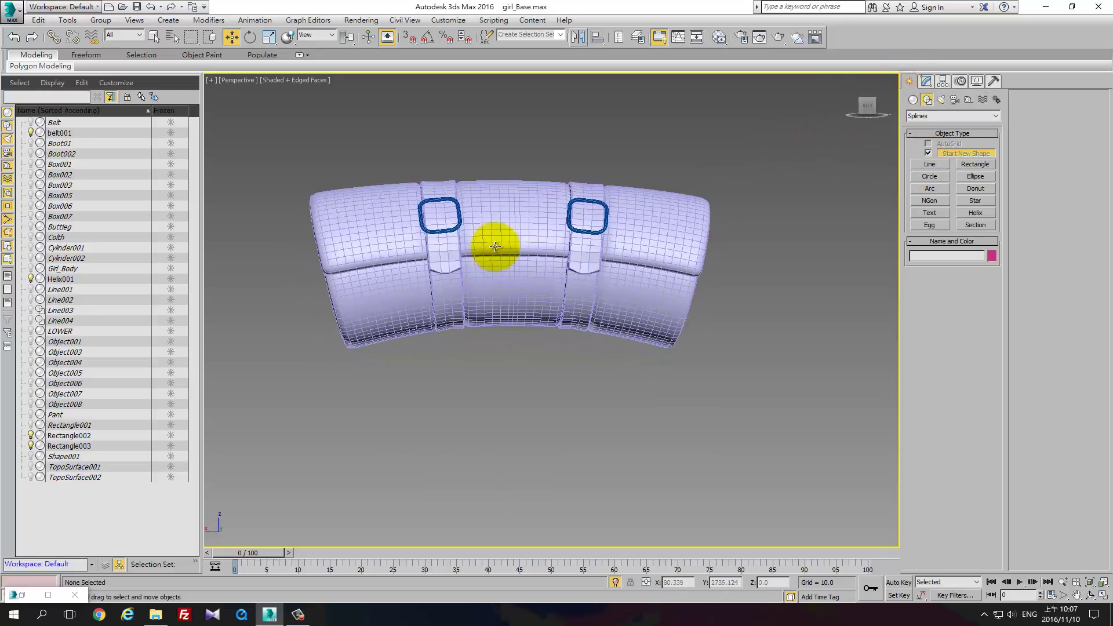
{"action": "left_click", "coordinate": [496, 246]}
{"action": "left_click", "coordinate": [926, 82]}
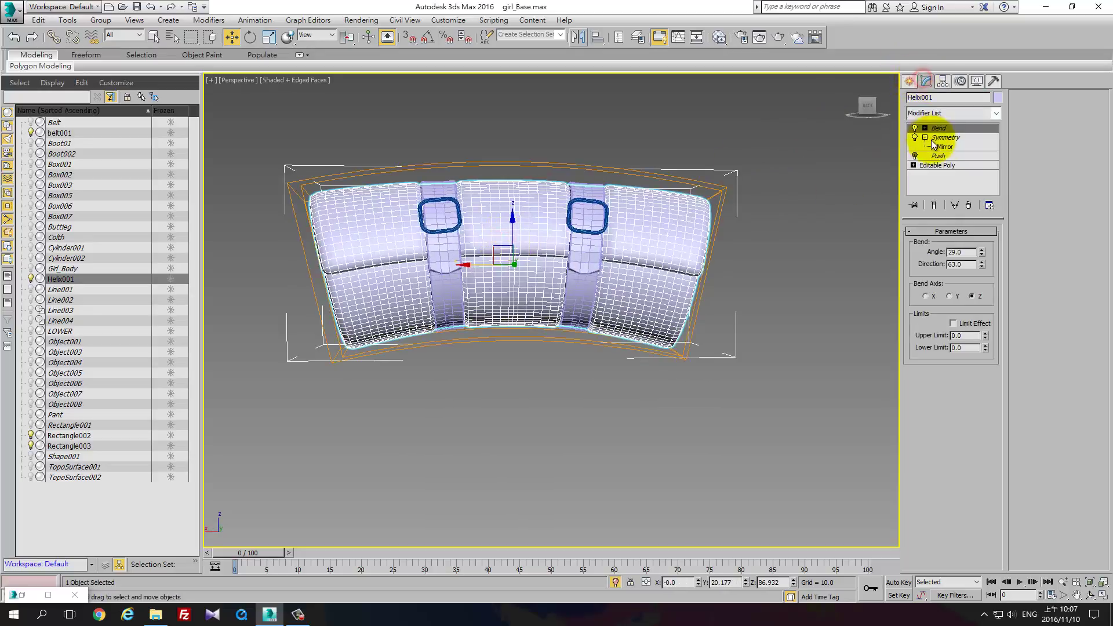
{"action": "left_click", "coordinate": [915, 127]}
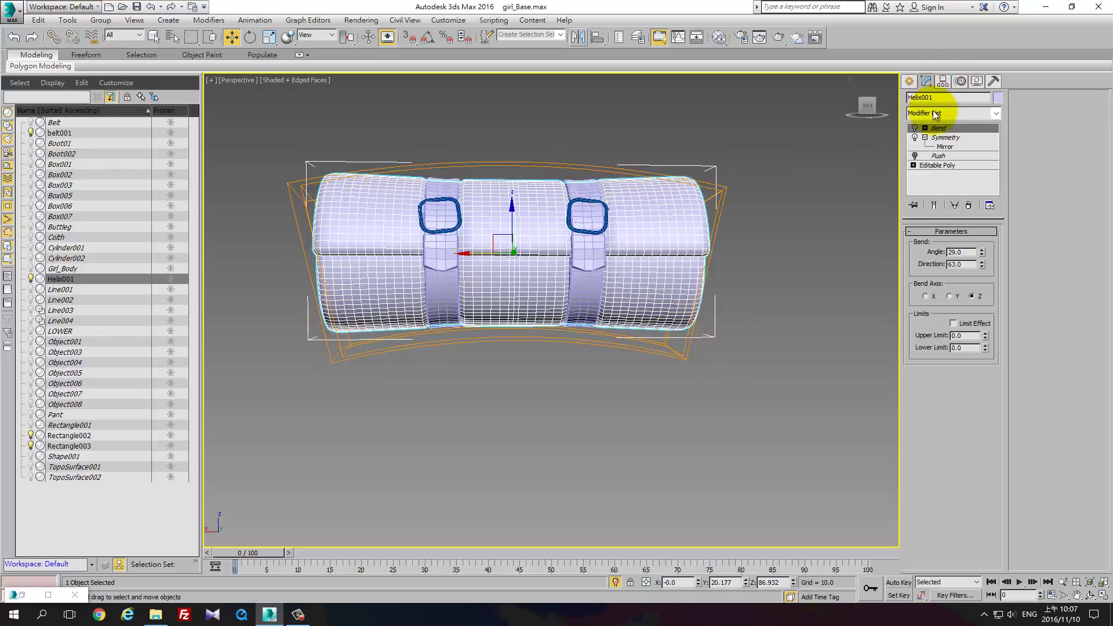
Draw a cylinder in the Right view over the roll's end, radius 6.264, height 13.909
{"action": "left_click", "coordinate": [909, 82]}
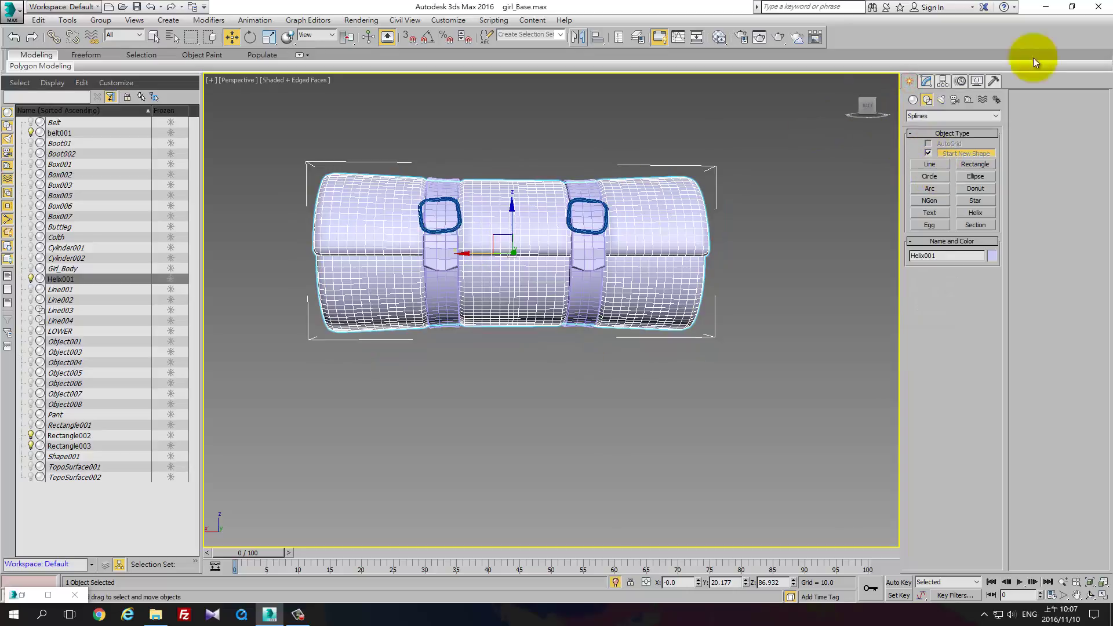
{"action": "left_click", "coordinate": [914, 100]}
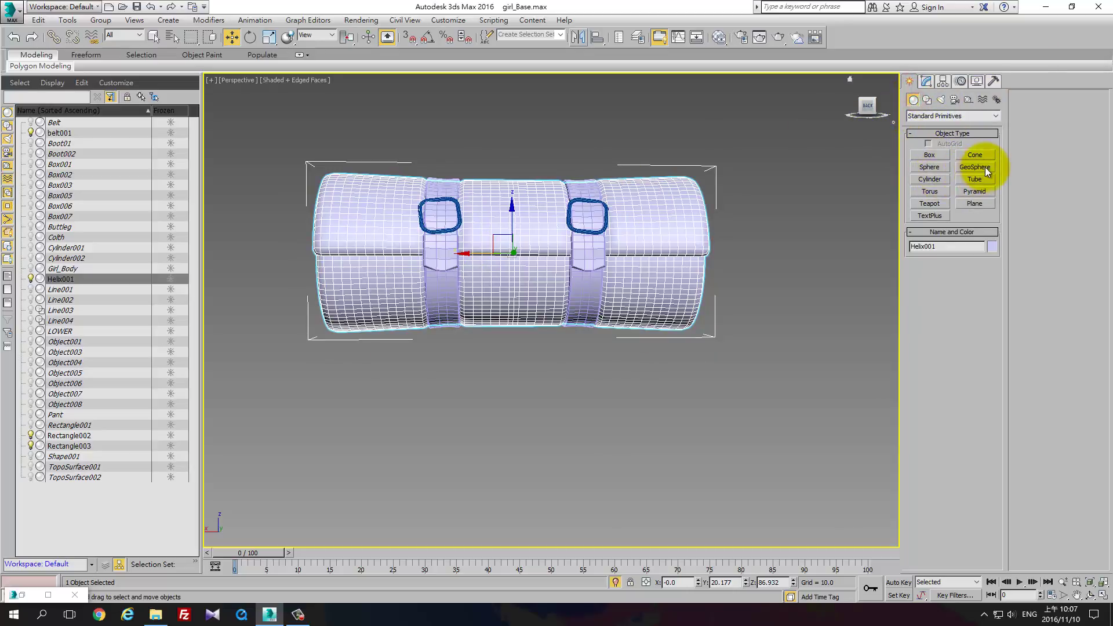
{"action": "left_click", "coordinate": [940, 183]}
{"action": "key", "text": "alt+w"}
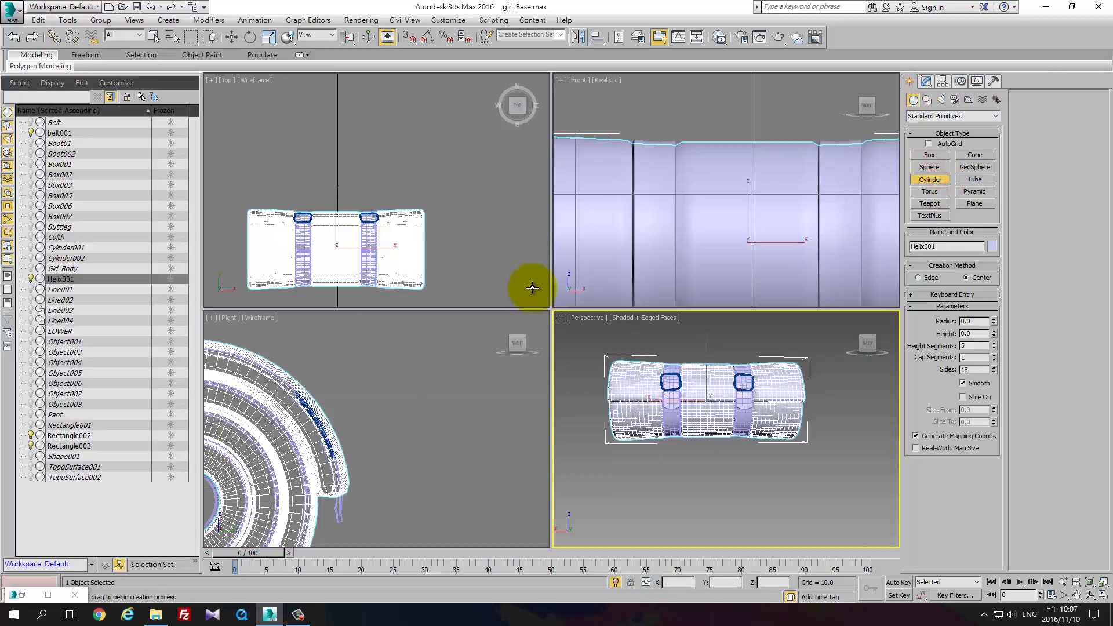
{"action": "left_click", "coordinate": [484, 385]}
{"action": "scroll", "coordinate": [484, 385], "scroll_direction": "down", "scroll_amount": 3}
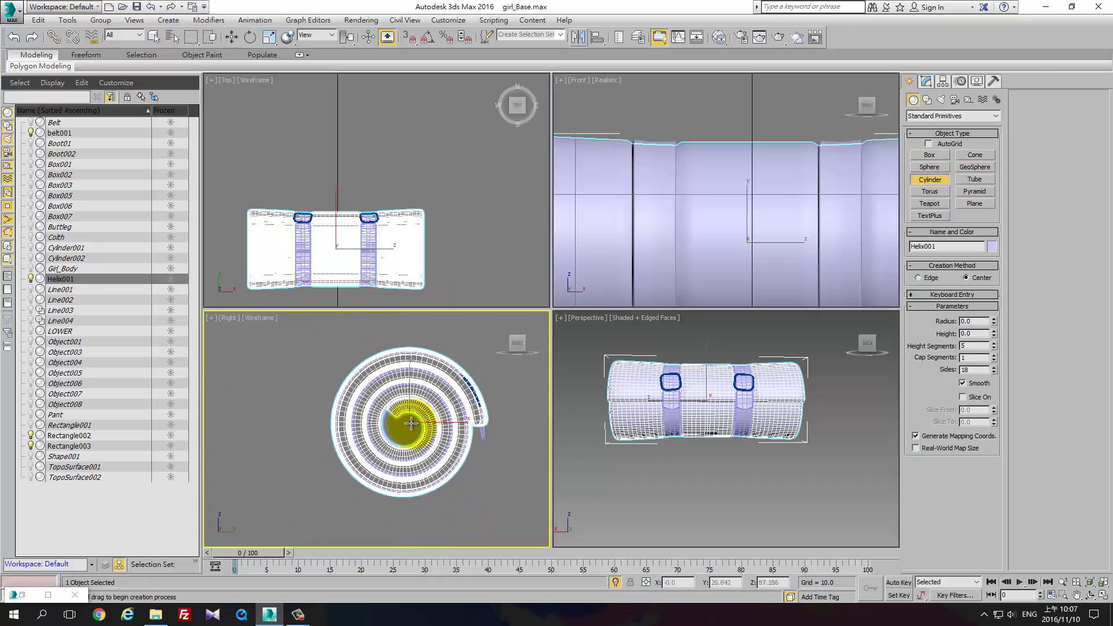
{"action": "left_click_drag", "start_coordinate": [411, 423], "coordinate": [481, 457]}
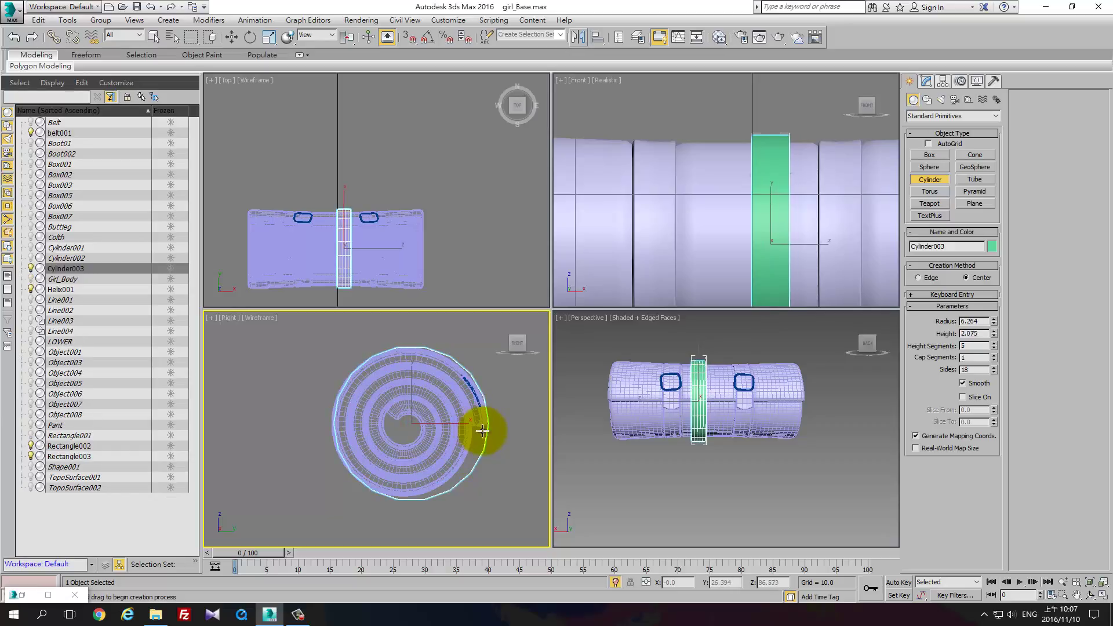
{"action": "left_click", "coordinate": [469, 289]}
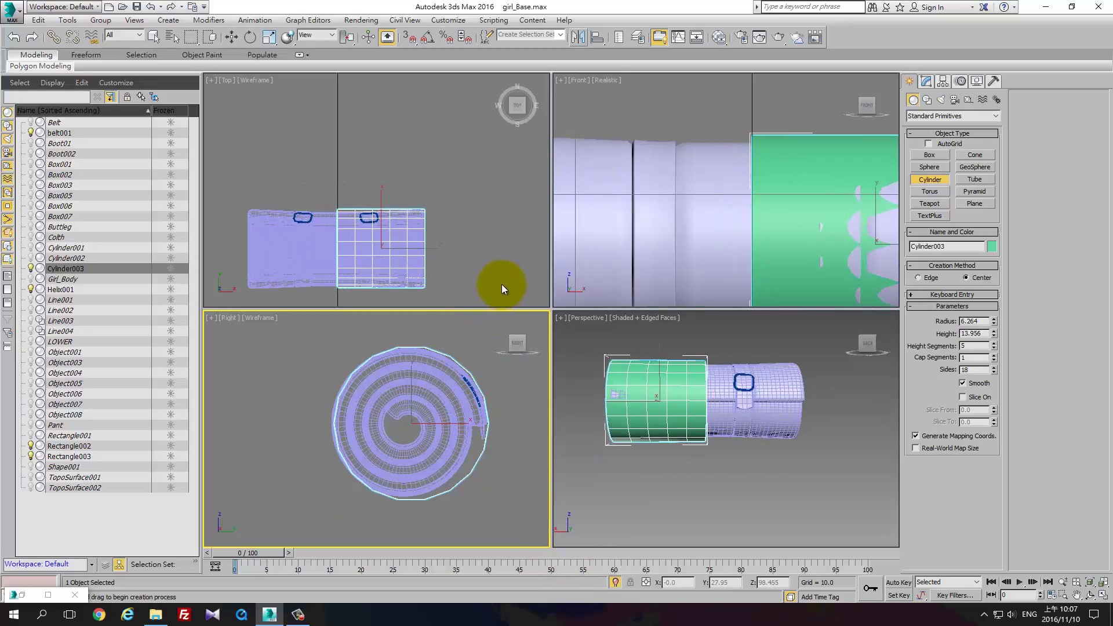
{"action": "left_click", "coordinate": [502, 285]}
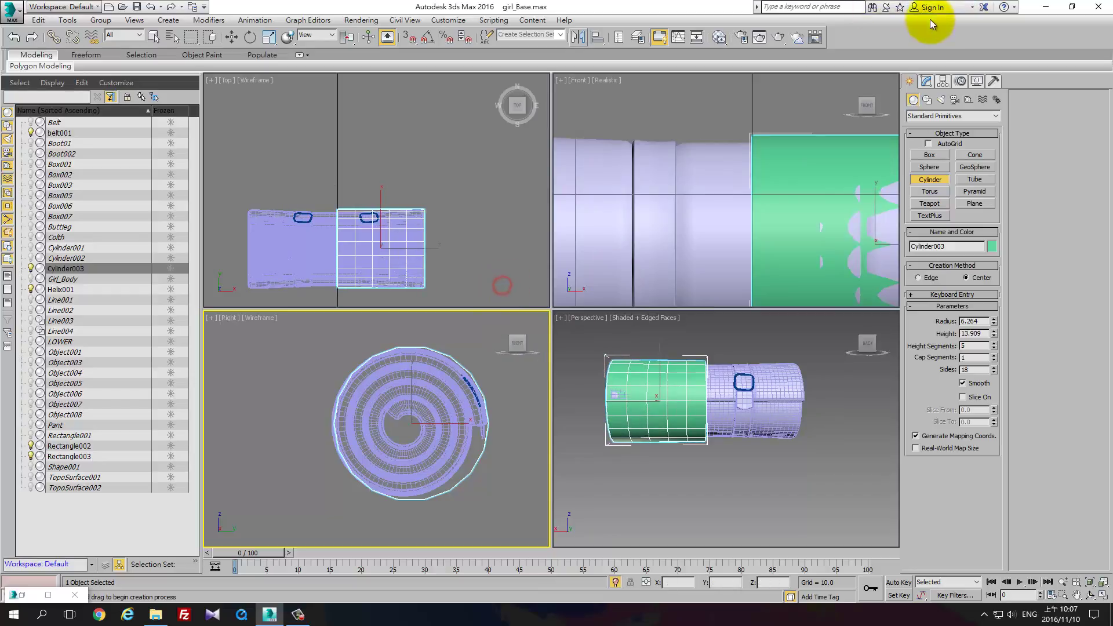
{"action": "left_click", "coordinate": [926, 81]}
{"action": "left_click_drag", "start_coordinate": [967, 293], "coordinate": [909, 294]}
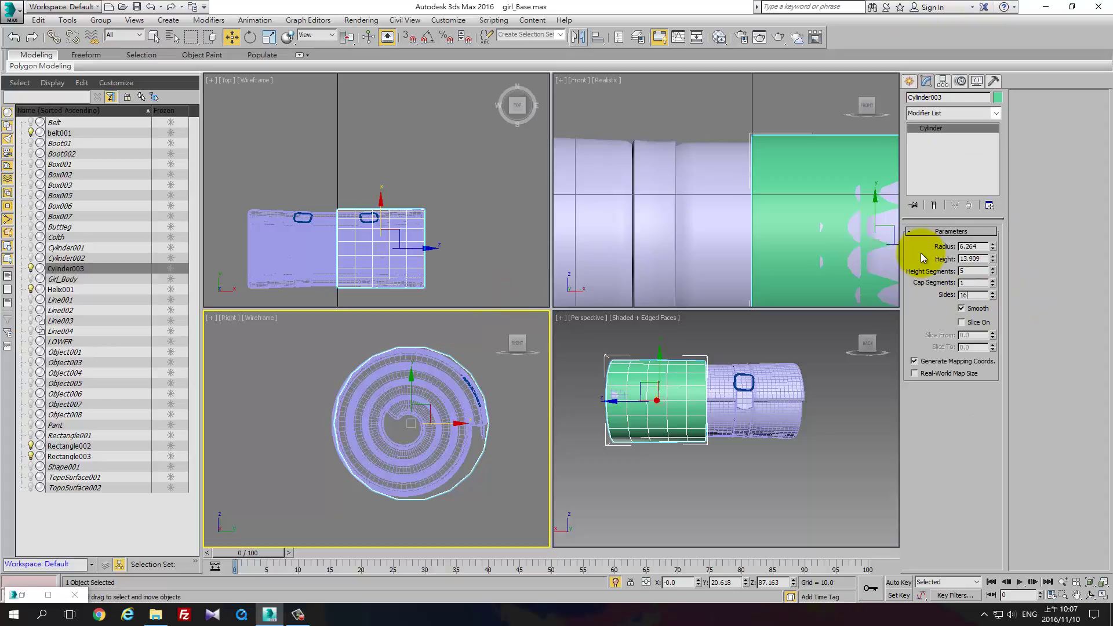
{"action": "type", "text": "12"}
Give Cylinder003 12 sides, 4 height segments and 2 cap segments, then maximize Perspective
{"action": "key", "text": "Return"}
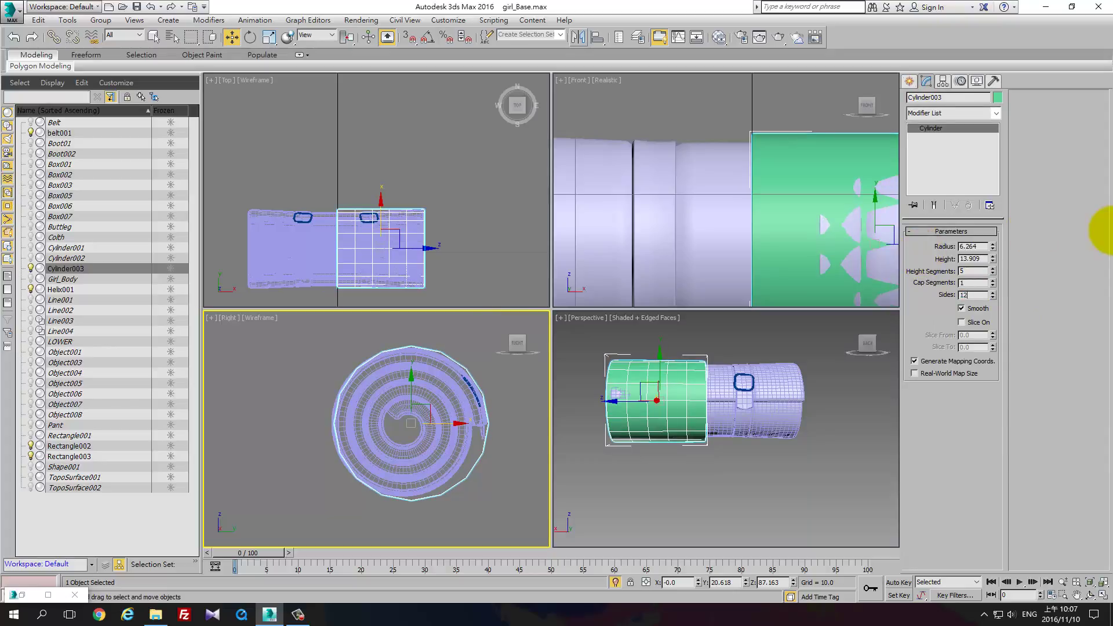
{"action": "left_click", "coordinate": [994, 273]}
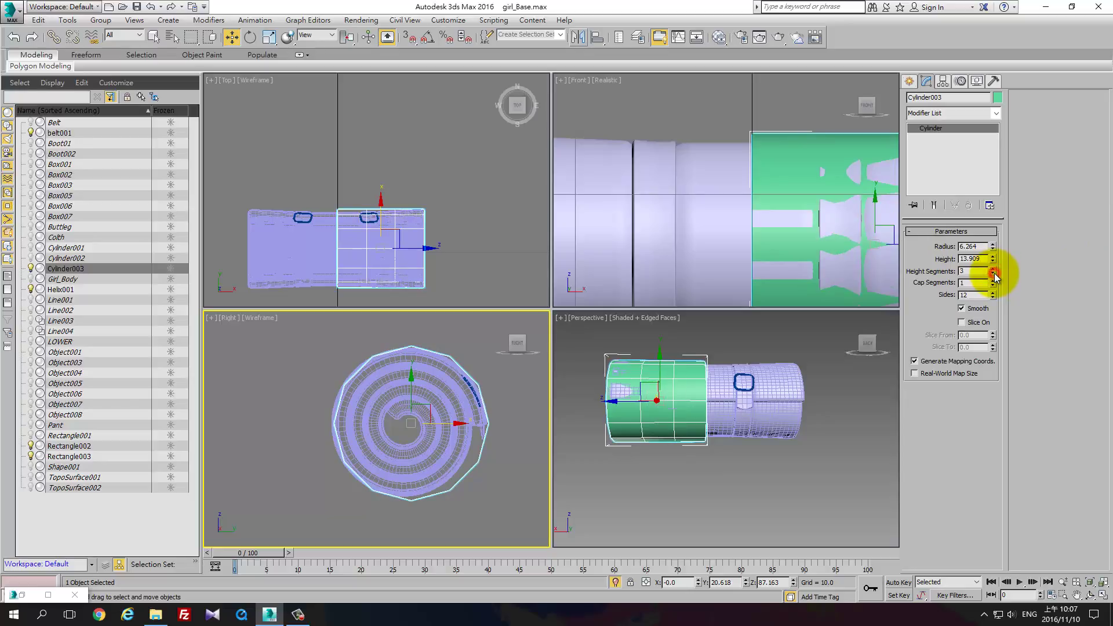
{"action": "middle_click_drag", "start_coordinate": [708, 423], "coordinate": [810, 440], "text": "alt"}
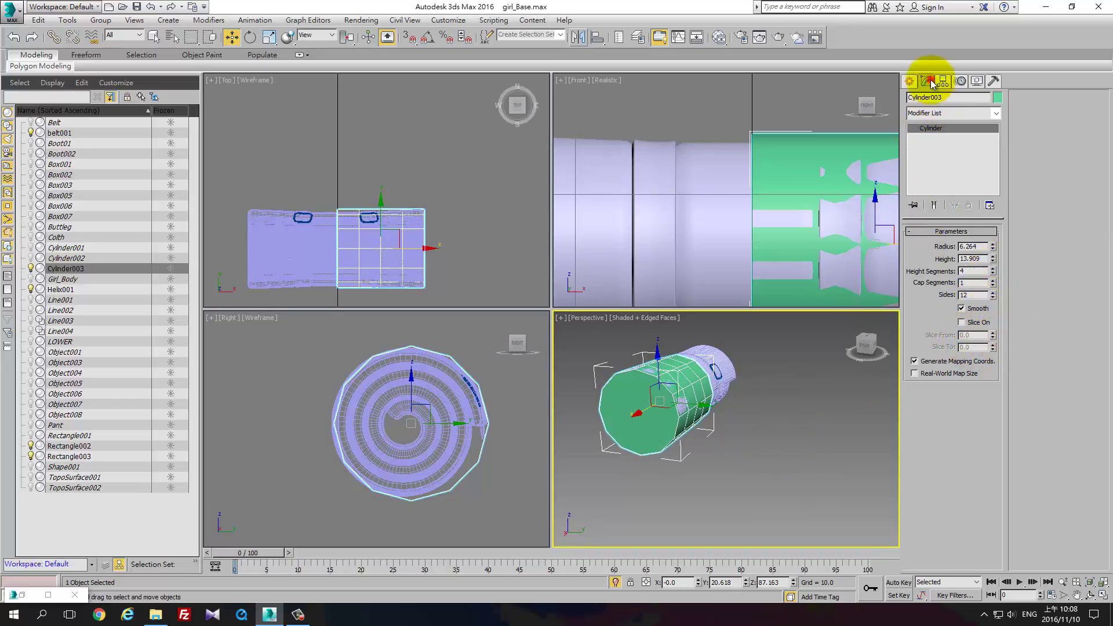
{"action": "left_click", "coordinate": [993, 281]}
{"action": "mouse_move", "coordinate": [720, 447]}
{"action": "middle_mouse_down", "text": "alt"}
{"action": "mouse_move", "coordinate": [670, 386]}
{"action": "mouse_move", "coordinate": [651, 393]}
{"action": "middle_mouse_up", "text": "alt"}
{"action": "key", "text": "alt+w"}
{"action": "mouse_move", "coordinate": [651, 315]}
{"action": "middle_mouse_down", "text": "alt"}
{"action": "mouse_move", "coordinate": [566, 291]}
{"action": "mouse_move", "coordinate": [588, 279]}
{"action": "mouse_move", "coordinate": [644, 291]}
{"action": "mouse_move", "coordinate": [594, 283]}
{"action": "mouse_move", "coordinate": [598, 318]}
{"action": "mouse_move", "coordinate": [650, 331]}
{"action": "middle_mouse_up", "text": "alt"}
{"action": "scroll", "coordinate": [594, 302], "scroll_direction": "up", "scroll_amount": 3}
{"action": "scroll", "coordinate": [566, 290], "scroll_direction": "down", "scroll_amount": 2}
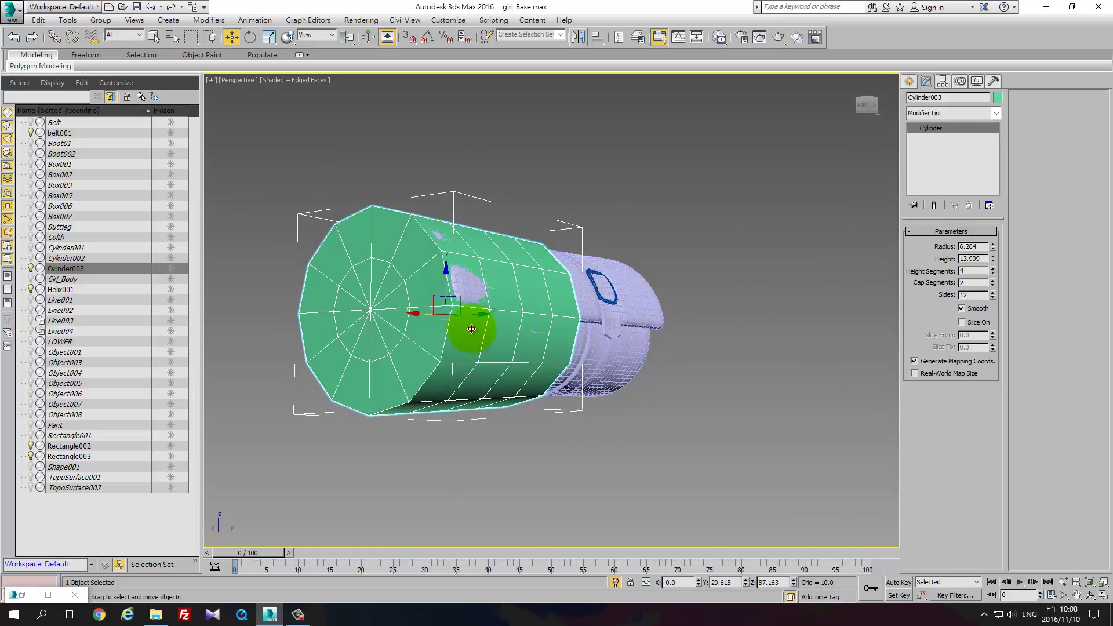
Switch Perspective to wireframe and orbit to check the cylinder around the straight bedroll
{"action": "mouse_move", "coordinate": [472, 329]}
{"action": "middle_mouse_down", "text": "alt"}
{"action": "mouse_move", "coordinate": [509, 324]}
{"action": "mouse_move", "coordinate": [539, 339]}
{"action": "mouse_move", "coordinate": [551, 321]}
{"action": "mouse_move", "coordinate": [510, 323]}
{"action": "mouse_move", "coordinate": [567, 328]}
{"action": "middle_mouse_up", "text": "alt"}
{"action": "key", "text": "F3"}
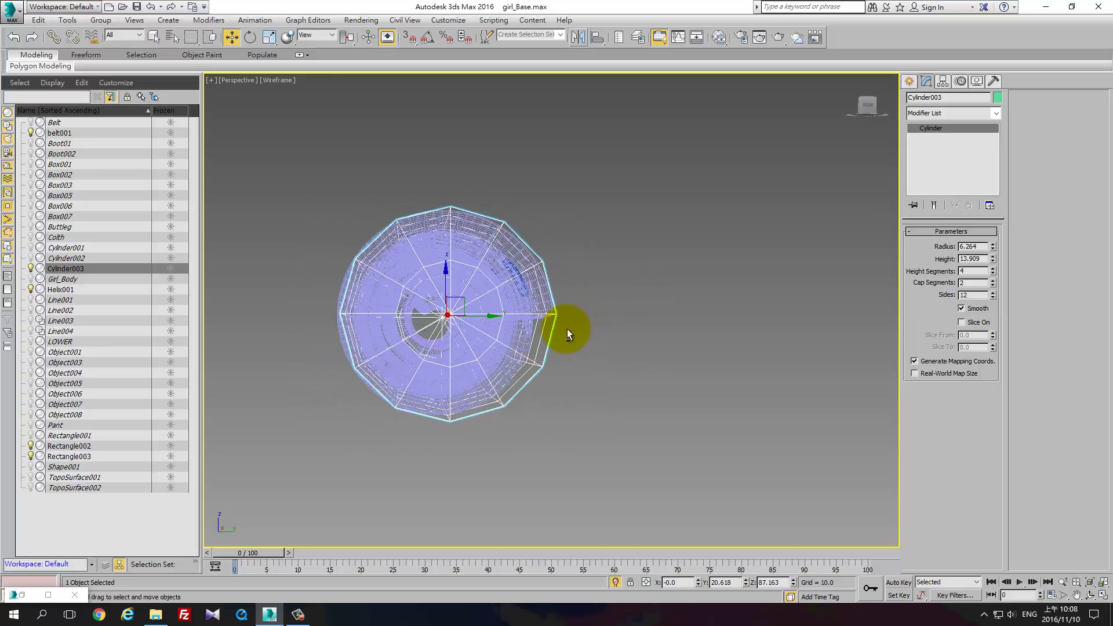
{"action": "mouse_move", "coordinate": [464, 410]}
{"action": "middle_mouse_down", "text": "alt"}
{"action": "mouse_move", "coordinate": [527, 328]}
{"action": "mouse_move", "coordinate": [550, 331]}
{"action": "mouse_move", "coordinate": [497, 331]}
{"action": "mouse_move", "coordinate": [462, 377]}
{"action": "mouse_move", "coordinate": [479, 388]}
{"action": "mouse_move", "coordinate": [502, 355]}
{"action": "mouse_move", "coordinate": [459, 351]}
{"action": "mouse_move", "coordinate": [450, 358]}
{"action": "mouse_move", "coordinate": [638, 303]}
{"action": "mouse_move", "coordinate": [485, 302]}
{"action": "middle_mouse_up", "text": "alt"}
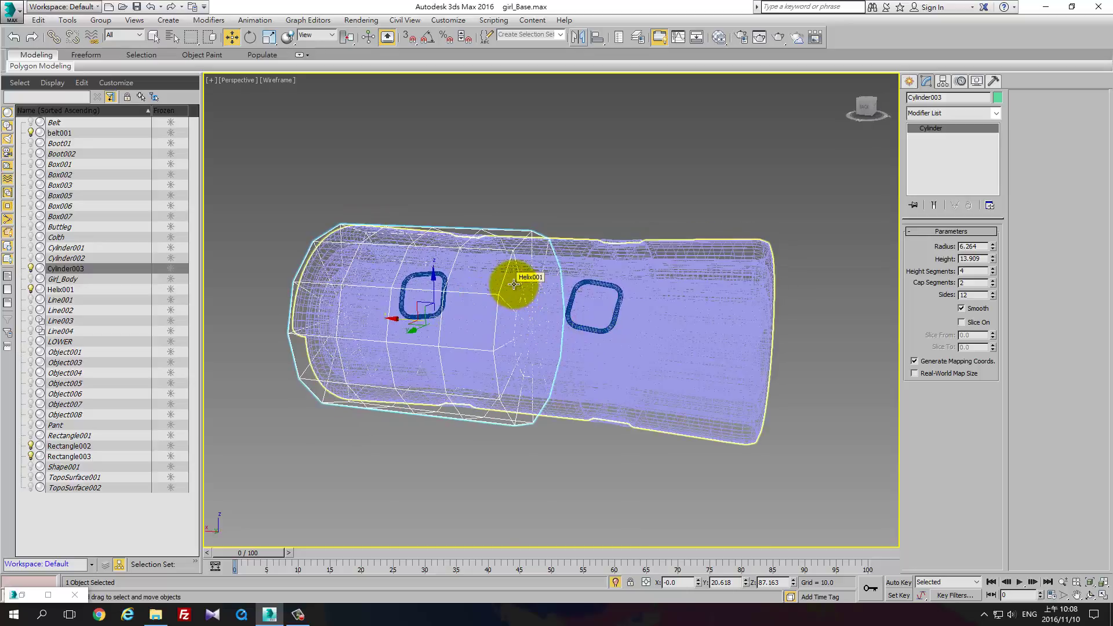
{"action": "mouse_move", "coordinate": [513, 285]}
{"action": "middle_mouse_down", "text": "alt"}
{"action": "mouse_move", "coordinate": [509, 248]}
{"action": "mouse_move", "coordinate": [562, 256]}
{"action": "mouse_move", "coordinate": [526, 253]}
{"action": "middle_mouse_up", "text": "alt"}
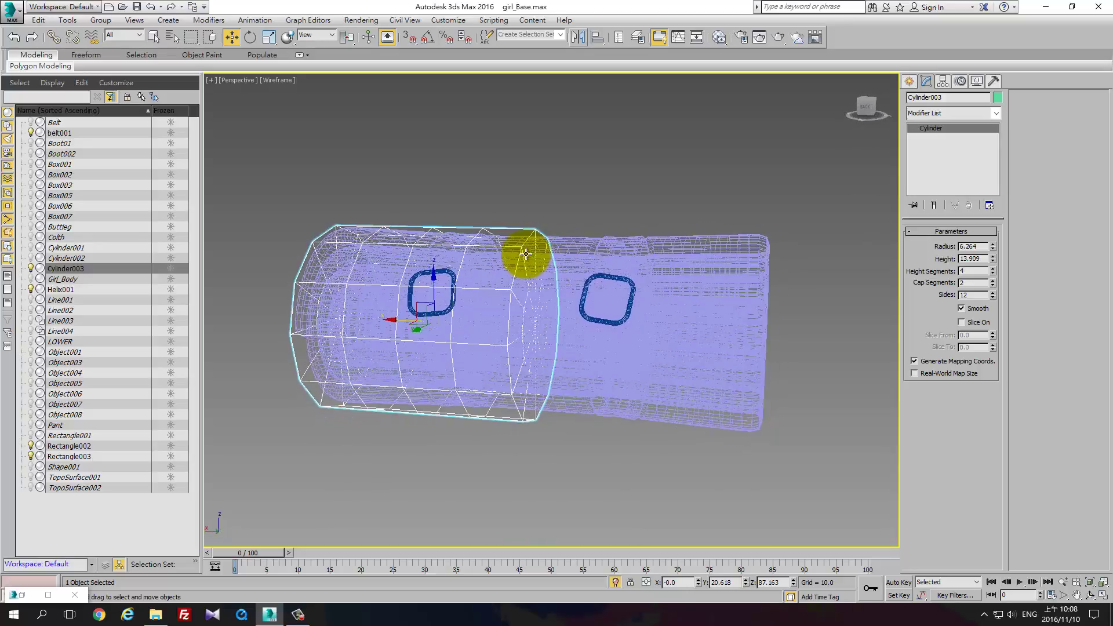
Convert Cylinder003 to Editable Poly and delete the grown centre faces of one end cap
{"action": "right_click", "coordinate": [522, 227]}
{"action": "mouse_move", "coordinate": [546, 342]}
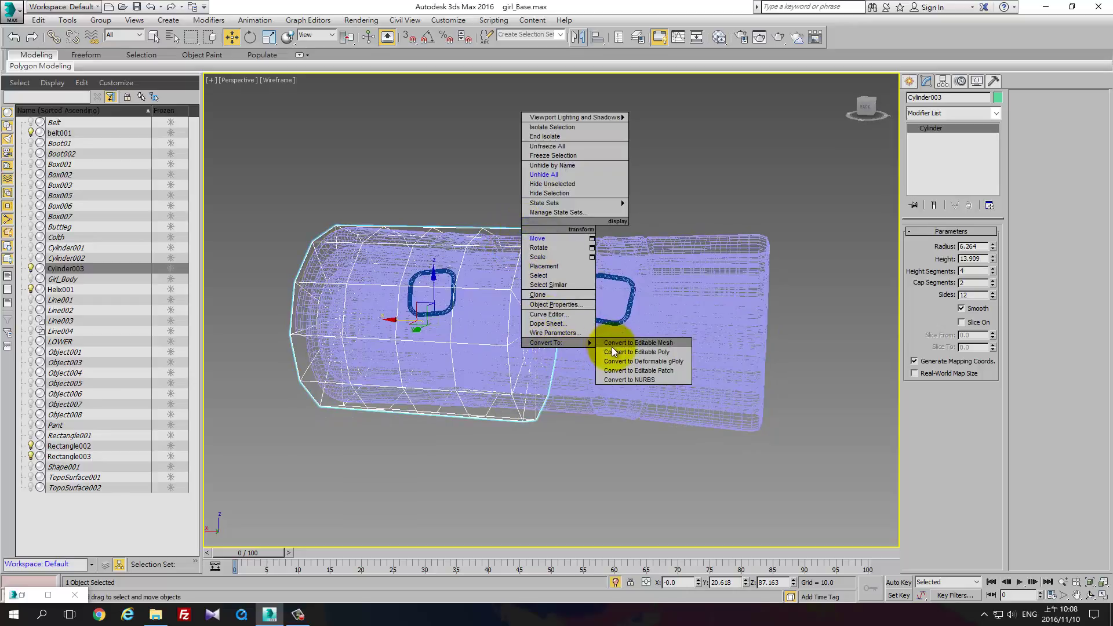
{"action": "left_click", "coordinate": [613, 351]}
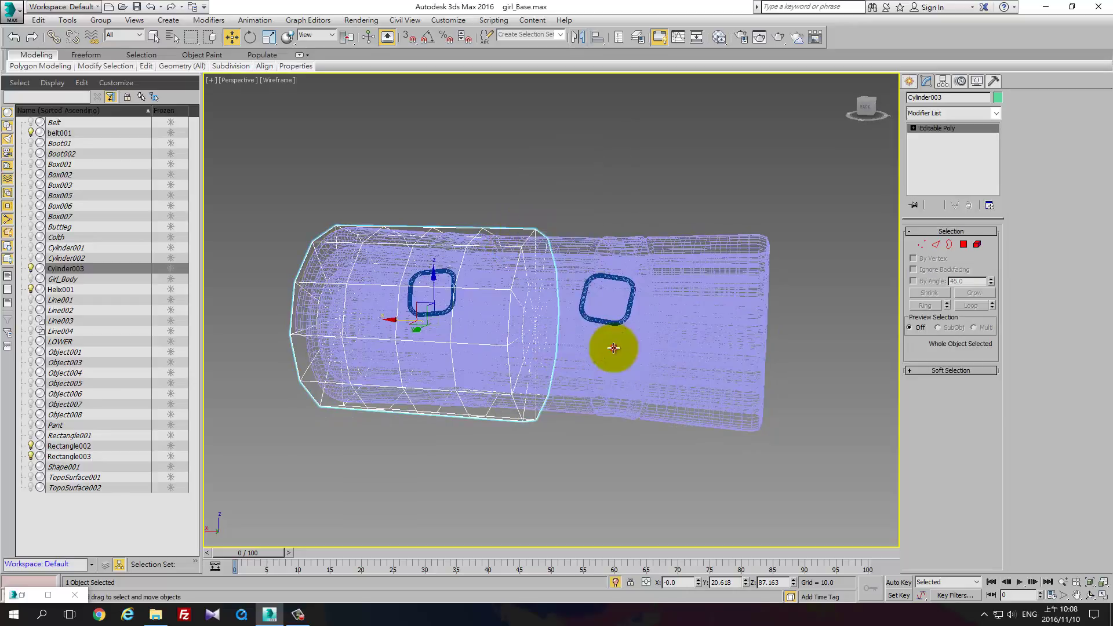
{"action": "left_click", "coordinate": [913, 244]}
{"action": "left_click", "coordinate": [535, 328]}
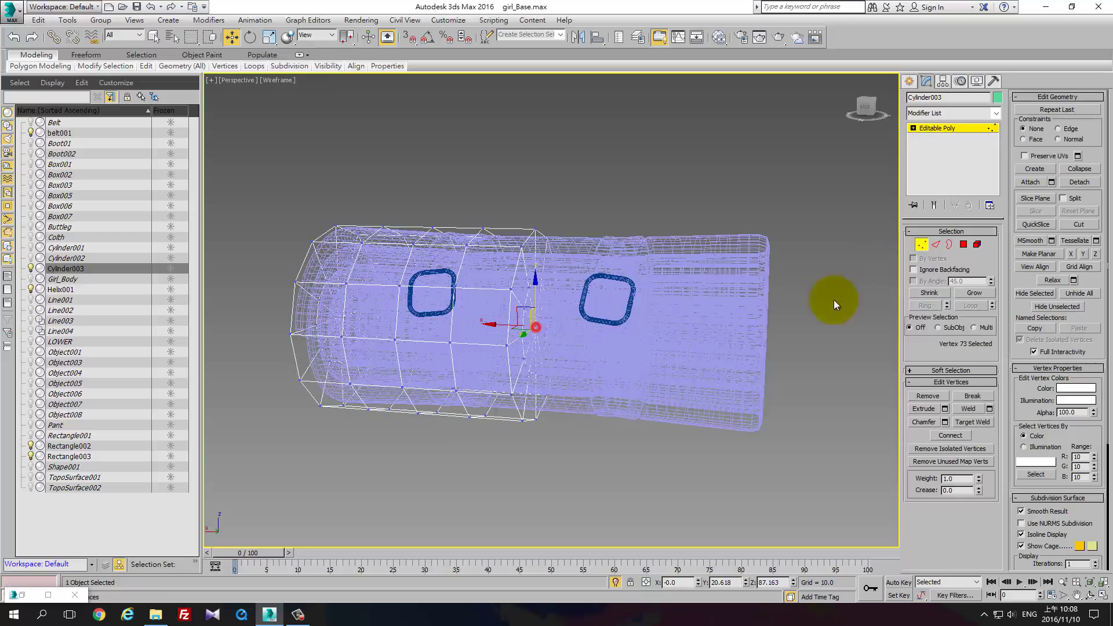
{"action": "left_click", "coordinate": [963, 244]}
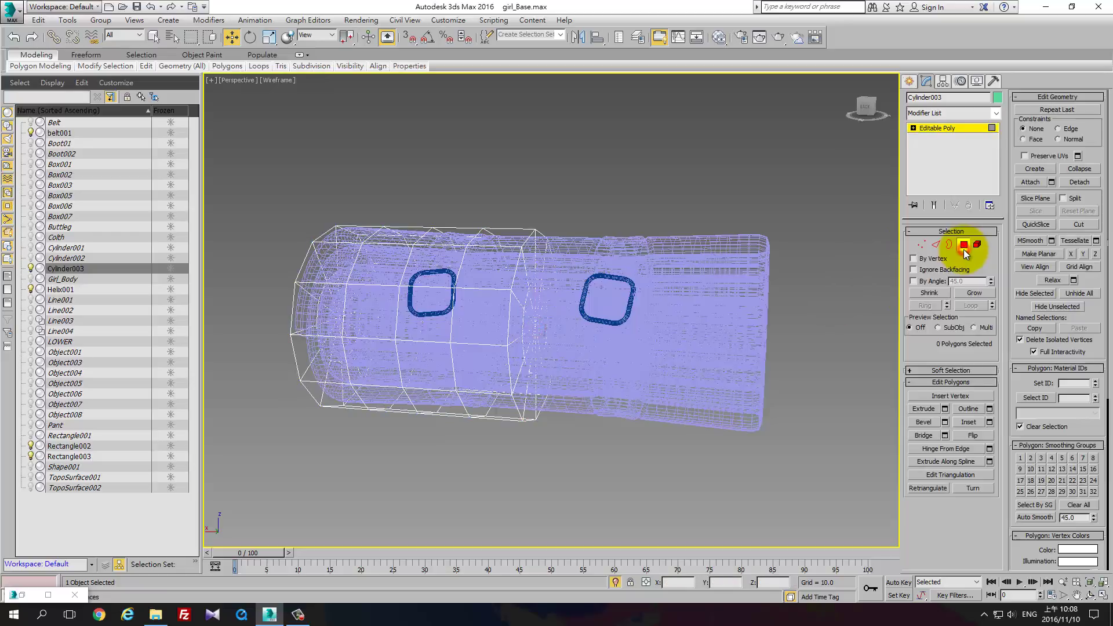
{"action": "left_click", "coordinate": [533, 326]}
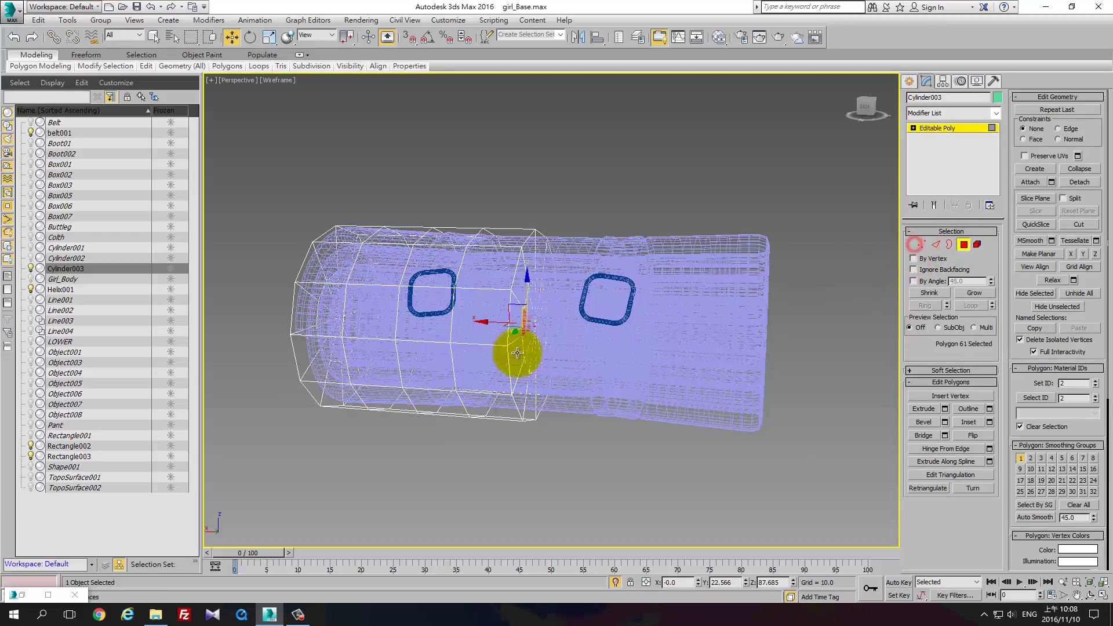
{"action": "left_click", "coordinate": [920, 244]}
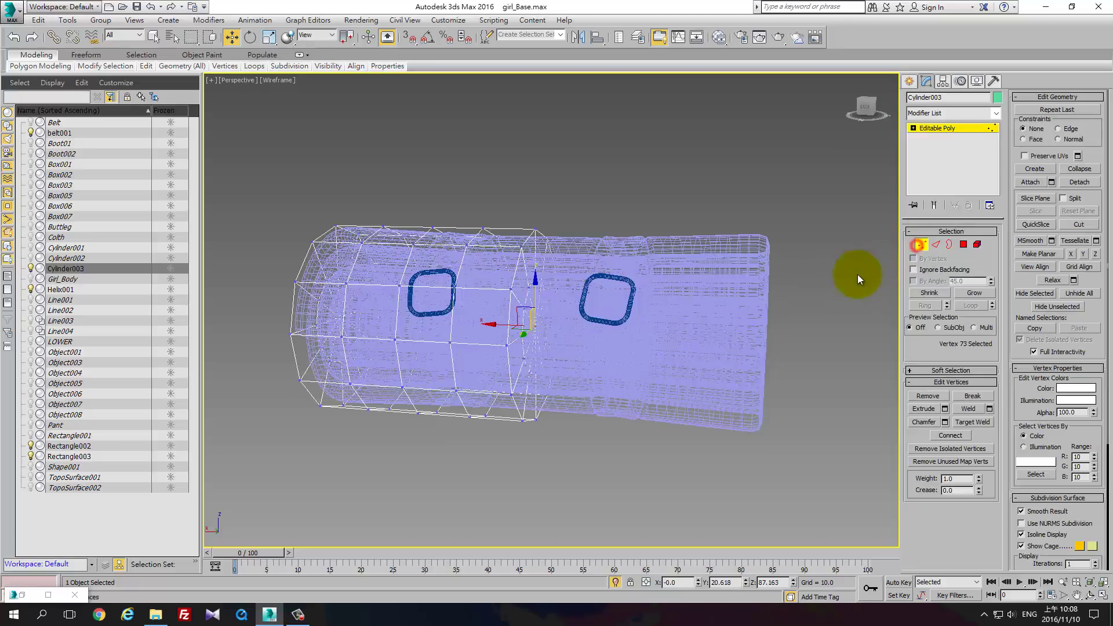
{"action": "left_click", "coordinate": [965, 245]}
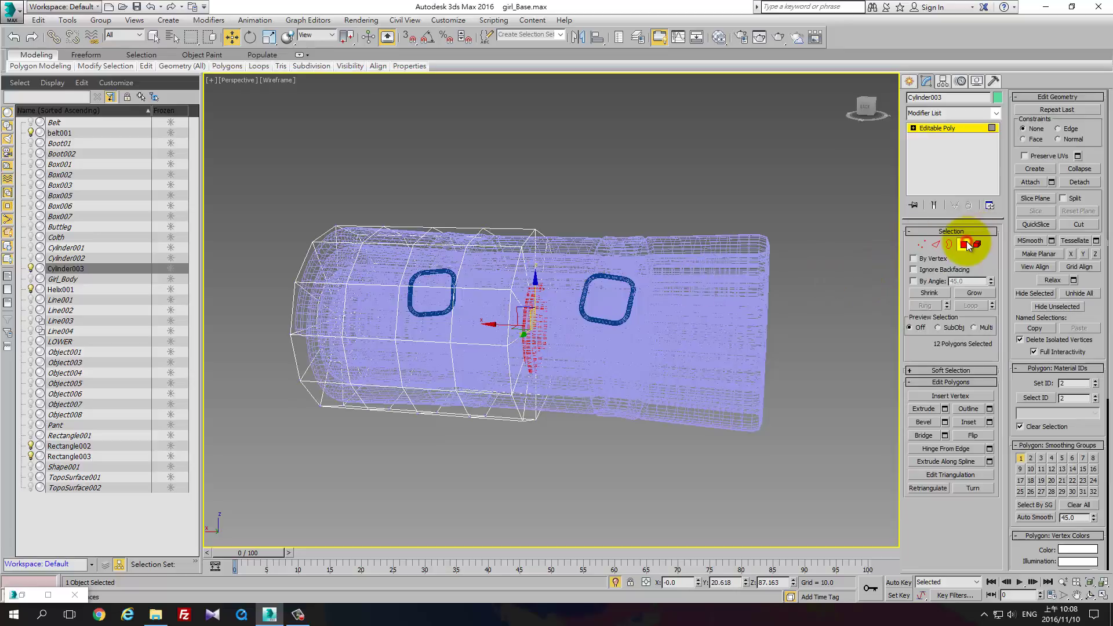
{"action": "left_click", "coordinate": [980, 291]}
{"action": "key", "text": "ctrl+d"}
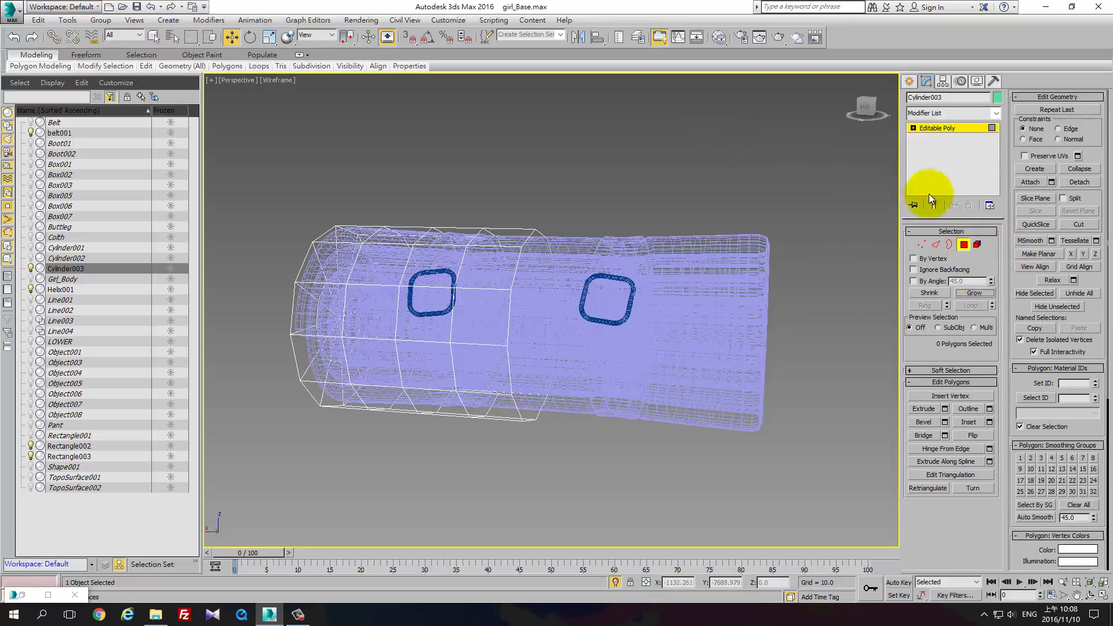
{"action": "left_click", "coordinate": [954, 244]}
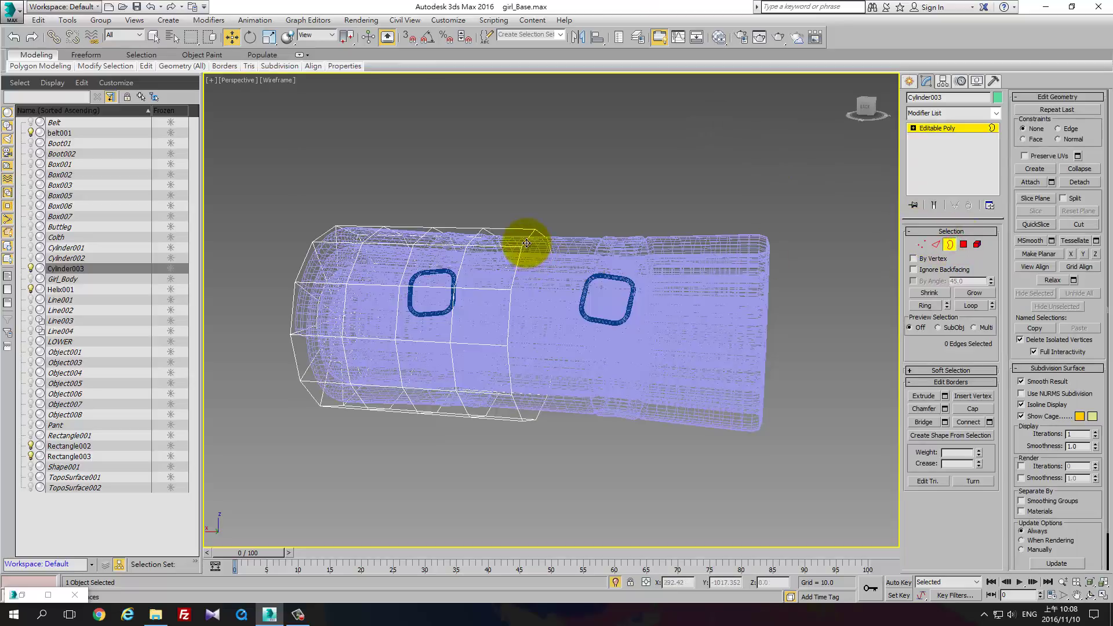
Select the open border loop and scale it down slightly
{"action": "left_click", "coordinate": [526, 244]}
{"action": "middle_click_drag", "start_coordinate": [529, 244], "coordinate": [559, 261], "text": "alt"}
{"action": "key", "text": "e"}
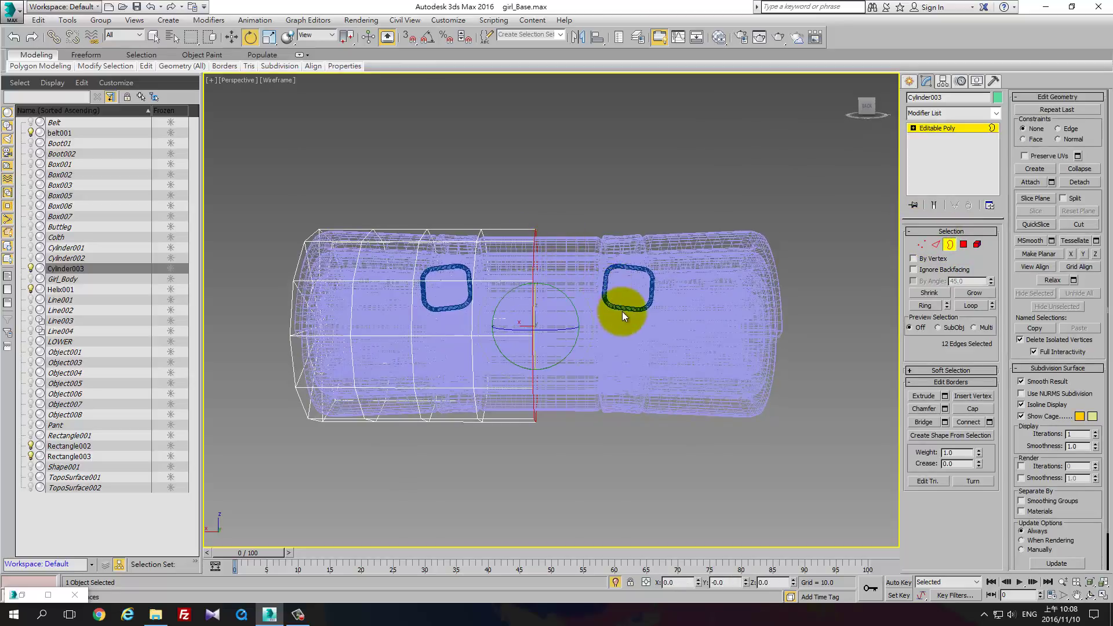
{"action": "middle_click_drag", "start_coordinate": [623, 314], "coordinate": [513, 306], "text": "alt"}
{"action": "key", "text": "r"}
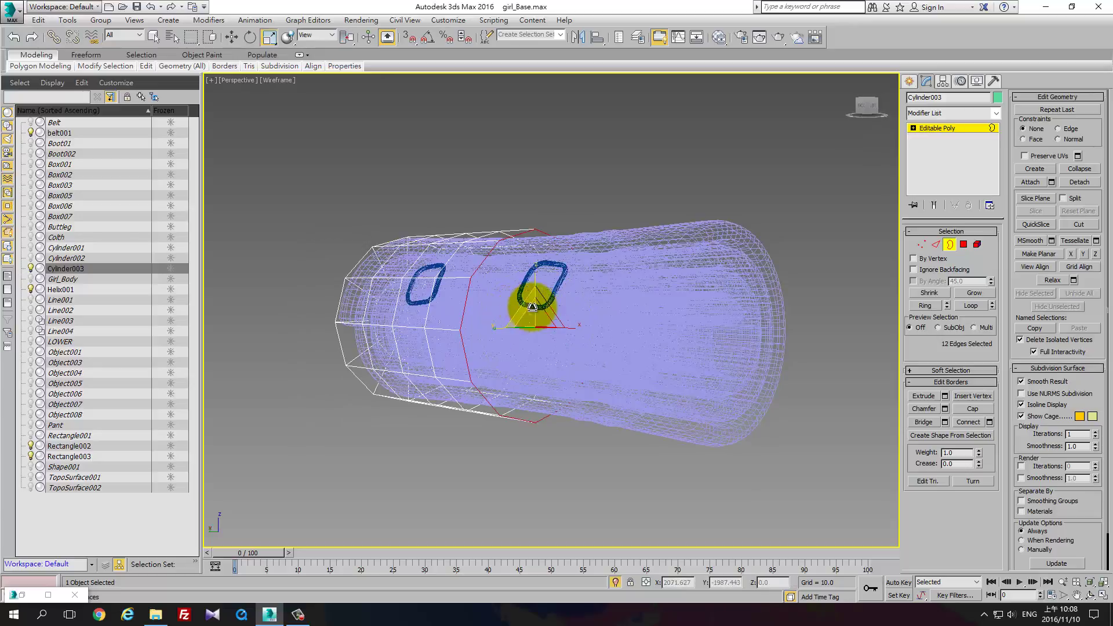
{"action": "left_click_drag", "start_coordinate": [524, 307], "coordinate": [525, 312]}
{"action": "key", "text": "F3"}
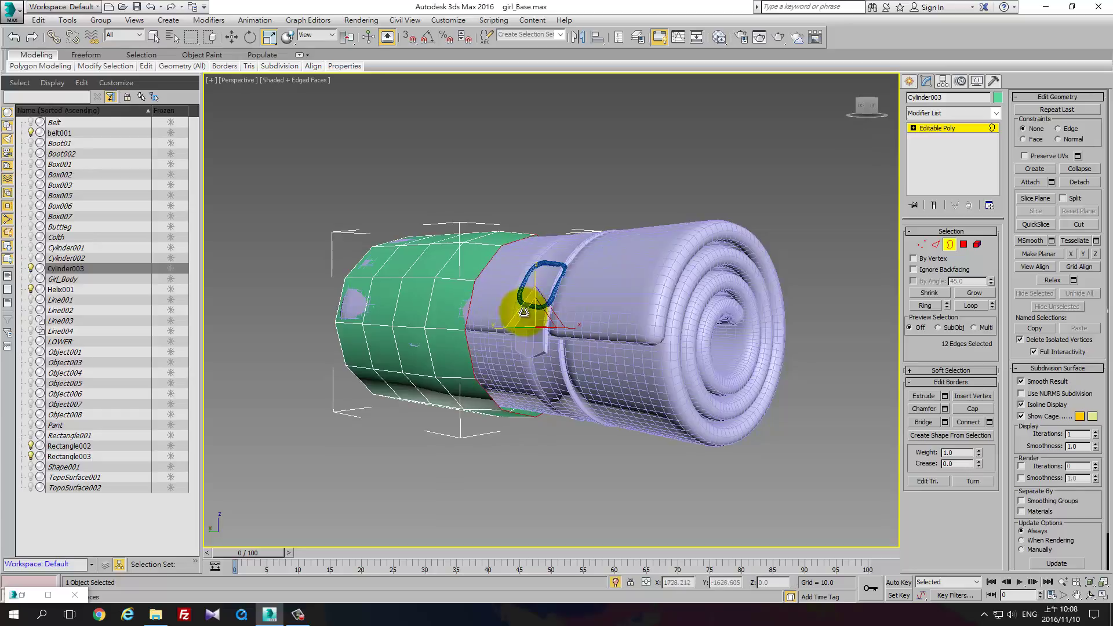
Loop-select an edge ring on the green inner cylinder and scale it to 93%
{"action": "left_click", "coordinate": [444, 271]}
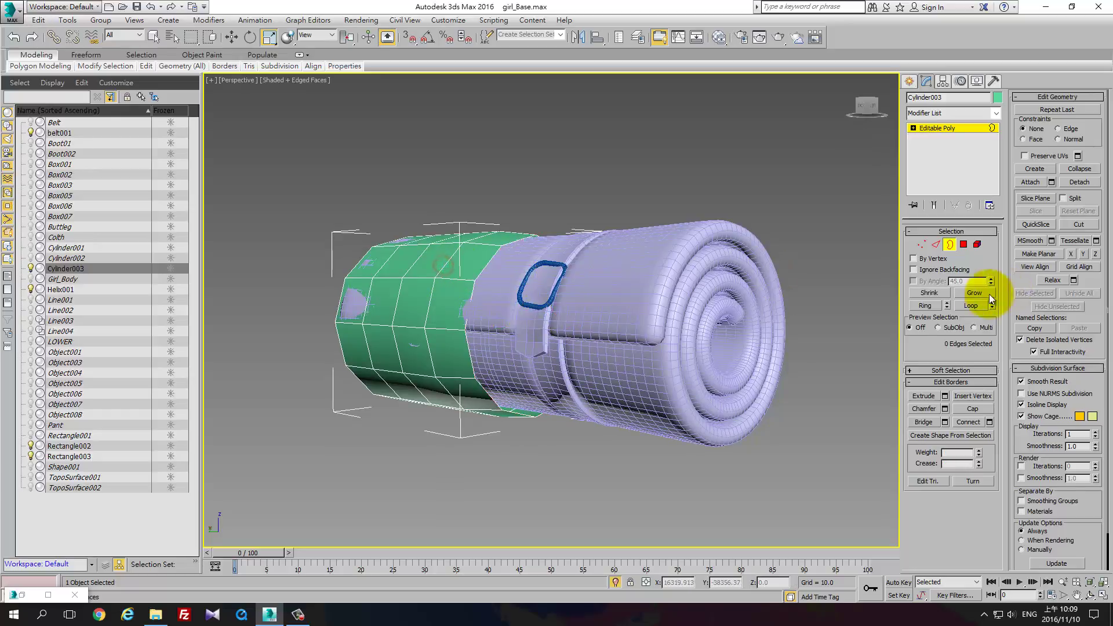
{"action": "left_click", "coordinate": [937, 246]}
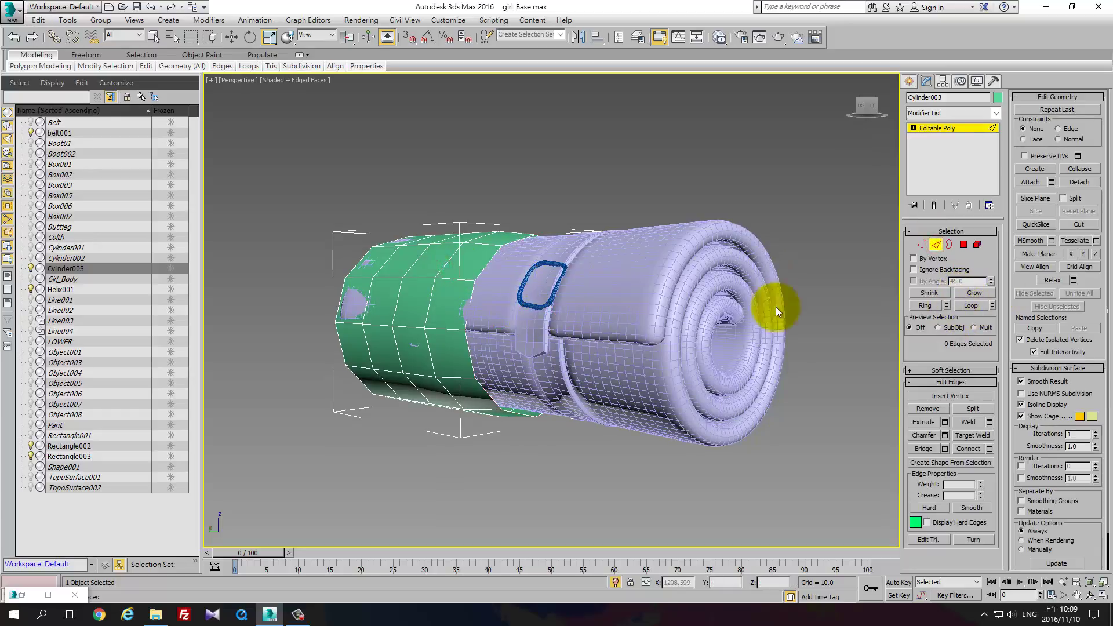
{"action": "left_click", "coordinate": [452, 262]}
{"action": "left_click", "coordinate": [971, 307]}
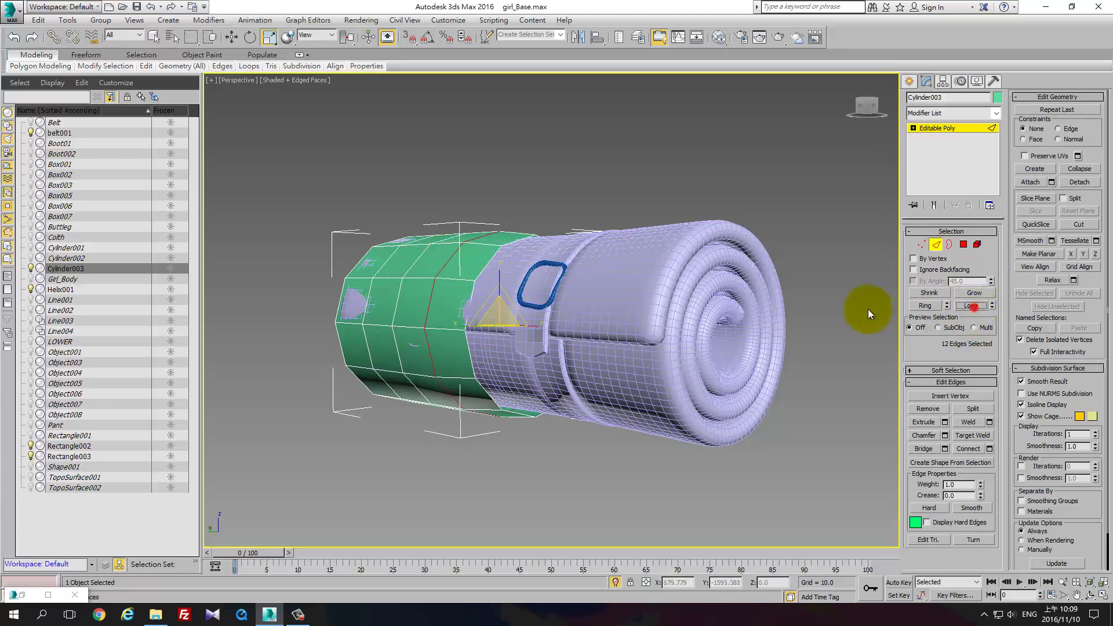
{"action": "left_click_drag", "start_coordinate": [491, 301], "coordinate": [492, 307]}
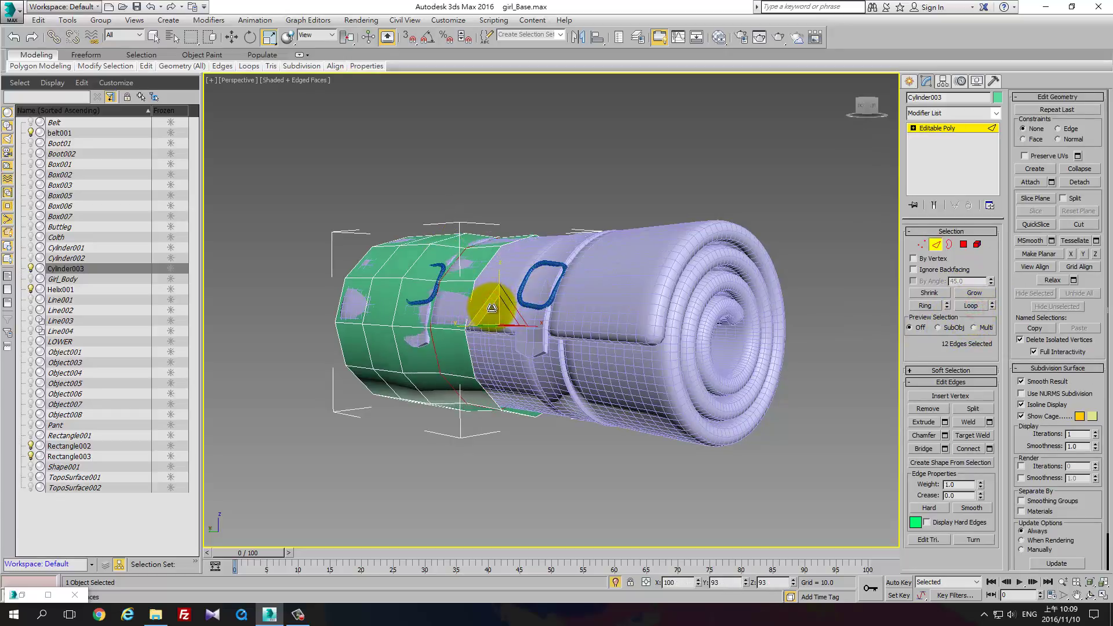
{"action": "mouse_move", "coordinate": [510, 319]}
{"action": "middle_mouse_down", "text": "alt"}
{"action": "mouse_move", "coordinate": [424, 328]}
{"action": "mouse_move", "coordinate": [556, 266]}
{"action": "mouse_move", "coordinate": [529, 241]}
{"action": "mouse_move", "coordinate": [533, 190]}
{"action": "mouse_move", "coordinate": [524, 335]}
{"action": "mouse_move", "coordinate": [596, 363]}
{"action": "mouse_move", "coordinate": [524, 385]}
{"action": "mouse_move", "coordinate": [610, 439]}
{"action": "mouse_move", "coordinate": [385, 302]}
{"action": "middle_mouse_up", "text": "alt"}
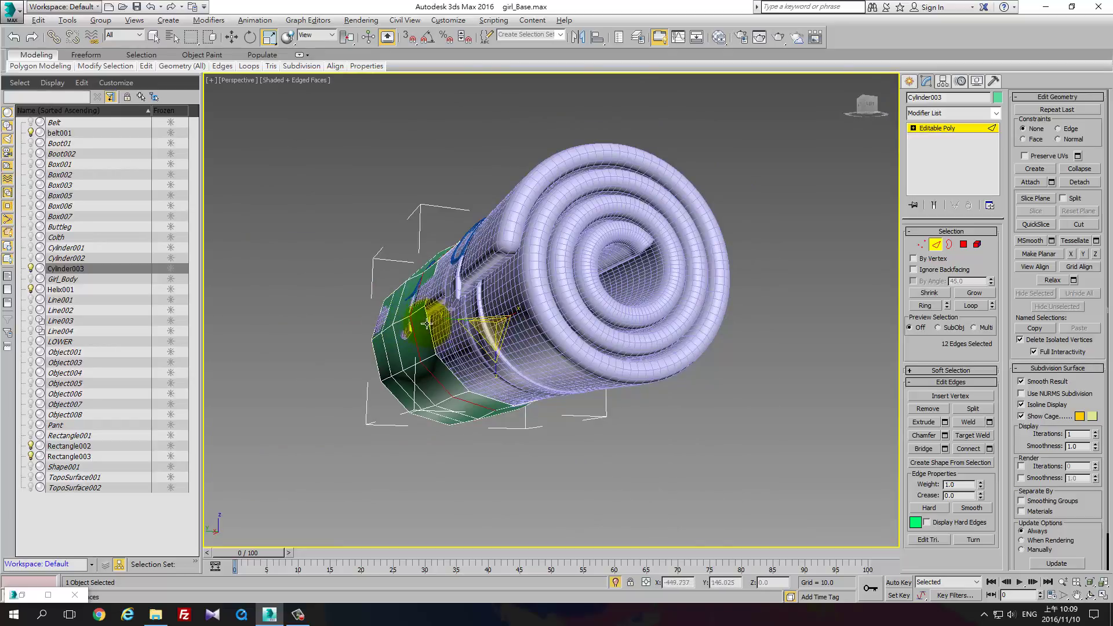
Taper two more edge loops of the inner cylinder by scaling them to 96%
{"action": "key", "text": "shift+z"}
{"action": "left_click", "coordinate": [451, 343]}
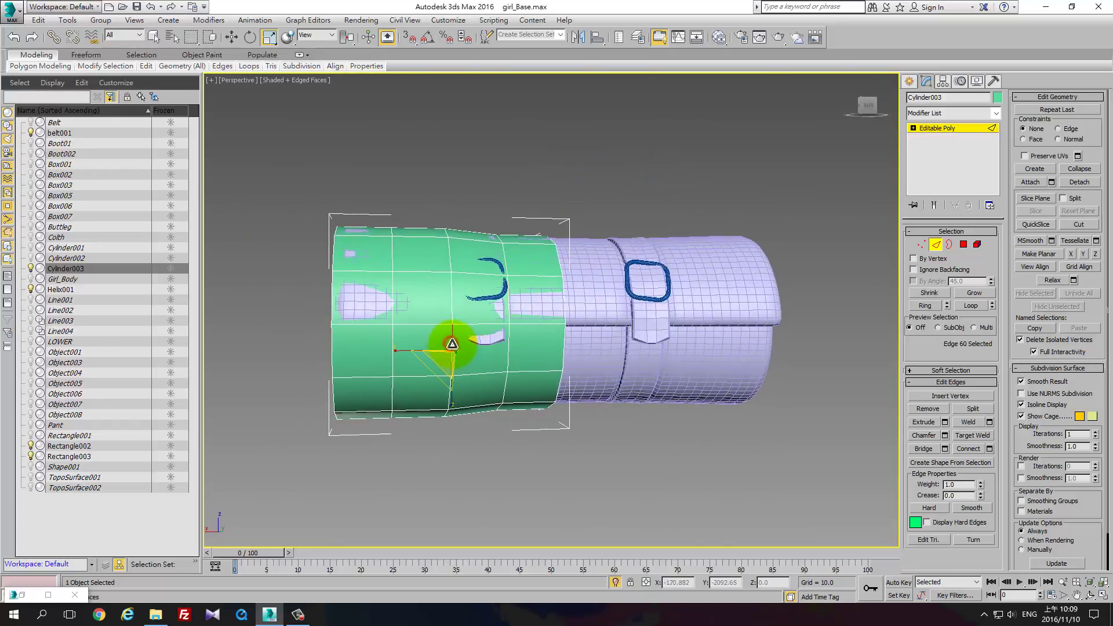
{"action": "key", "text": "shift+z"}
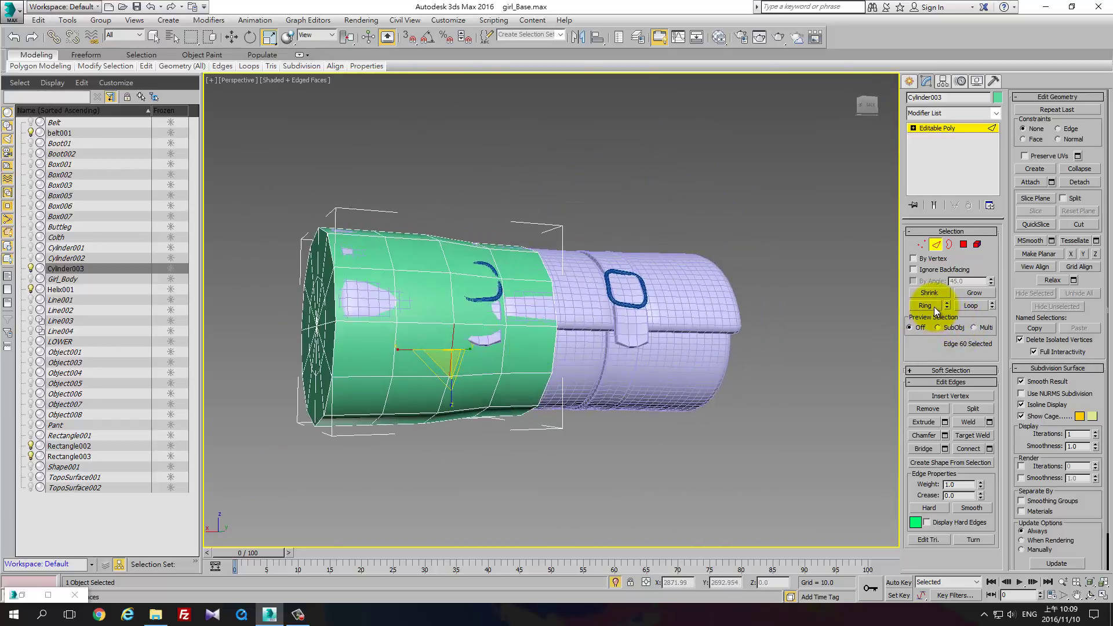
{"action": "left_click", "coordinate": [934, 307]}
{"action": "left_click", "coordinate": [972, 306]}
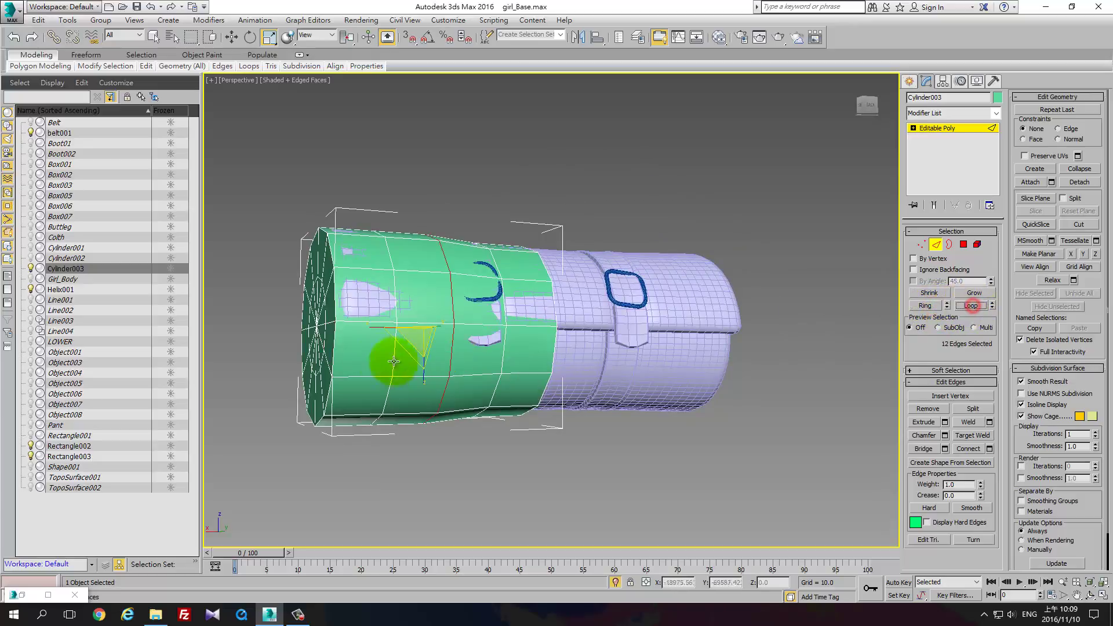
{"action": "left_click_drag", "start_coordinate": [430, 341], "coordinate": [428, 346]}
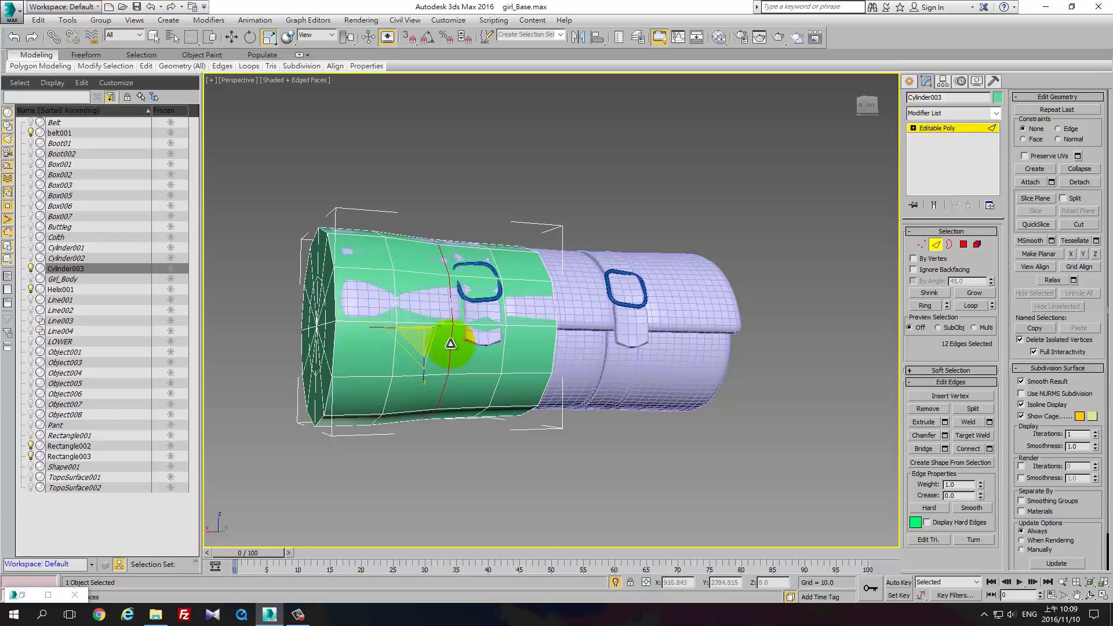
{"action": "left_click", "coordinate": [389, 347]}
{"action": "left_click", "coordinate": [972, 306]}
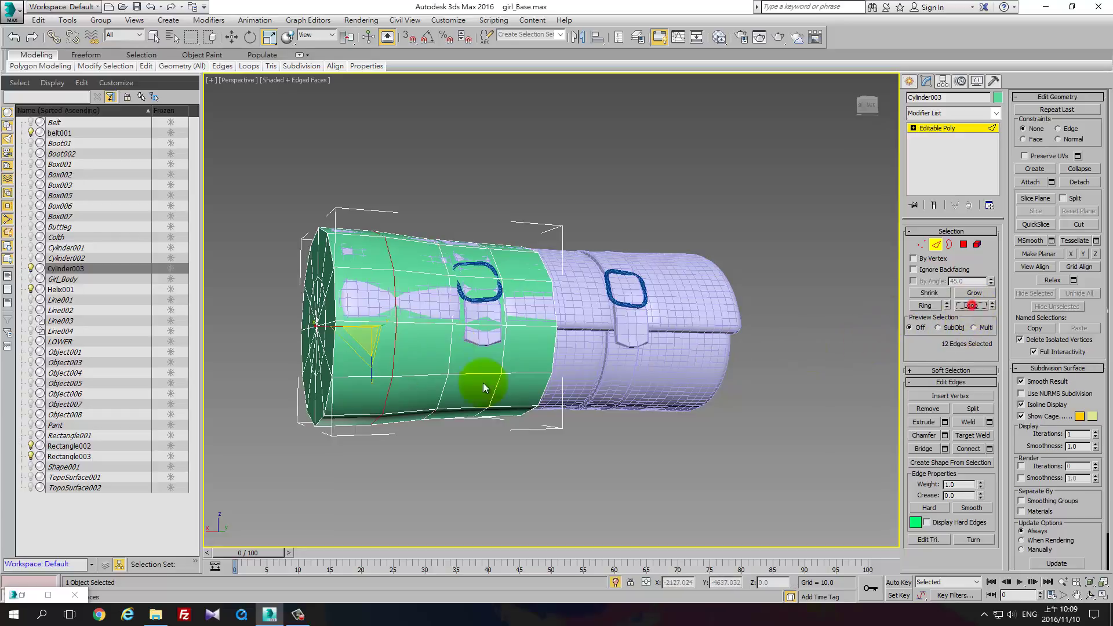
{"action": "left_click_drag", "start_coordinate": [376, 345], "coordinate": [373, 350]}
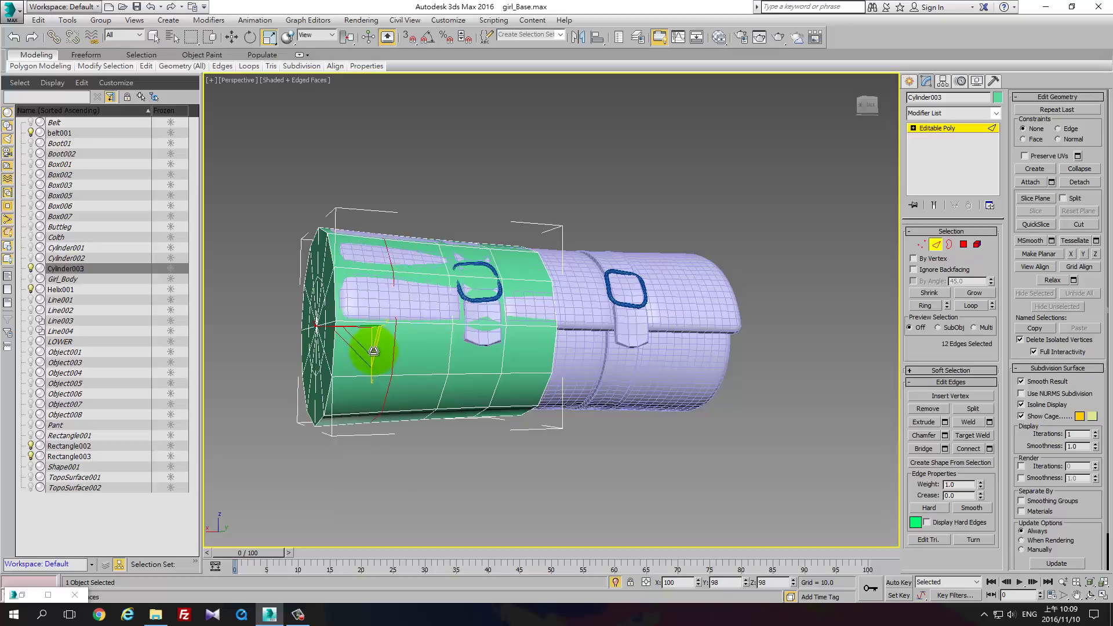
Chamfer the 12-edge loop next to the end cap into two loops
{"action": "middle_click_drag", "start_coordinate": [374, 350], "coordinate": [305, 292], "text": "alt"}
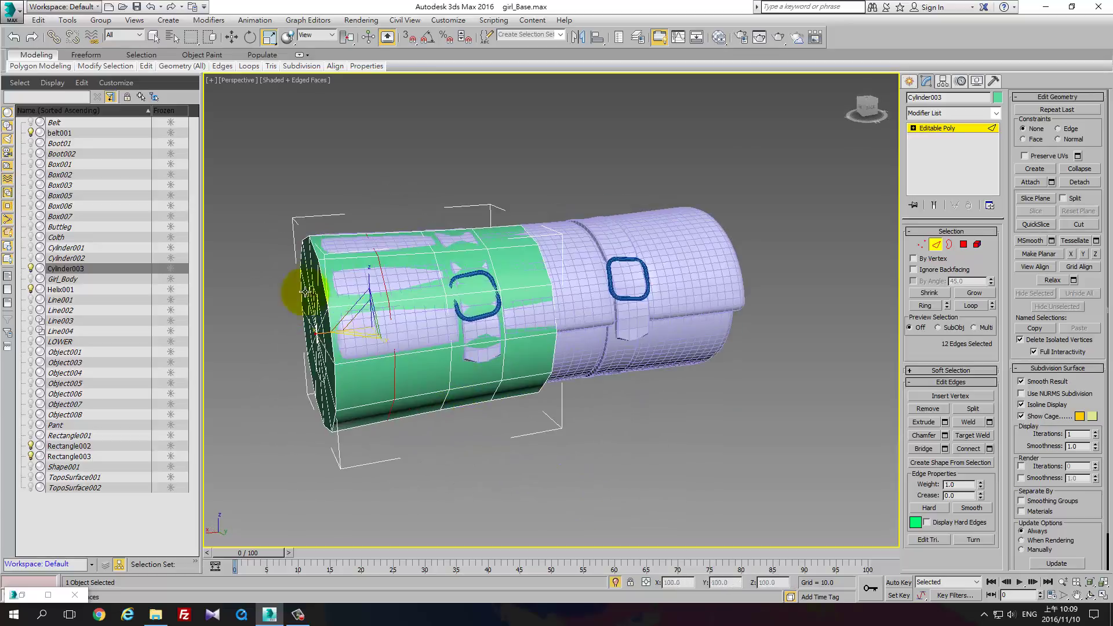
{"action": "left_click", "coordinate": [323, 283]}
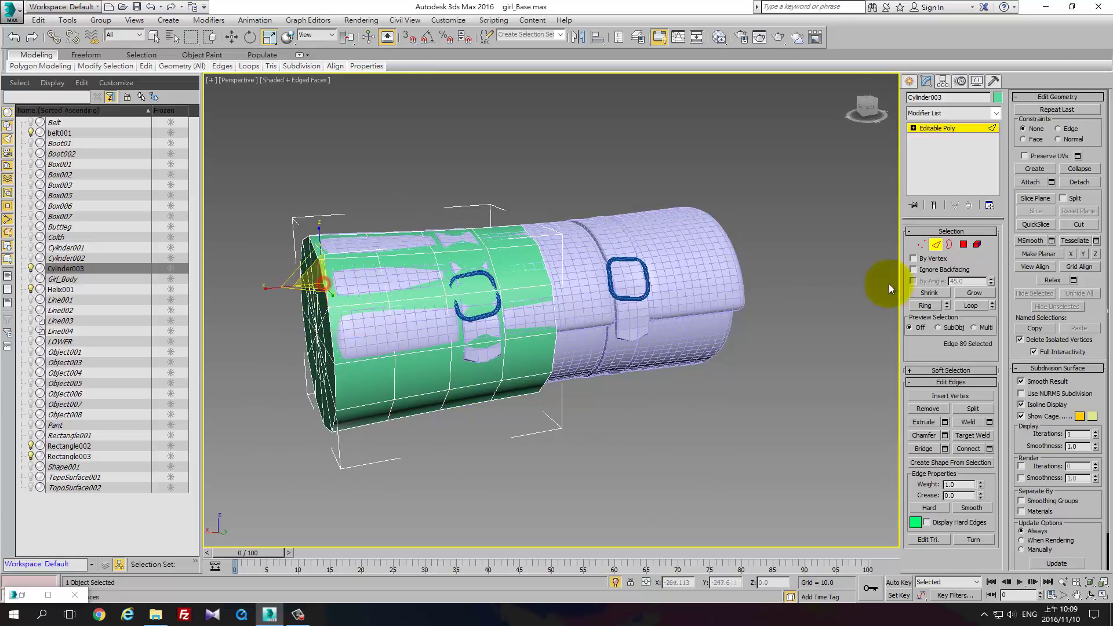
{"action": "left_click", "coordinate": [961, 306]}
{"action": "middle_click_drag", "start_coordinate": [393, 315], "coordinate": [398, 311], "text": "alt"}
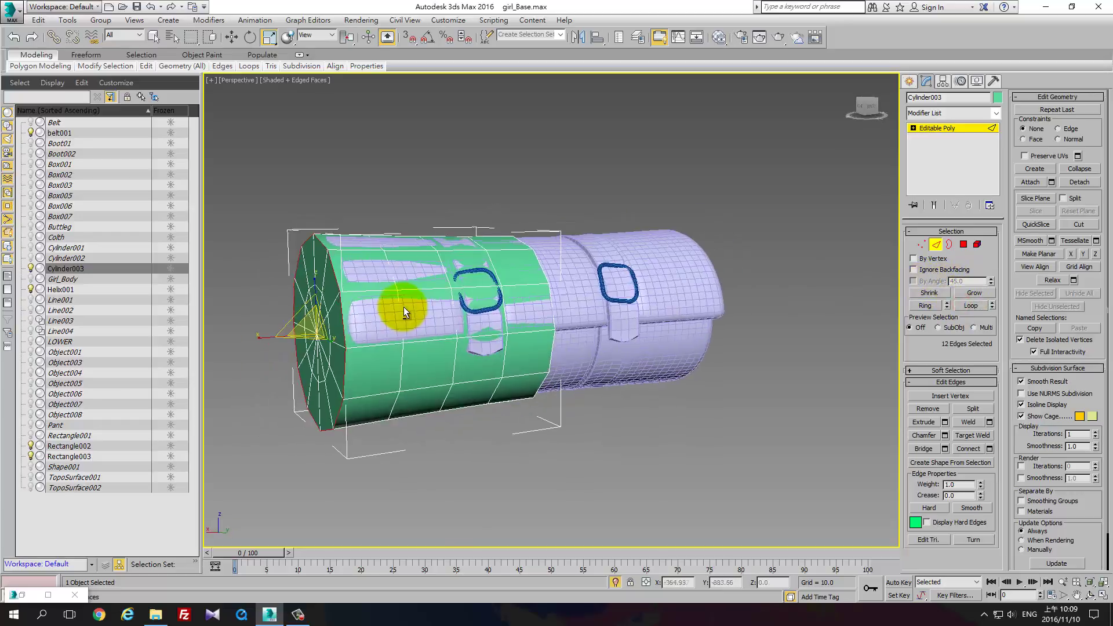
{"action": "left_click", "coordinate": [927, 435]}
{"action": "left_click_drag", "start_coordinate": [359, 301], "coordinate": [335, 281]}
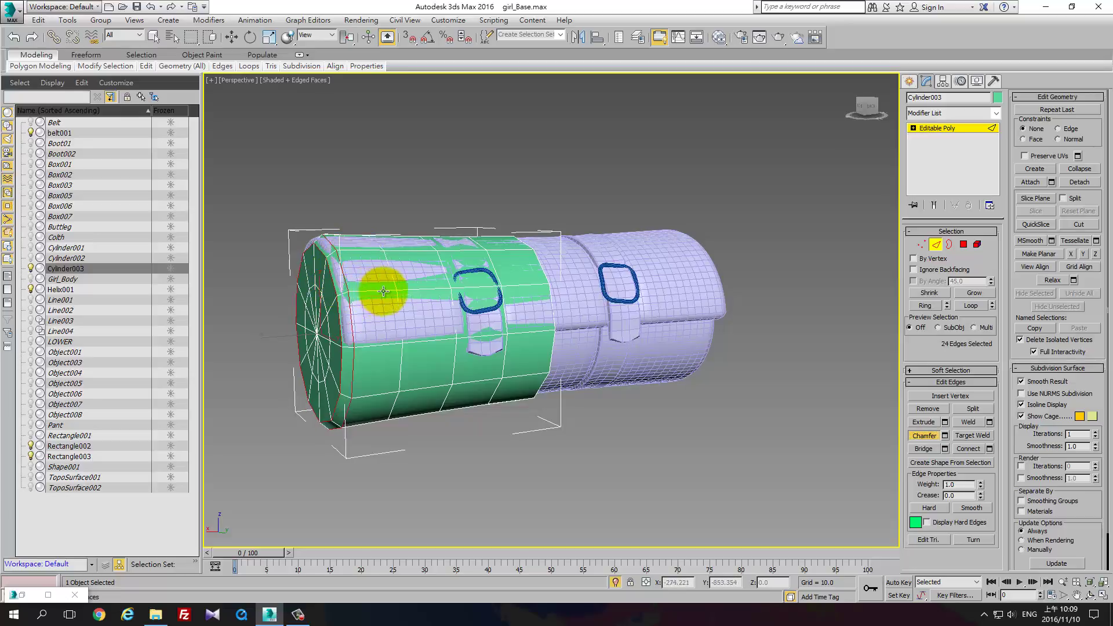
{"action": "mouse_move", "coordinate": [384, 291]}
{"action": "middle_mouse_down", "text": "alt"}
{"action": "mouse_move", "coordinate": [422, 323]}
{"action": "mouse_move", "coordinate": [385, 323]}
{"action": "mouse_move", "coordinate": [360, 291]}
{"action": "mouse_move", "coordinate": [370, 287]}
{"action": "middle_mouse_up", "text": "alt"}
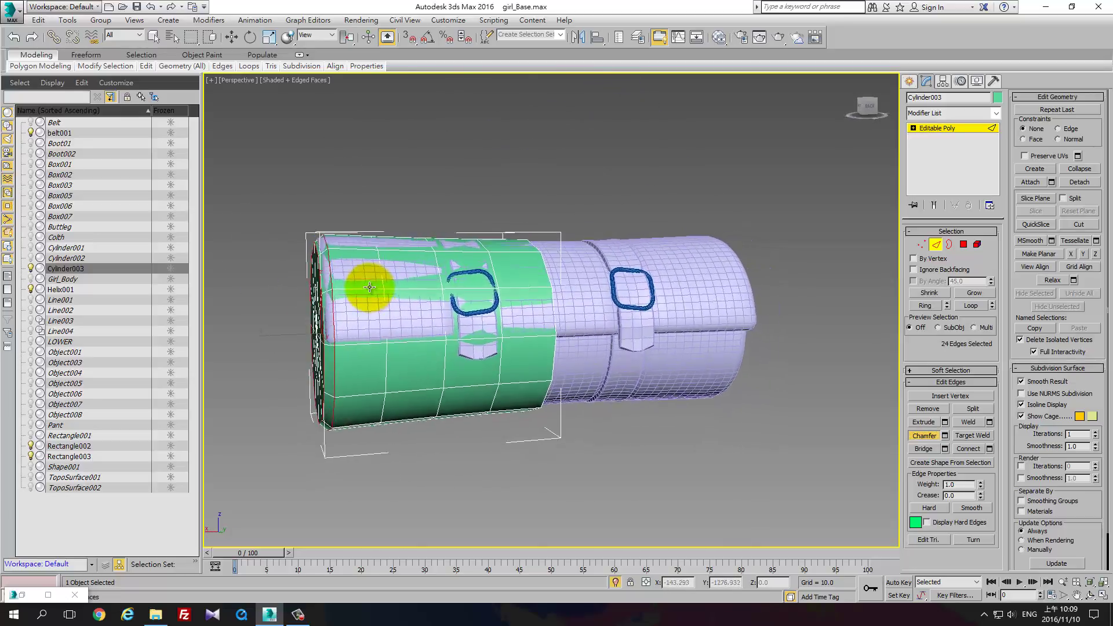
{"action": "mouse_move", "coordinate": [367, 335]}
{"action": "middle_mouse_down", "text": "alt"}
{"action": "mouse_move", "coordinate": [480, 330]}
{"action": "mouse_move", "coordinate": [450, 325]}
{"action": "middle_mouse_up", "text": "alt"}
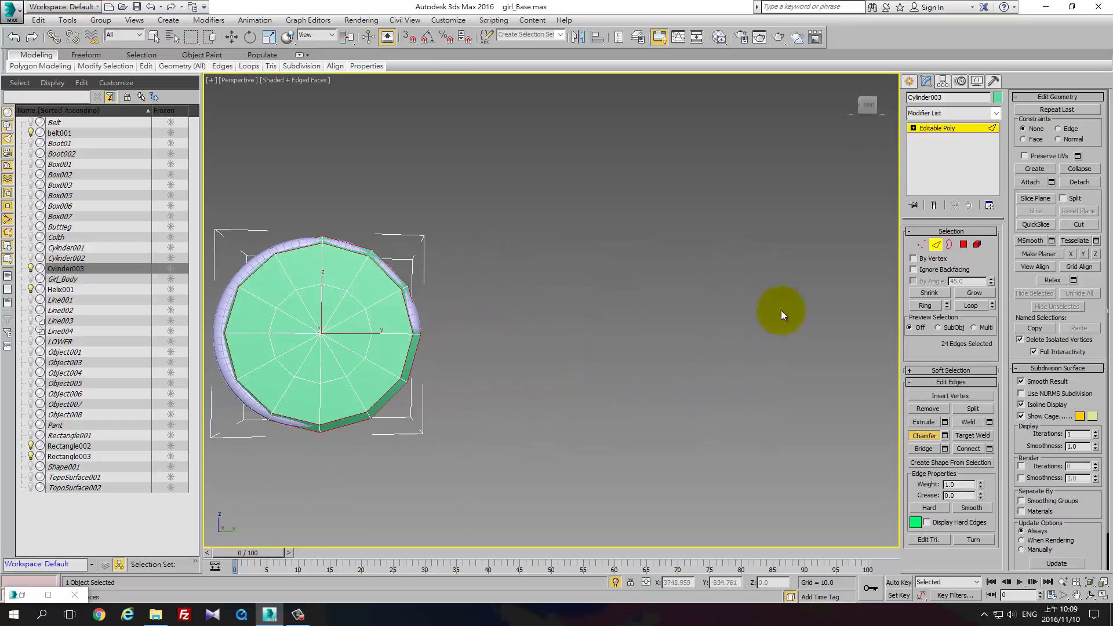
Nudge the whole inner cylinder slightly sideways with the Move tool
{"action": "left_click", "coordinate": [936, 244]}
{"action": "key", "text": "w"}
{"action": "middle_click_drag", "start_coordinate": [315, 284], "coordinate": [356, 291]}
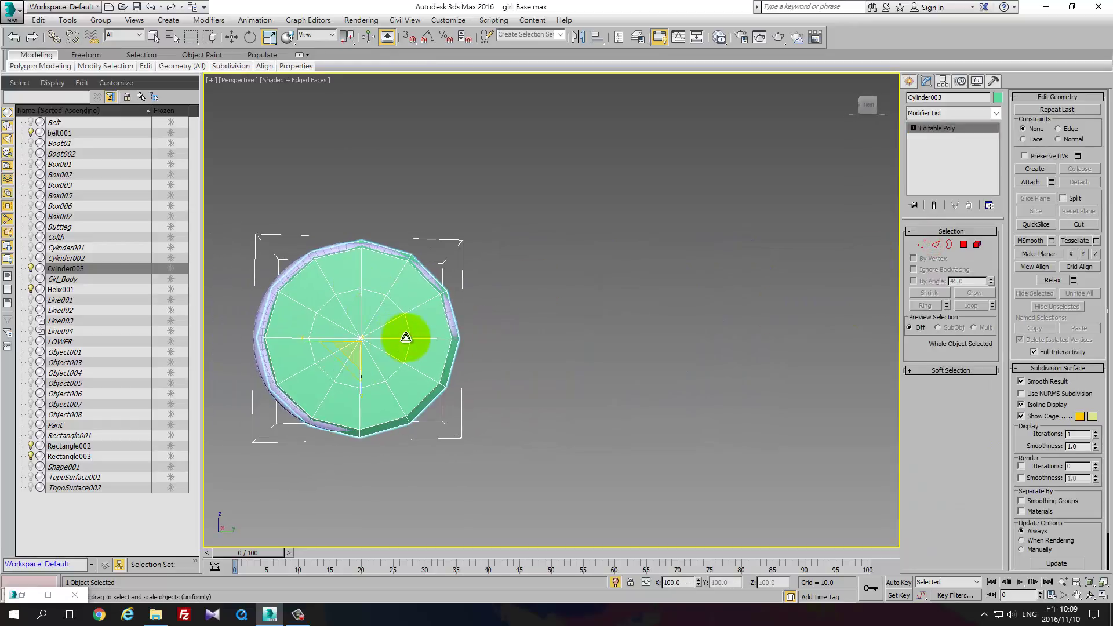
{"action": "middle_click_drag", "start_coordinate": [395, 340], "coordinate": [397, 340], "text": "alt"}
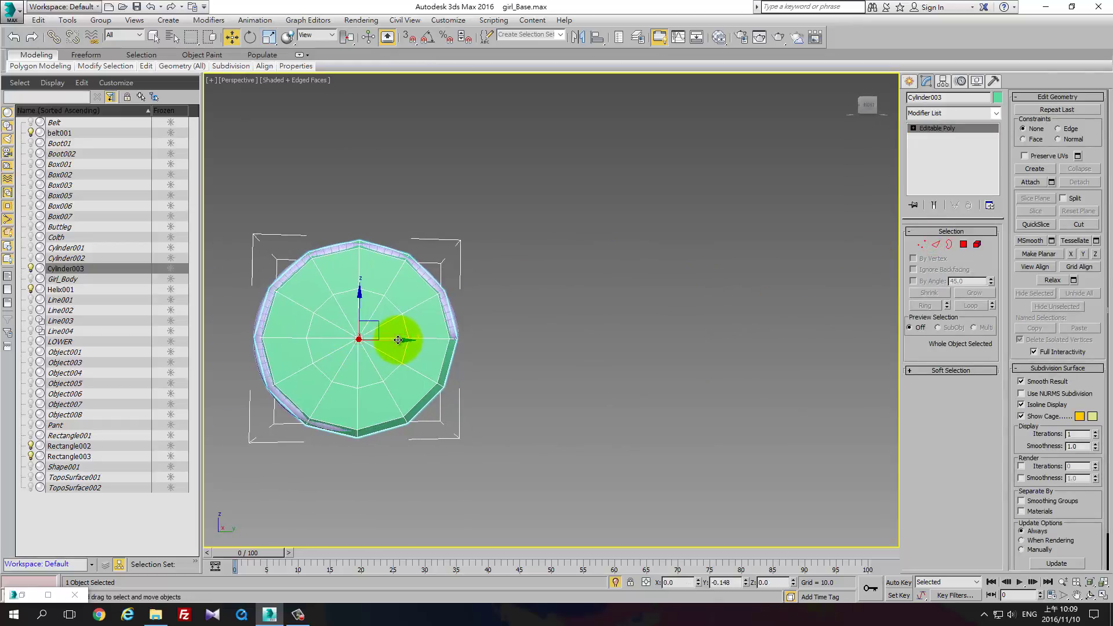
{"action": "left_click_drag", "start_coordinate": [397, 340], "coordinate": [396, 339]}
{"action": "mouse_move", "coordinate": [396, 340]}
{"action": "middle_mouse_down", "text": "alt"}
{"action": "mouse_move", "coordinate": [455, 348]}
{"action": "mouse_move", "coordinate": [361, 293]}
{"action": "mouse_move", "coordinate": [397, 330]}
{"action": "middle_mouse_up", "text": "alt"}
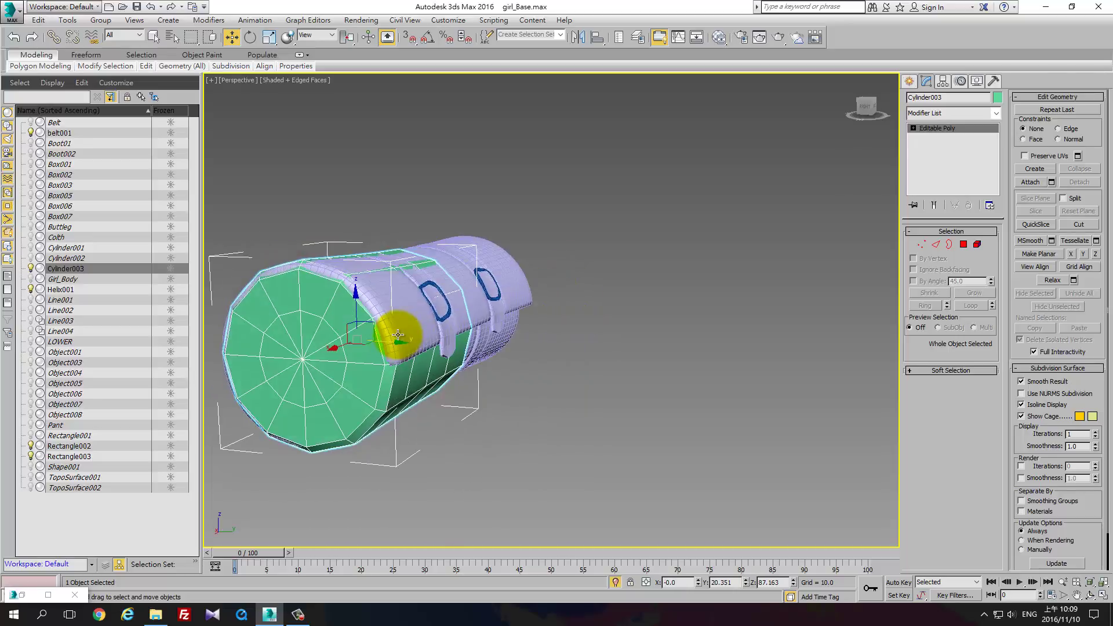
Select a 10-polygon patch of faces on top of Cylinder003
{"action": "left_click", "coordinate": [963, 244]}
{"action": "key", "text": "F3"}
{"action": "left_click", "coordinate": [399, 354]}
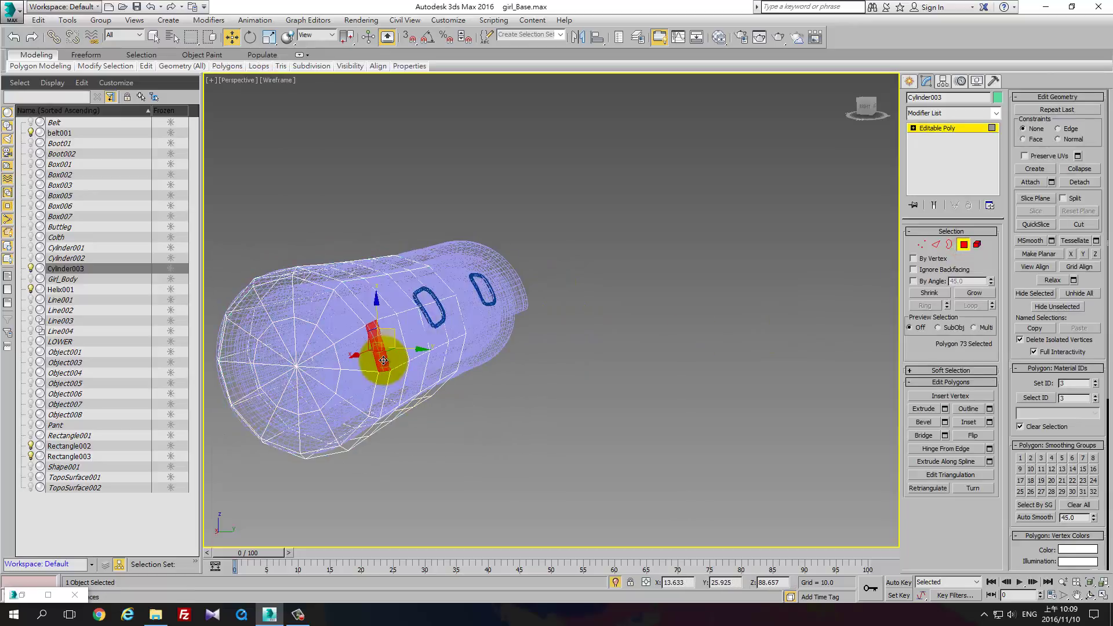
{"action": "left_click", "coordinate": [444, 333], "text": "ctrl"}
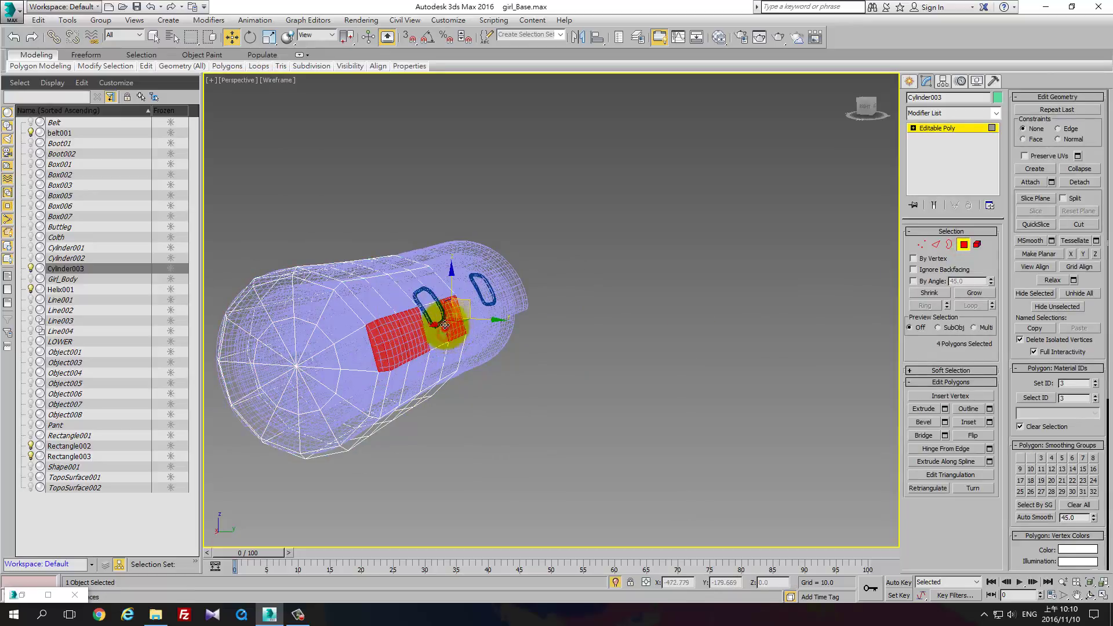
{"action": "left_click", "coordinate": [447, 284], "text": "ctrl"}
{"action": "left_click", "coordinate": [394, 287], "text": "ctrl"}
{"action": "left_click", "coordinate": [365, 306], "text": "ctrl"}
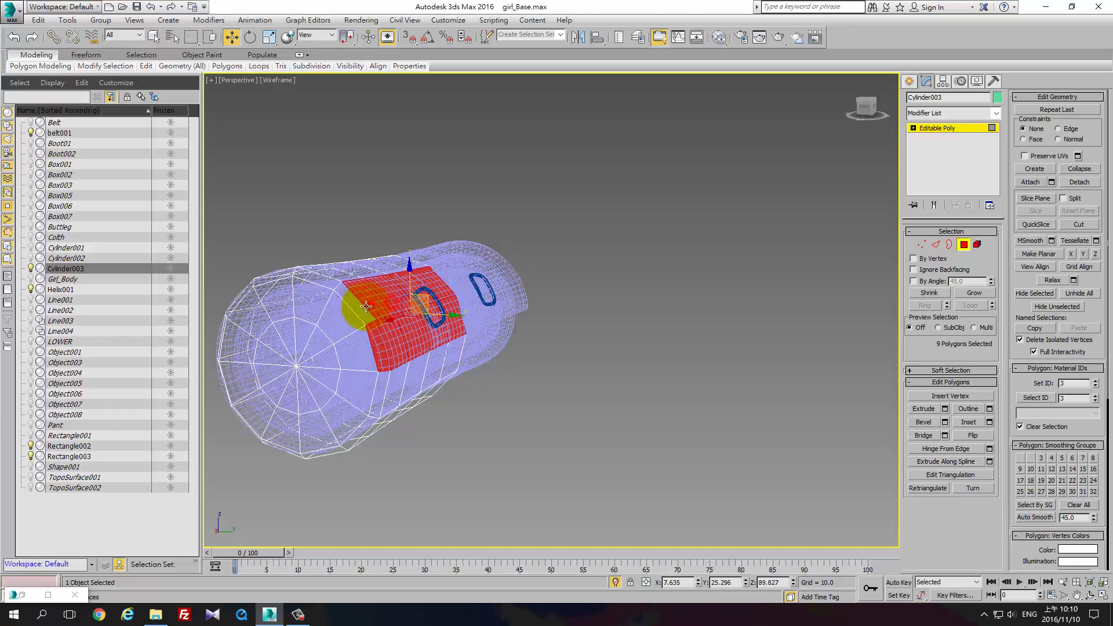
{"action": "key", "text": "F3"}
{"action": "mouse_move", "coordinate": [426, 350]}
{"action": "middle_mouse_down", "text": "alt"}
{"action": "mouse_move", "coordinate": [417, 423]}
{"action": "mouse_move", "coordinate": [455, 352]}
{"action": "mouse_move", "coordinate": [450, 398]}
{"action": "mouse_move", "coordinate": [429, 324]}
{"action": "mouse_move", "coordinate": [423, 347]}
{"action": "middle_mouse_up", "text": "alt"}
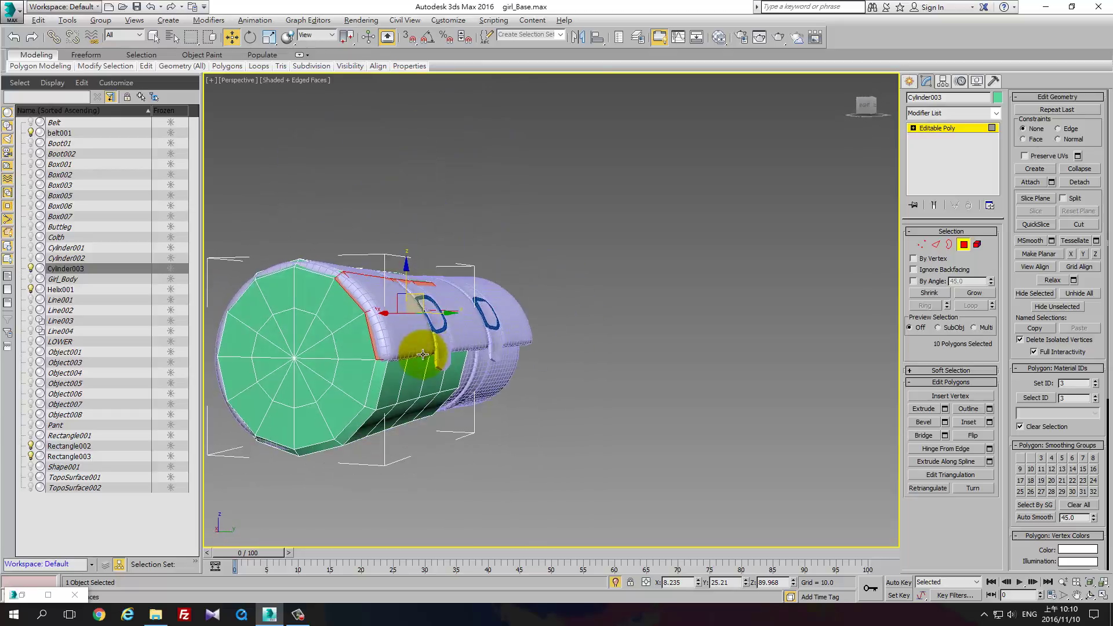
Hinge the selected faces outward from an edge into a flap
{"action": "left_click", "coordinate": [976, 449]}
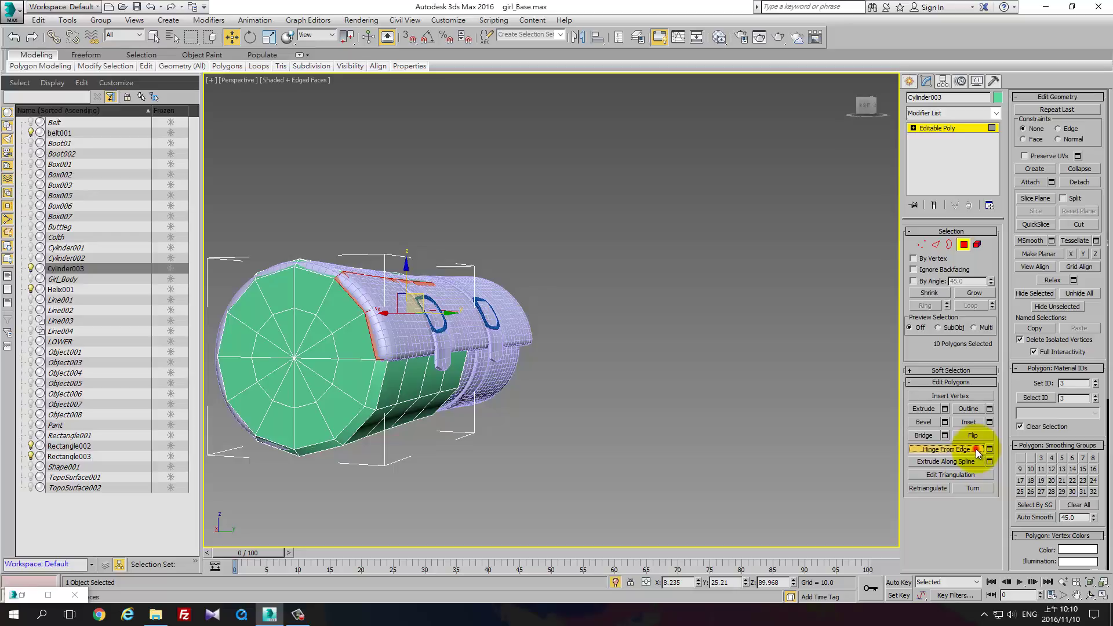
{"action": "middle_click_drag", "start_coordinate": [597, 331], "coordinate": [418, 291], "text": "alt"}
{"action": "left_click_drag", "start_coordinate": [412, 268], "coordinate": [410, 250]}
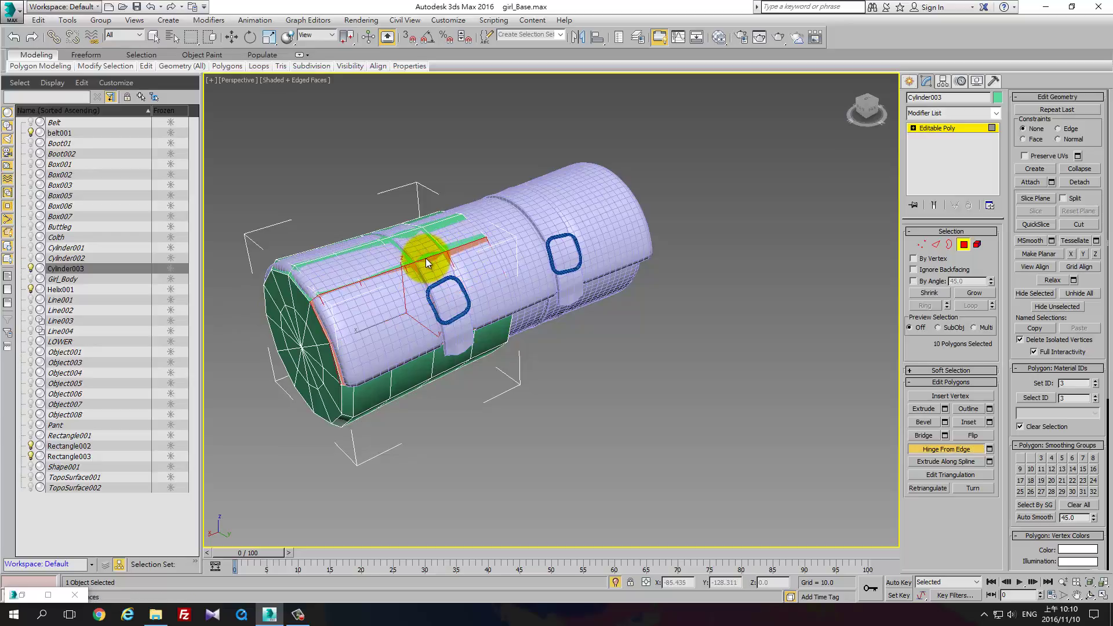
{"action": "mouse_move", "coordinate": [425, 259]}
{"action": "left_mouse_down"}
{"action": "mouse_move", "coordinate": [430, 280]}
{"action": "mouse_move", "coordinate": [426, 262]}
{"action": "left_mouse_up"}
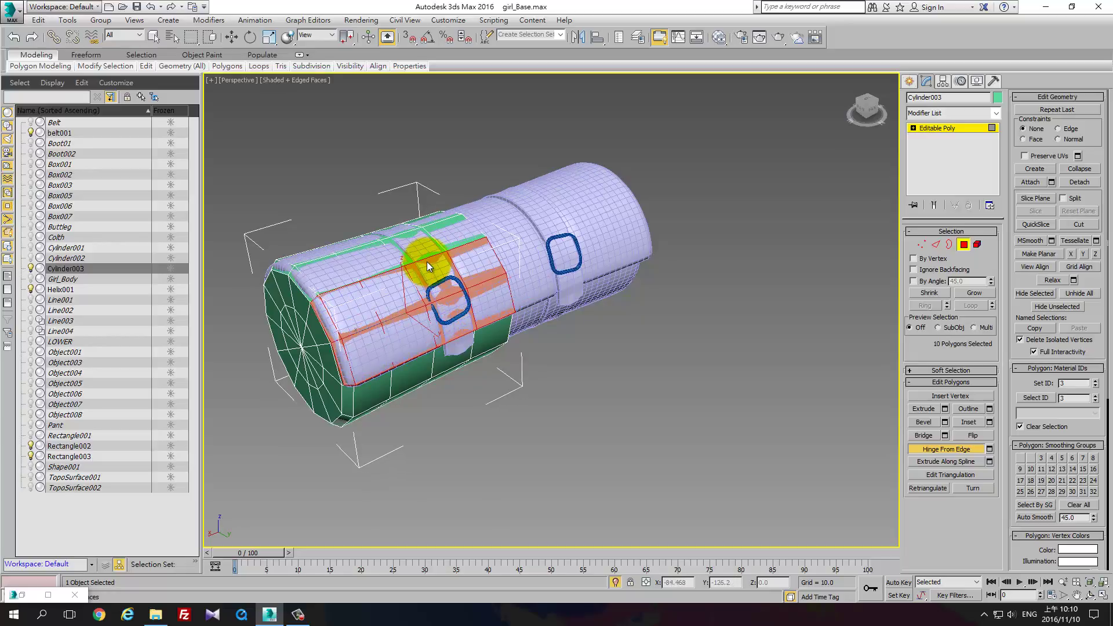
{"action": "middle_click_drag", "start_coordinate": [742, 361], "coordinate": [628, 360], "text": "alt"}
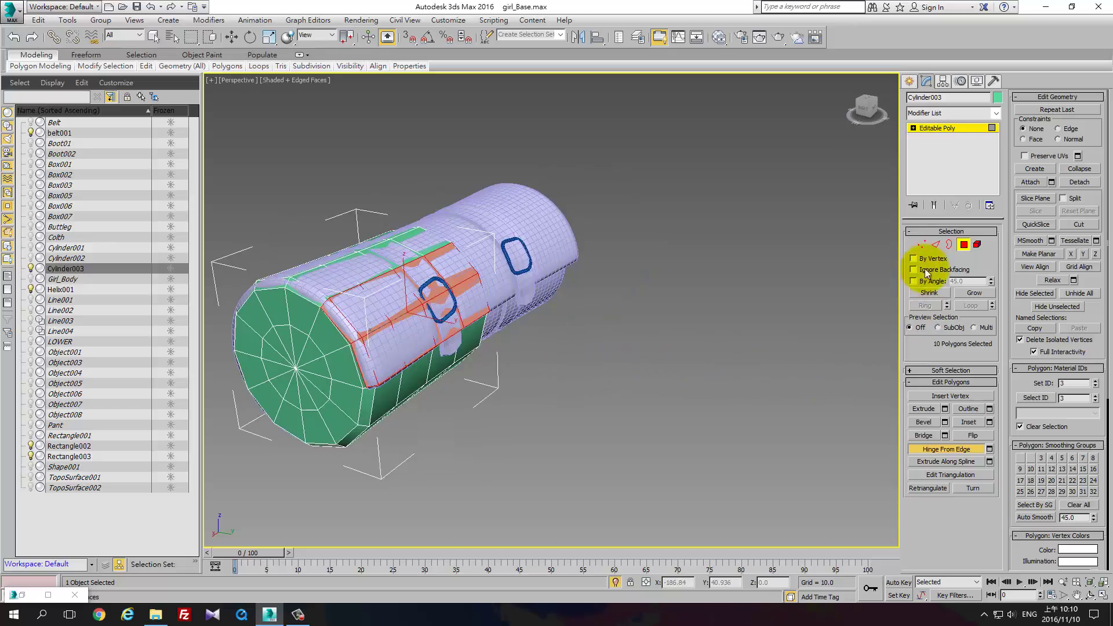
{"action": "left_click", "coordinate": [921, 248]}
{"action": "scroll", "coordinate": [323, 313], "scroll_direction": "up", "scroll_amount": 5}
Weld the two selected end vertices of Cylinder003 into one
{"action": "scroll", "coordinate": [348, 318], "scroll_direction": "up", "scroll_amount": 2}
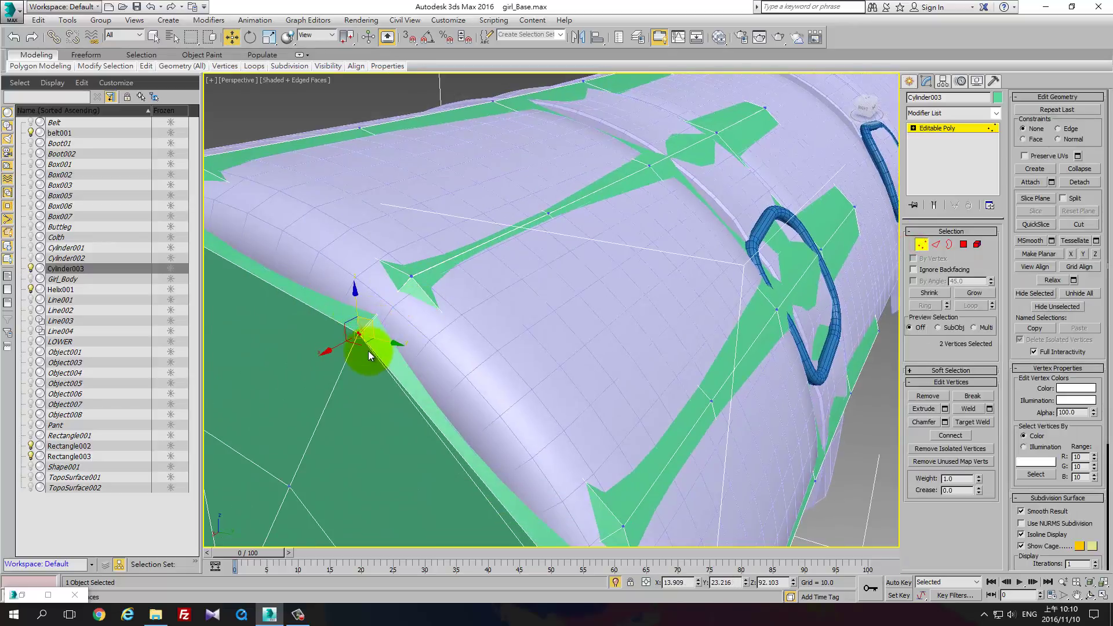
{"action": "key", "text": "F3"}
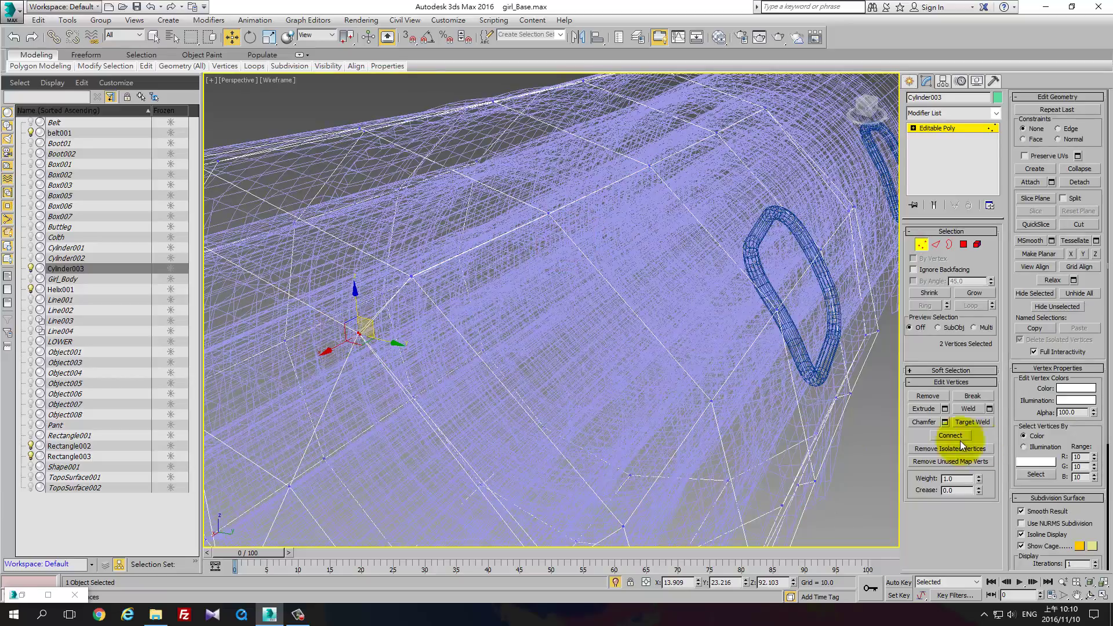
{"action": "left_click", "coordinate": [1080, 169]}
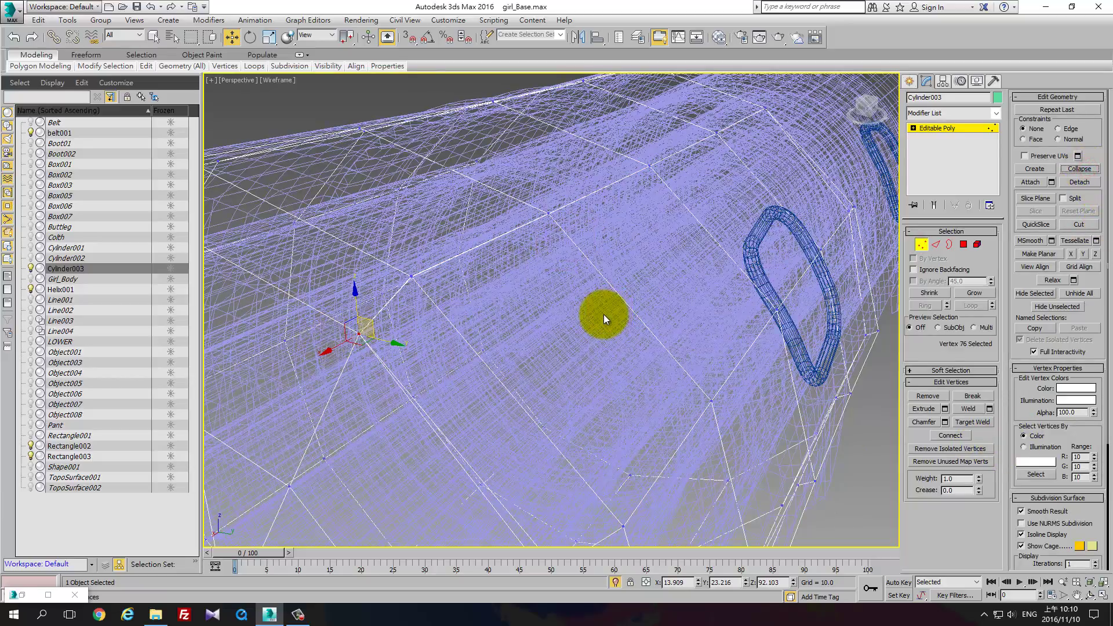
{"action": "key", "text": "F3"}
Nudge the end vertex slightly and zoom out to check the whole roll
{"action": "mouse_move", "coordinate": [604, 314]}
{"action": "middle_mouse_down", "text": "alt"}
{"action": "mouse_move", "coordinate": [610, 338]}
{"action": "mouse_move", "coordinate": [641, 335]}
{"action": "mouse_move", "coordinate": [446, 269]}
{"action": "mouse_move", "coordinate": [539, 269]}
{"action": "mouse_move", "coordinate": [509, 286]}
{"action": "mouse_move", "coordinate": [528, 280]}
{"action": "mouse_move", "coordinate": [520, 265]}
{"action": "mouse_move", "coordinate": [319, 394]}
{"action": "middle_mouse_up", "text": "alt"}
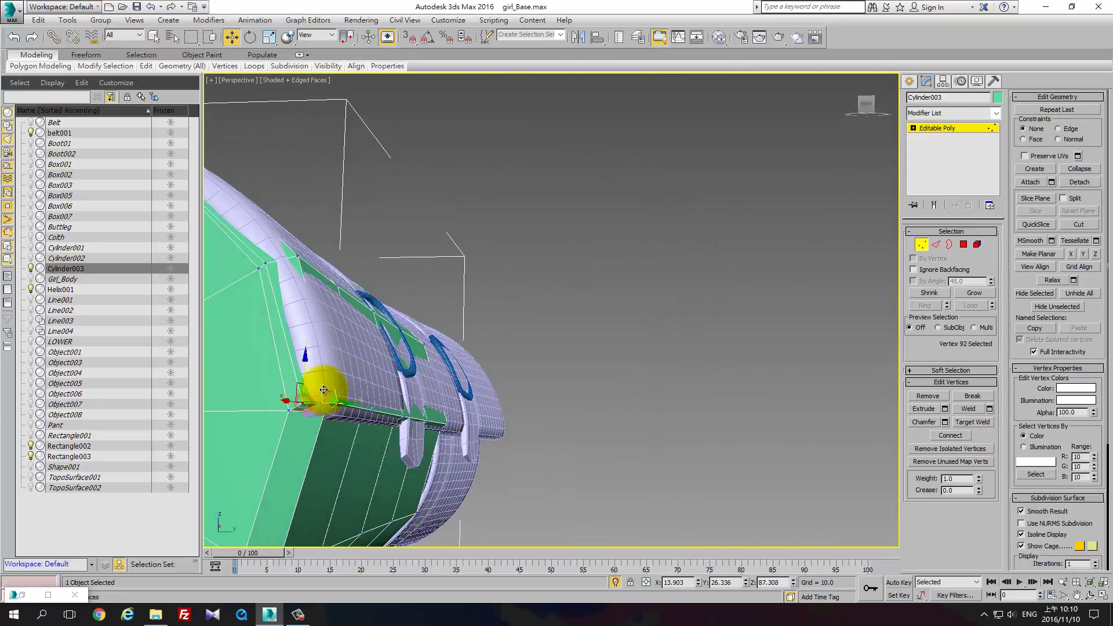
{"action": "left_click_drag", "start_coordinate": [324, 390], "coordinate": [325, 394]}
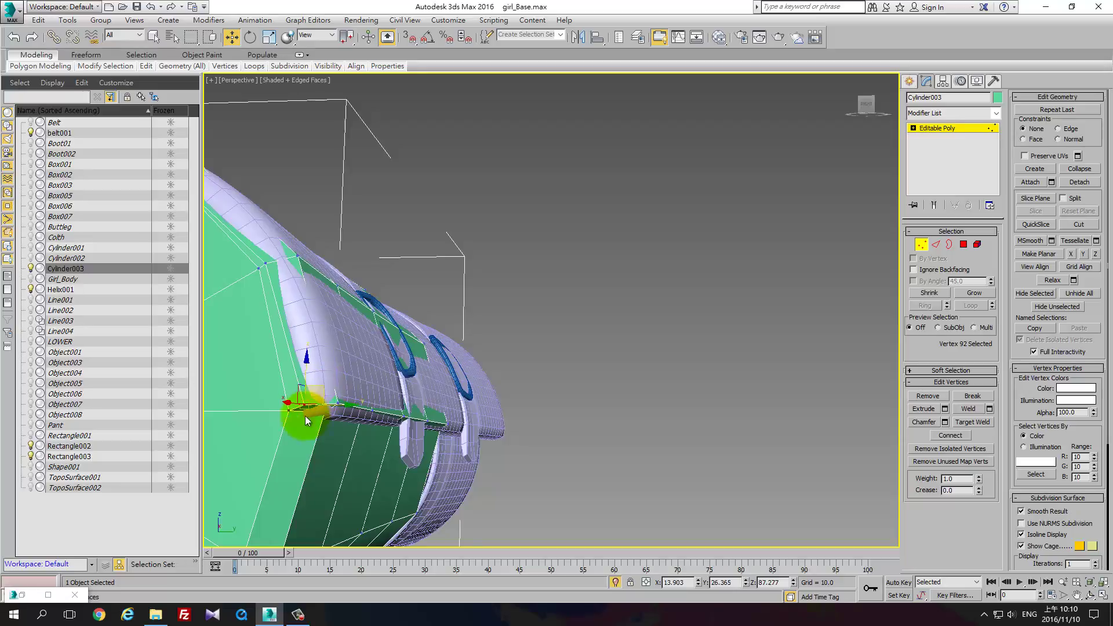
{"action": "mouse_move", "coordinate": [305, 416]}
{"action": "middle_mouse_down", "text": "alt"}
{"action": "mouse_move", "coordinate": [362, 403]}
{"action": "mouse_move", "coordinate": [299, 416]}
{"action": "middle_mouse_up", "text": "alt"}
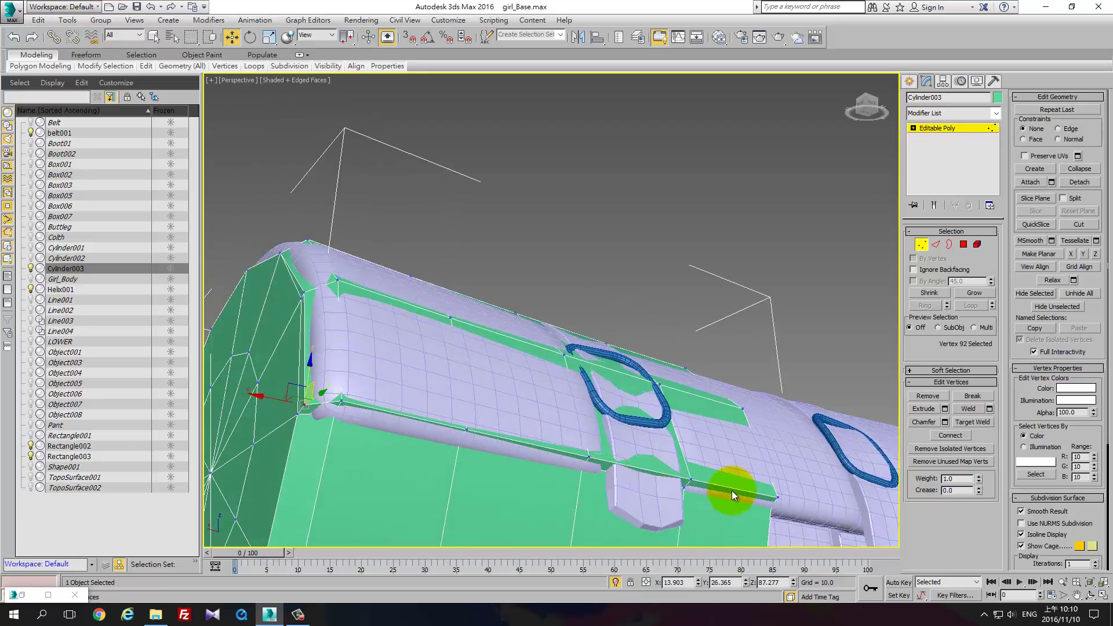
{"action": "middle_click_drag", "start_coordinate": [731, 490], "coordinate": [472, 423], "text": "alt"}
{"action": "scroll", "coordinate": [472, 415], "scroll_direction": "down", "scroll_amount": 5}
{"action": "scroll", "coordinate": [397, 412], "scroll_direction": "down", "scroll_amount": 2}
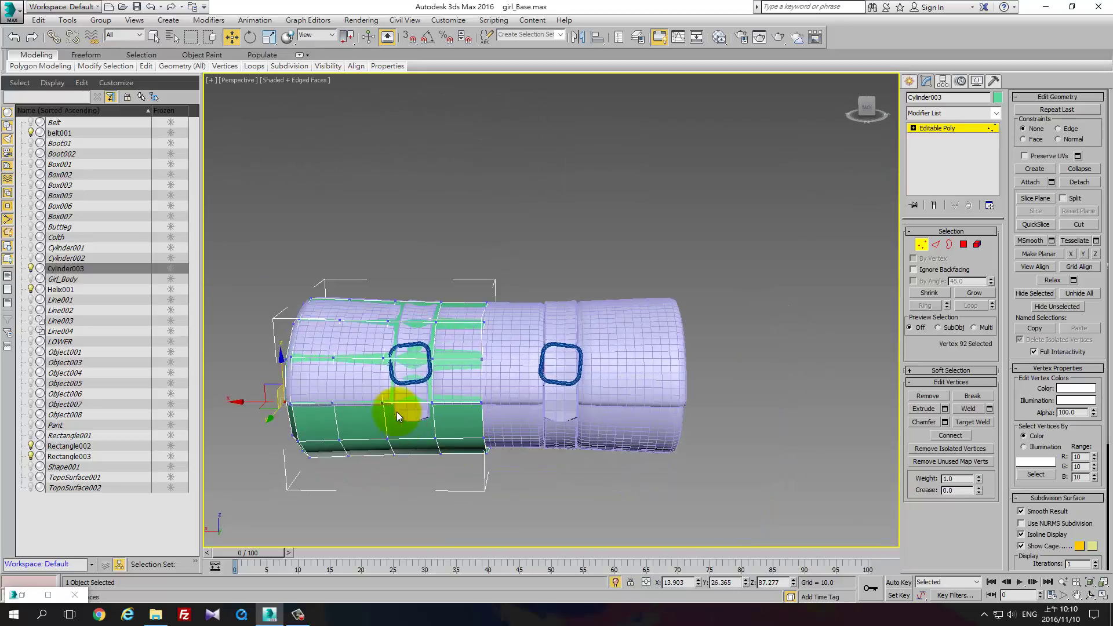
{"action": "middle_click_drag", "start_coordinate": [434, 404], "coordinate": [454, 384], "text": "alt"}
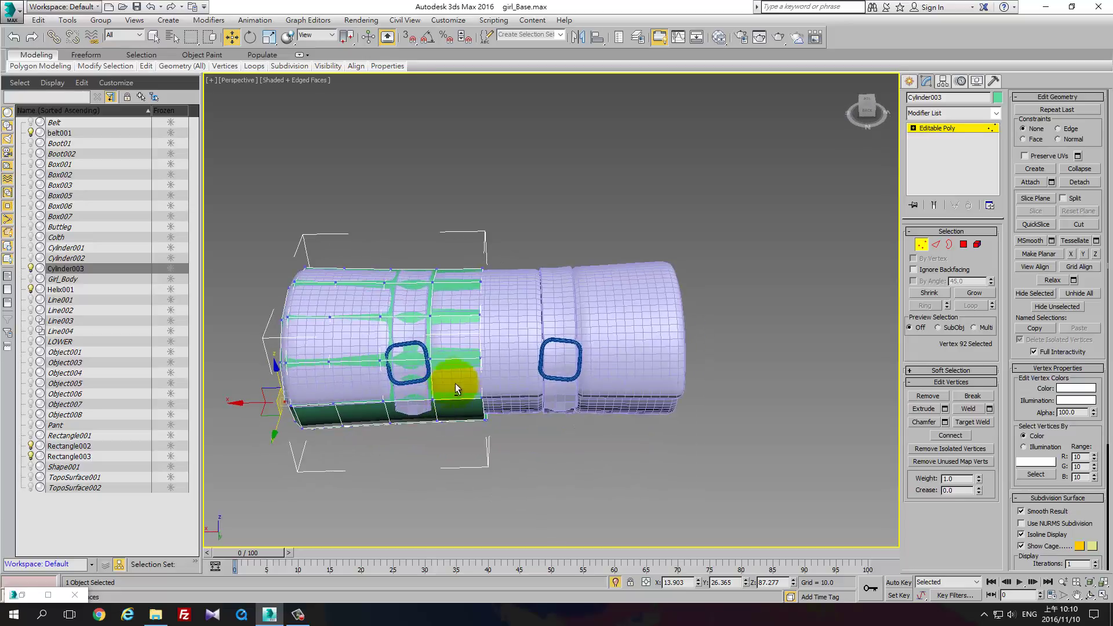
{"action": "left_click", "coordinate": [922, 245]}
Enable the Bend on Helix001 and copy its Bend and Symmetry modifiers
{"action": "left_click", "coordinate": [637, 300]}
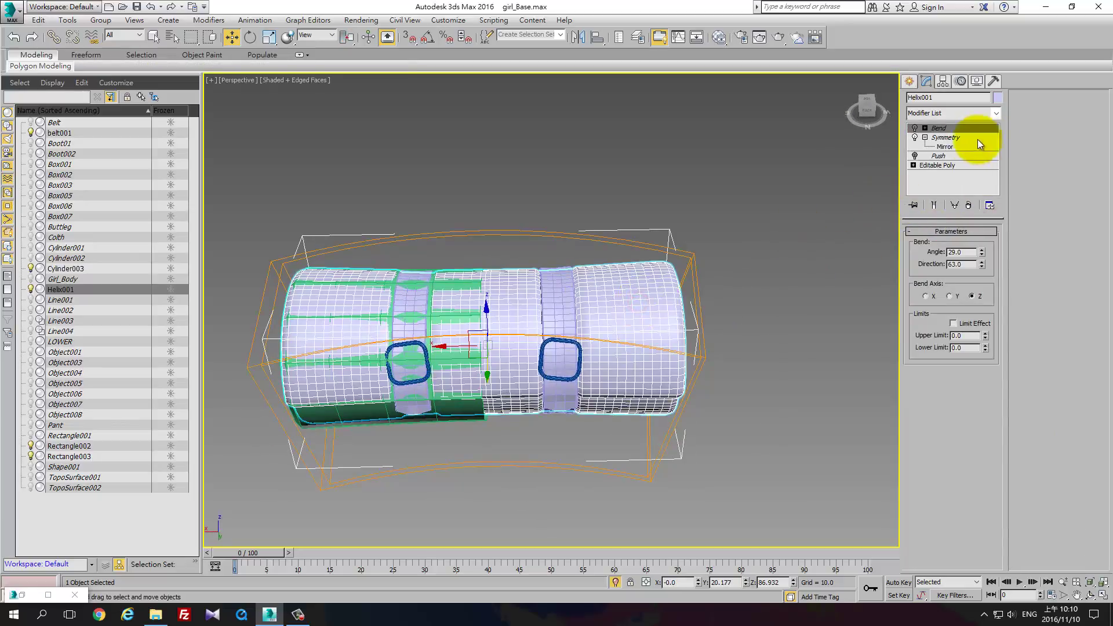
{"action": "left_click", "coordinate": [915, 128]}
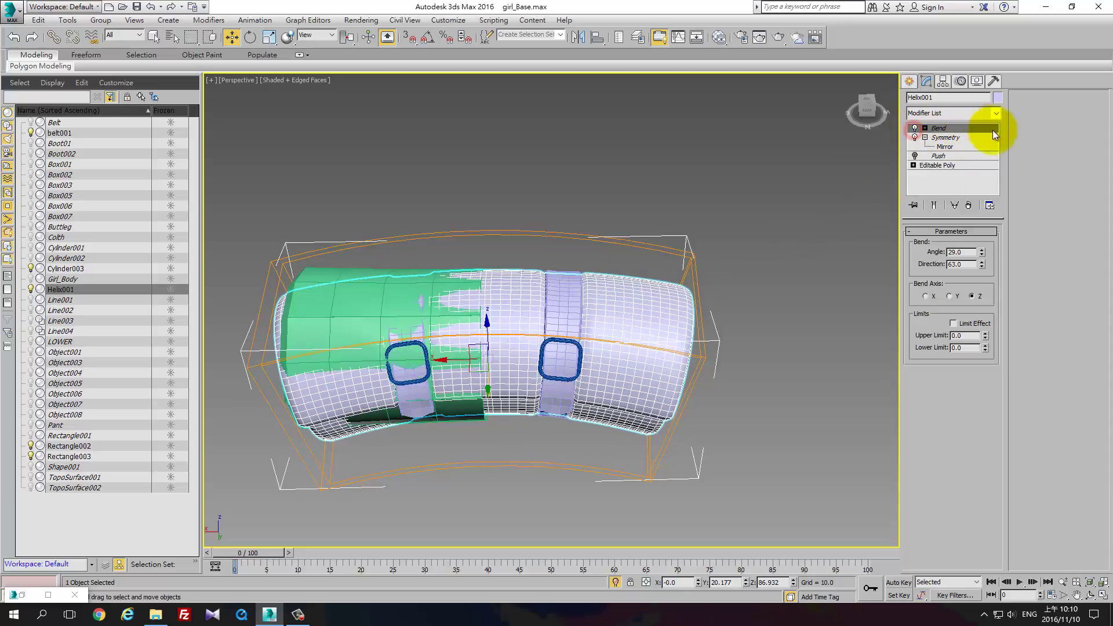
{"action": "mouse_move", "coordinate": [739, 221]}
{"action": "middle_mouse_down", "text": "alt"}
{"action": "mouse_move", "coordinate": [695, 208]}
{"action": "mouse_move", "coordinate": [712, 202]}
{"action": "mouse_move", "coordinate": [713, 268]}
{"action": "middle_mouse_up", "text": "alt"}
{"action": "right_click", "coordinate": [948, 130]}
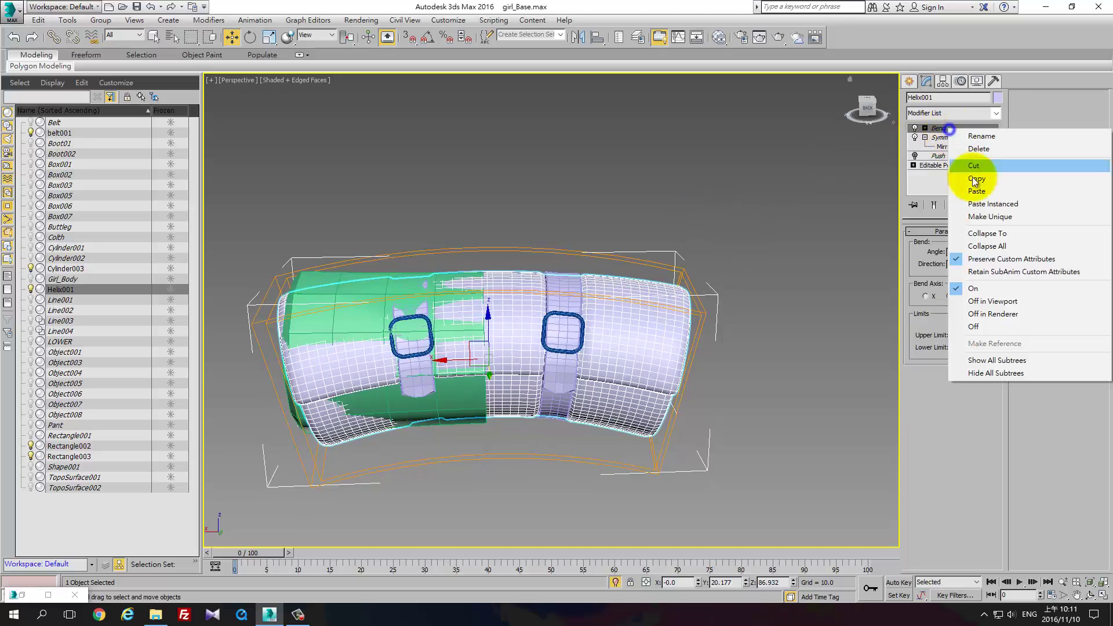
{"action": "left_click", "coordinate": [933, 136]}
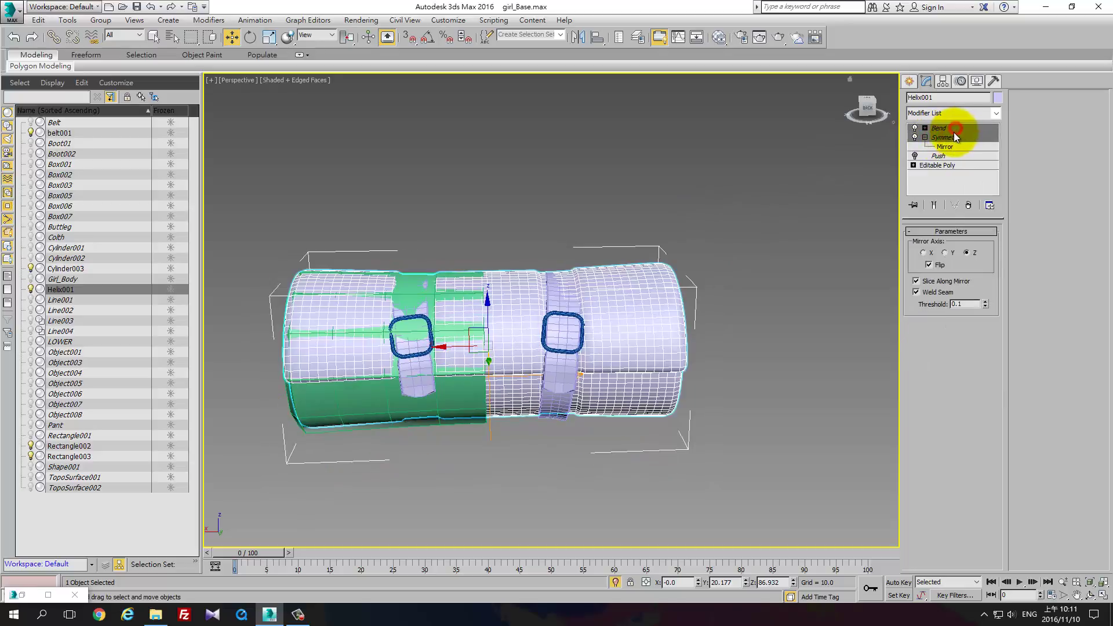
{"action": "right_click", "coordinate": [954, 133]}
{"action": "left_click", "coordinate": [974, 169]}
Paste the modifiers instanced onto Cylinder003, make its Symmetry unique, and turn Flip off
{"action": "left_click", "coordinate": [338, 405]}
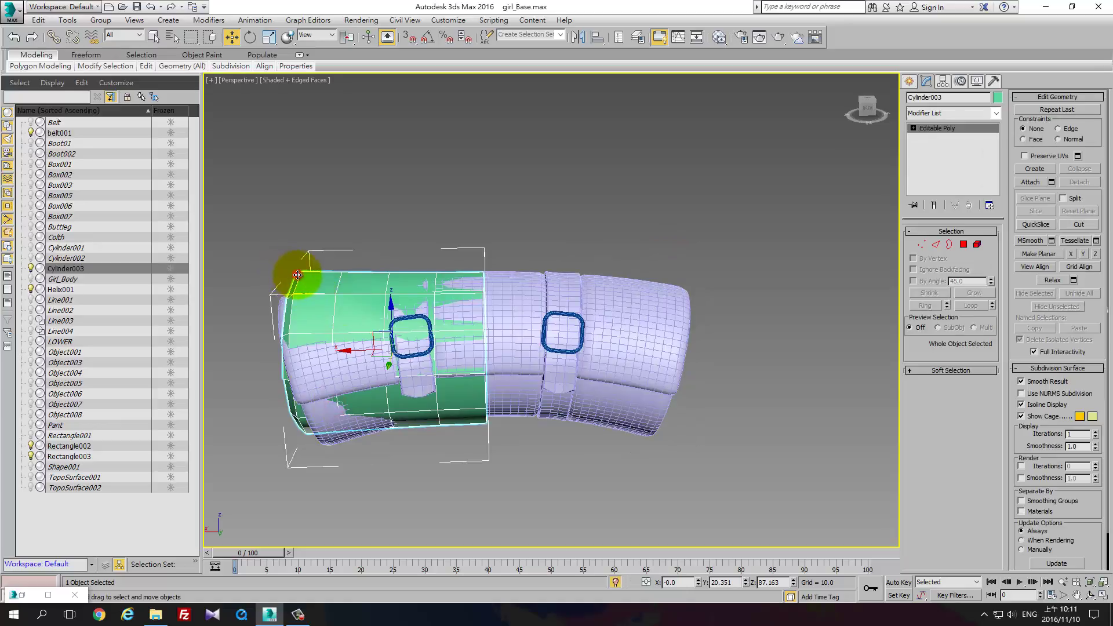
{"action": "right_click", "coordinate": [962, 129]}
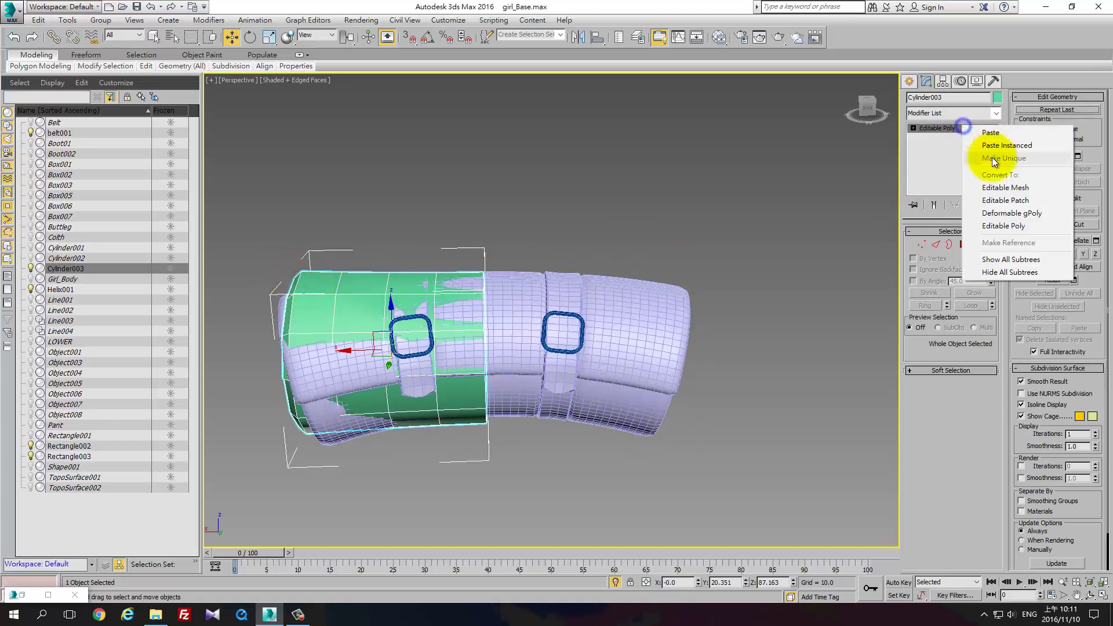
{"action": "left_click", "coordinate": [1016, 140]}
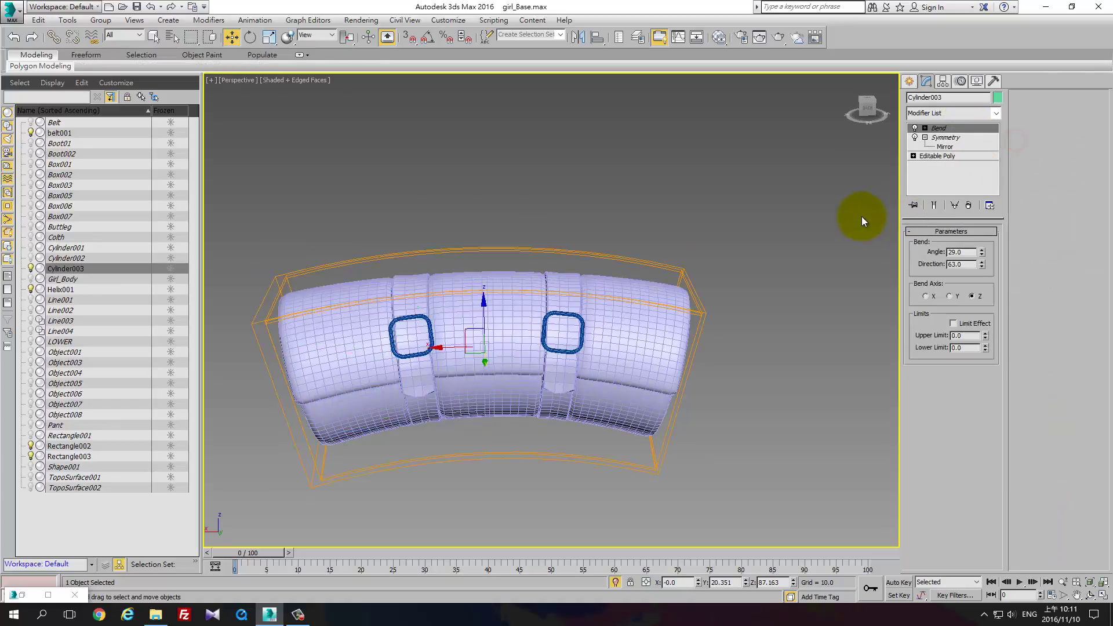
{"action": "key", "text": "F3"}
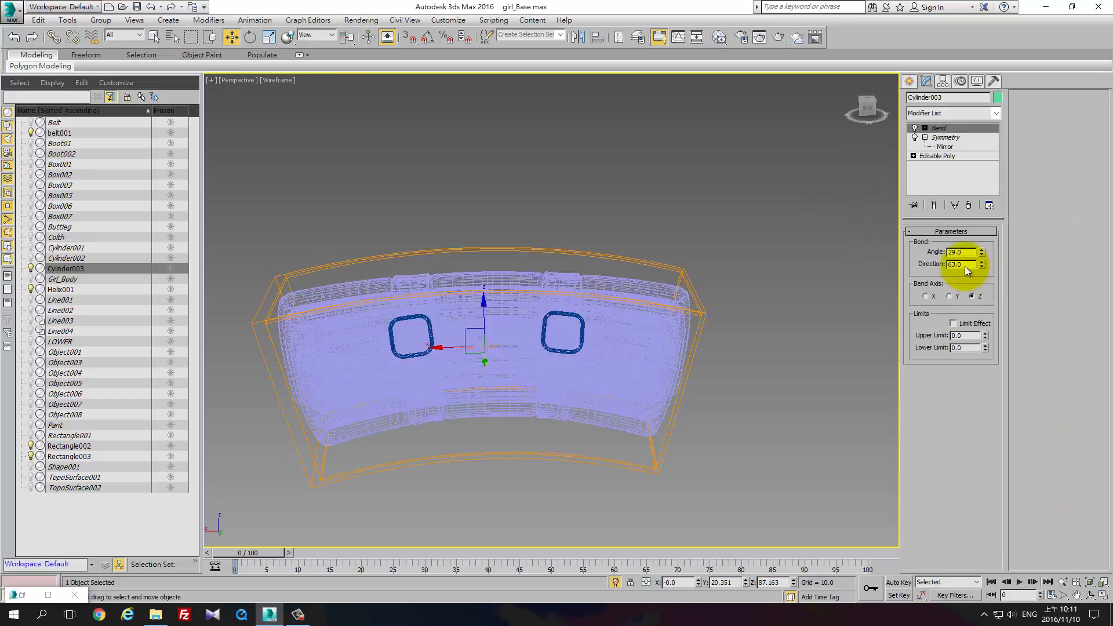
{"action": "left_click", "coordinate": [966, 137]}
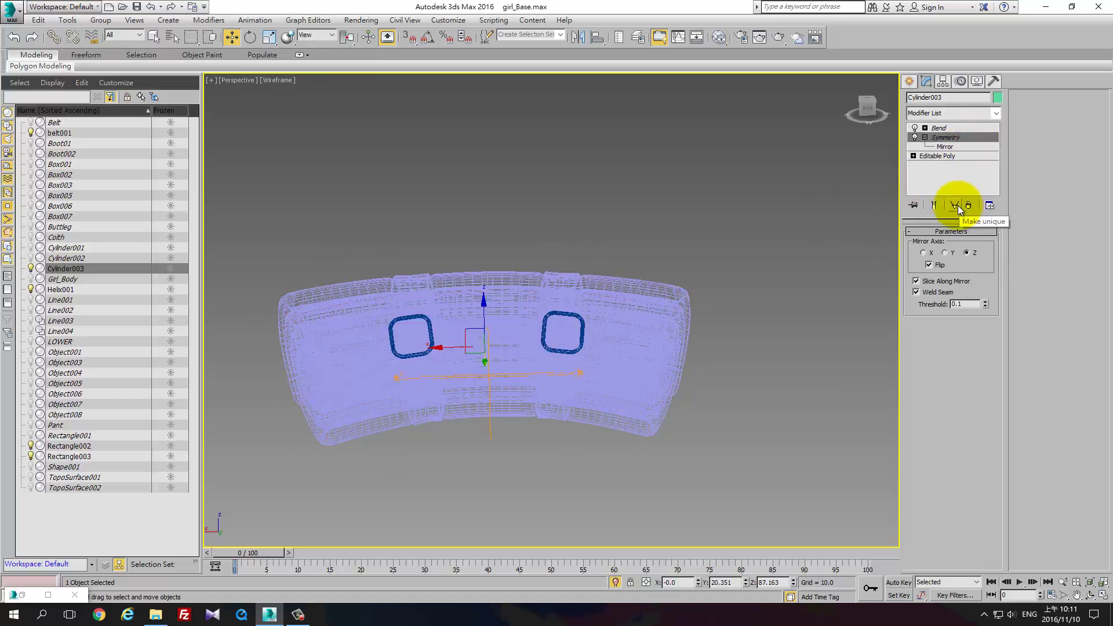
{"action": "left_click", "coordinate": [955, 206]}
{"action": "left_click", "coordinate": [939, 265]}
{"action": "key", "text": "F3"}
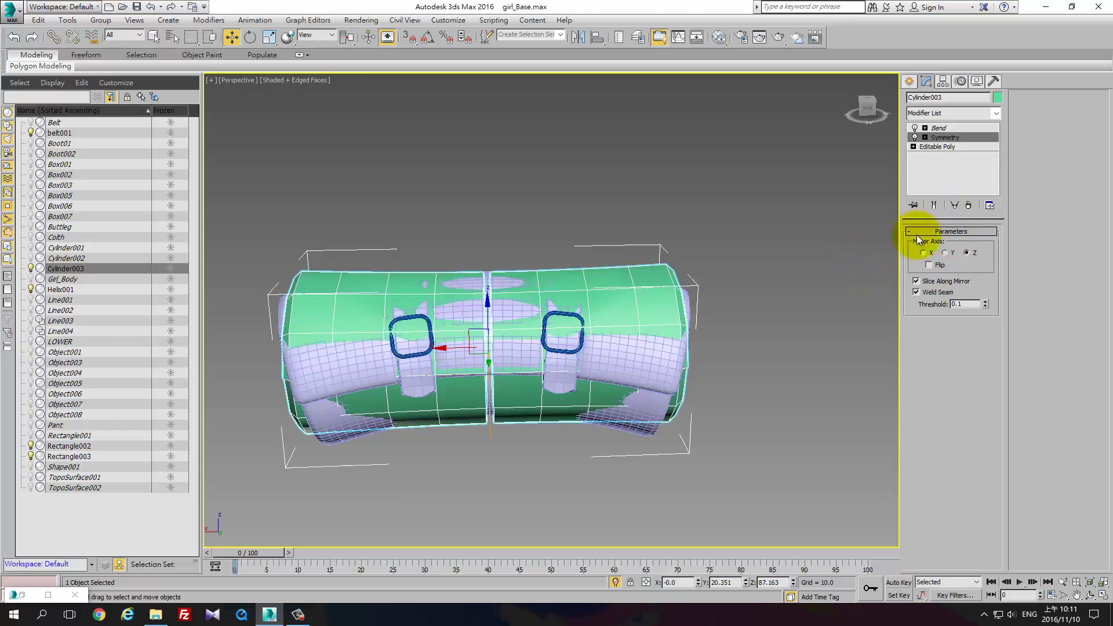
{"action": "left_click", "coordinate": [946, 127]}
{"action": "left_click", "coordinate": [788, 220]}
Move Cylinder003's Symmetry mirror plane slightly so both halves align
{"action": "mouse_move", "coordinate": [781, 248]}
{"action": "middle_mouse_down", "text": "alt"}
{"action": "mouse_move", "coordinate": [767, 285]}
{"action": "mouse_move", "coordinate": [656, 283]}
{"action": "middle_mouse_up", "text": "alt"}
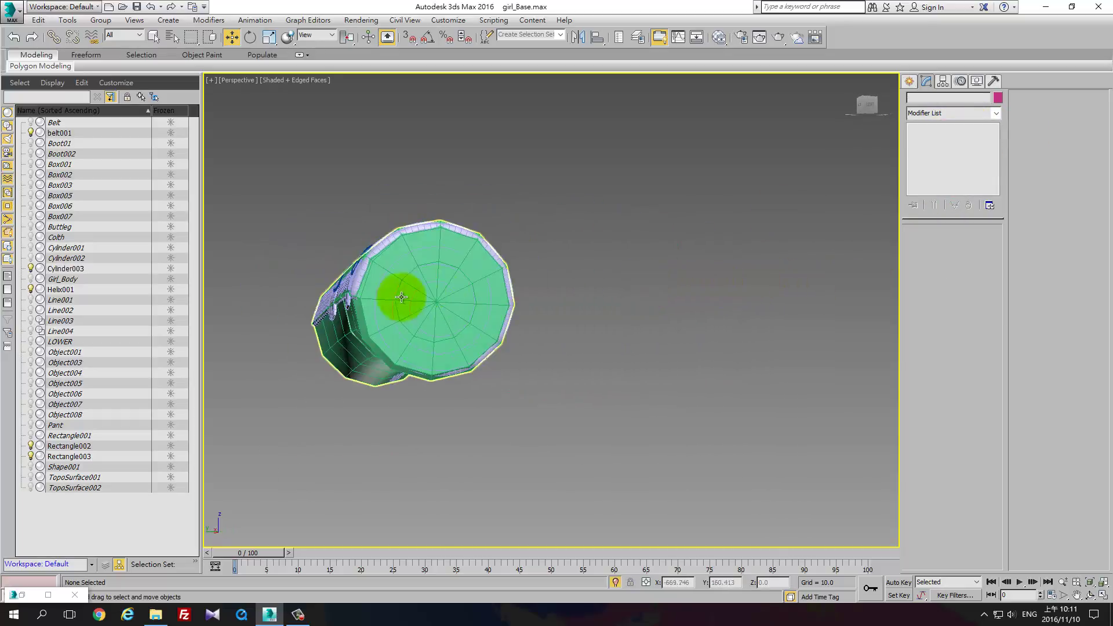
{"action": "left_click", "coordinate": [436, 301]}
{"action": "mouse_move", "coordinate": [436, 301]}
{"action": "middle_mouse_down", "text": "alt"}
{"action": "mouse_move", "coordinate": [671, 298]}
{"action": "mouse_move", "coordinate": [659, 290]}
{"action": "middle_mouse_up", "text": "alt"}
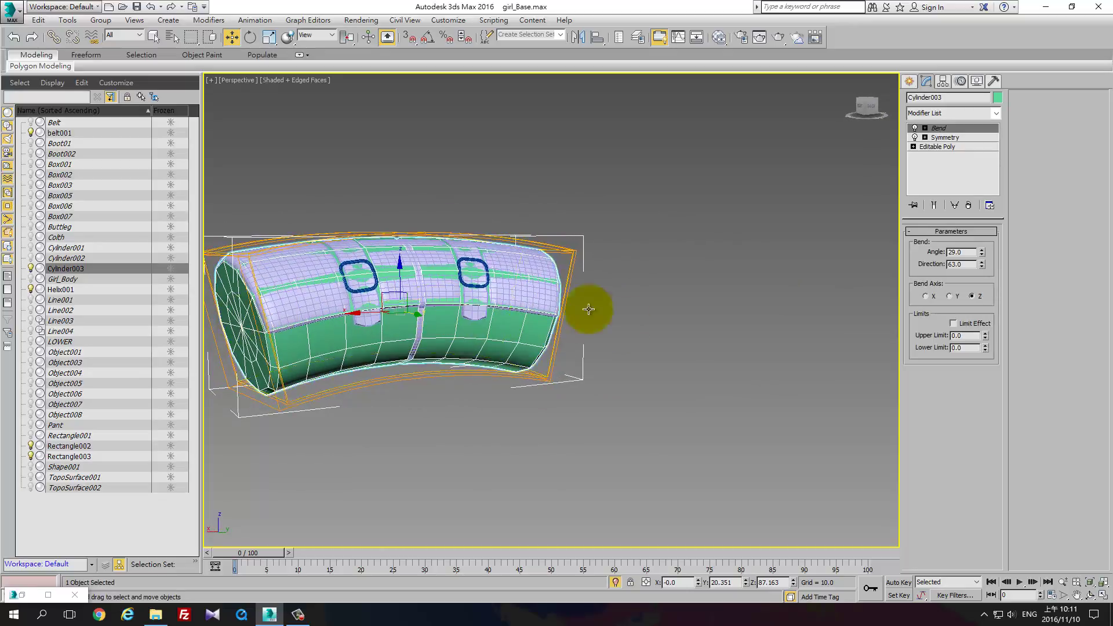
{"action": "mouse_move", "coordinate": [588, 309]}
{"action": "middle_mouse_down", "text": "alt"}
{"action": "mouse_move", "coordinate": [559, 343]}
{"action": "mouse_move", "coordinate": [567, 348]}
{"action": "mouse_move", "coordinate": [460, 318]}
{"action": "mouse_move", "coordinate": [497, 248]}
{"action": "middle_mouse_up", "text": "alt"}
{"action": "scroll", "coordinate": [509, 326], "scroll_direction": "up", "scroll_amount": 4}
{"action": "left_click", "coordinate": [915, 137]}
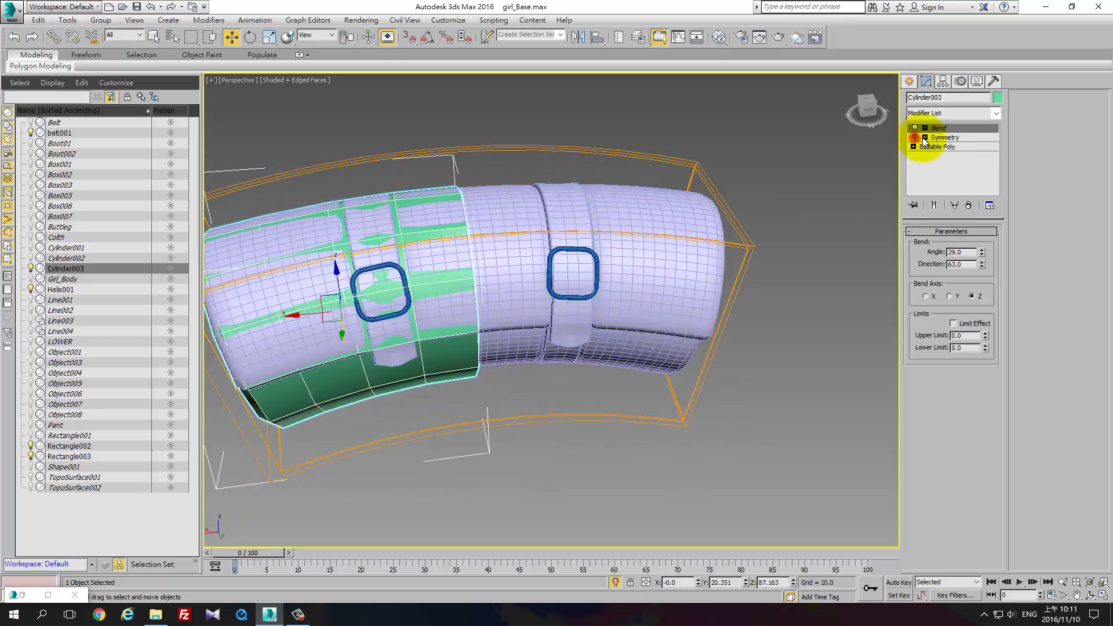
{"action": "left_click", "coordinate": [926, 137]}
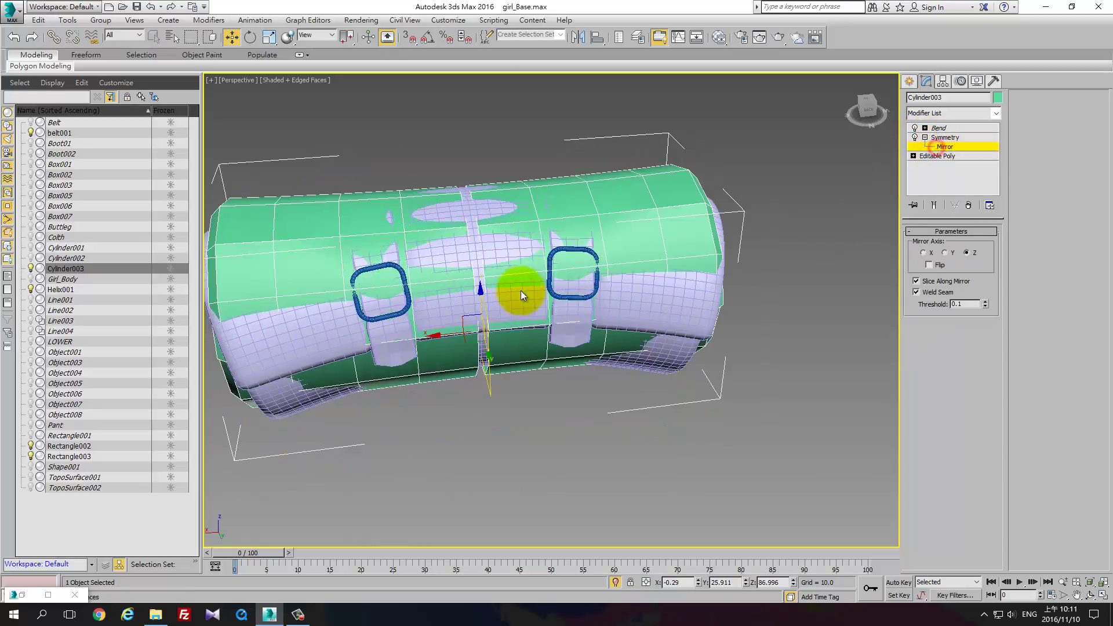
{"action": "left_click_drag", "start_coordinate": [443, 329], "coordinate": [442, 324]}
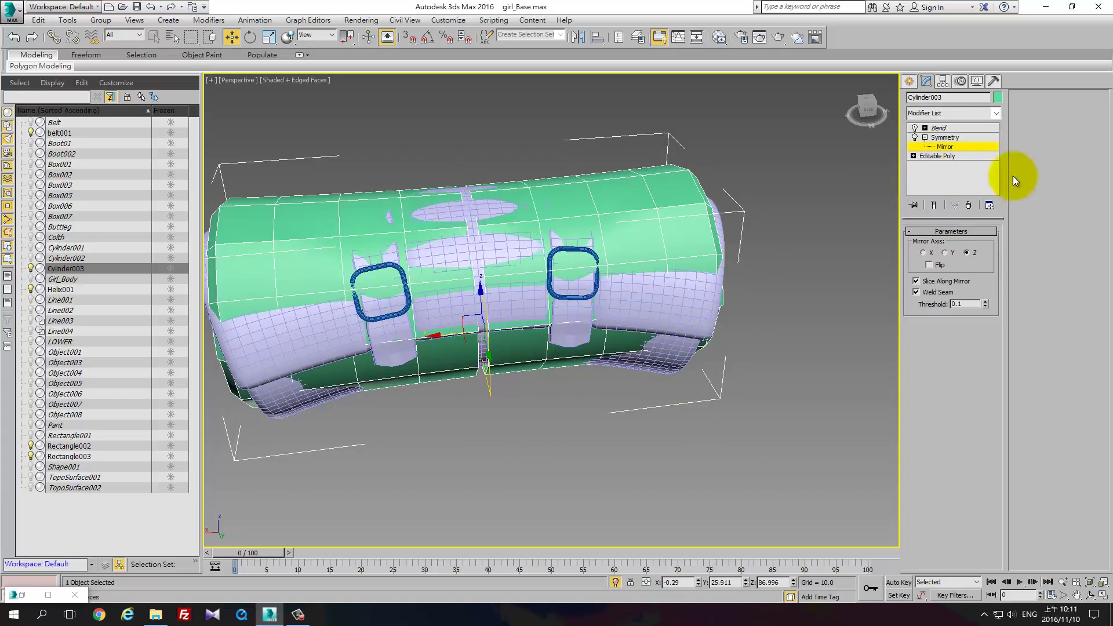
Return to the Bend modifier and deselect the bedroll to view the finished roll
{"action": "left_click", "coordinate": [961, 127]}
{"action": "mouse_move", "coordinate": [646, 236]}
{"action": "middle_mouse_down", "text": "alt"}
{"action": "mouse_move", "coordinate": [621, 236]}
{"action": "mouse_move", "coordinate": [600, 264]}
{"action": "mouse_move", "coordinate": [665, 203]}
{"action": "middle_mouse_up", "text": "alt"}
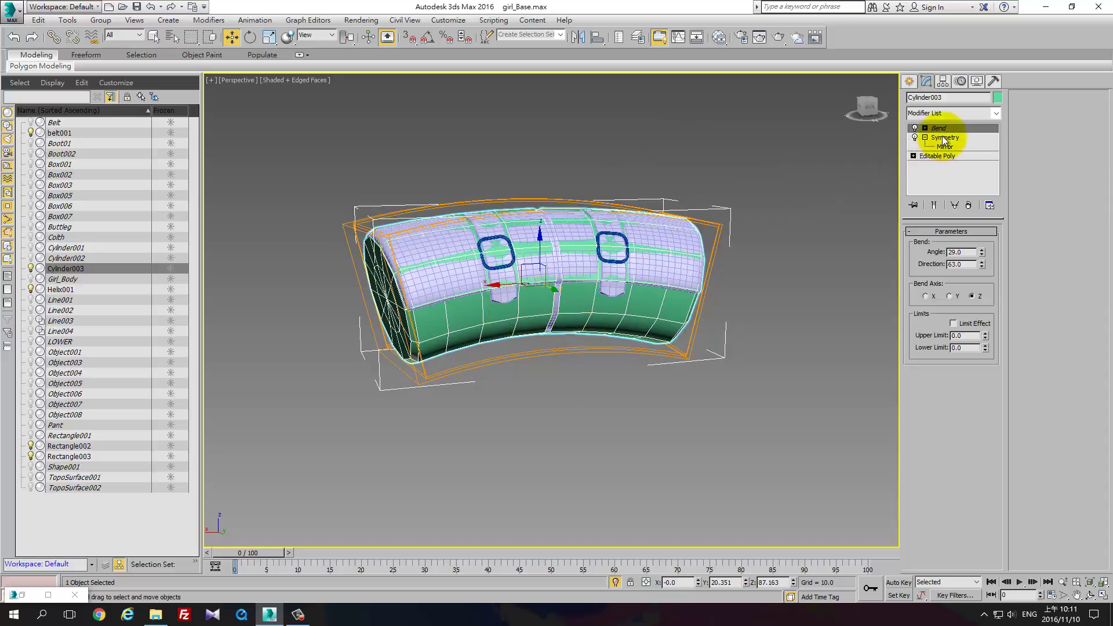
{"action": "right_click", "coordinate": [551, 339]}
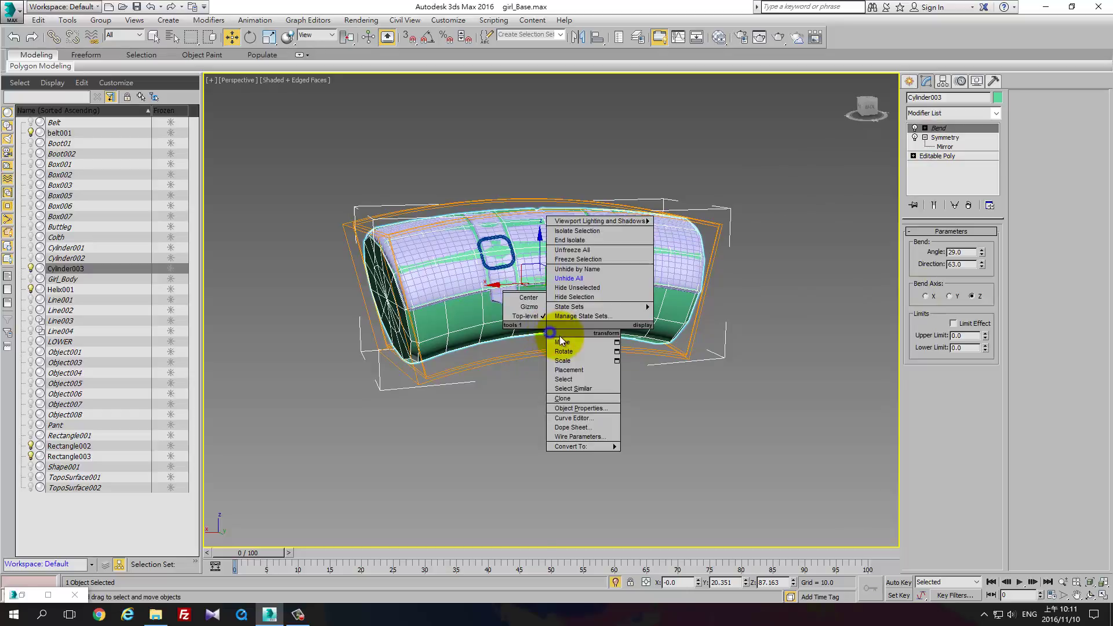
{"action": "right_click", "coordinate": [505, 355]}
{"action": "left_click", "coordinate": [532, 314]}
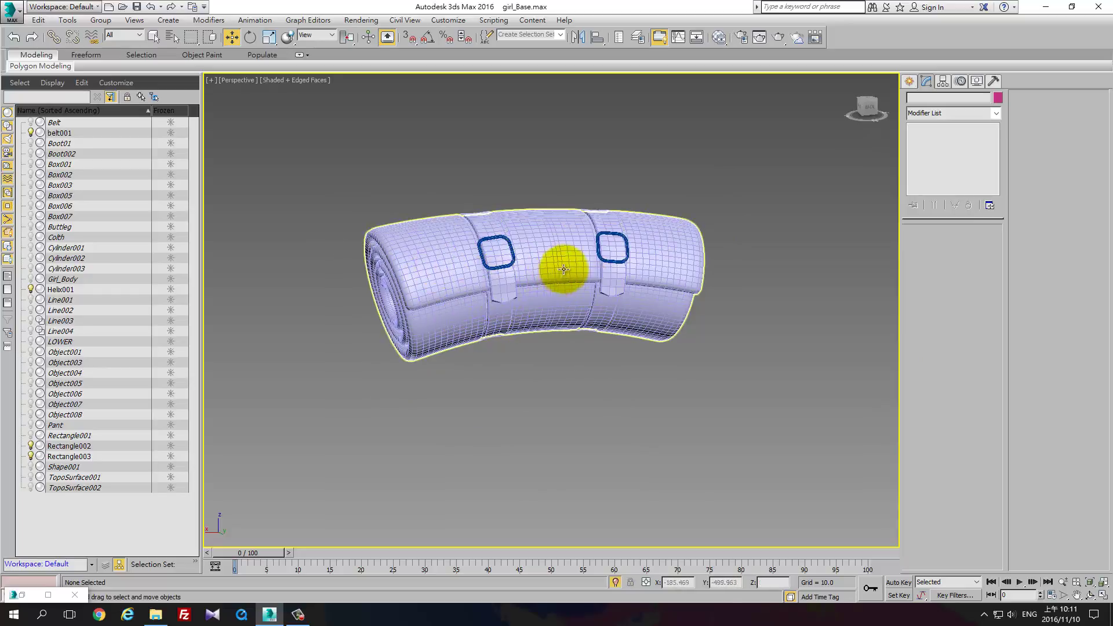
Check the Helix001 and belt001 stacks, then Unhide All from the quad menu
{"action": "left_click", "coordinate": [467, 251]}
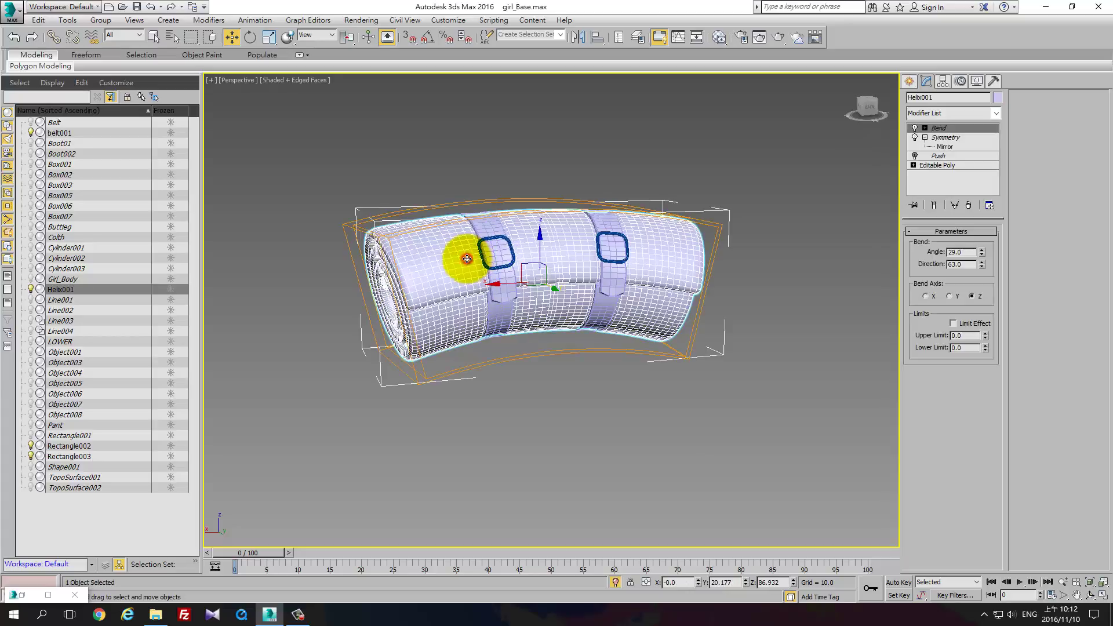
{"action": "left_click", "coordinate": [498, 289]}
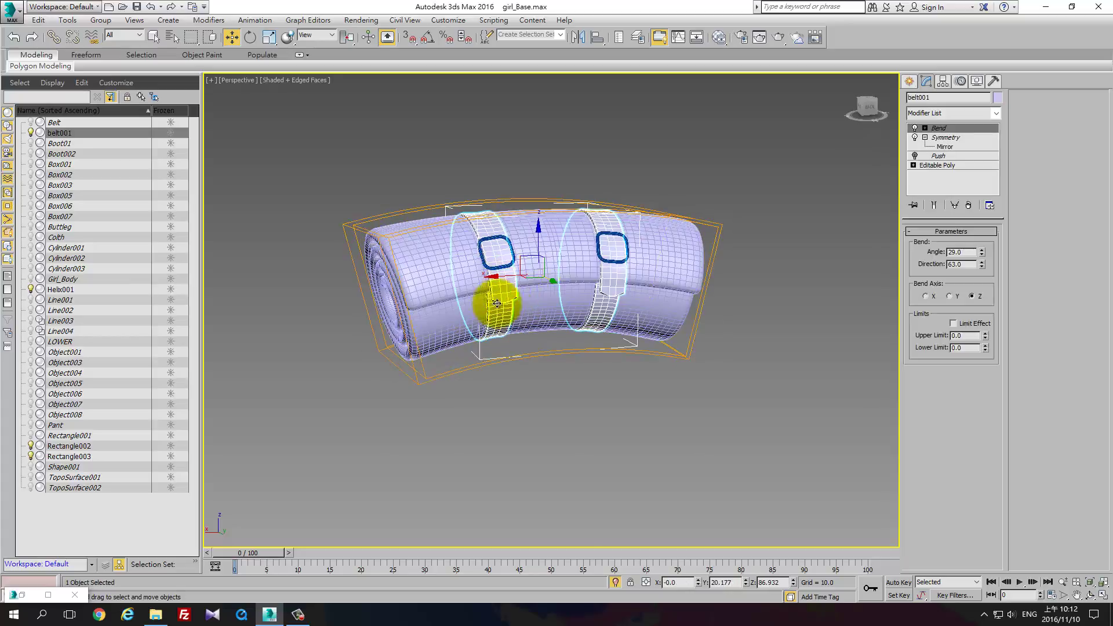
{"action": "left_click", "coordinate": [434, 287]}
{"action": "left_click", "coordinate": [502, 284]}
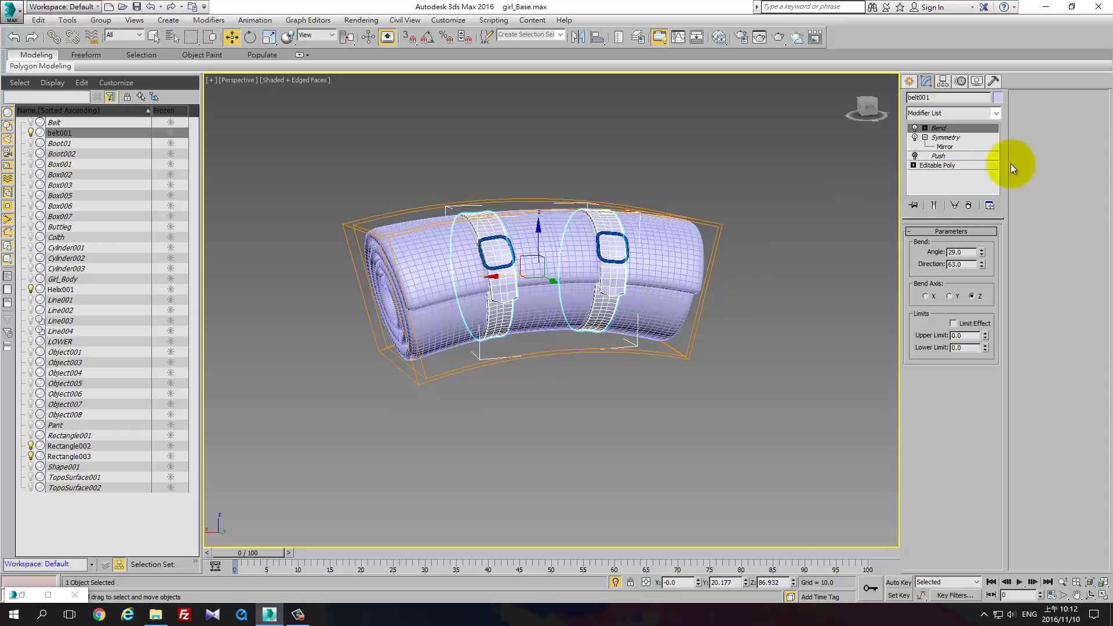
{"action": "right_click", "coordinate": [777, 299]}
{"action": "left_click", "coordinate": [813, 240]}
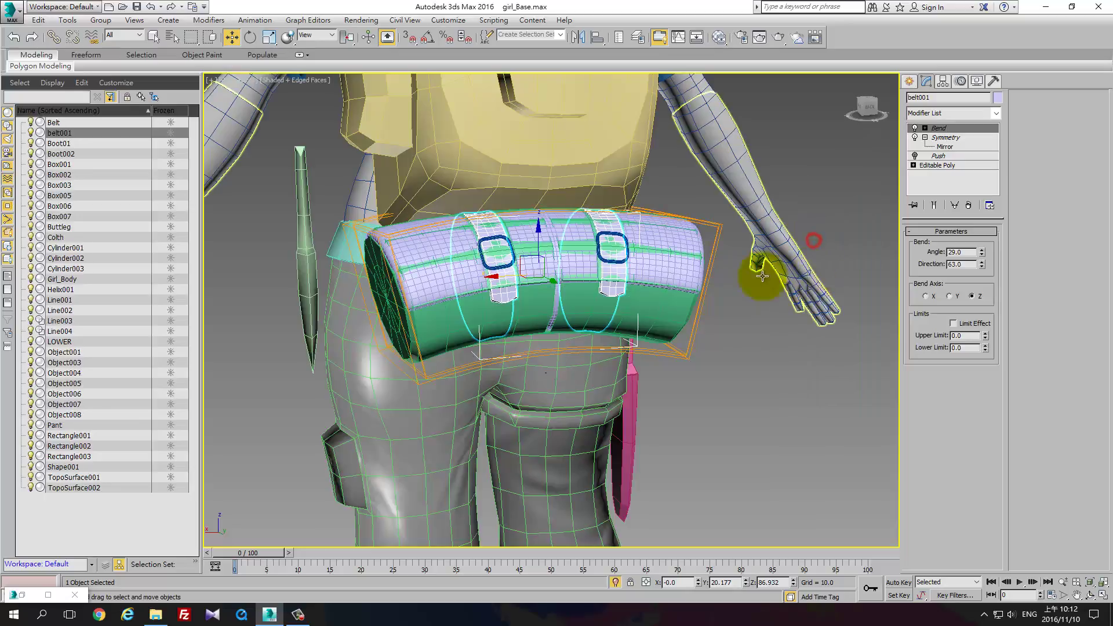
{"action": "left_click", "coordinate": [674, 330]}
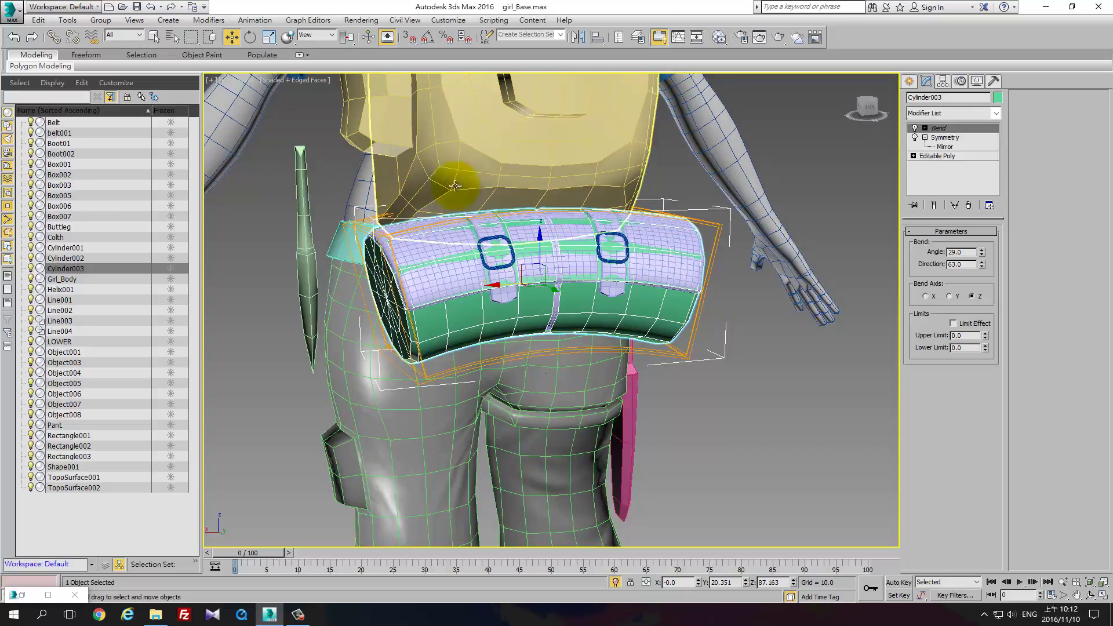
{"action": "scroll", "coordinate": [517, 239], "scroll_direction": "down", "scroll_amount": 2}
{"action": "scroll", "coordinate": [539, 268], "scroll_direction": "down", "scroll_amount": 3}
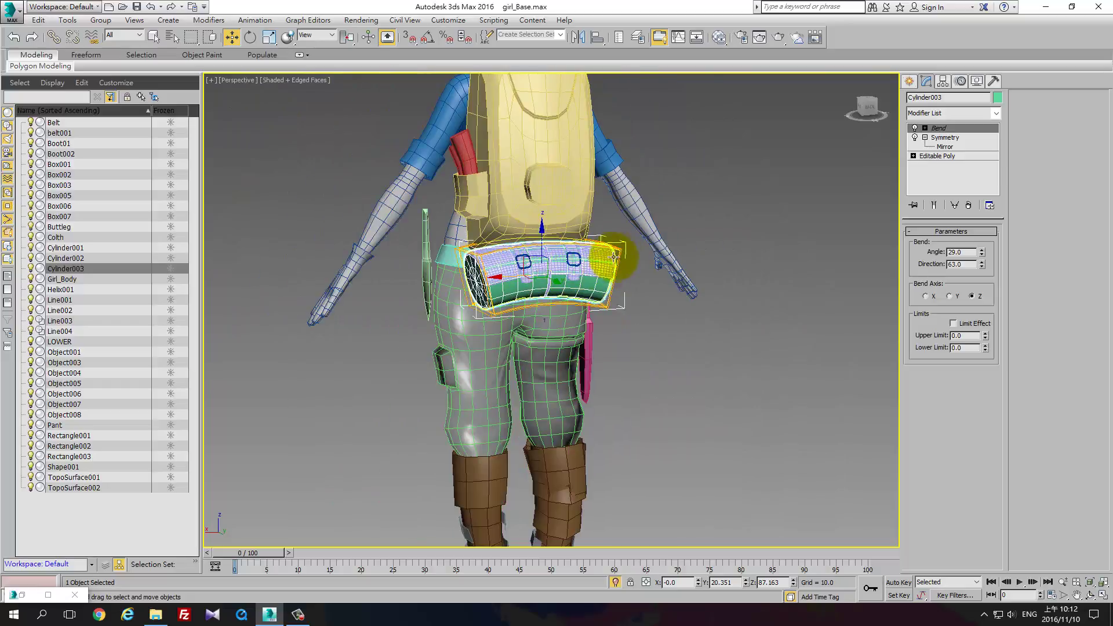
{"action": "scroll", "coordinate": [640, 272], "scroll_direction": "up", "scroll_amount": 3}
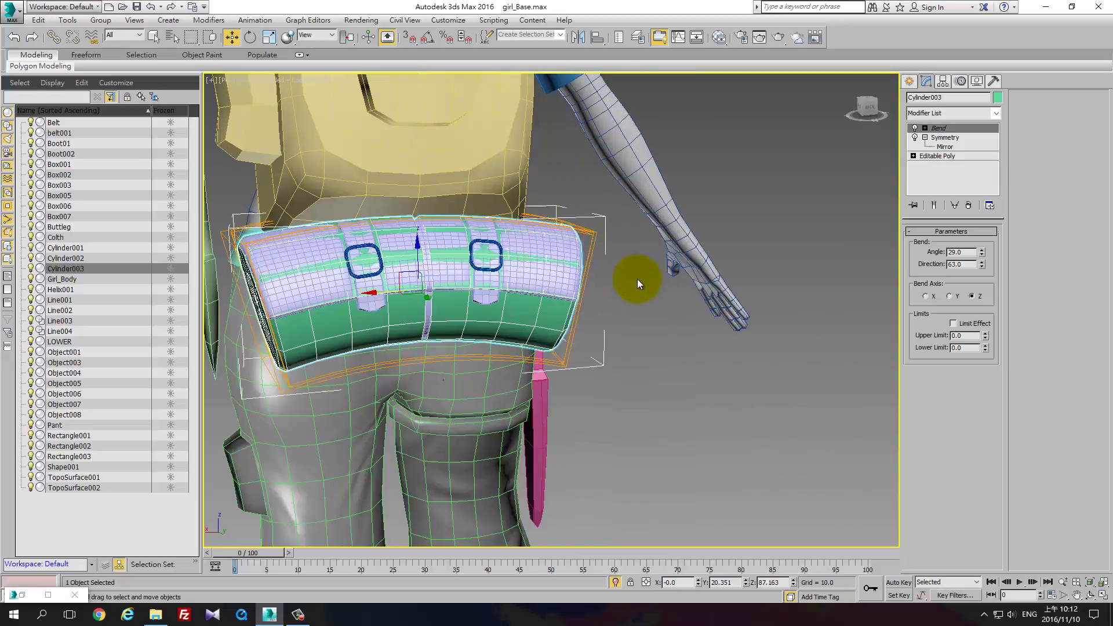
{"action": "mouse_move", "coordinate": [599, 254]}
{"action": "middle_mouse_down", "text": "alt"}
{"action": "mouse_move", "coordinate": [621, 290]}
{"action": "mouse_move", "coordinate": [802, 294]}
{"action": "mouse_move", "coordinate": [620, 247]}
{"action": "mouse_move", "coordinate": [638, 248]}
{"action": "mouse_move", "coordinate": [634, 291]}
{"action": "mouse_move", "coordinate": [496, 323]}
{"action": "middle_mouse_up", "text": "alt"}
{"action": "scroll", "coordinate": [620, 247], "scroll_direction": "down", "scroll_amount": 4}
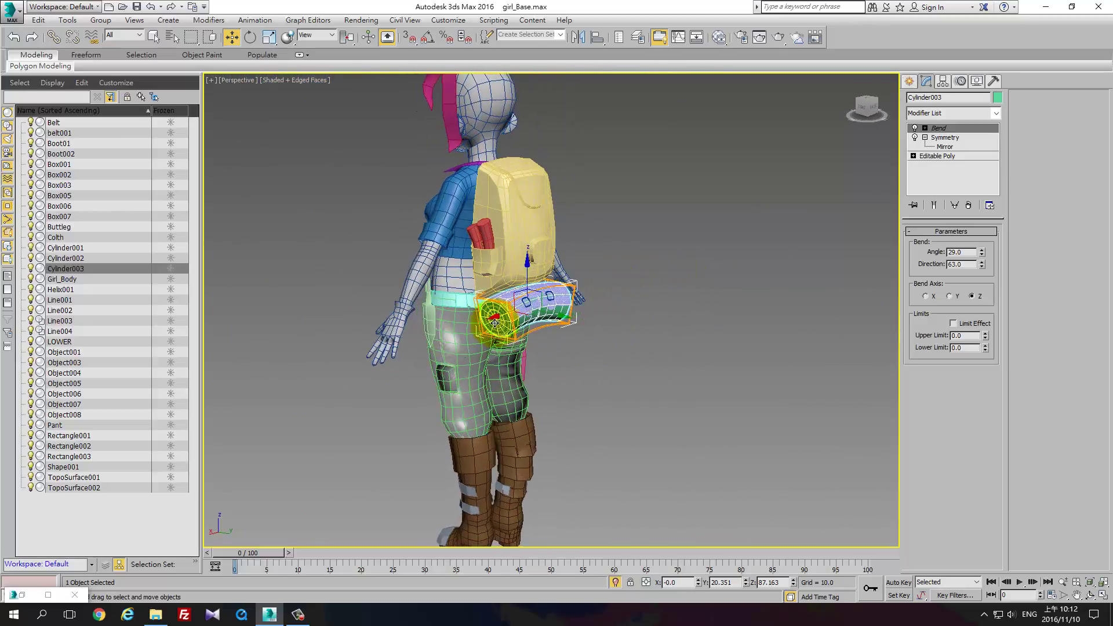
{"action": "scroll", "coordinate": [527, 308], "scroll_direction": "up", "scroll_amount": 5}
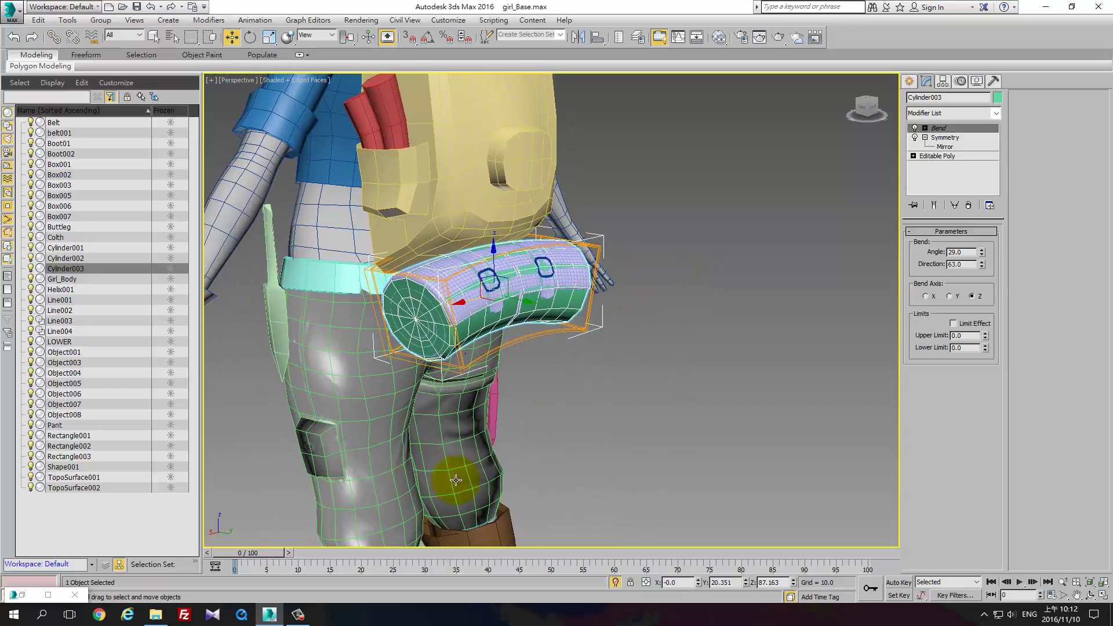